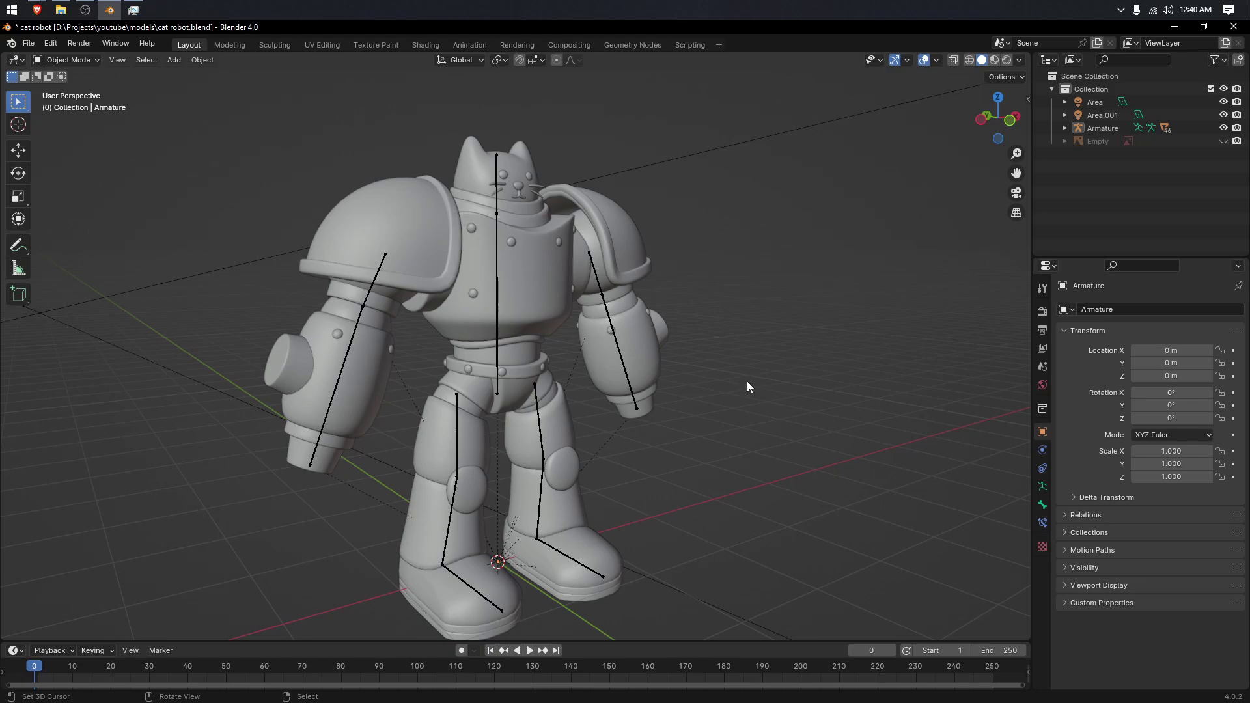
pyautogui.click(542, 427)
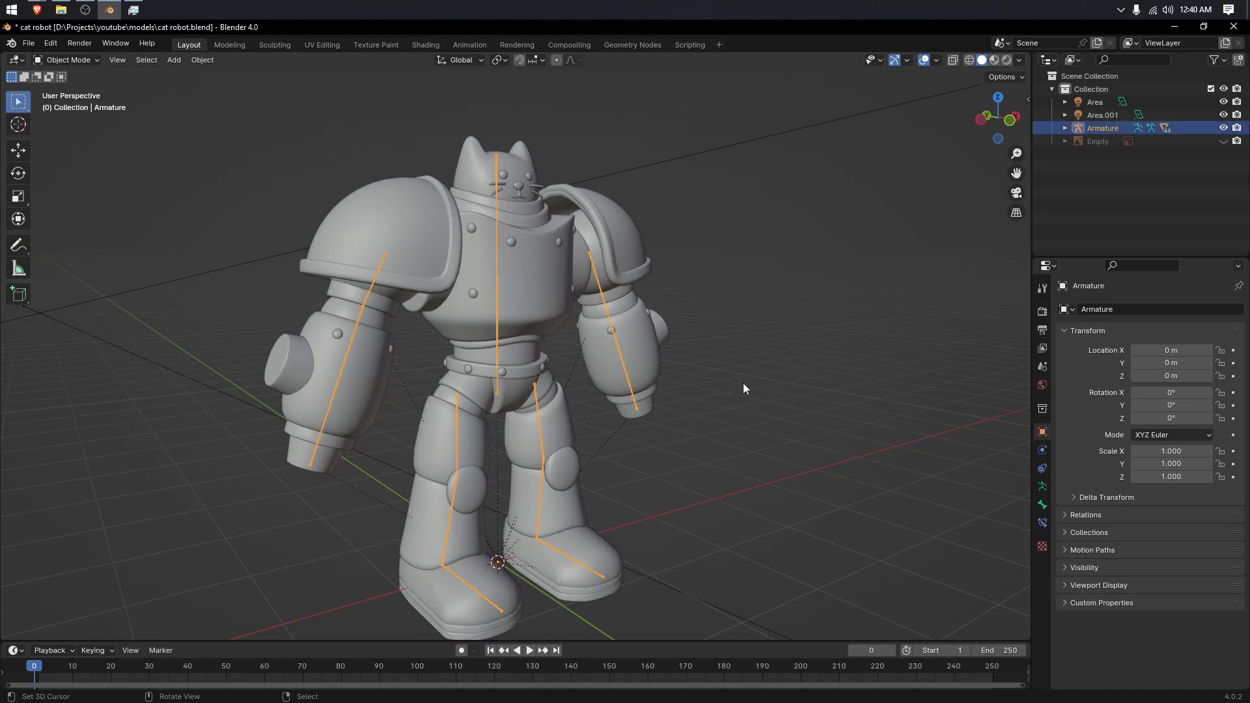
pyautogui.moveTo(803, 385); pyautogui.dragTo(592, 405, button='middle')
pyautogui.click(894, 332)
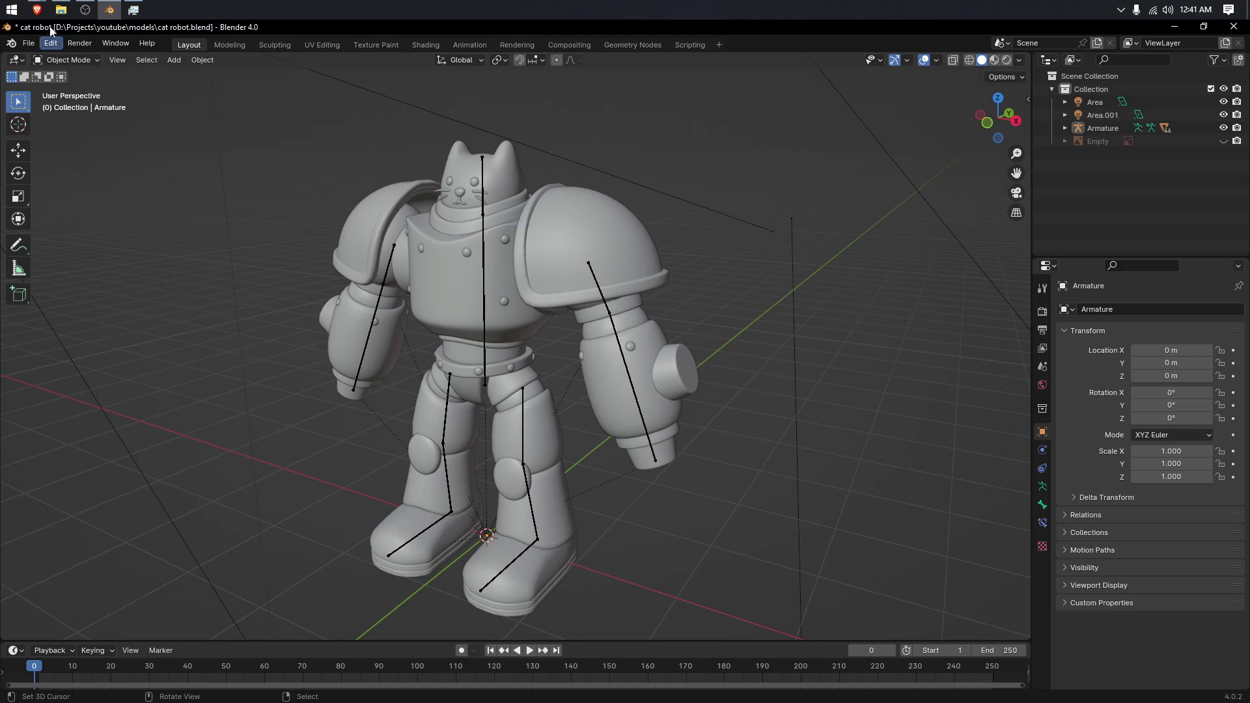
# Step: Switch to the browser and examine the walk-cycle reference images, especially the four key leg poses
pyautogui.moveTo(37, 10)
pyautogui.click(215, 75)
pyautogui.scroll(4, 531, 390)
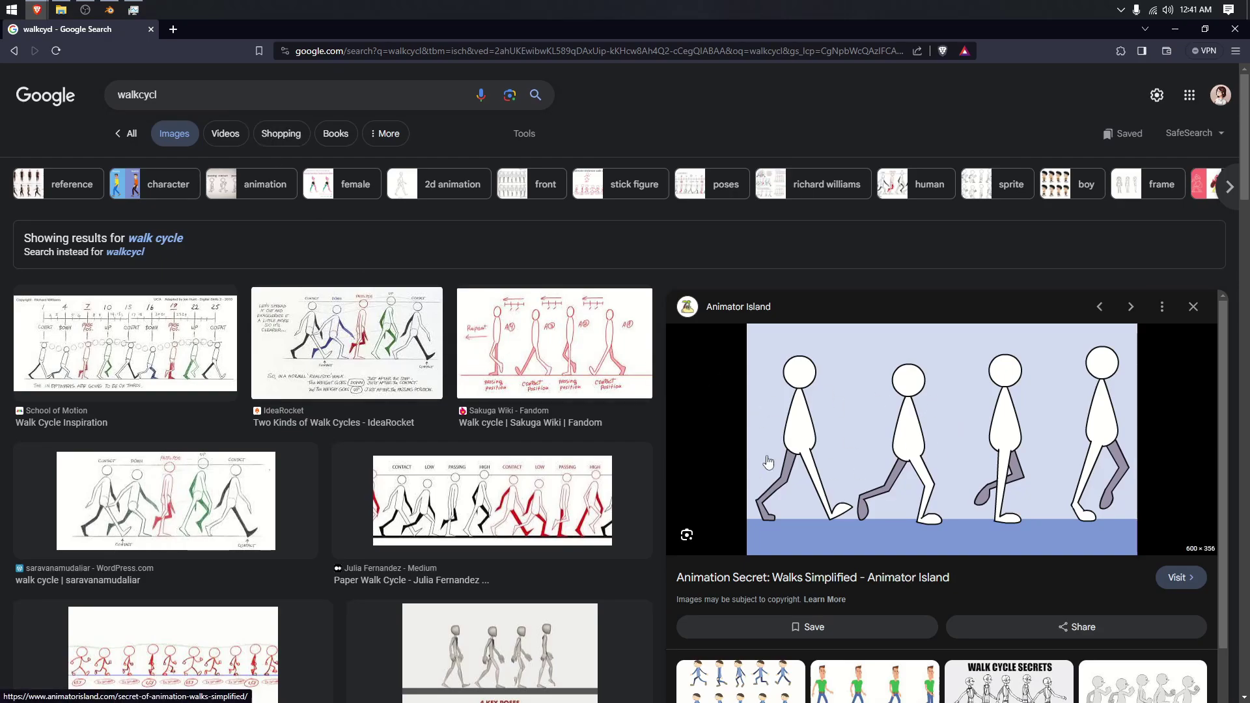
pyautogui.scroll(-4, 479, 432)
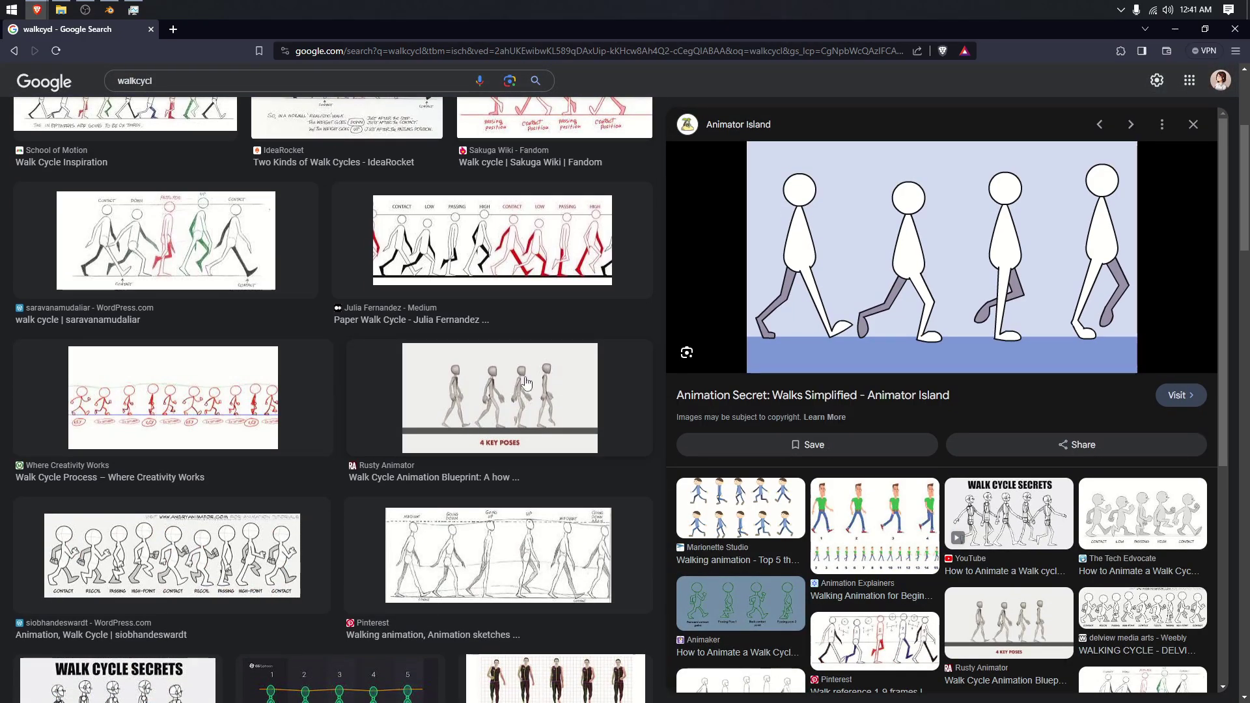
pyautogui.scroll(-3, 635, 379)
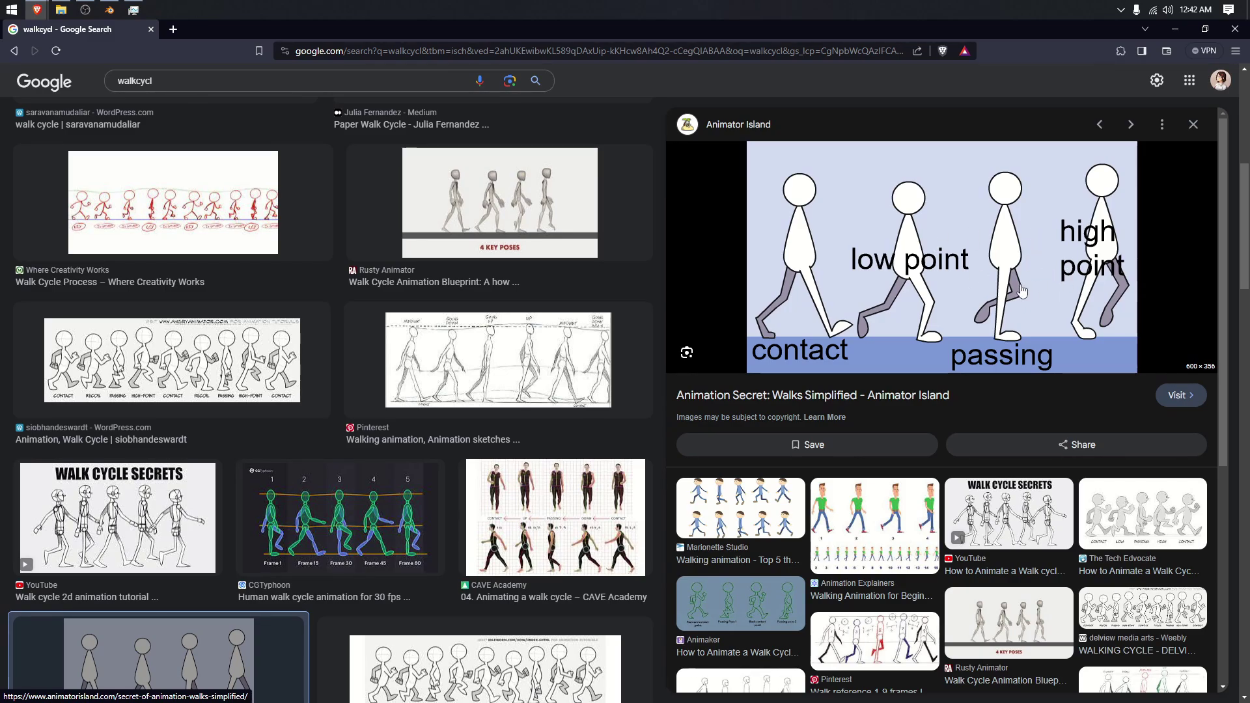
# Step: Switch back to Blender, select the cat robot's armature and enter Pose Mode
pyautogui.click(108, 10)
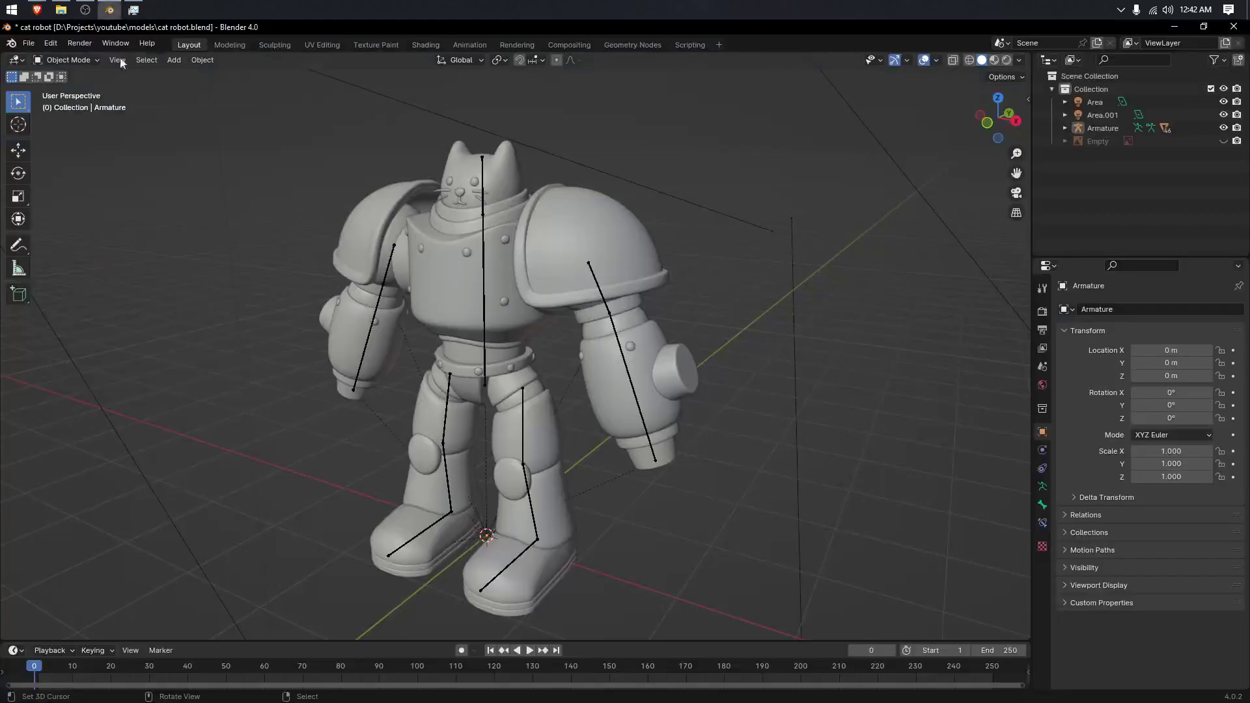
pyautogui.click(598, 286)
pyautogui.press('KP_3')
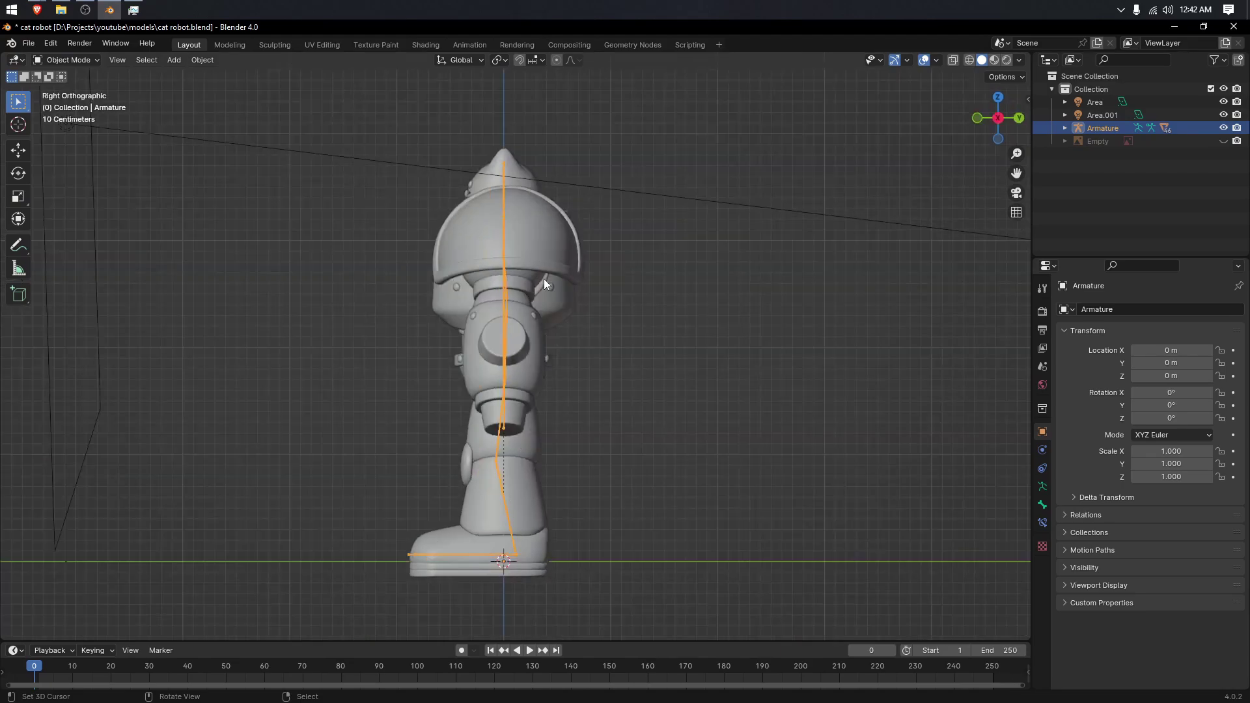
pyautogui.press('KP_1')
pyautogui.press('KP_3')
pyautogui.press('KP_1')
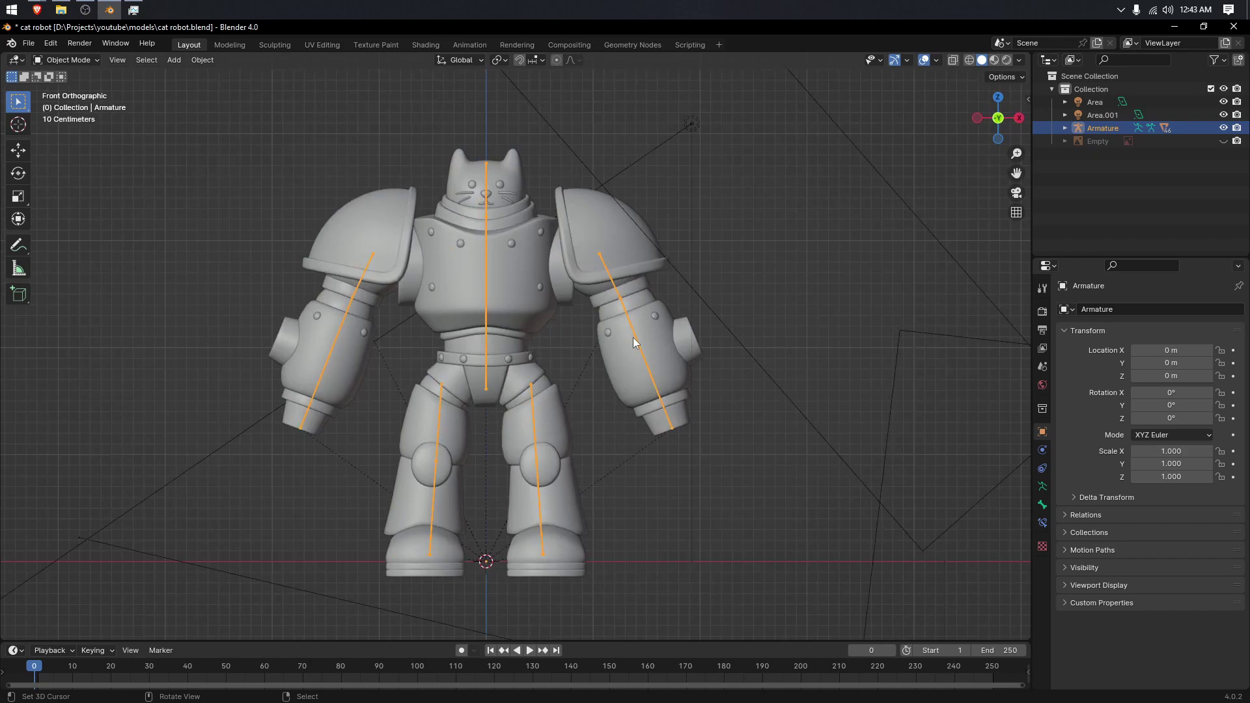
pyautogui.press('KP_3')
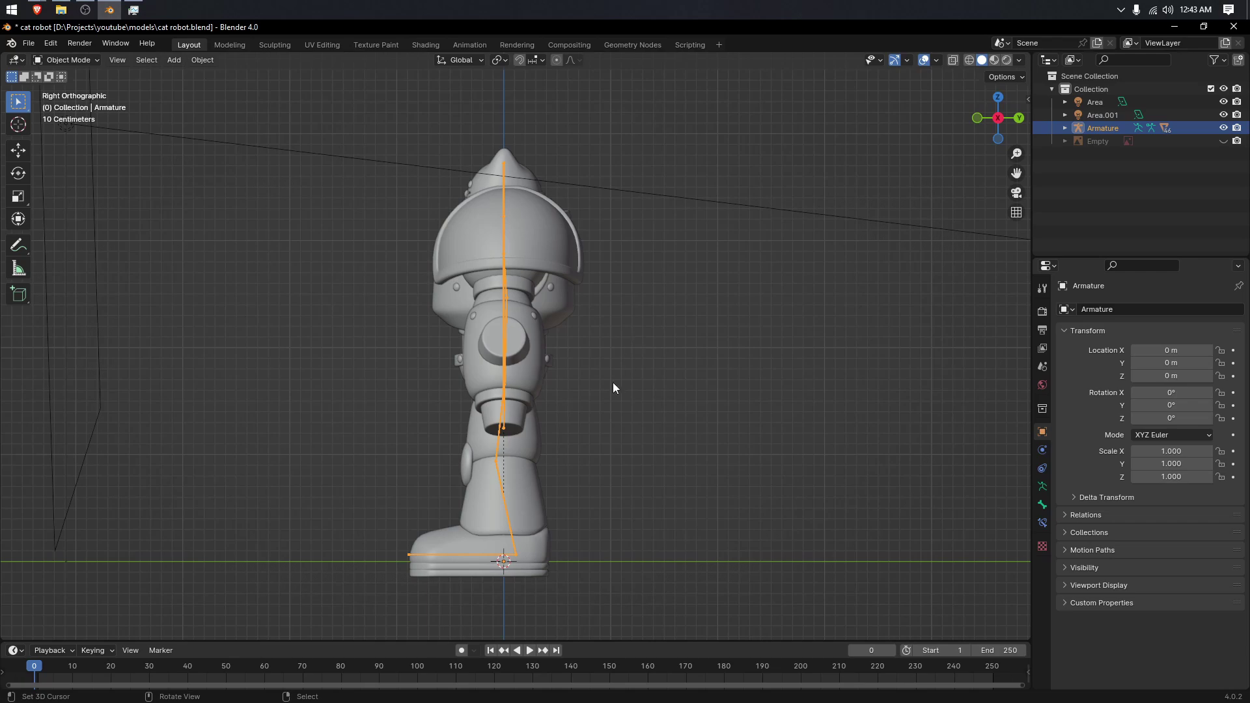
pyautogui.moveTo(599, 404); pyautogui.dragTo(584, 457, button='middle')
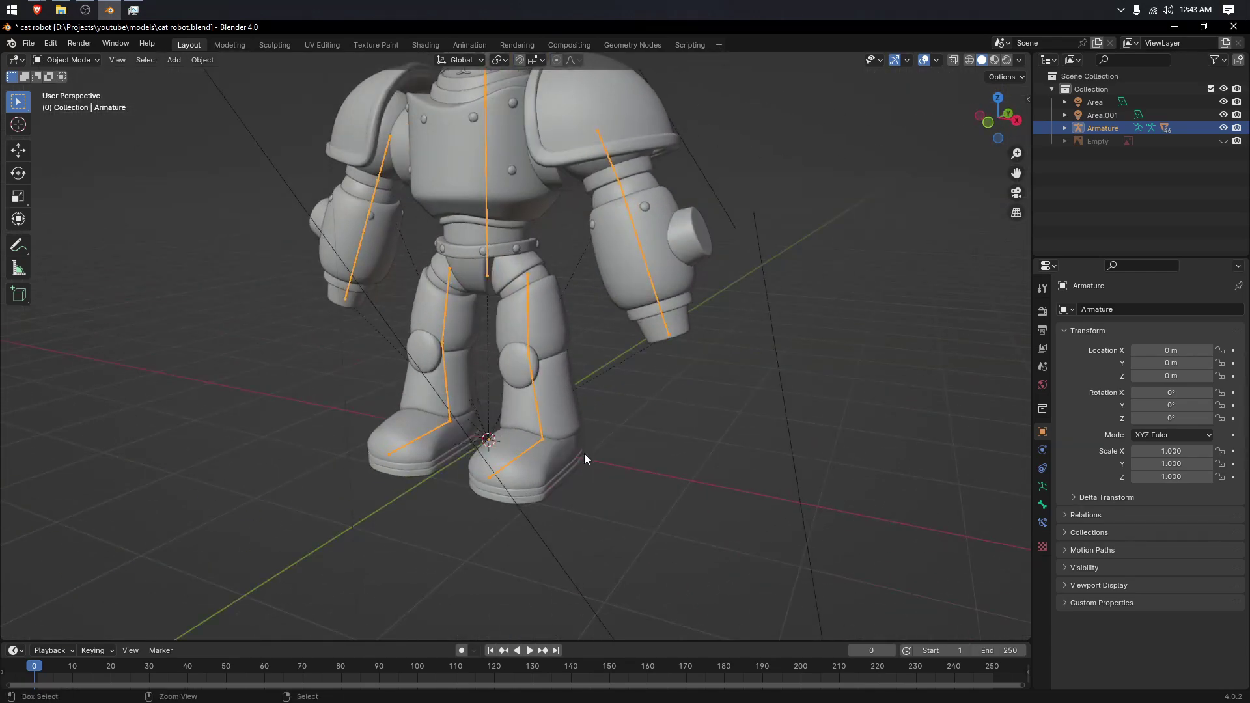
pyautogui.hotkey('ctrl', 'Tab')
# Step: Enlarge the timeline area and, in the side view, move the left foot bone backward about 1.08 m and up about 0.15 m
pyautogui.click(516, 466)
pyautogui.moveTo(362, 643); pyautogui.dragTo(364, 577)
pyautogui.press('KP_3')
pyautogui.press('g')
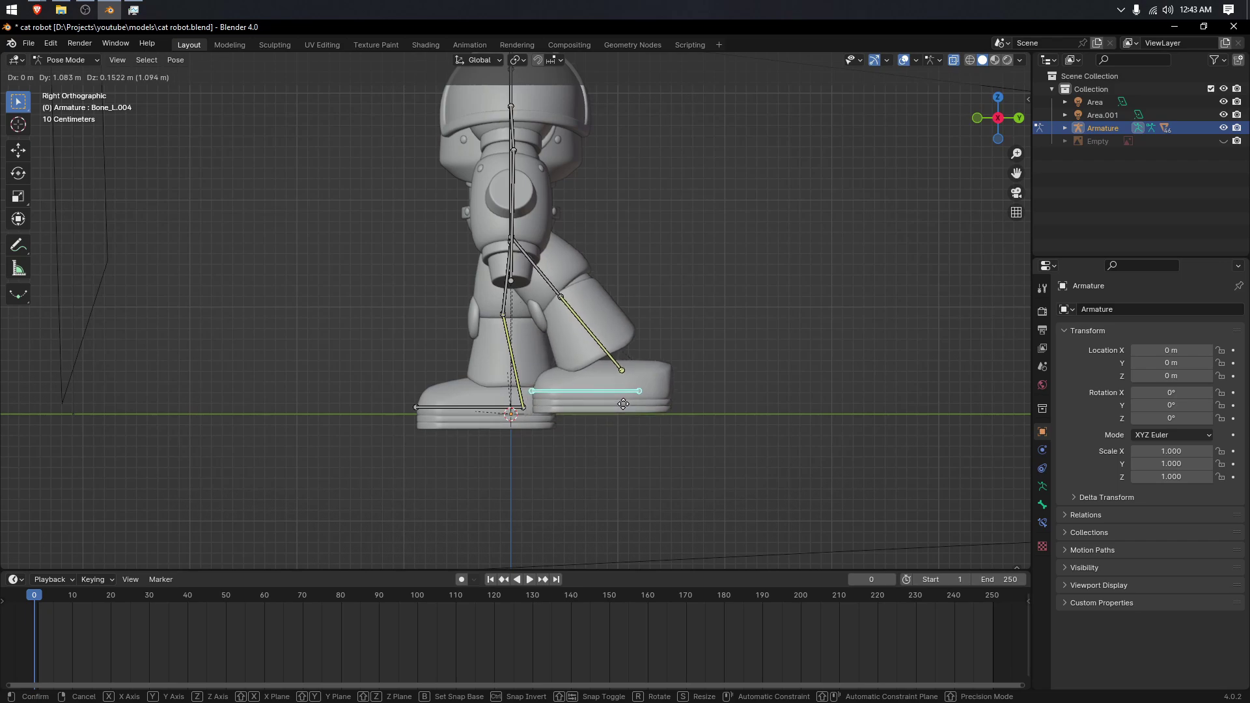
pyautogui.click(623, 404)
# Step: Move the main body bone back about 0.36 m and down about 0.05 m between the feet
pyautogui.moveTo(490, 264); pyautogui.dragTo(547, 288, button='middle')
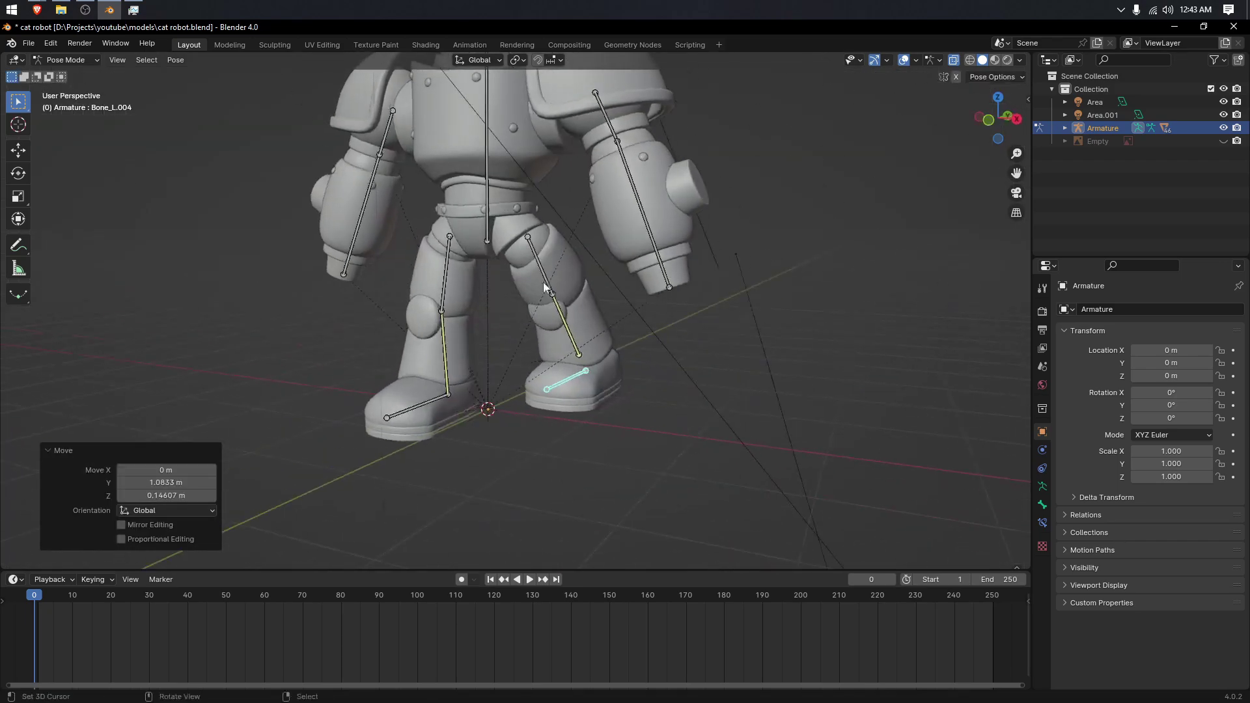
pyautogui.click(490, 232)
pyautogui.press('KP_3')
pyautogui.press('g')
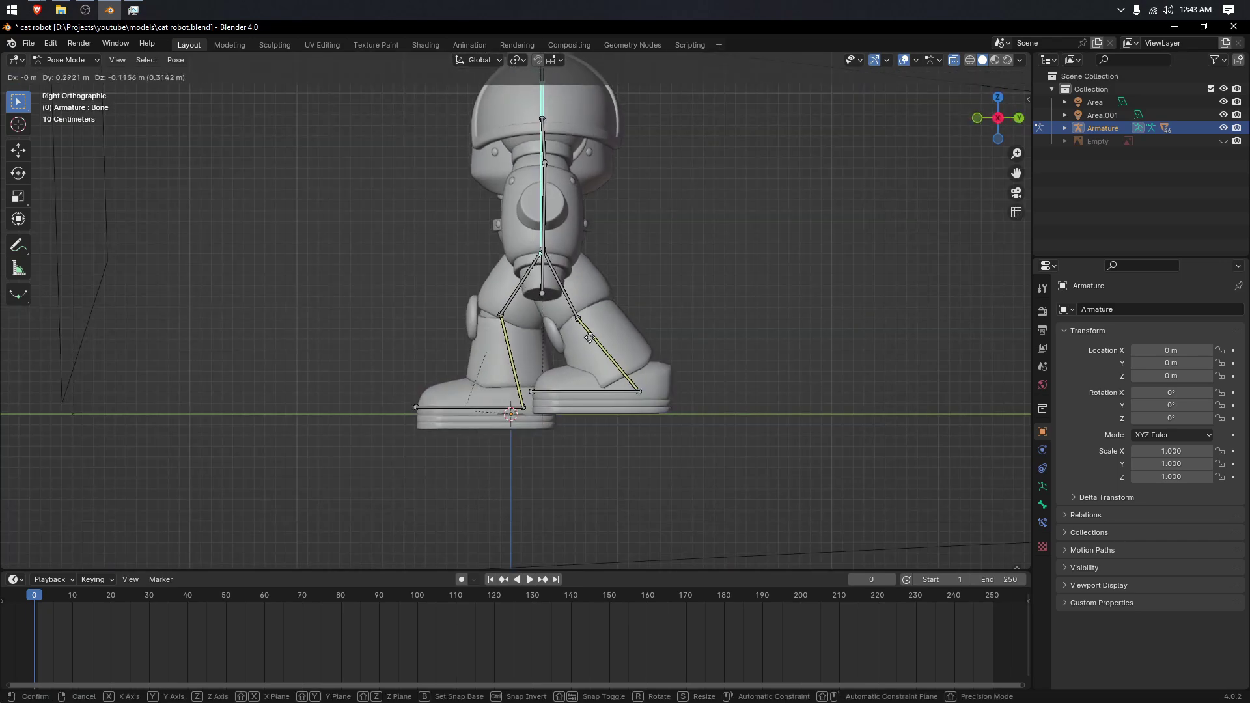
pyautogui.click(566, 345)
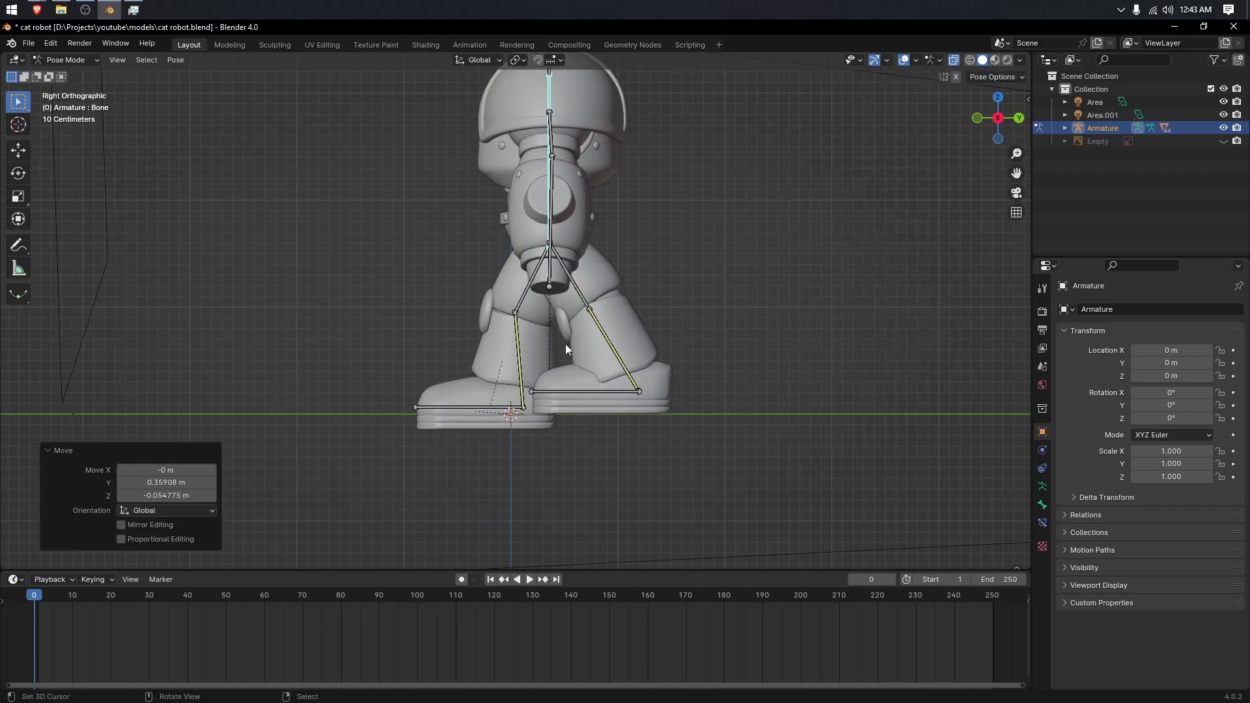
# Step: Move the right foot bone forward about 0.35 m and up about 0.20 m, and tilt its toes upward
pyautogui.click(492, 410)
pyautogui.press('g')
pyautogui.click(517, 389)
pyautogui.press('r')
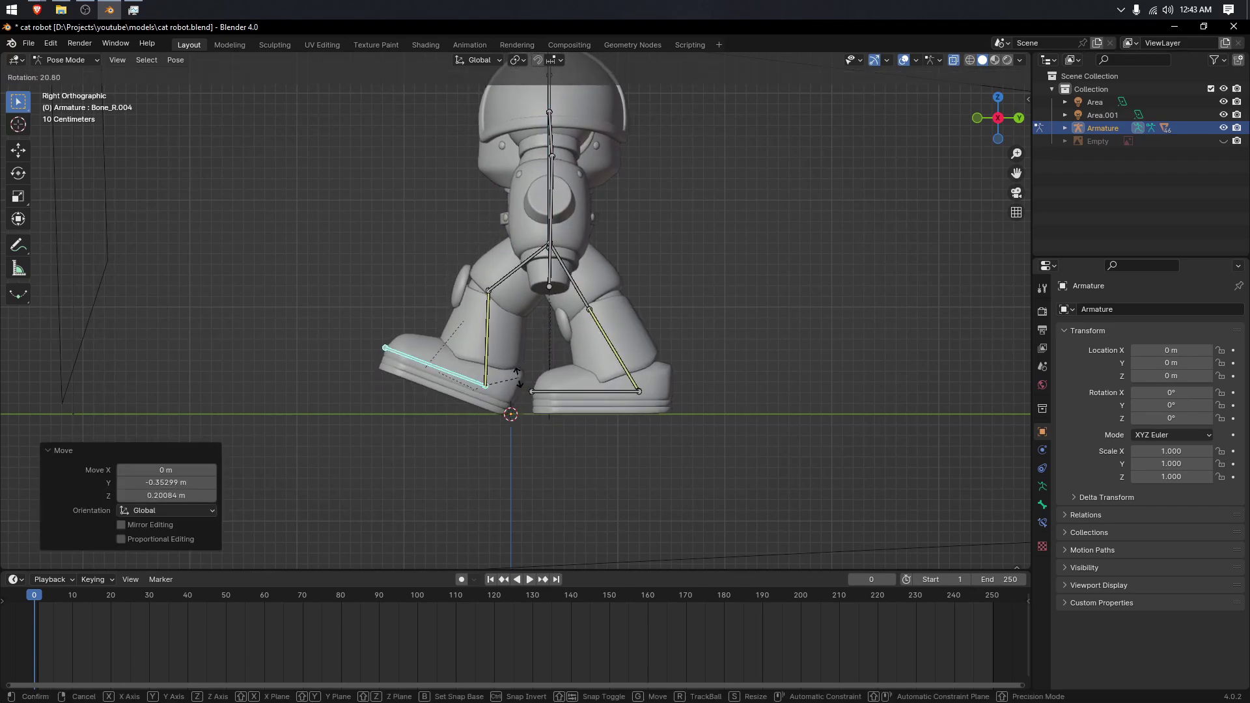
pyautogui.click(511, 384)
# Step: Rotate the left foot bone about -8.6° so its toes point down, and nudge its position
pyautogui.click(599, 390)
pyautogui.press('r')
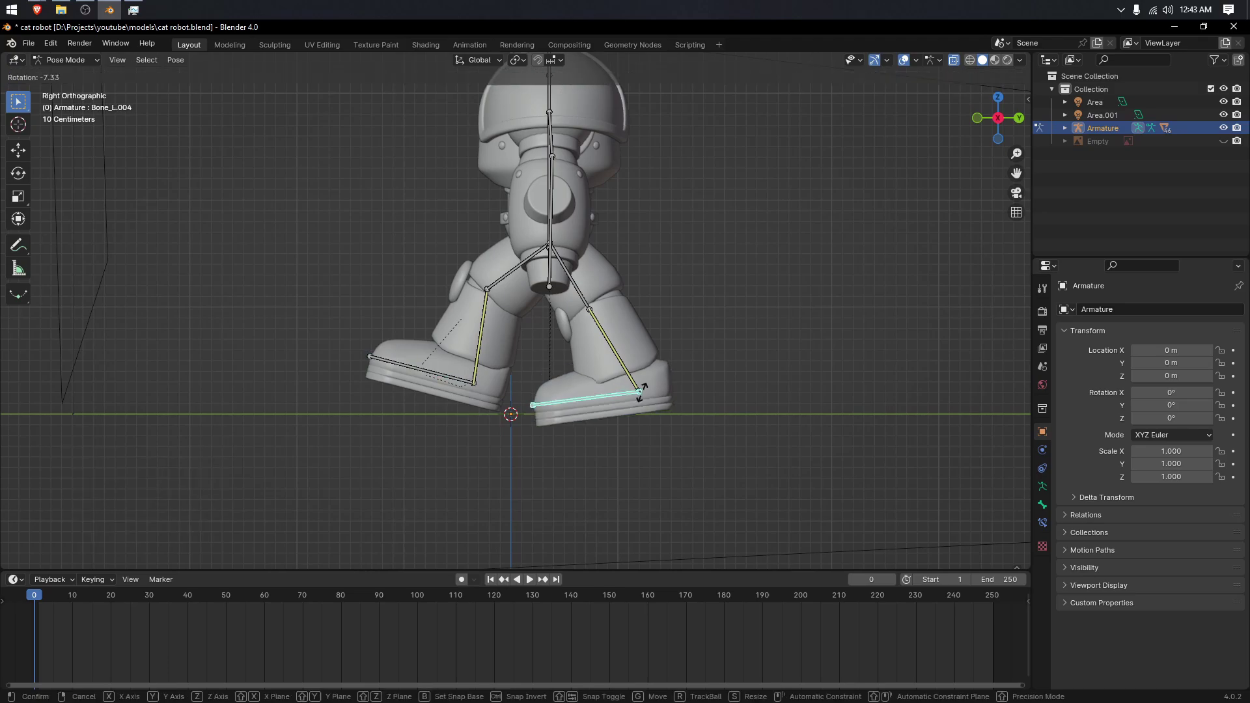
pyautogui.click(646, 393)
pyautogui.press('g')
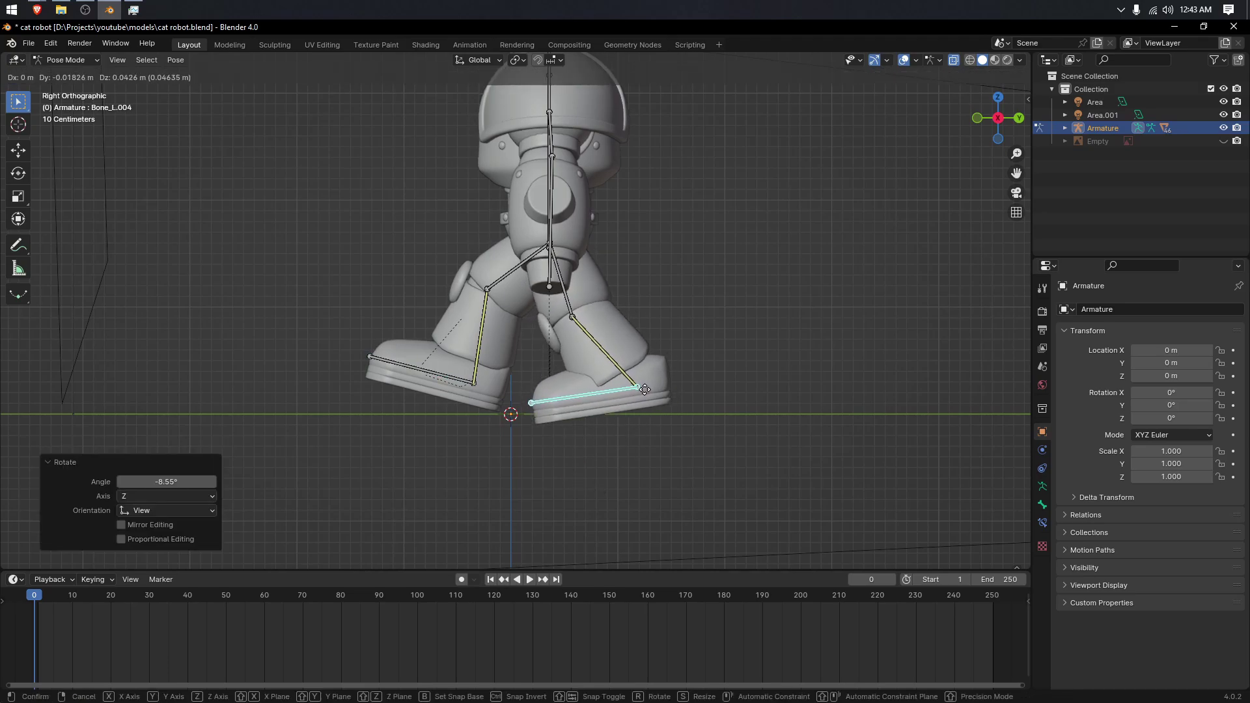
pyautogui.click(644, 393)
# Step: Move the body bone forward between the feet and shift the whole rig about -0.10 m along Y
pyautogui.click(553, 248)
pyautogui.press('g')
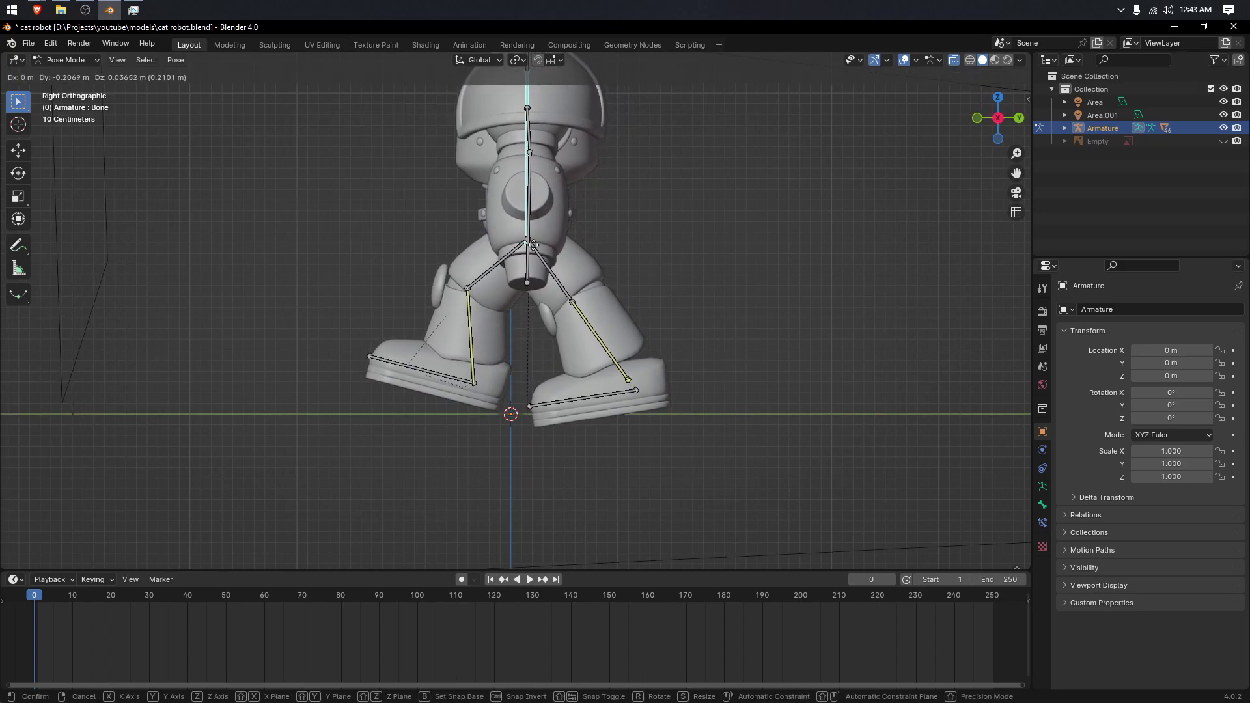
pyautogui.press('y')
pyautogui.click(567, 271)
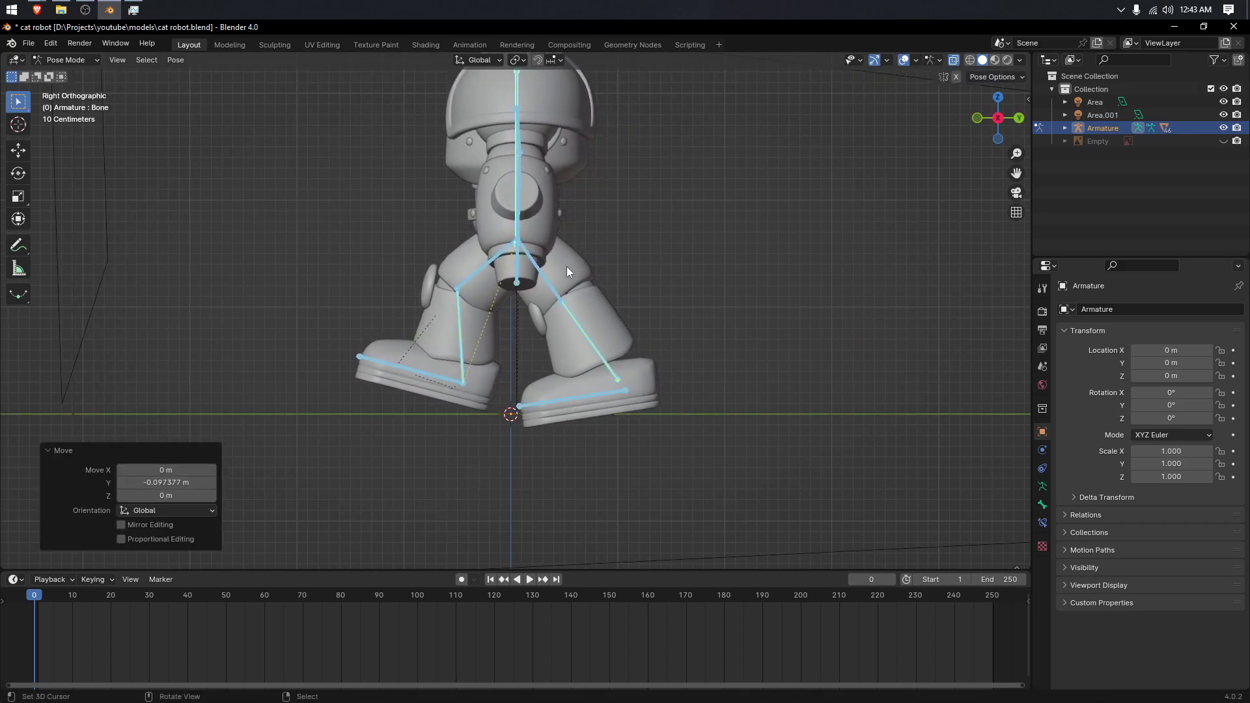
# Step: Rotate the right foot bone about -12.6° in the side view to level the front foot
pyautogui.click(447, 382)
pyautogui.press('r')
pyautogui.click(559, 397)
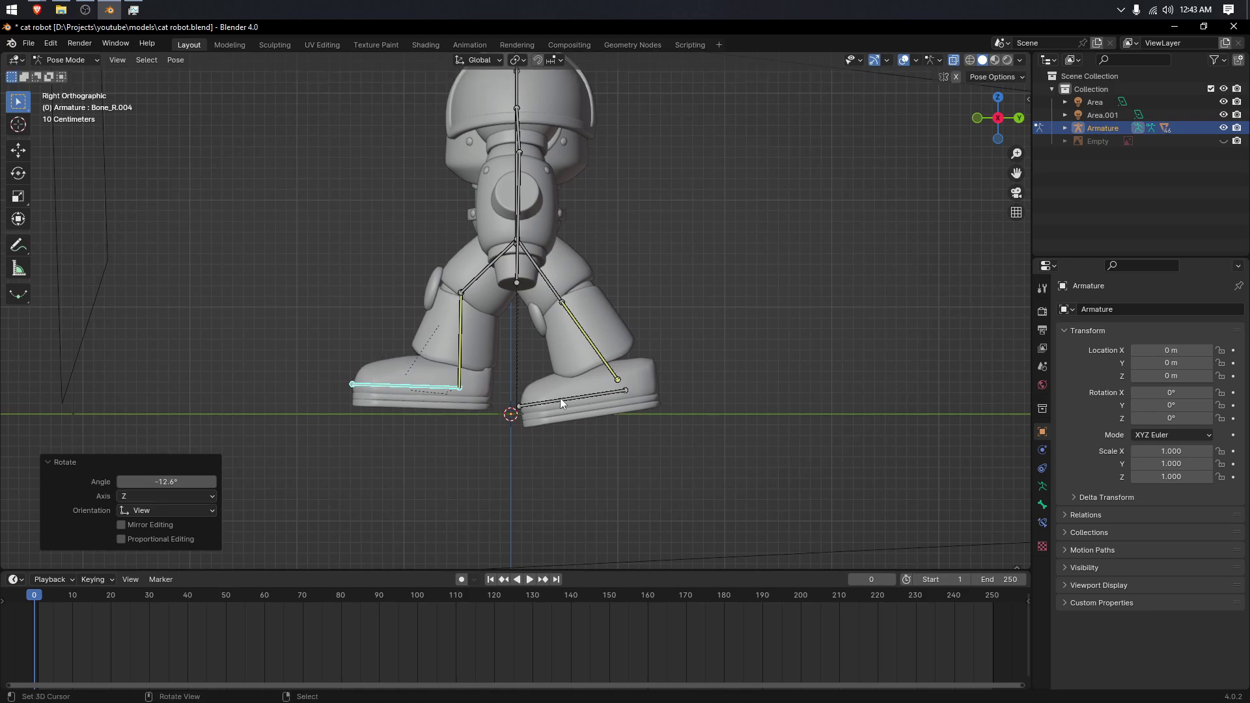
# Step: Move the left foot bone about 0.03 m back and 0.07 m up, and adjust its tilt
pyautogui.click(560, 397)
pyautogui.press('g')
pyautogui.click(570, 376)
pyautogui.press('r')
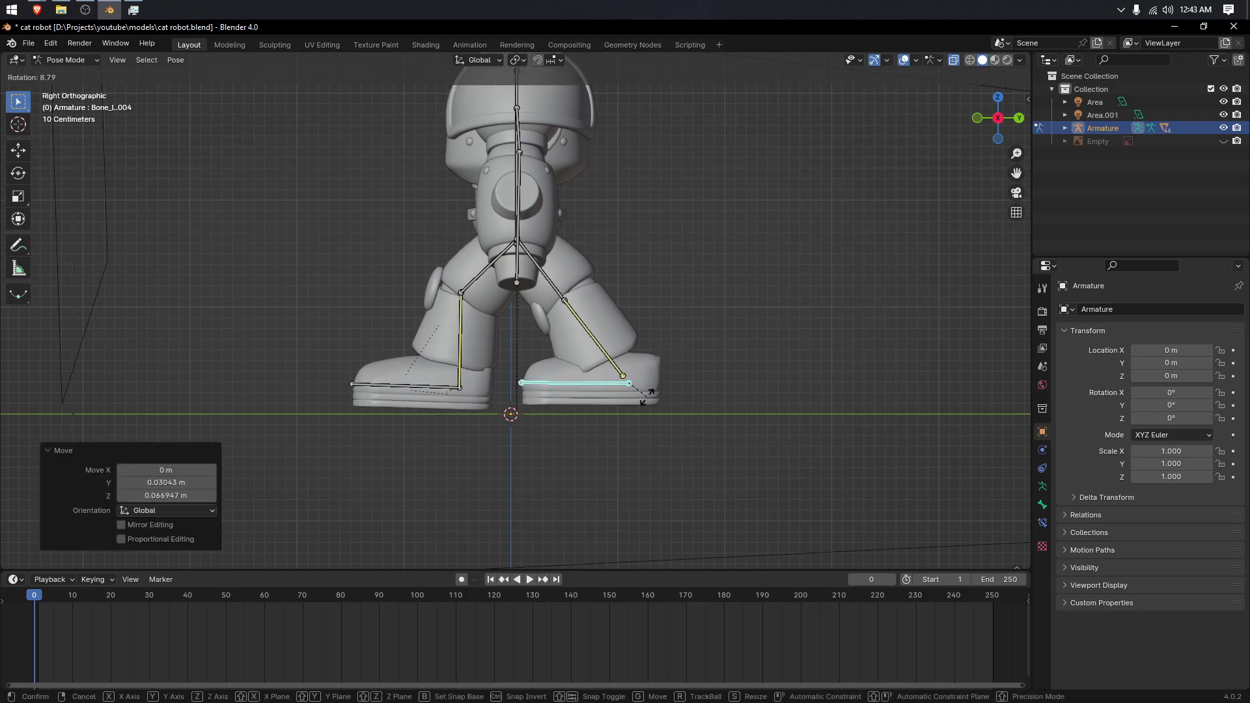
pyautogui.click(642, 387)
# Step: Adjust the left foot bone's orientation in the front view with a trackball rotation
pyautogui.moveTo(641, 387); pyautogui.dragTo(555, 335, button='middle')
pyautogui.scroll(5, 507, 323)
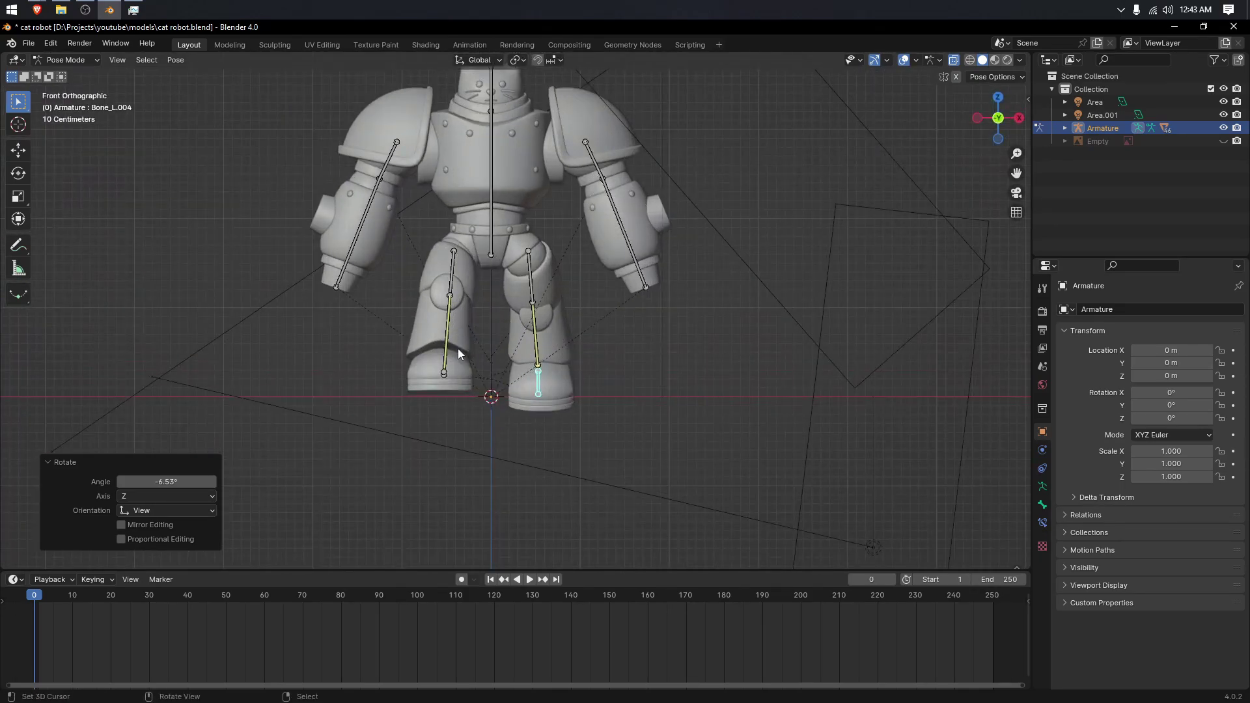
pyautogui.press('r')
pyautogui.press('r')
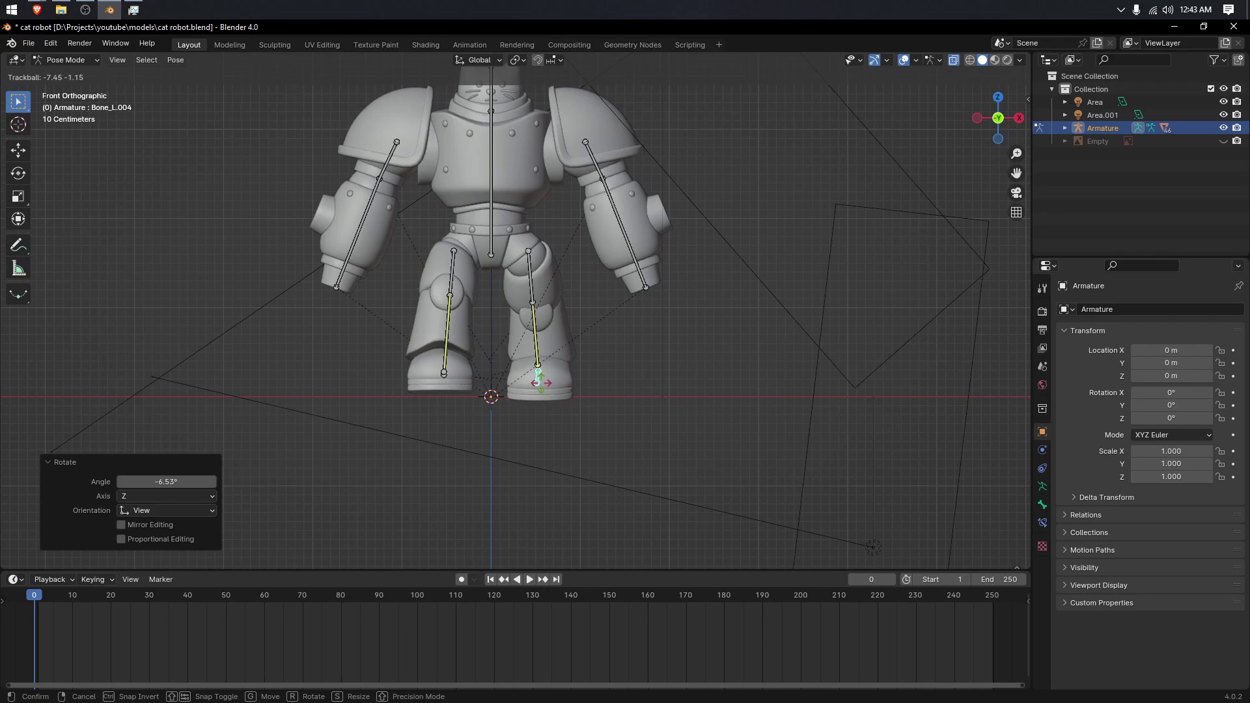
pyautogui.click(465, 387)
# Step: Lower the right foot bone about 0.04 m and shift it about 0.015 m forward in the side view
pyautogui.click(445, 372)
pyautogui.press('KP_3')
pyautogui.press('g')
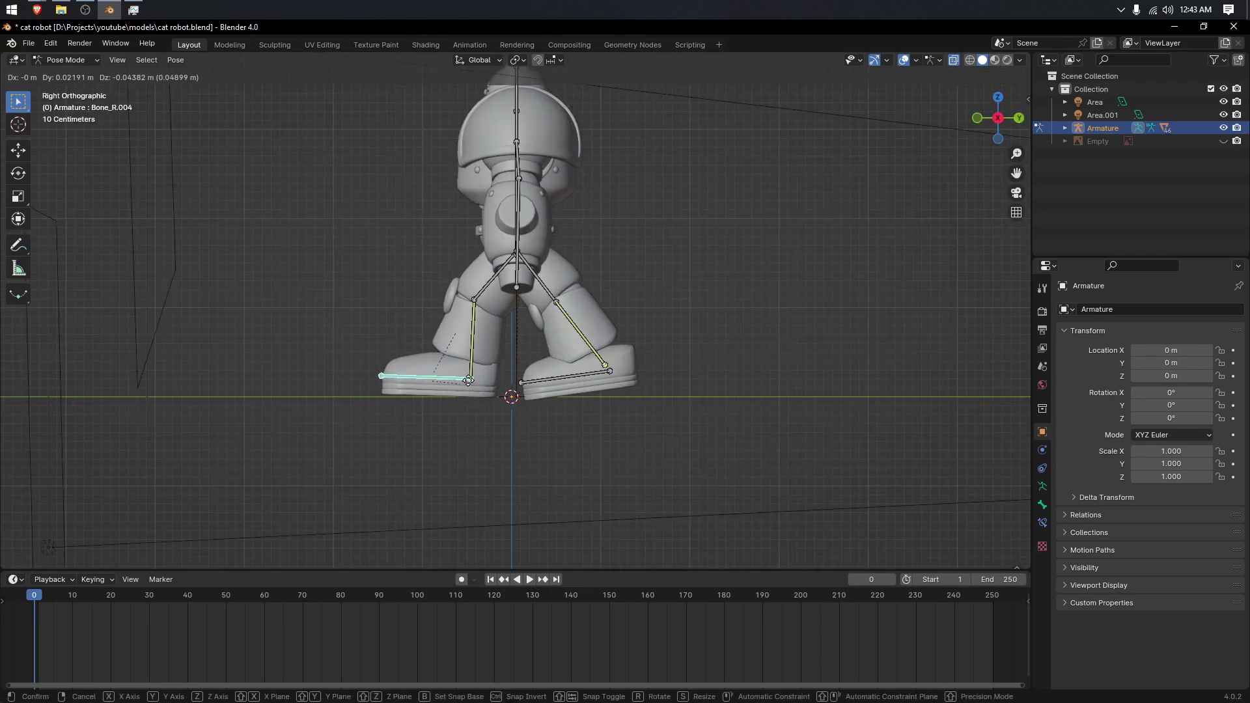
pyautogui.click(464, 381)
# Step: Swing the left upper arm bone forward in the side view
pyautogui.press('KP_1')
pyautogui.keyDown('shift'); pyautogui.moveTo(507, 279); pyautogui.dragTo(508, 374, button='middle'); pyautogui.keyUp('shift')
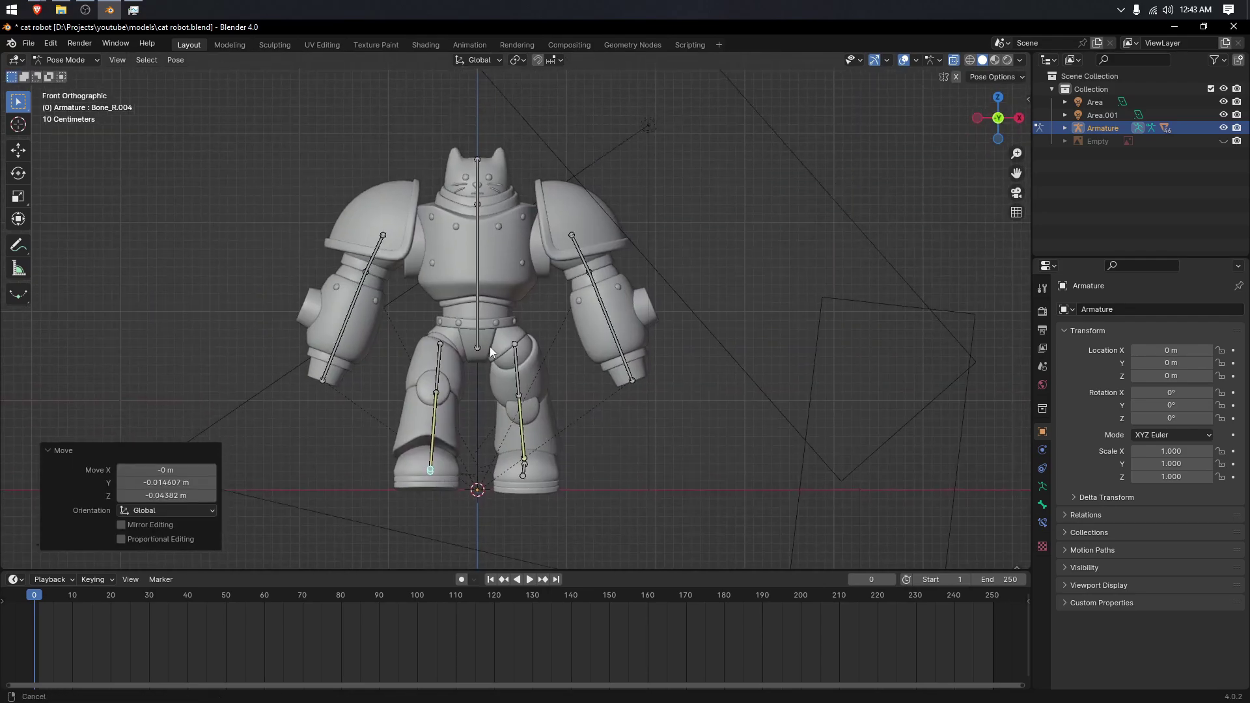
pyautogui.rightClick(575, 237)
pyautogui.press('KP_3')
pyautogui.press('r')
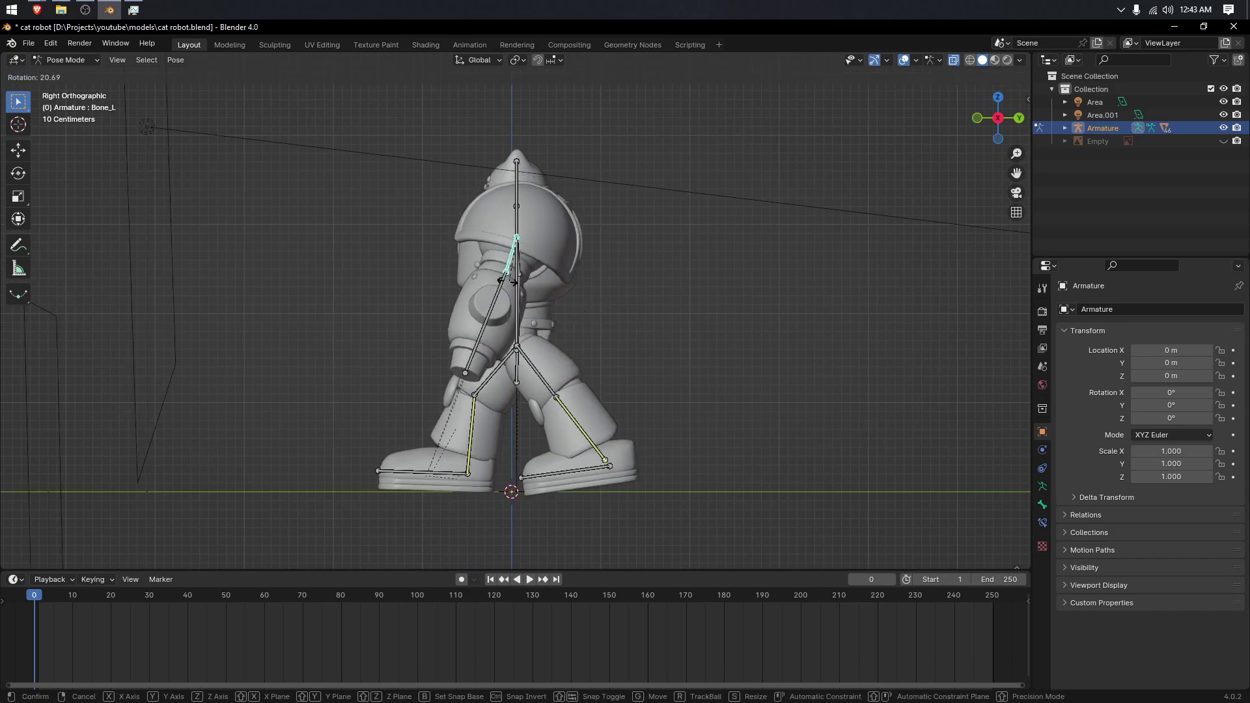
pyautogui.click(499, 280)
# Step: Bend the left forearm bone forward and inward with a trackball rotation in the front view
pyautogui.rightClick(483, 306)
pyautogui.press('KP_1')
pyautogui.press('r')
pyautogui.press('r')
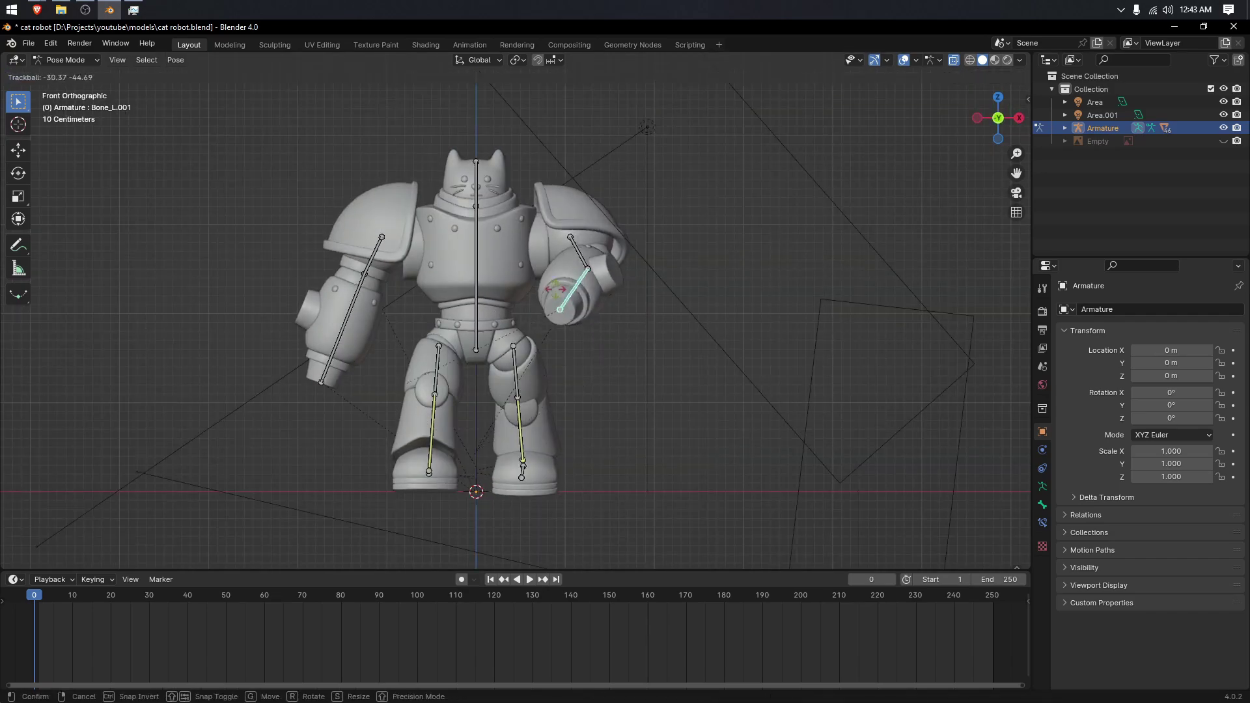
pyautogui.click(573, 270)
# Step: Rotate the left upper arm back in the side view and lower the left forearm by about -19.6°
pyautogui.press('KP_3')
pyautogui.rightClick(513, 249)
pyautogui.press('r')
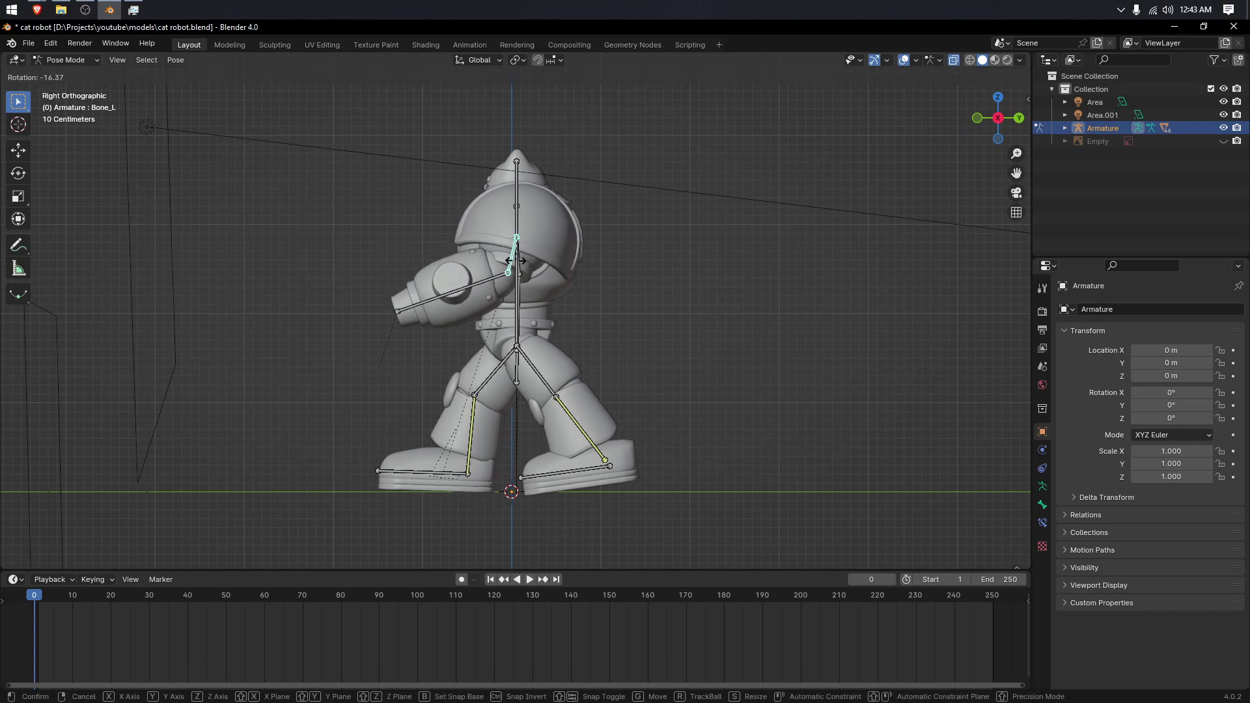
pyautogui.click(490, 291)
pyautogui.rightClick(490, 290)
pyautogui.press('r')
pyautogui.click(494, 301)
# Step: Turn the left forearm bone slightly outward with a trackball rotation in the front view
pyautogui.press('KP_1')
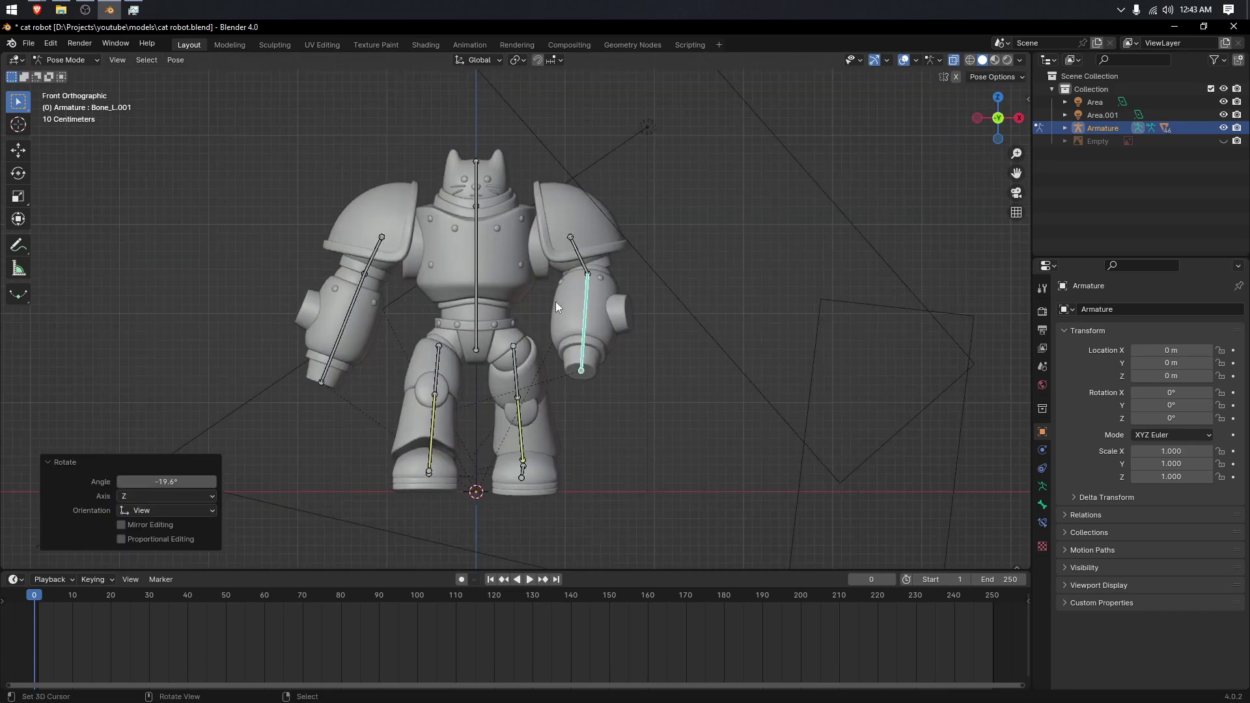
pyautogui.press('r')
pyautogui.press('r')
pyautogui.click(553, 308)
# Step: Swing the right upper arm backward in the side view and bend the right forearm forward about 39.1°
pyautogui.rightClick(396, 269)
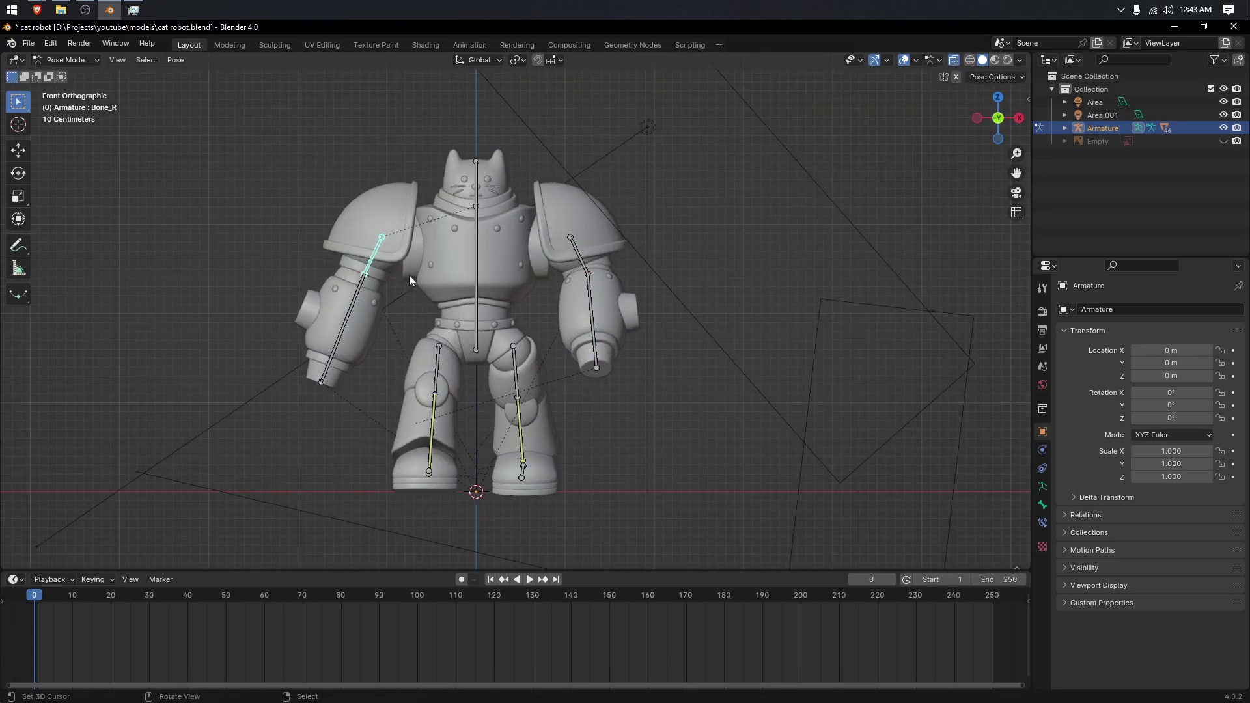
pyautogui.press('KP_3')
pyautogui.press('r')
pyautogui.click(587, 291)
pyautogui.rightClick(585, 309)
pyautogui.press('r')
pyautogui.click(474, 311)
# Step: Rotate the right forearm bone about -11.2° toward the body in the front view
pyautogui.press('KP_1')
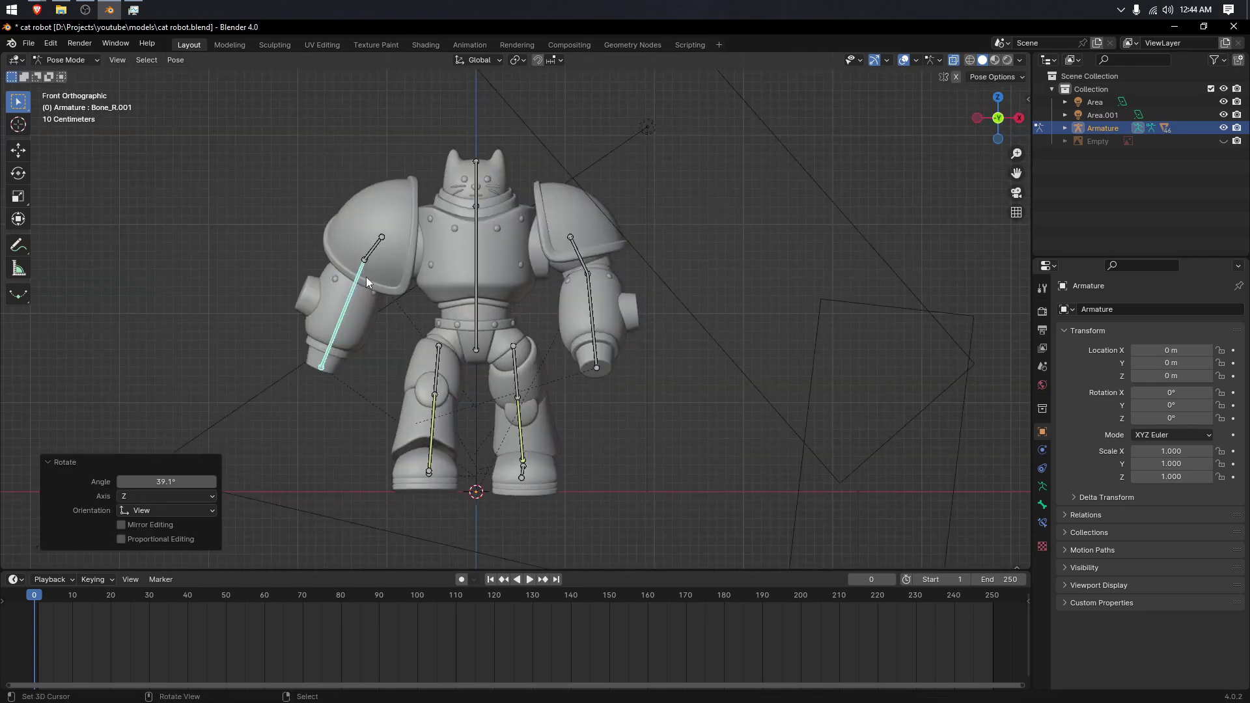
pyautogui.moveTo(367, 286); pyautogui.dragTo(535, 335, button='middle')
pyautogui.moveTo(568, 342); pyautogui.dragTo(534, 373, button='middle')
pyautogui.press('KP_1')
pyautogui.scroll(1, 448, 345)
pyautogui.press('r')
pyautogui.click(448, 323)
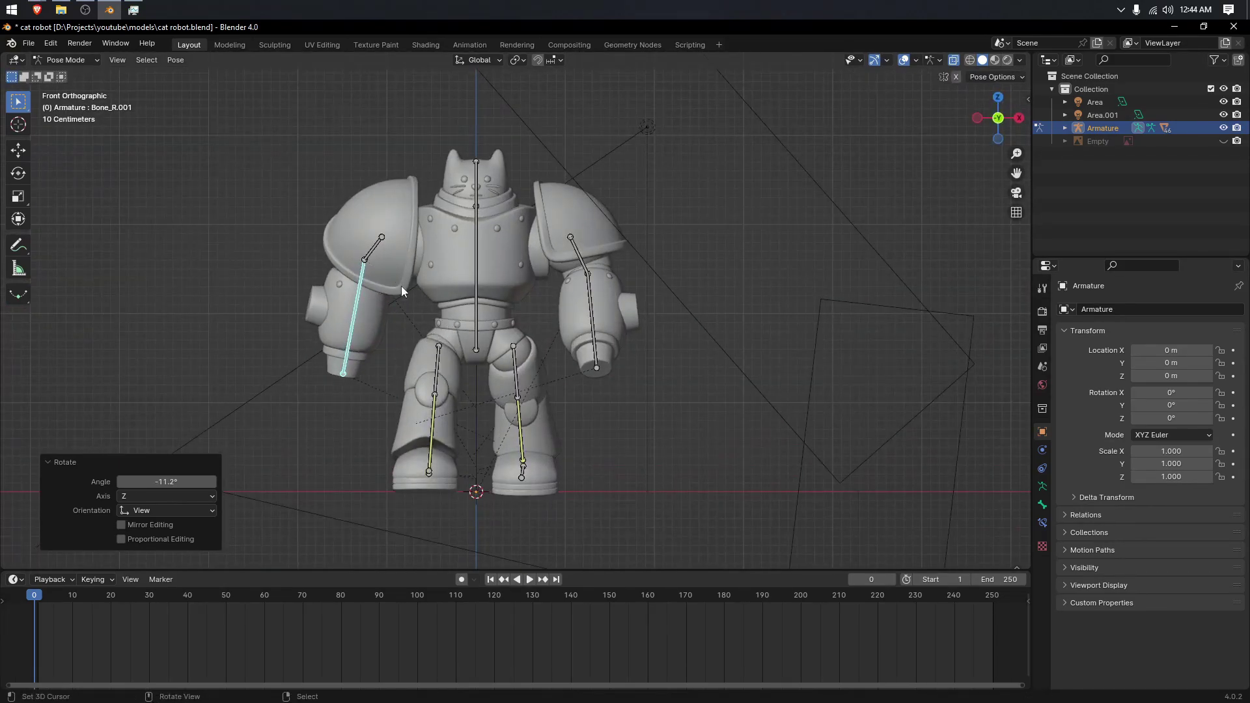
# Step: Rotate the right upper arm about -7.3° toward the body and the right forearm about 9.6° outward
pyautogui.rightClick(380, 249)
pyautogui.press('r')
pyautogui.click(435, 285)
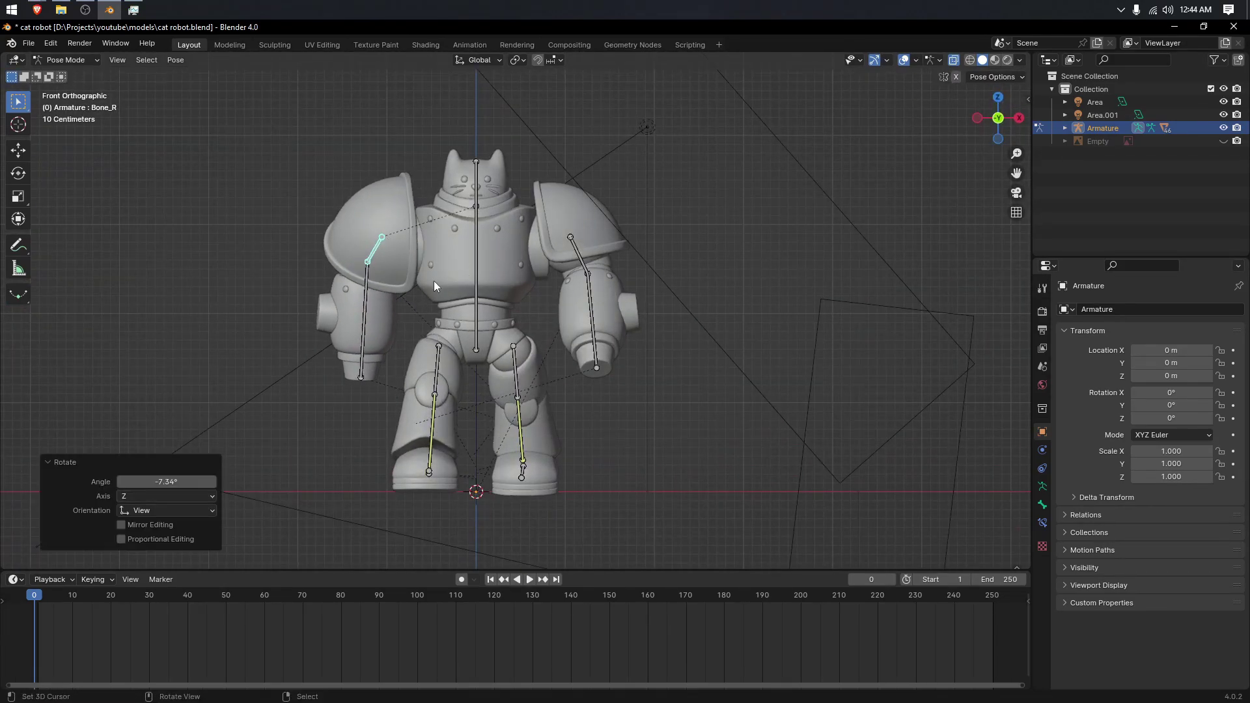
pyautogui.rightClick(377, 299)
pyautogui.press('r')
pyautogui.click(419, 311)
# Step: Rotate the left upper arm bone about 8.1° toward the body in the front view
pyautogui.scroll(-1, 436, 286)
pyautogui.moveTo(436, 287); pyautogui.dragTo(483, 334, button='middle')
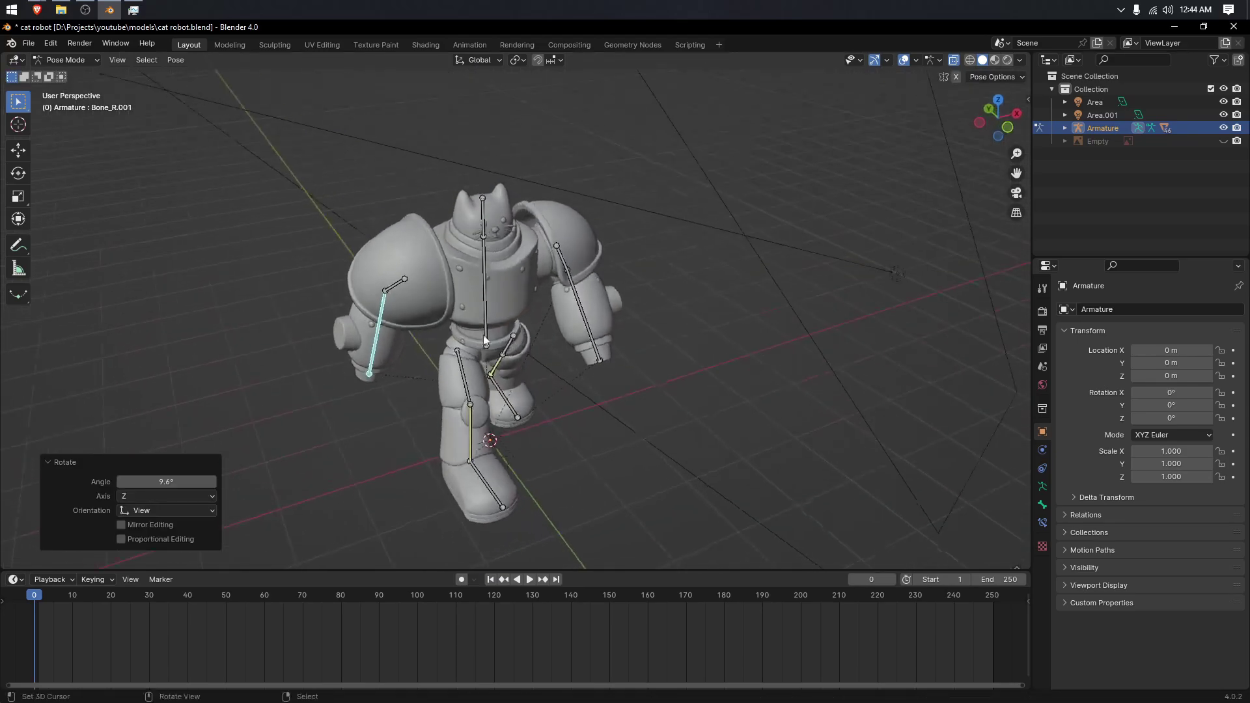
pyautogui.press('KP_1')
pyautogui.rightClick(571, 265)
pyautogui.press('r')
pyautogui.click(574, 287)
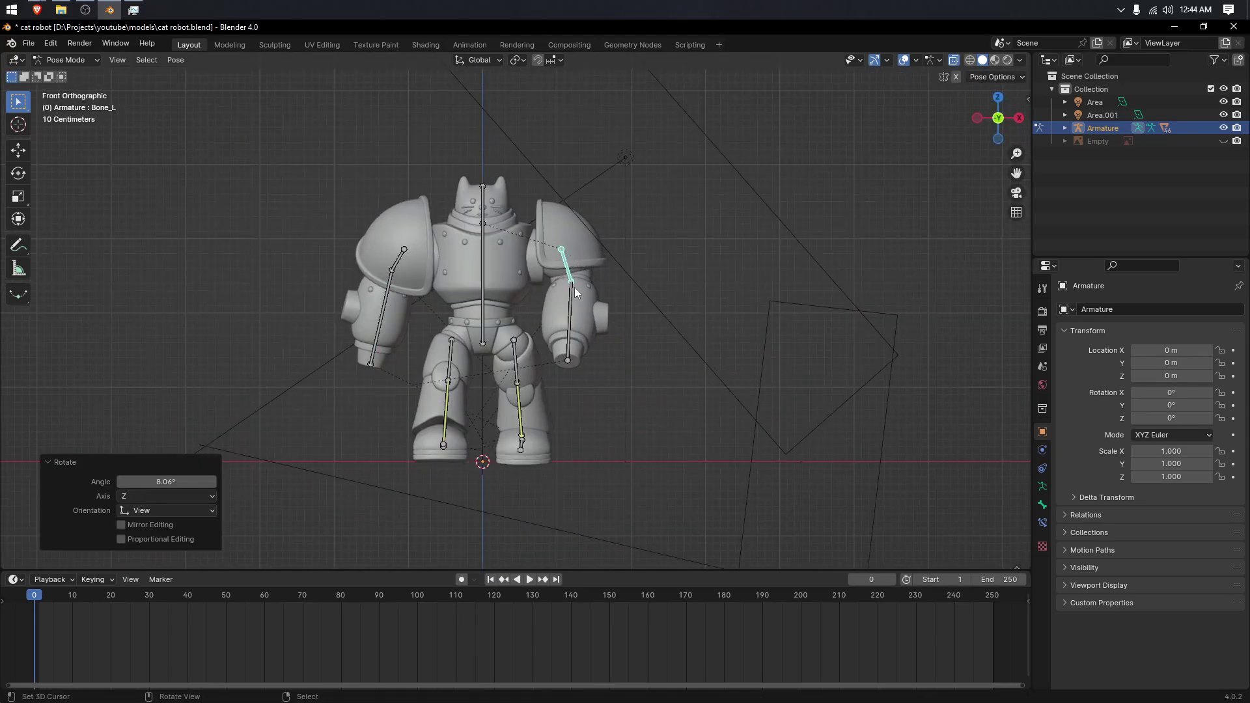
# Step: Rotate the left forearm bone outward in the front view and refine it with a trackball rotation of -1.72° and 2.86°
pyautogui.rightClick(572, 306)
pyautogui.press('r')
pyautogui.click(582, 312)
pyautogui.press('r')
pyautogui.press('r')
pyautogui.click(583, 315)
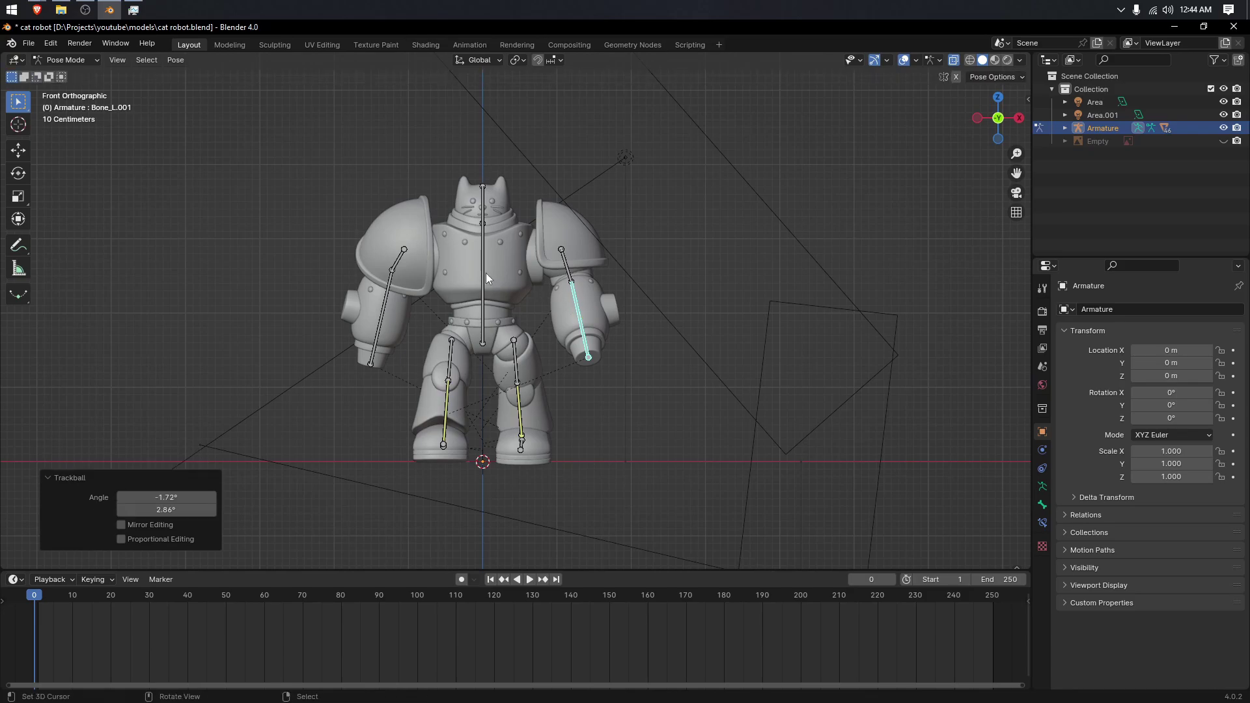
# Step: Rotate the torso bone 5.92° in the top view to twist the upper body
pyautogui.rightClick(486, 276)
pyautogui.moveTo(486, 279); pyautogui.dragTo(543, 362, button='middle')
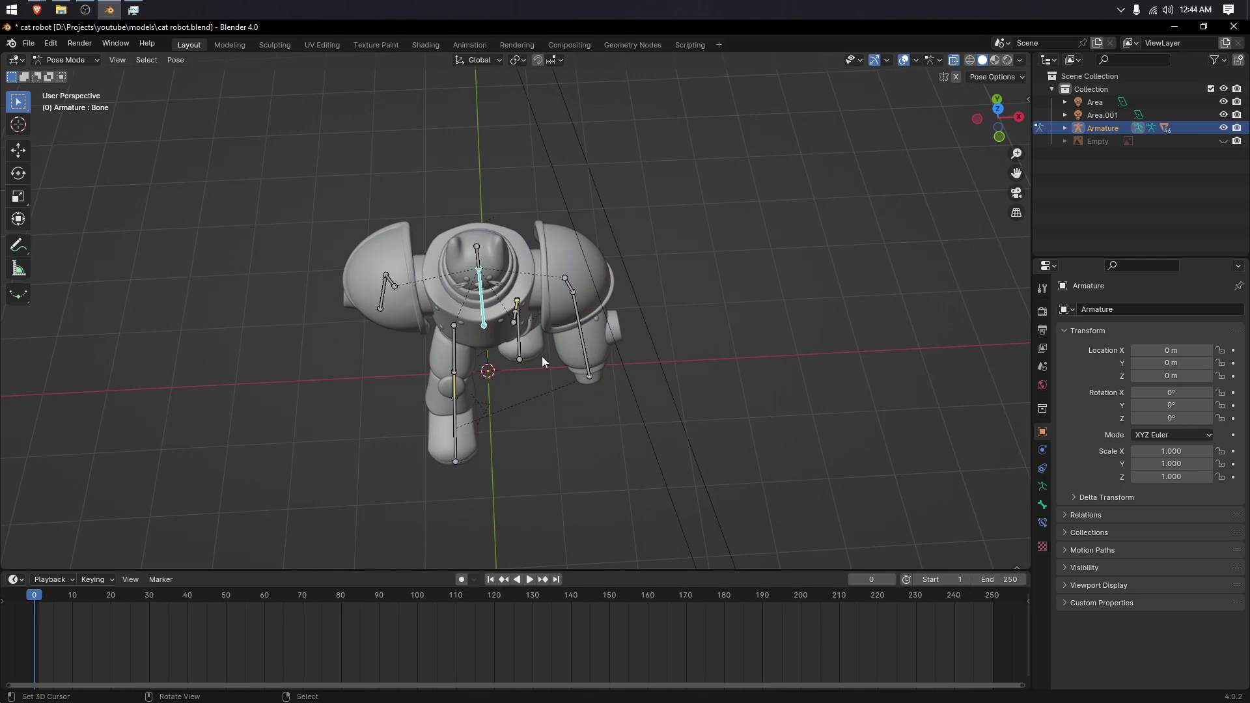
pyautogui.scroll(1, 542, 357)
pyautogui.press('KP_7')
pyautogui.scroll(2, 542, 356)
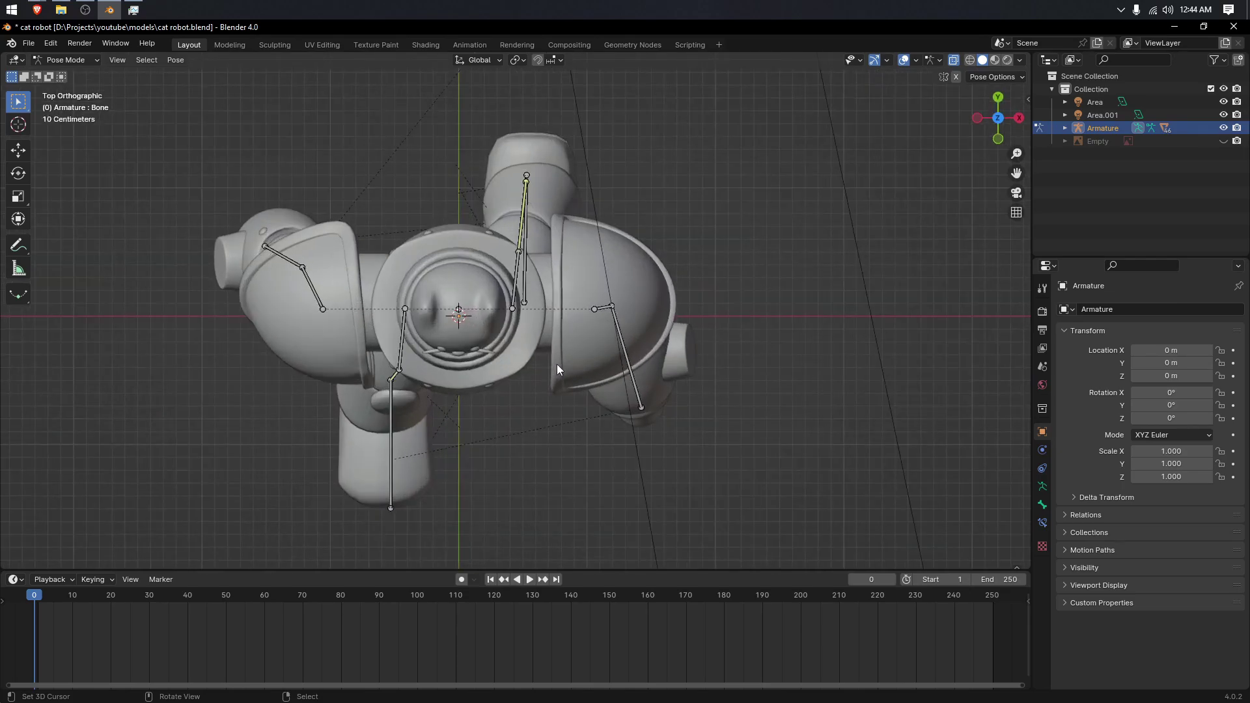
pyautogui.press('r')
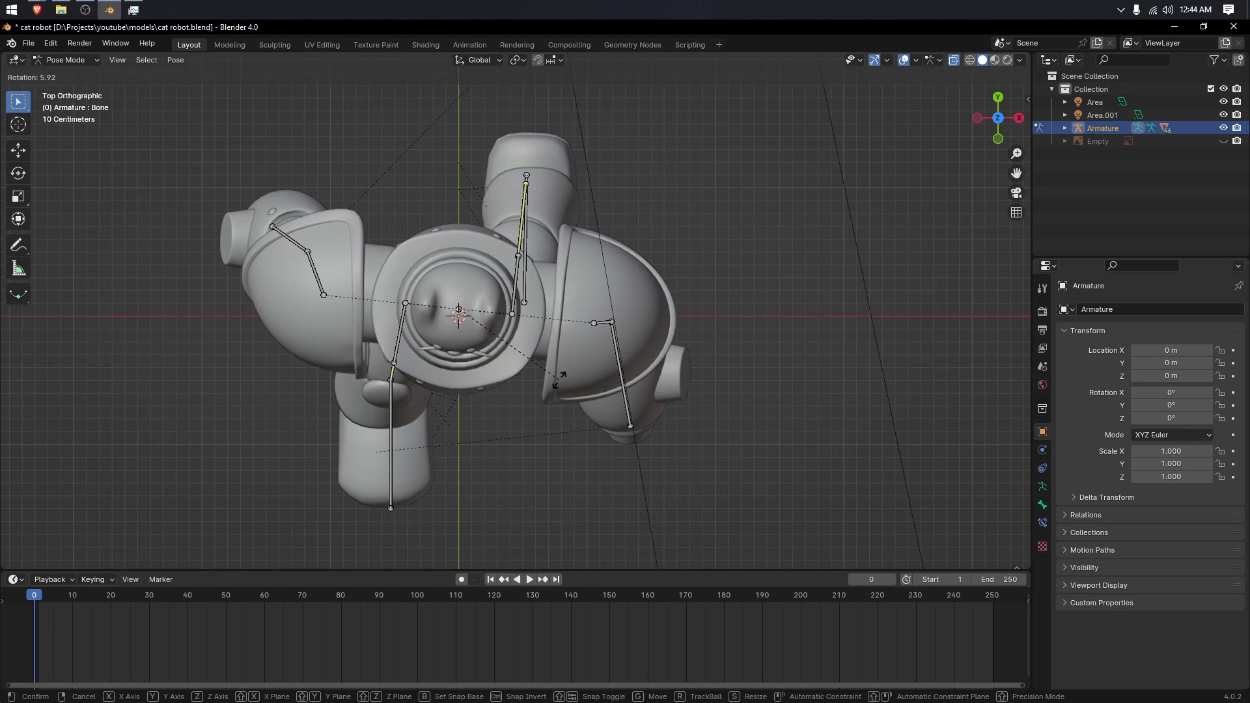
pyautogui.click(558, 380)
# Step: Turn the head bone with a trackball rotation of about -2.29° and 8.02° in the front view
pyautogui.press('KP_1')
pyautogui.moveTo(510, 330); pyautogui.dragTo(562, 338, button='middle')
pyautogui.press('KP_1')
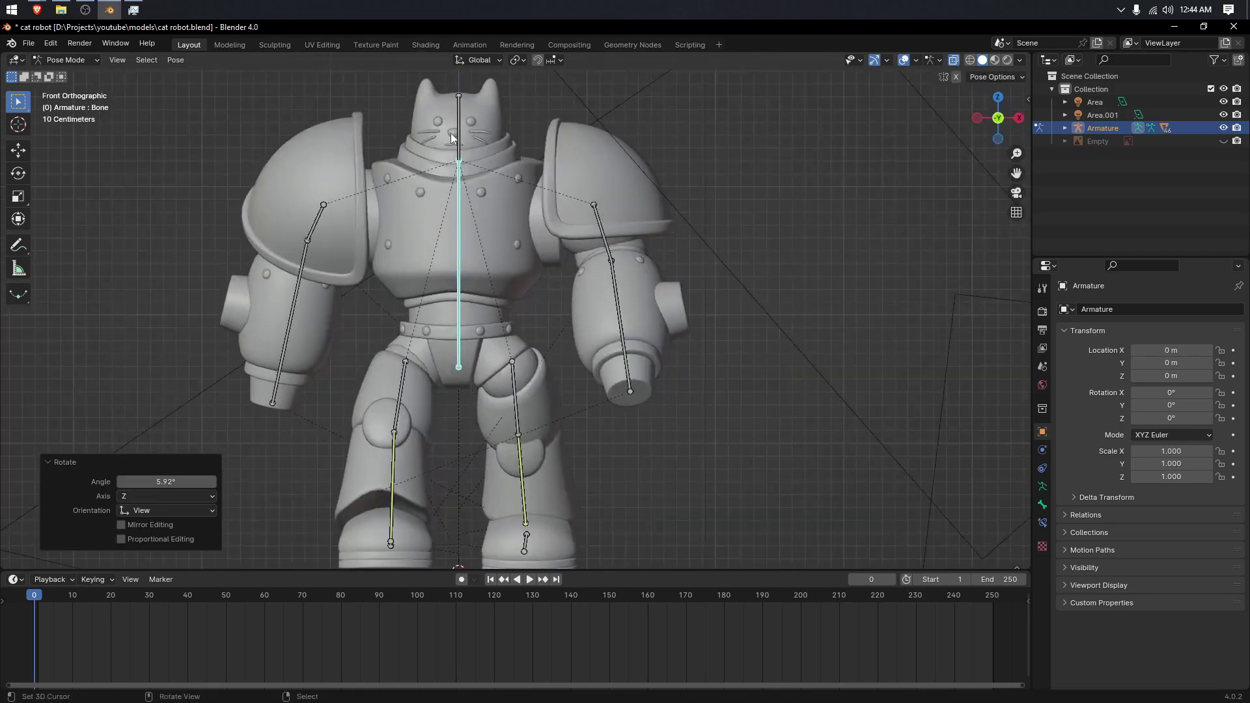
pyautogui.click(459, 131)
pyautogui.press('r')
pyautogui.press('r')
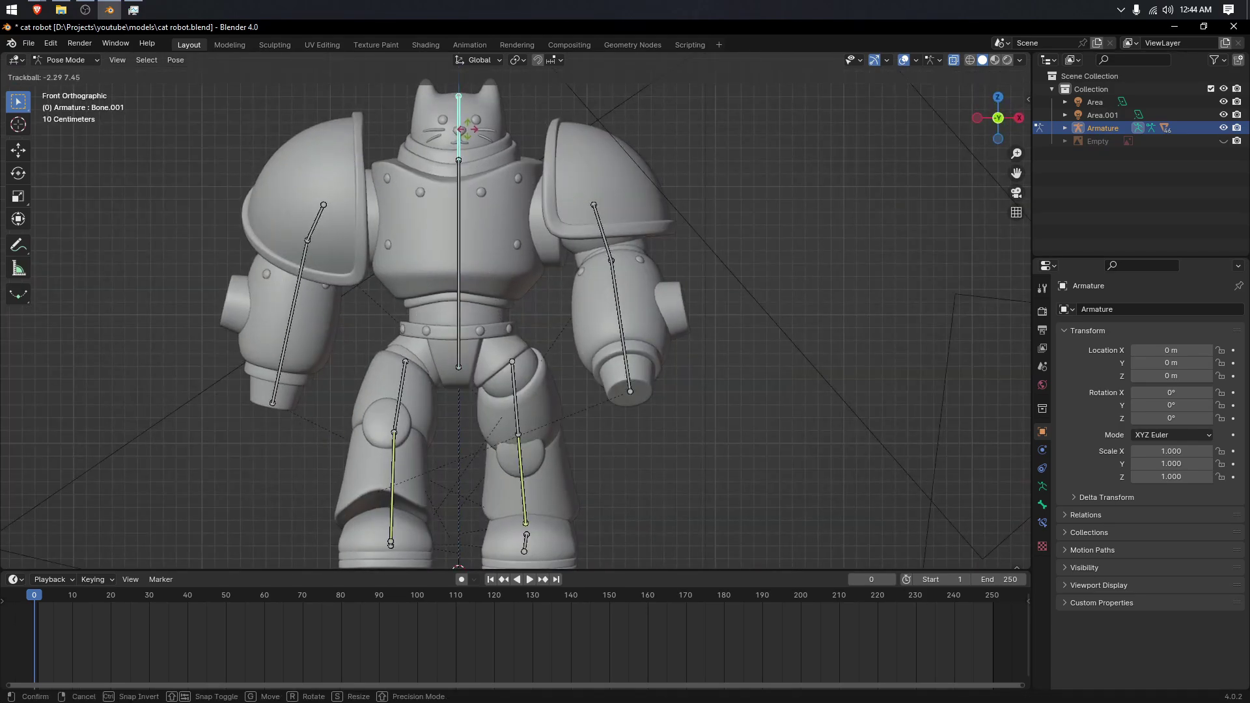
pyautogui.click(468, 129)
# Step: Insert a Location & Rotation keyframe for all bones at frame 1
pyautogui.scroll(-3, 494, 256)
pyautogui.moveTo(514, 286); pyautogui.dragTo(416, 459, button='middle')
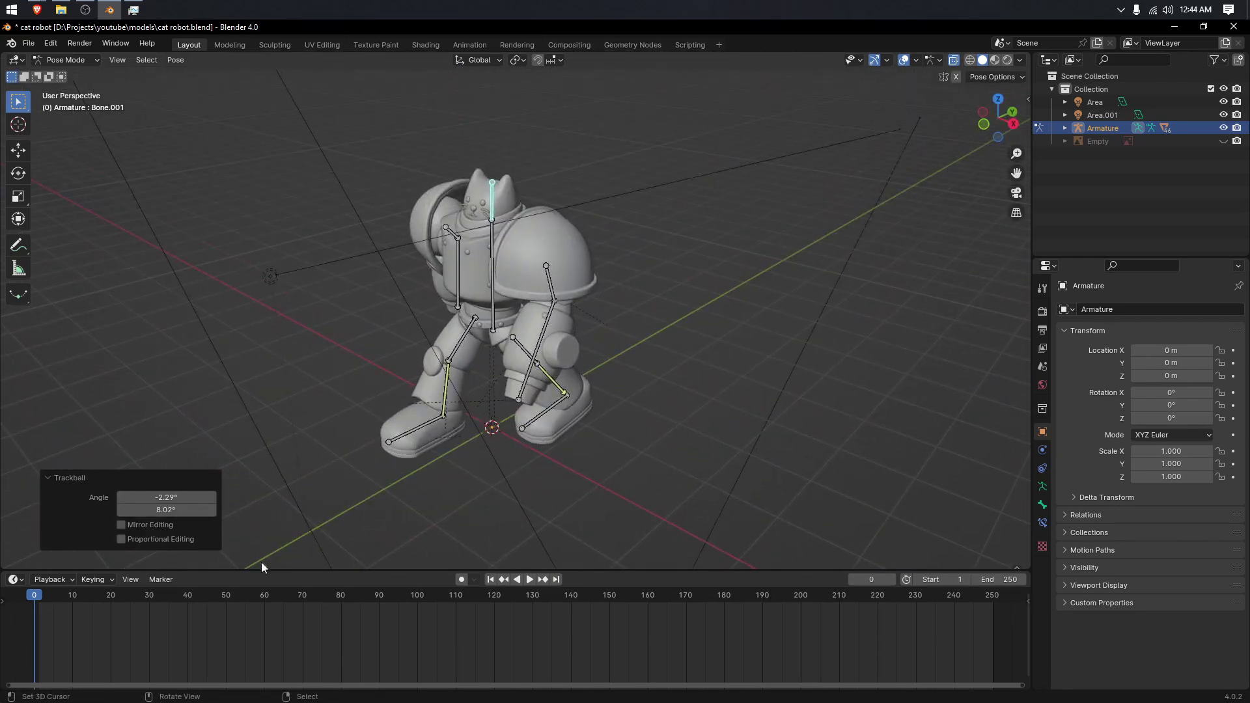
pyautogui.click(37, 622)
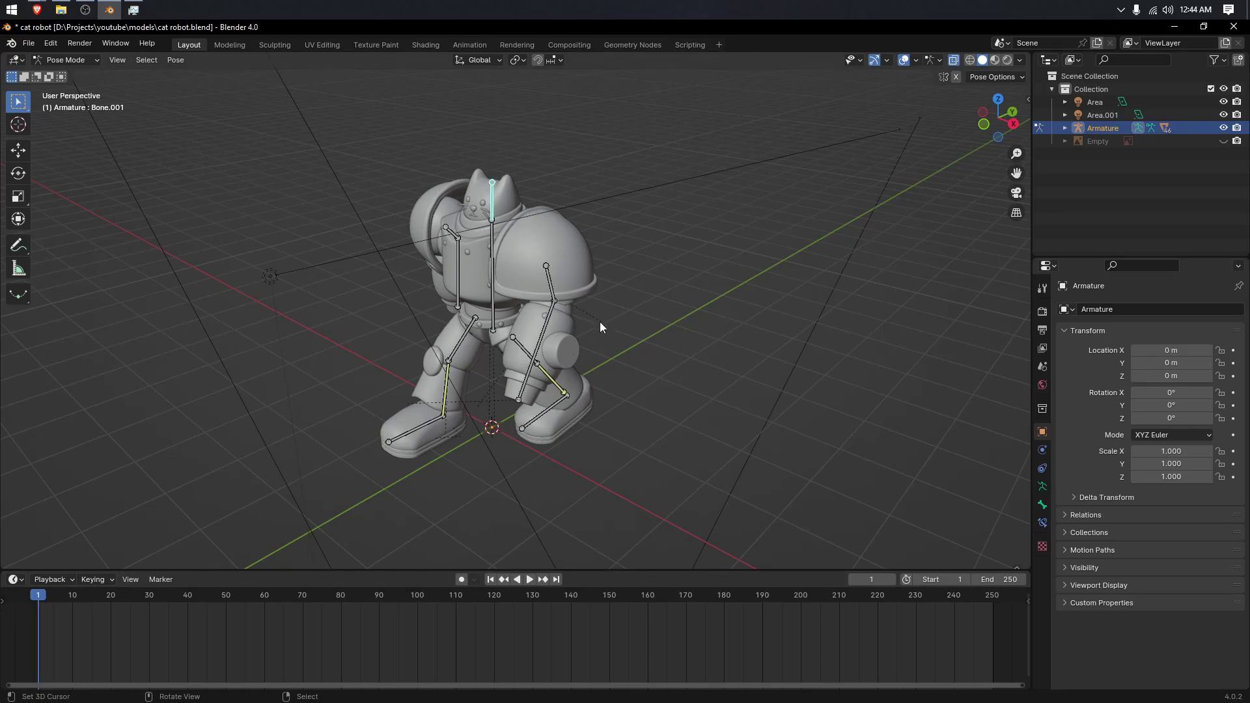
pyautogui.press('a')
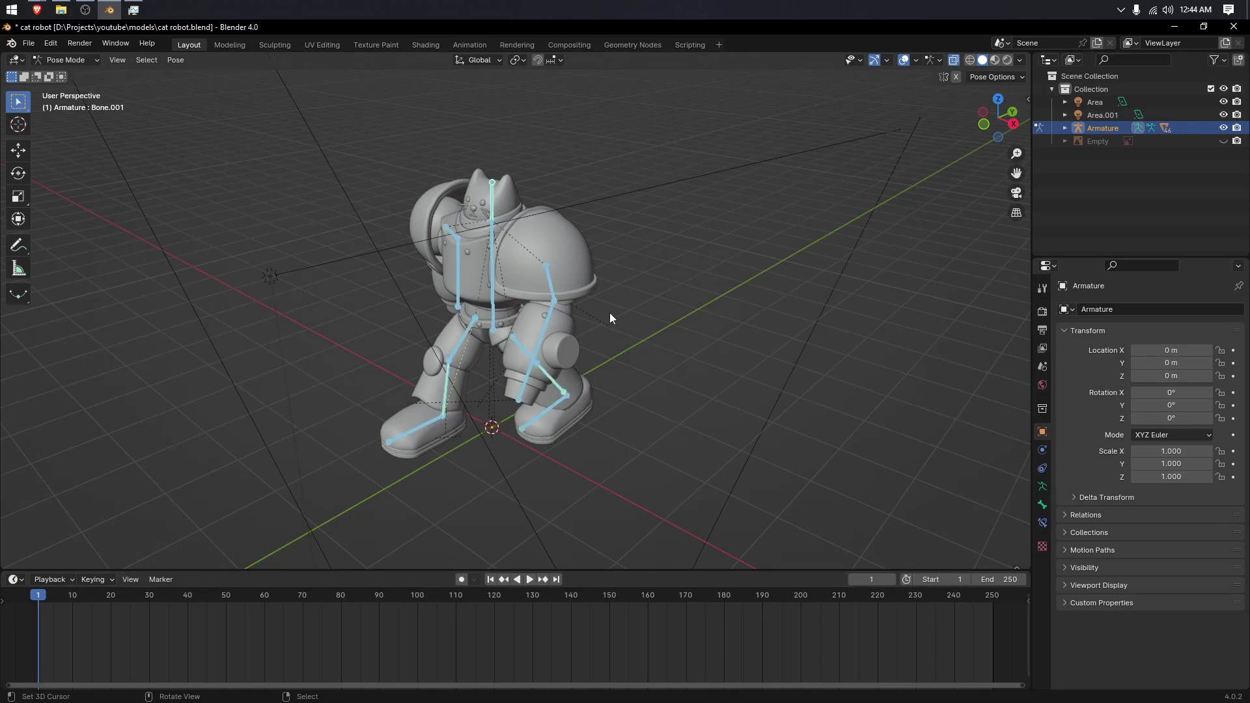
pyautogui.press('i')
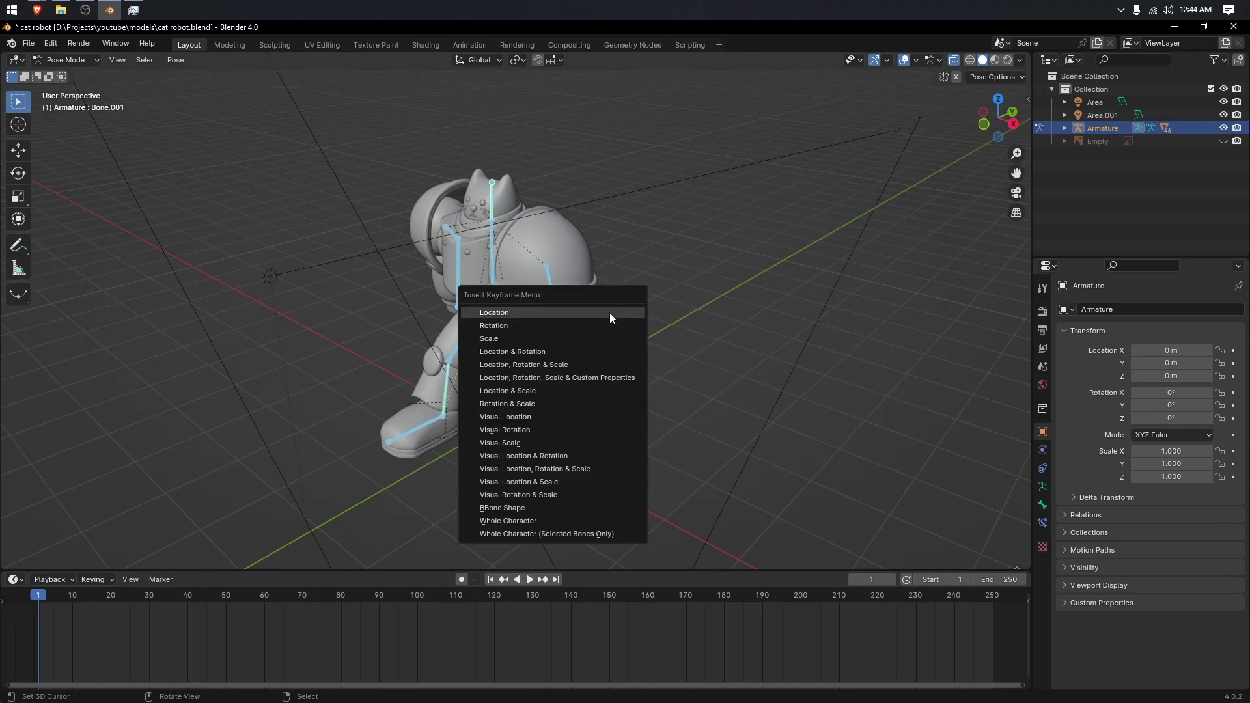
pyautogui.click(502, 350)
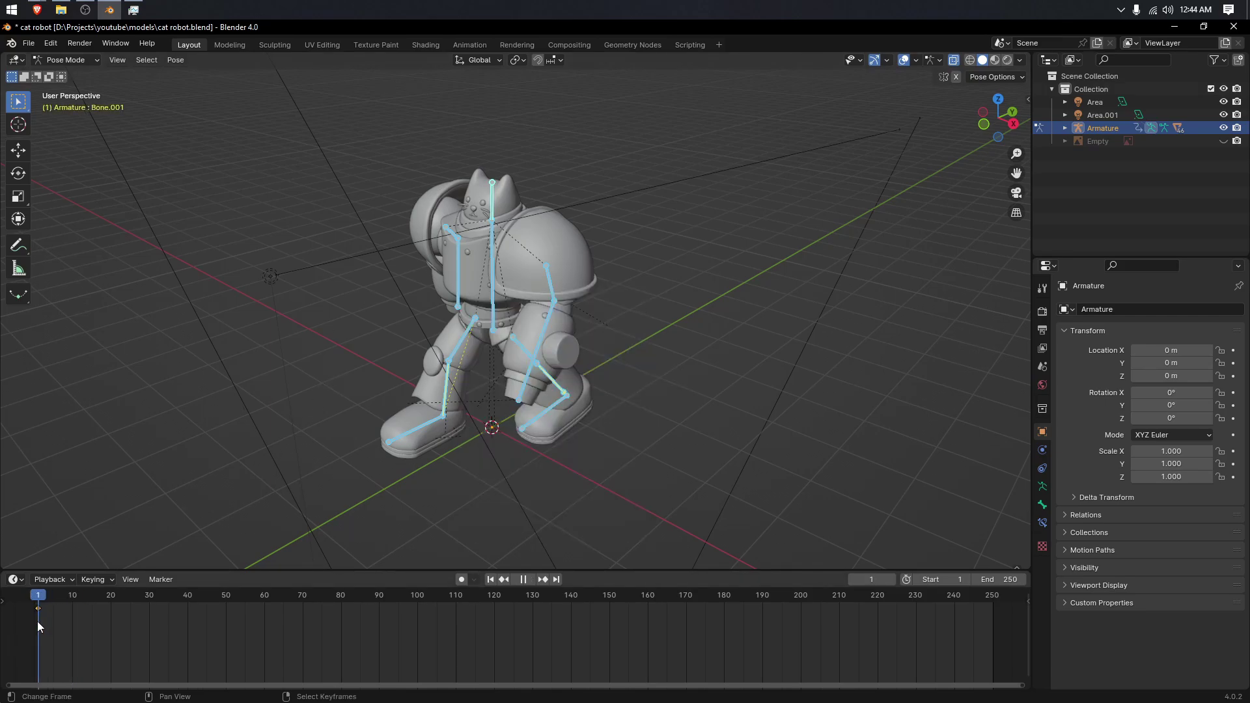
# Step: Go to frame 5 and try to move the left foot bone in the side view
pyautogui.moveTo(70, 624); pyautogui.dragTo(403, 668, button='middle')
pyautogui.scroll(6, 403, 668)
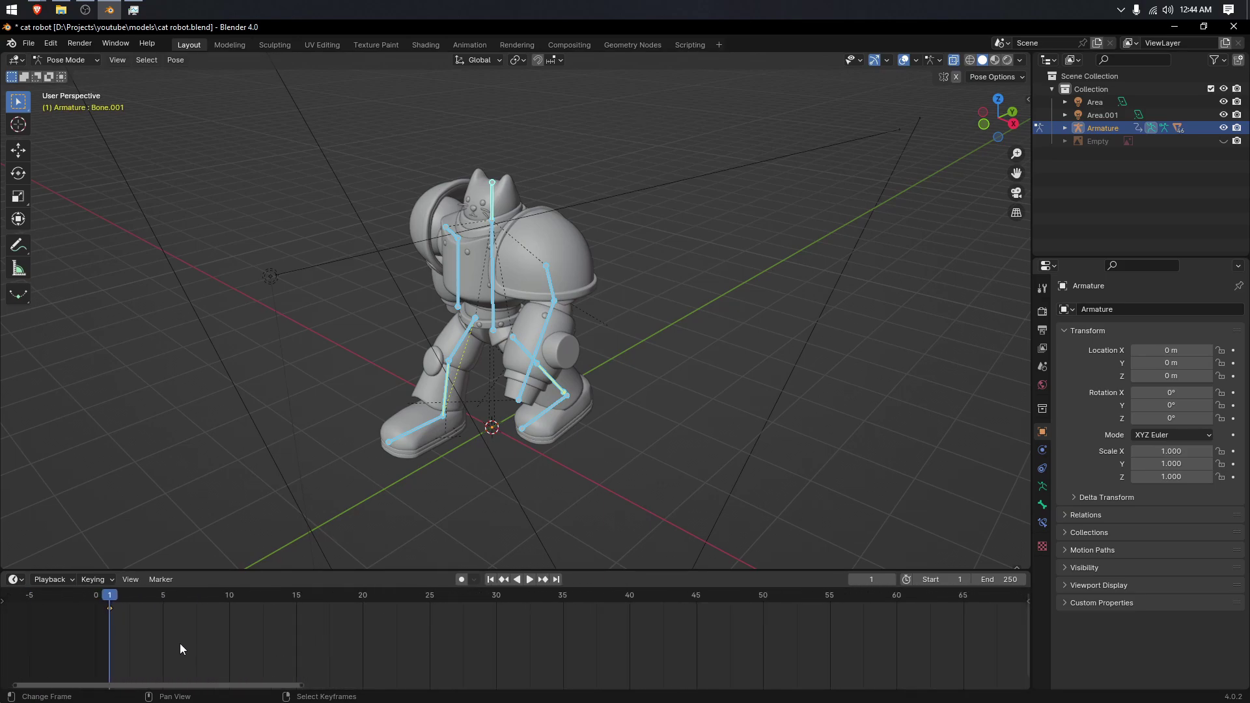
pyautogui.press('space')
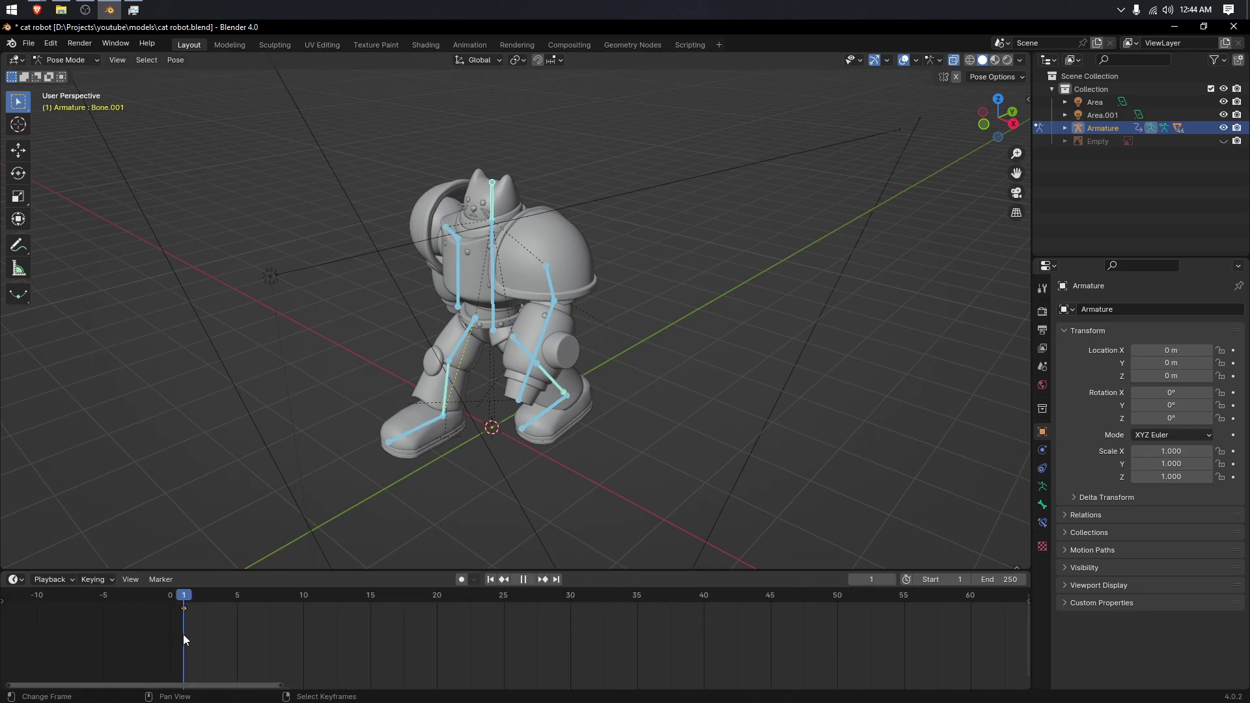
pyautogui.press('space')
pyautogui.moveTo(198, 635); pyautogui.dragTo(235, 632)
pyautogui.press('KP_3')
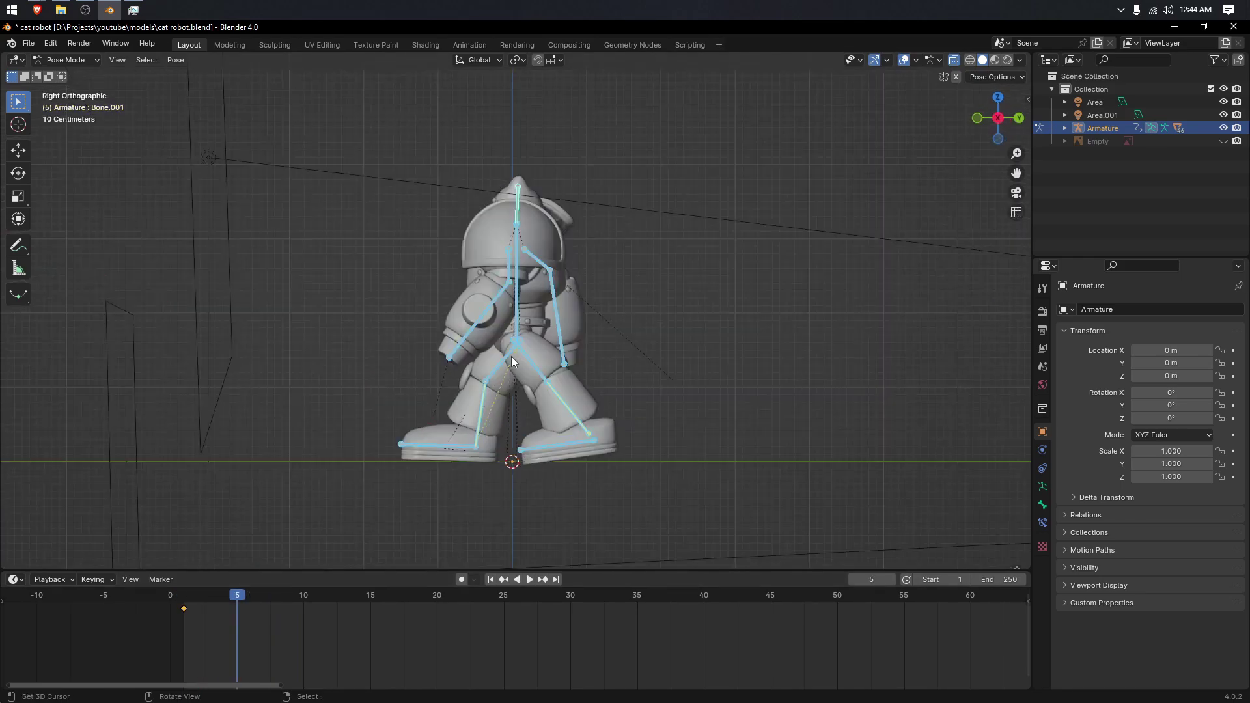
pyautogui.click(574, 442)
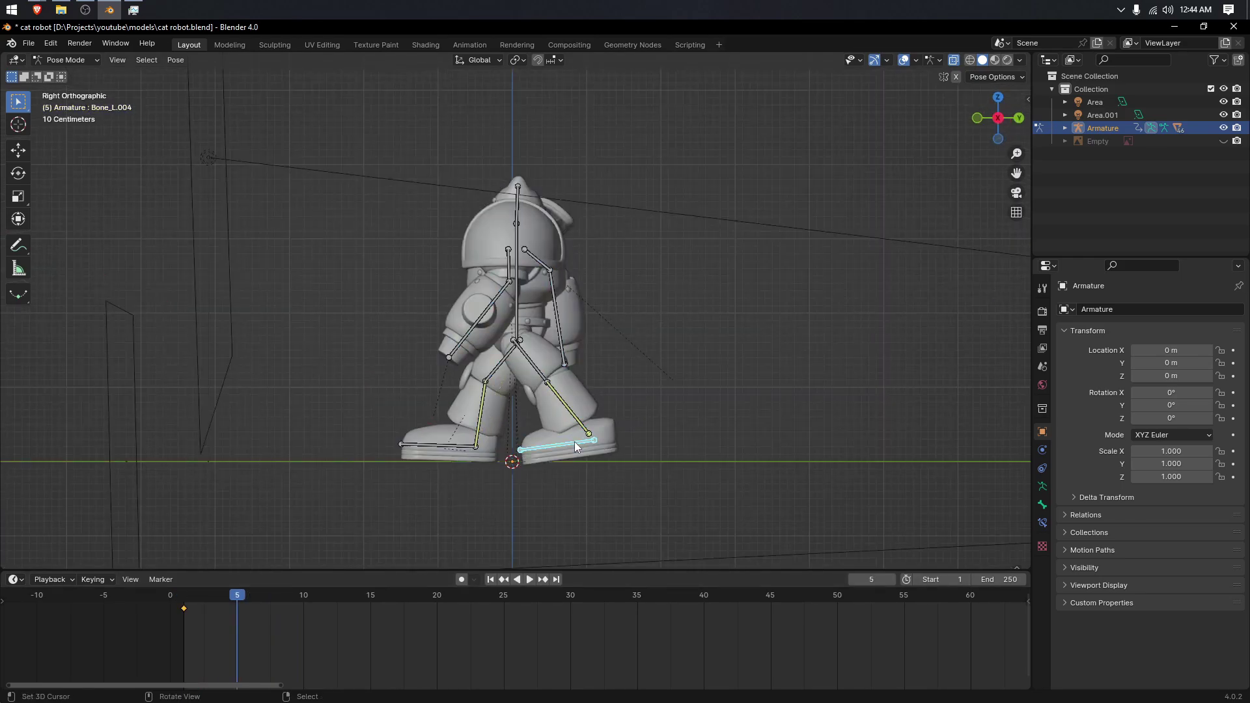
pyautogui.press('g')
pyautogui.click(573, 445)
pyautogui.moveTo(573, 445); pyautogui.dragTo(611, 440, button='middle')
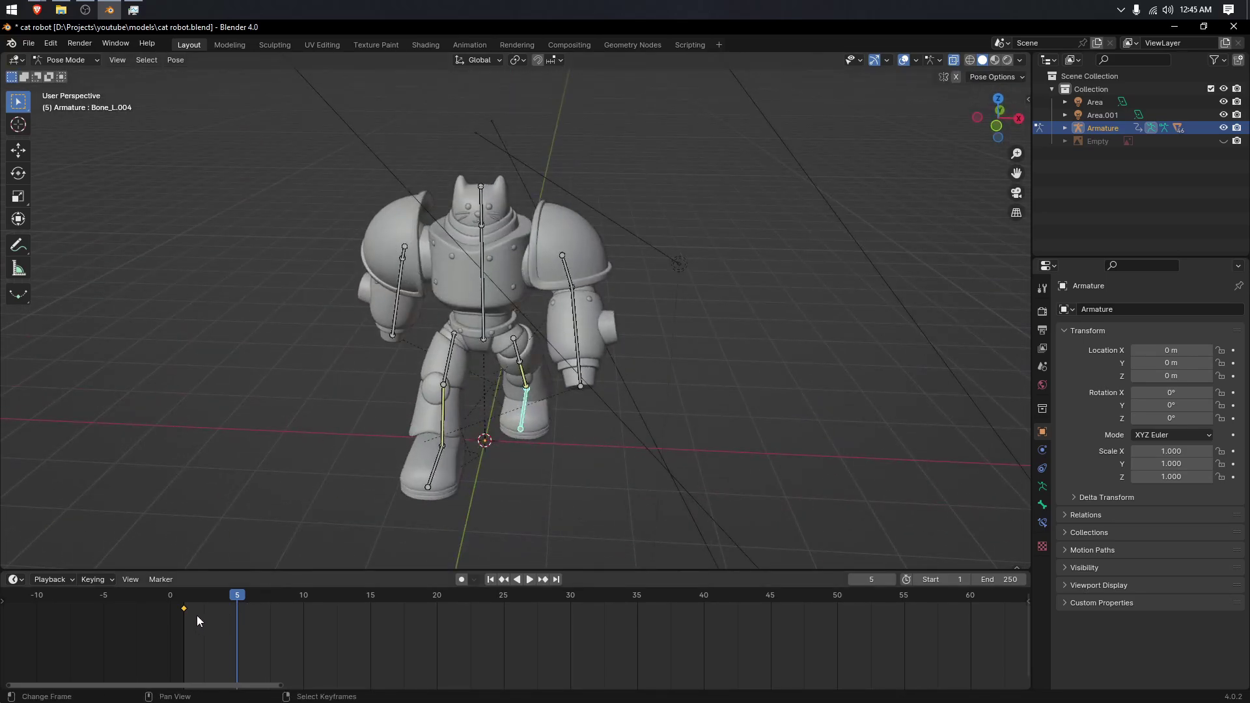
# Step: Go to frame 2 and select the torso bone in the right side view
pyautogui.moveTo(198, 620); pyautogui.dragTo(202, 602)
pyautogui.press('KP_3')
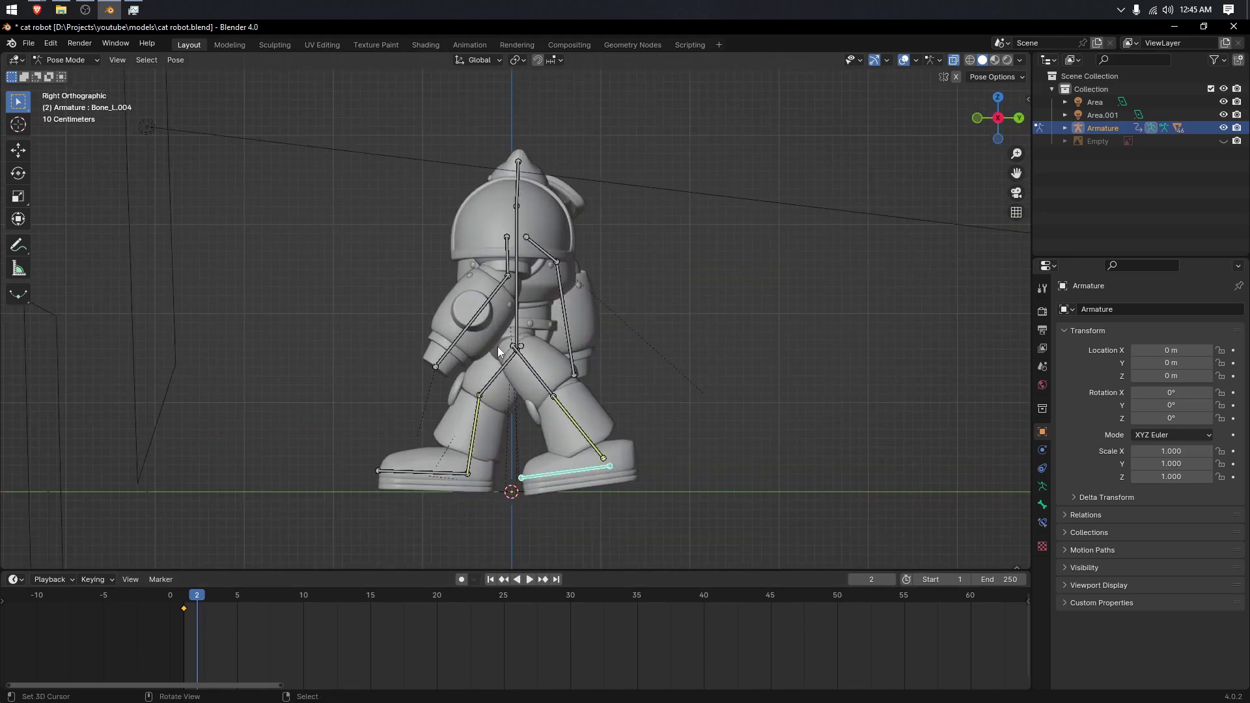
pyautogui.click(525, 312)
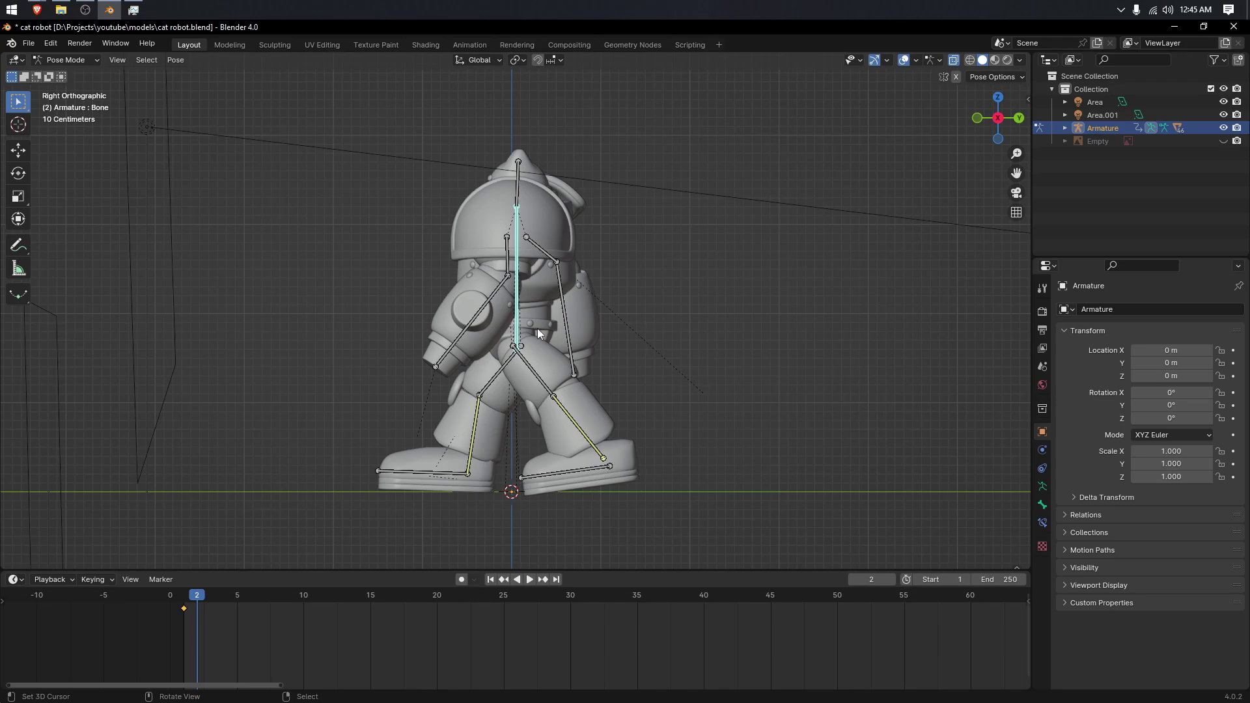
pyautogui.moveTo(528, 371)
pyautogui.mouseDown(button='middle')
pyautogui.moveTo(515, 391)
pyautogui.moveTo(525, 381)
pyautogui.mouseUp(button='middle')
pyautogui.press('KP_3')
pyautogui.scroll(2, 537, 380)
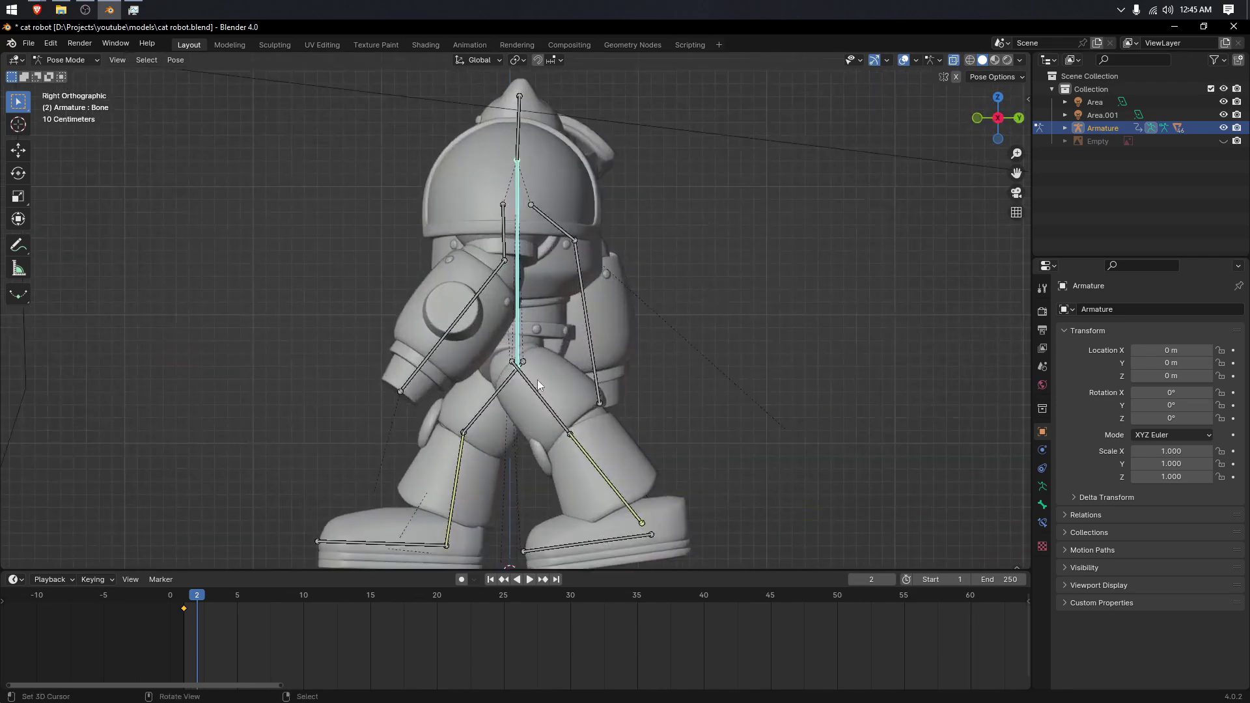
pyautogui.press('g')
pyautogui.rightClick(553, 343)
# Step: Switch to Object Mode, add a mesh plane, and undo the addition
pyautogui.keyDown('shift'); pyautogui.moveTo(538, 200); pyautogui.dragTo(534, 274, button='middle'); pyautogui.keyUp('shift')
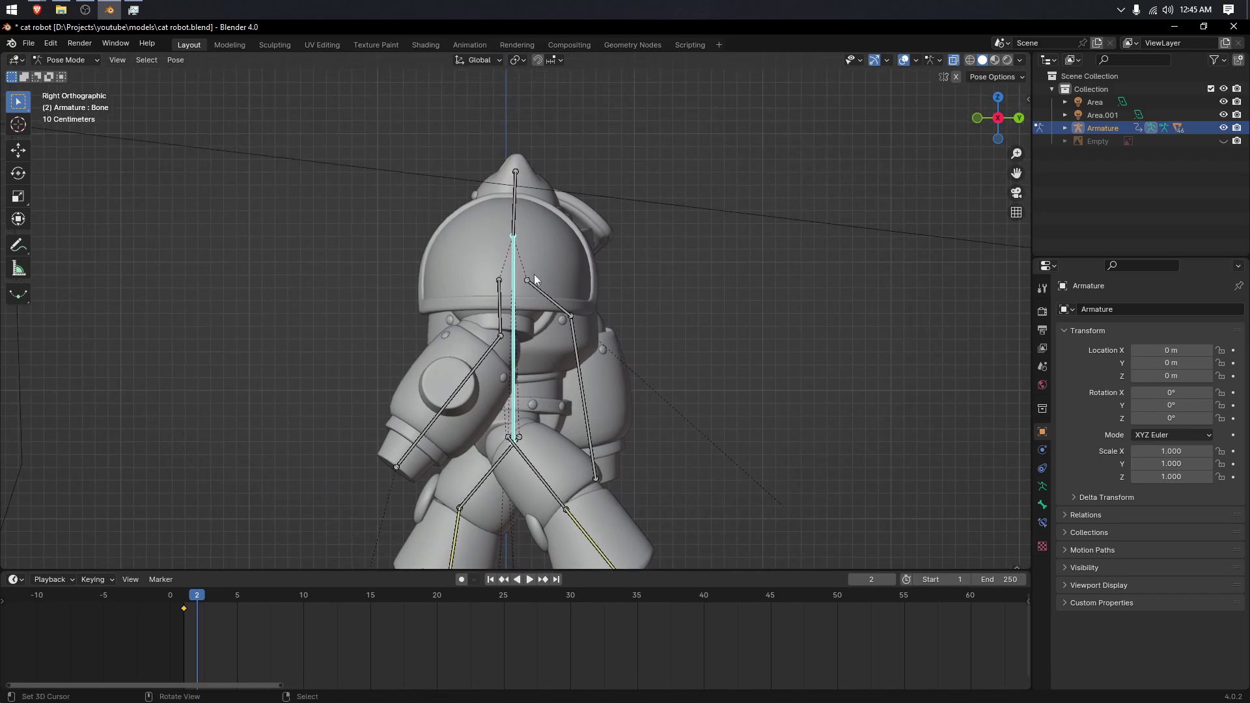
pyautogui.scroll(6, 509, 284)
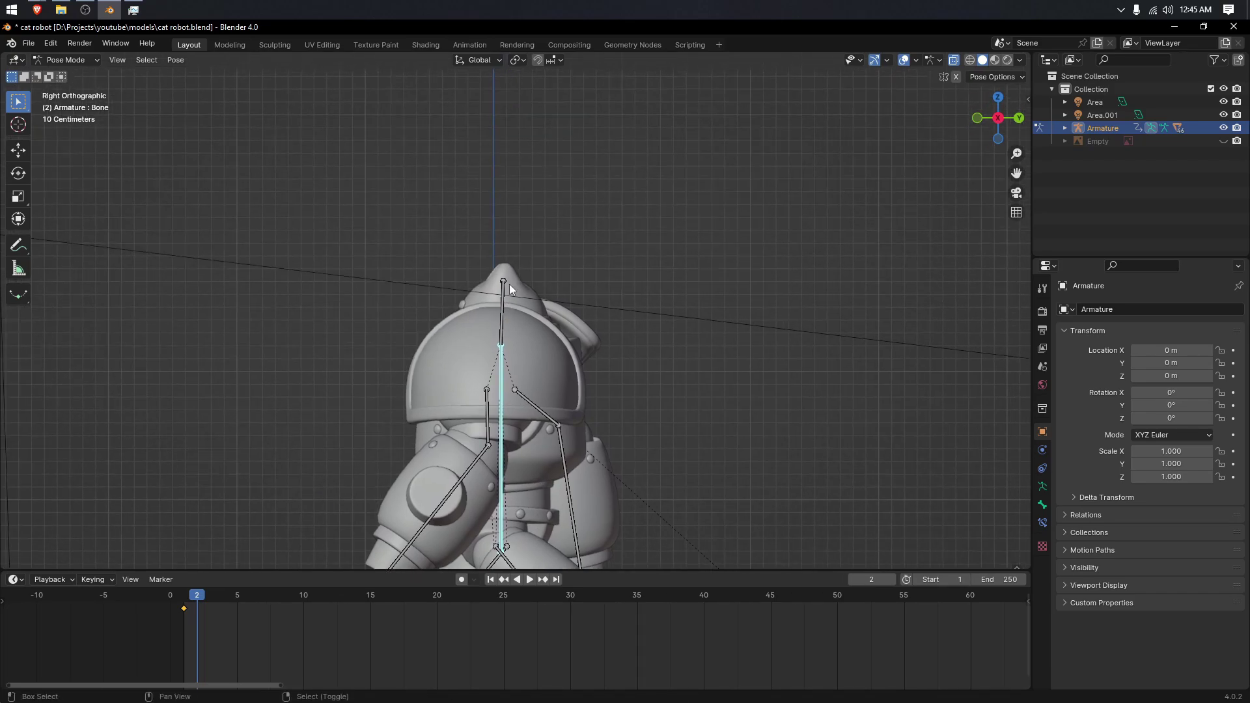
pyautogui.scroll(-6, 480, 169)
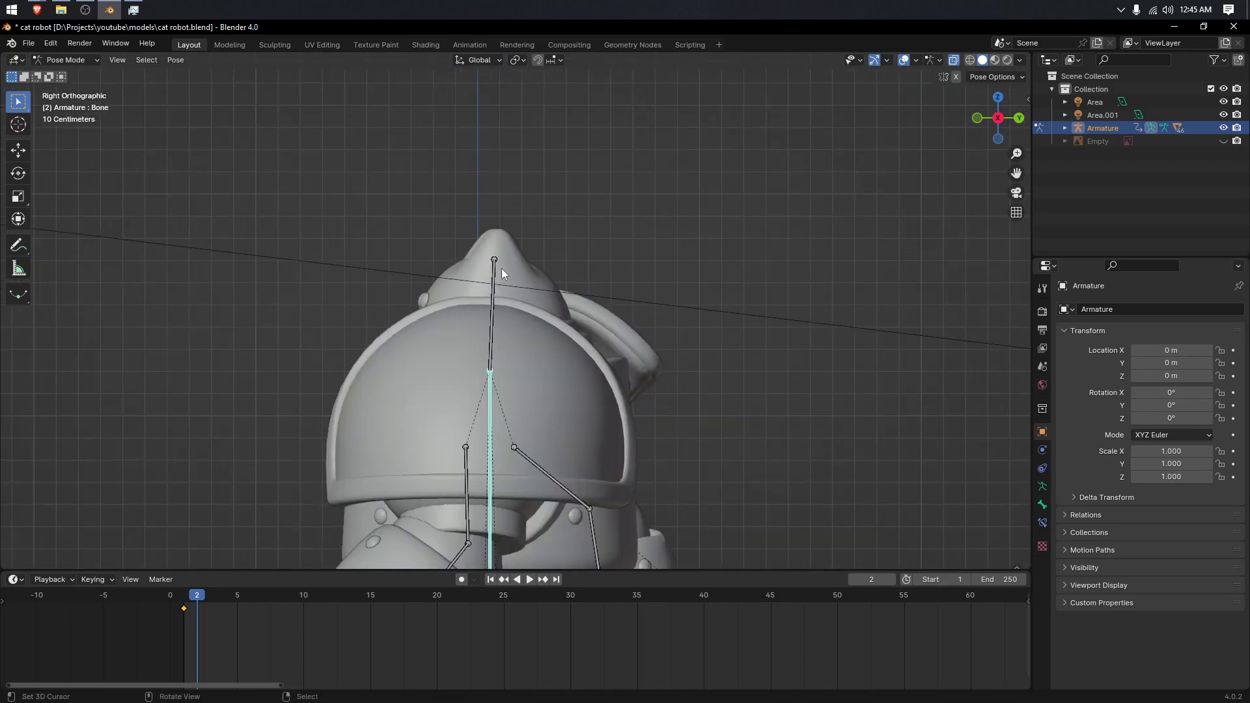
pyautogui.hotkey('ctrl', 'Tab')
pyautogui.hotkey('shift', 'a')
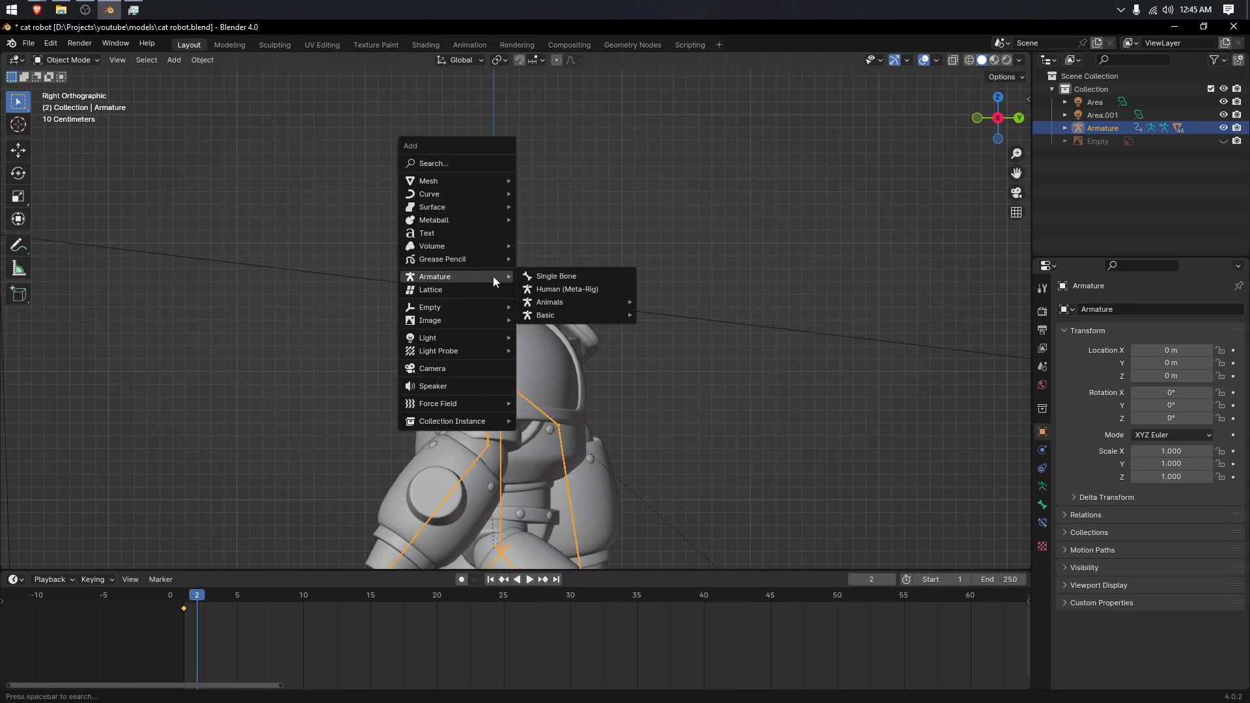
pyautogui.moveTo(448, 176)
pyautogui.click(553, 180)
pyautogui.scroll(-6, 561, 280)
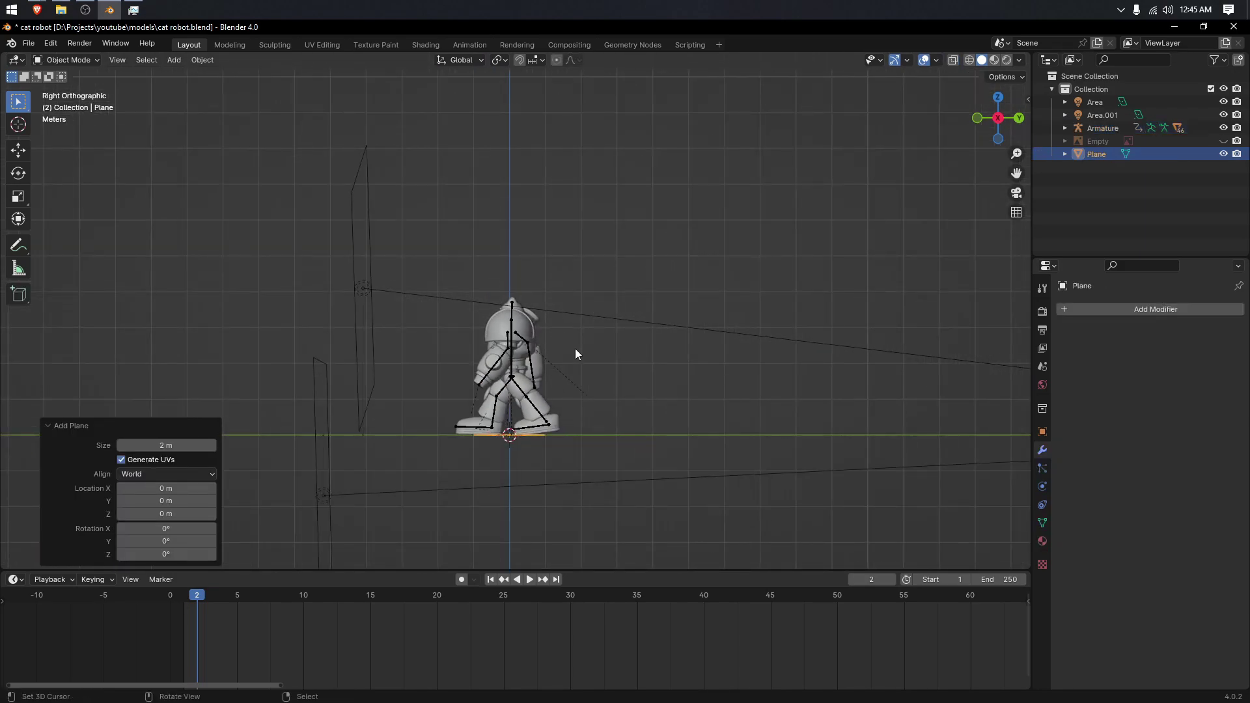
pyautogui.hotkey('ctrl', 'z')
# Step: Add a 2 m cube as a height reference and raise it about 4.89 m along Z
pyautogui.hotkey('shift', 'a')
pyautogui.click(570, 326)
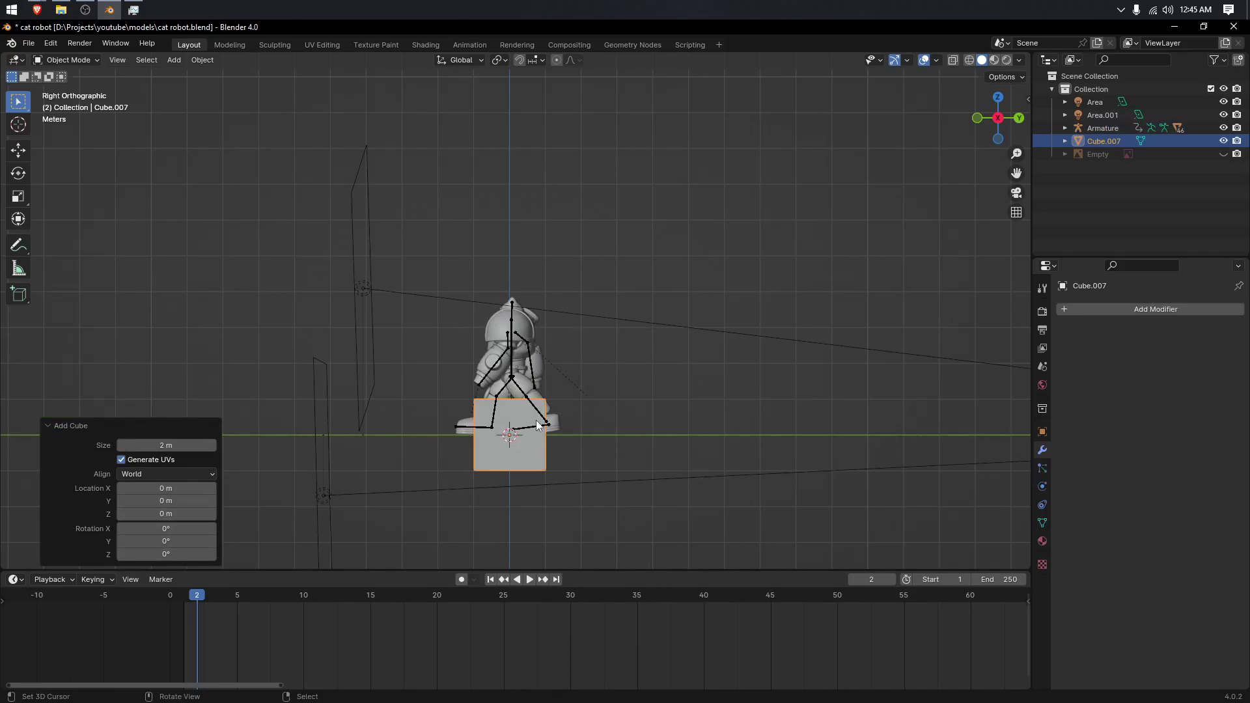
pyautogui.press('g')
pyautogui.press('z')
pyautogui.click(556, 281)
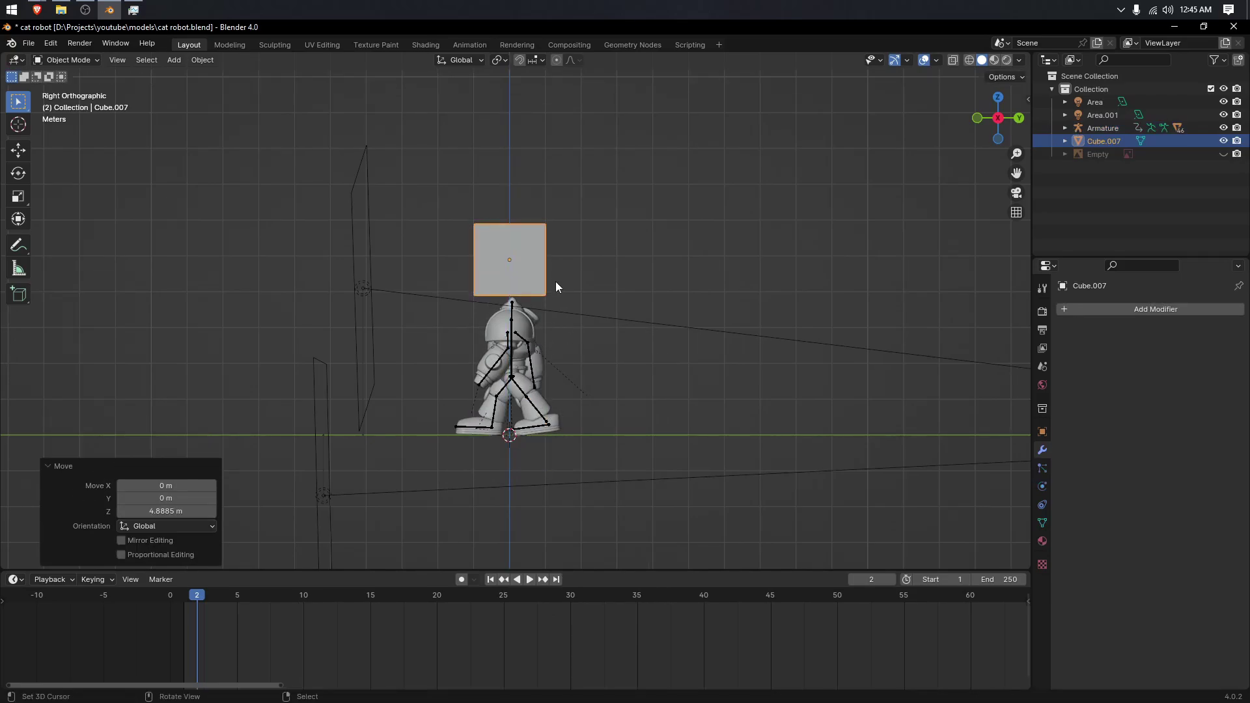
# Step: Flatten the cube to about 0.187 along Z and lower it until its underside meets the top of the robot's head
pyautogui.scroll(8, 646, 291)
pyautogui.press('Tab')
pyautogui.press('s')
pyautogui.press('z')
pyautogui.click(534, 127)
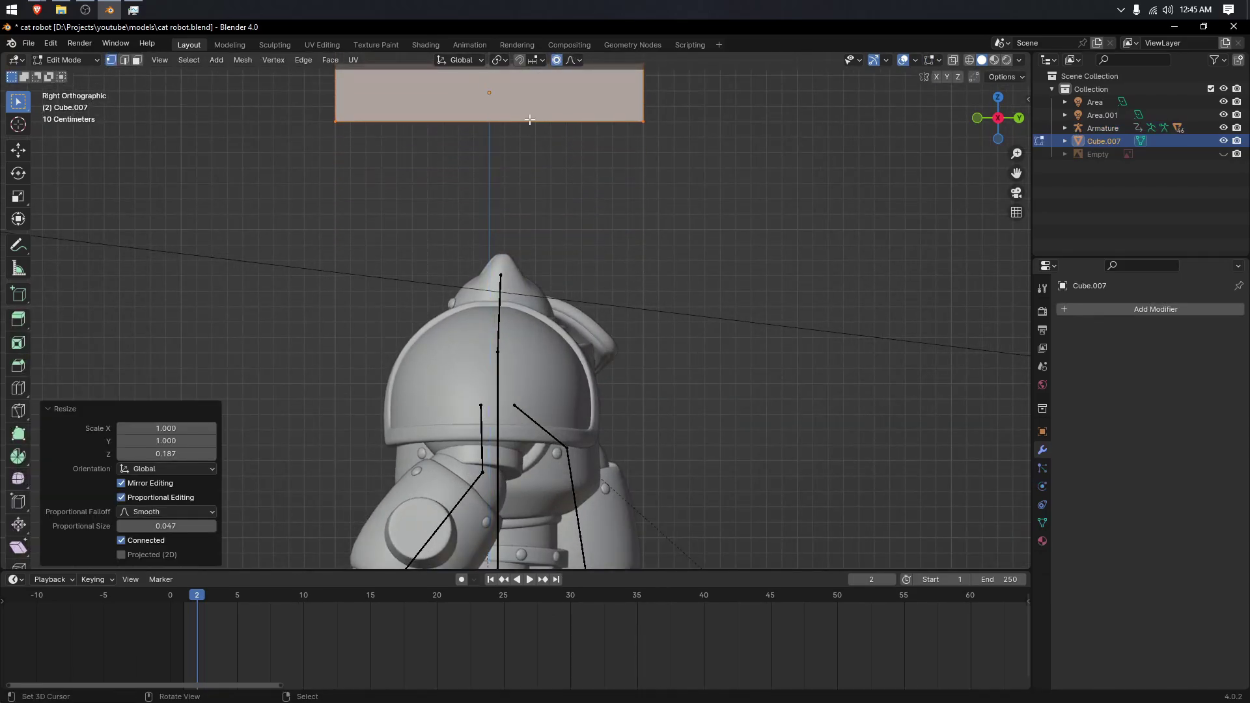
pyautogui.press('Tab')
pyautogui.press('g')
pyautogui.press('z')
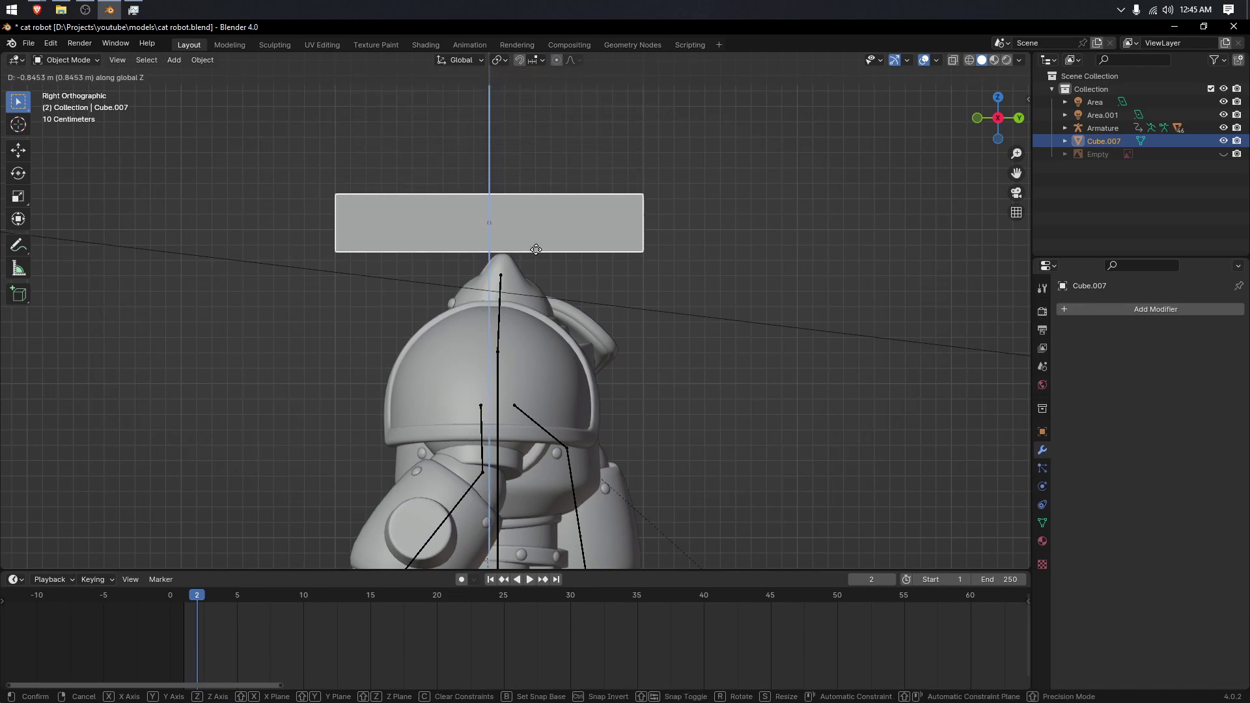
pyautogui.click(537, 254)
# Step: Select the robot's armature and return it to Pose Mode
pyautogui.scroll(-3, 537, 254)
pyautogui.hotkey('alt', 'a')
pyautogui.keyDown('shift'); pyautogui.moveTo(510, 354); pyautogui.dragTo(507, 276, button='middle'); pyautogui.keyUp('shift')
pyautogui.rightClick(506, 275)
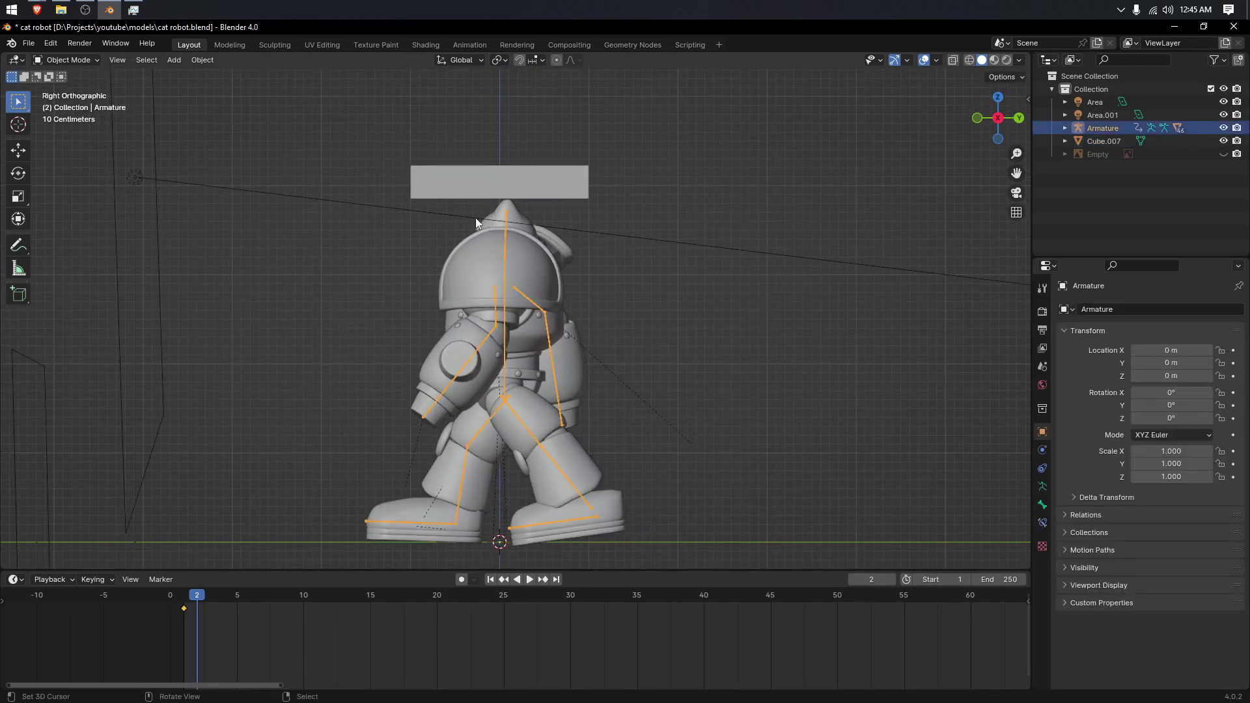
pyautogui.rightClick(542, 193)
pyautogui.scroll(1, 505, 280)
pyautogui.rightClick(505, 283)
pyautogui.hotkey('ctrl', 'Tab')
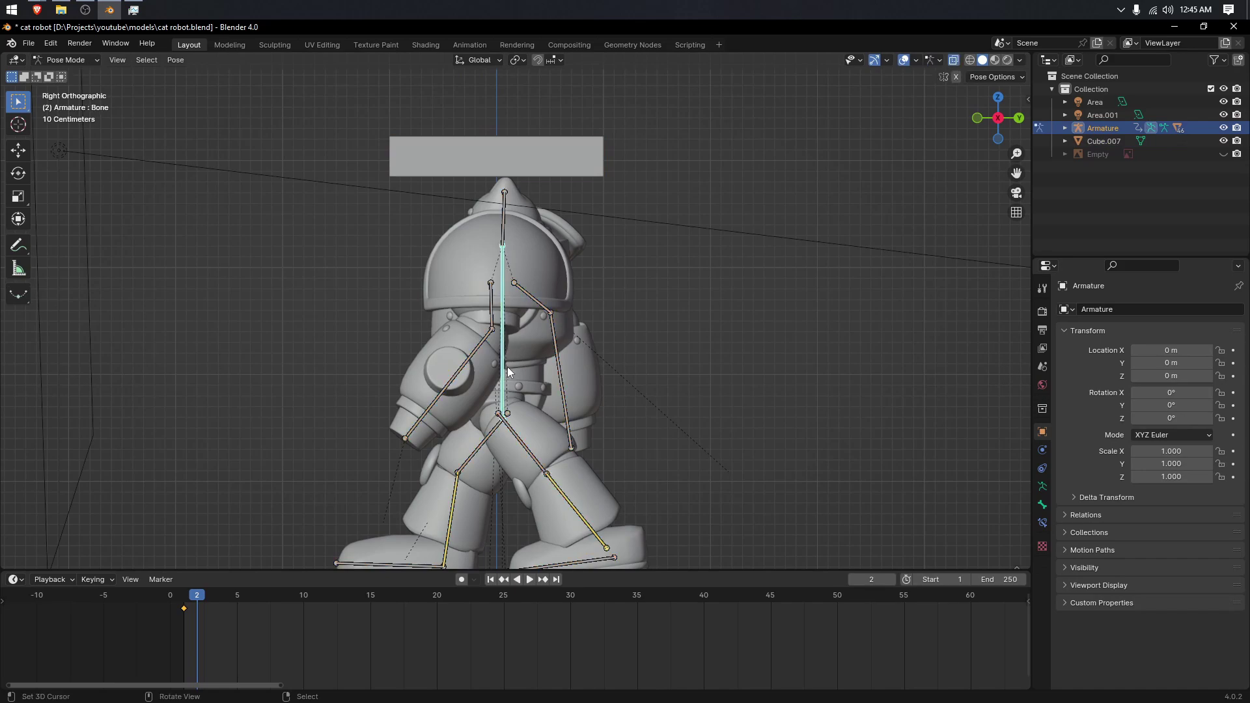
pyautogui.press('g')
pyautogui.press('z')
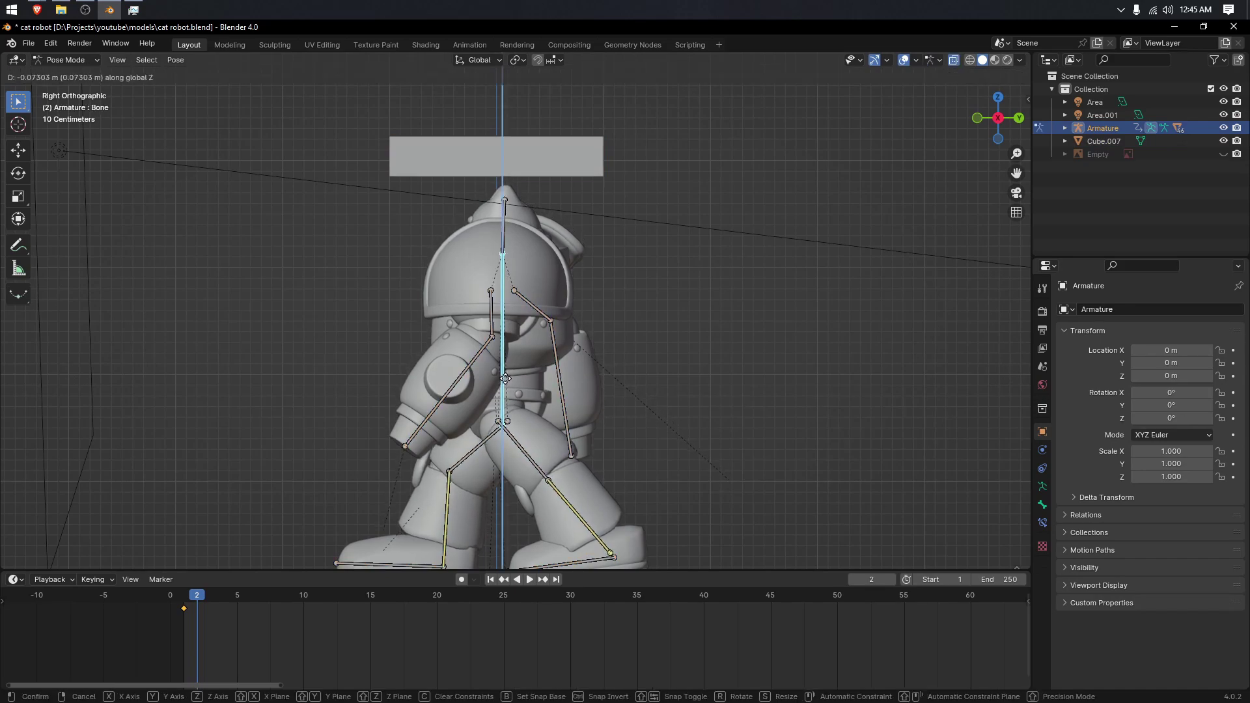
pyautogui.click(554, 346)
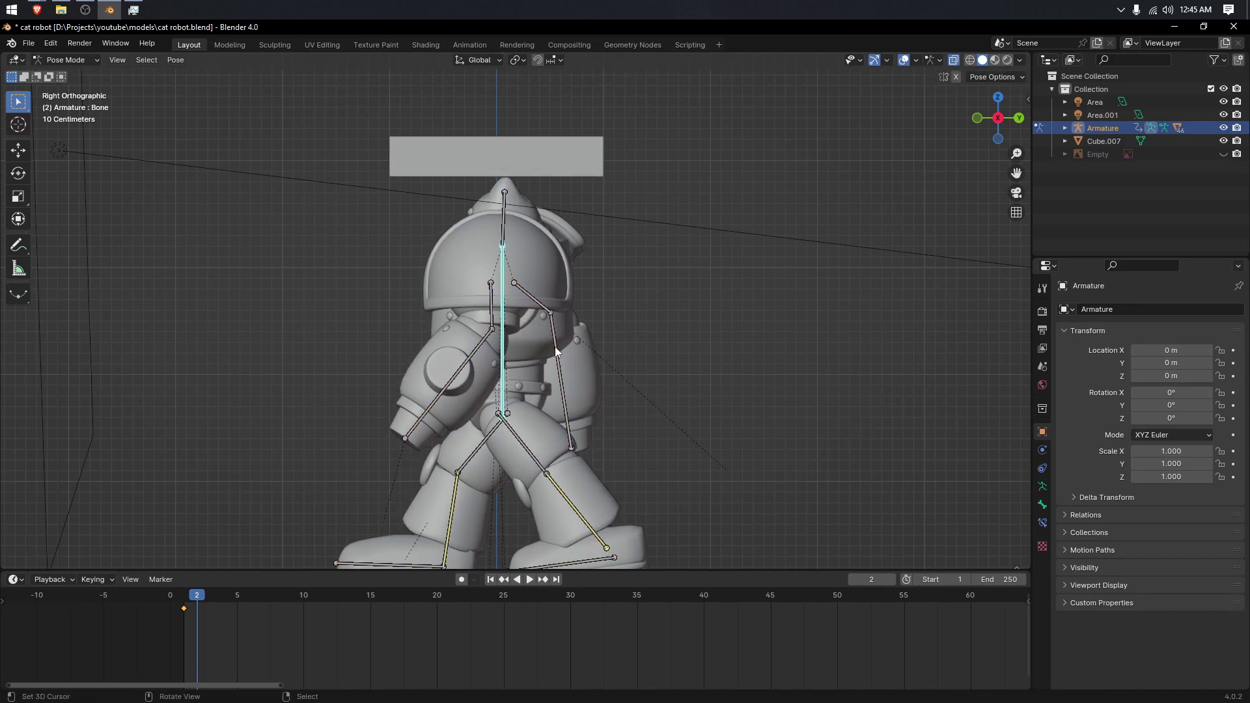
# Step: Lower the torso bone slightly along Z so the head drops below the reference cube
pyautogui.scroll(2, 554, 347)
pyautogui.press('g')
pyautogui.press('z')
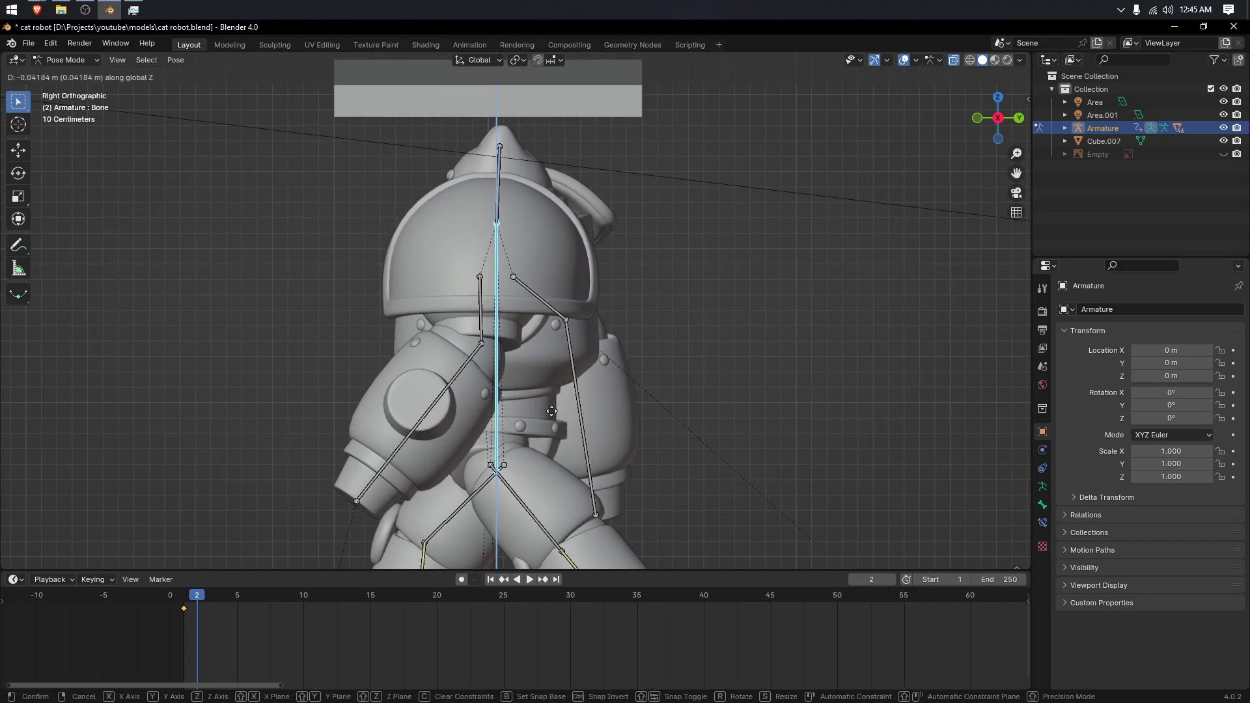
pyautogui.click(502, 487)
# Step: Slide the right foot bone backward along Y toward the left foot
pyautogui.keyDown('shift'); pyautogui.scroll(-5, 481, 456); pyautogui.keyUp('shift')
pyautogui.click(411, 410)
pyautogui.press('g')
pyautogui.press('y')
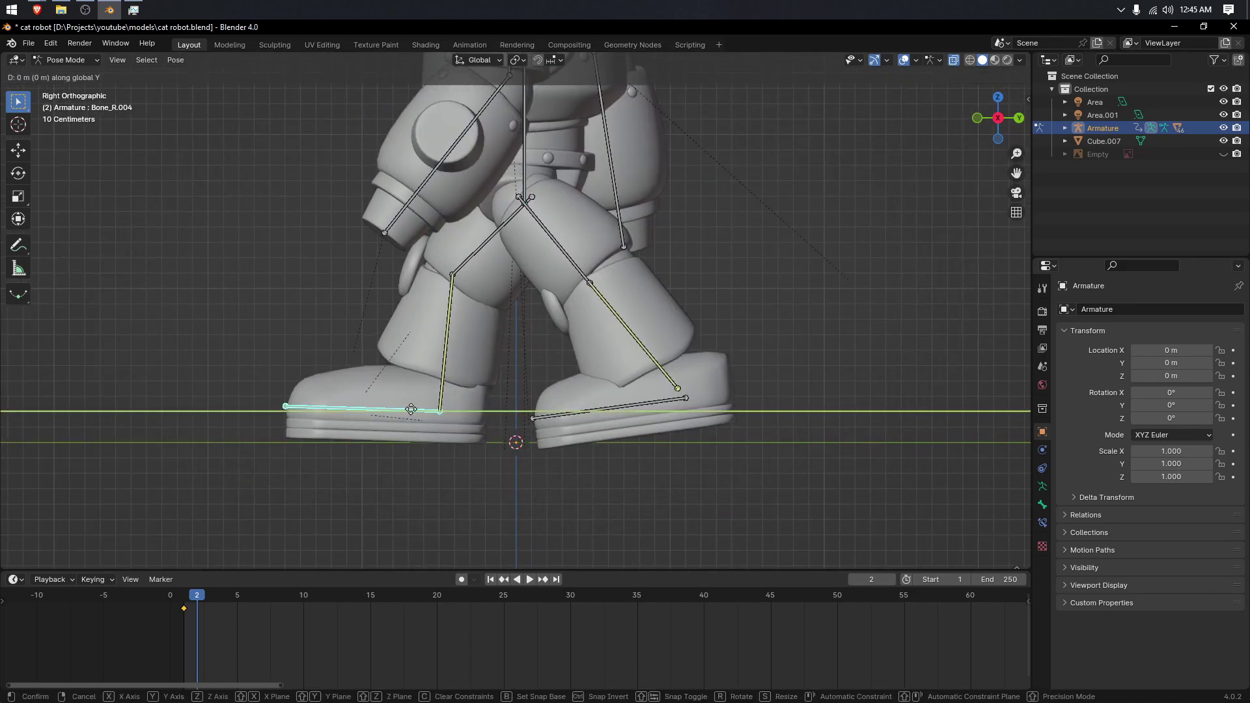
pyautogui.click(495, 426)
# Step: Move the left foot bone about 0.15 m forward and 0.09 m up, and adjust its tilt slightly
pyautogui.click(584, 434)
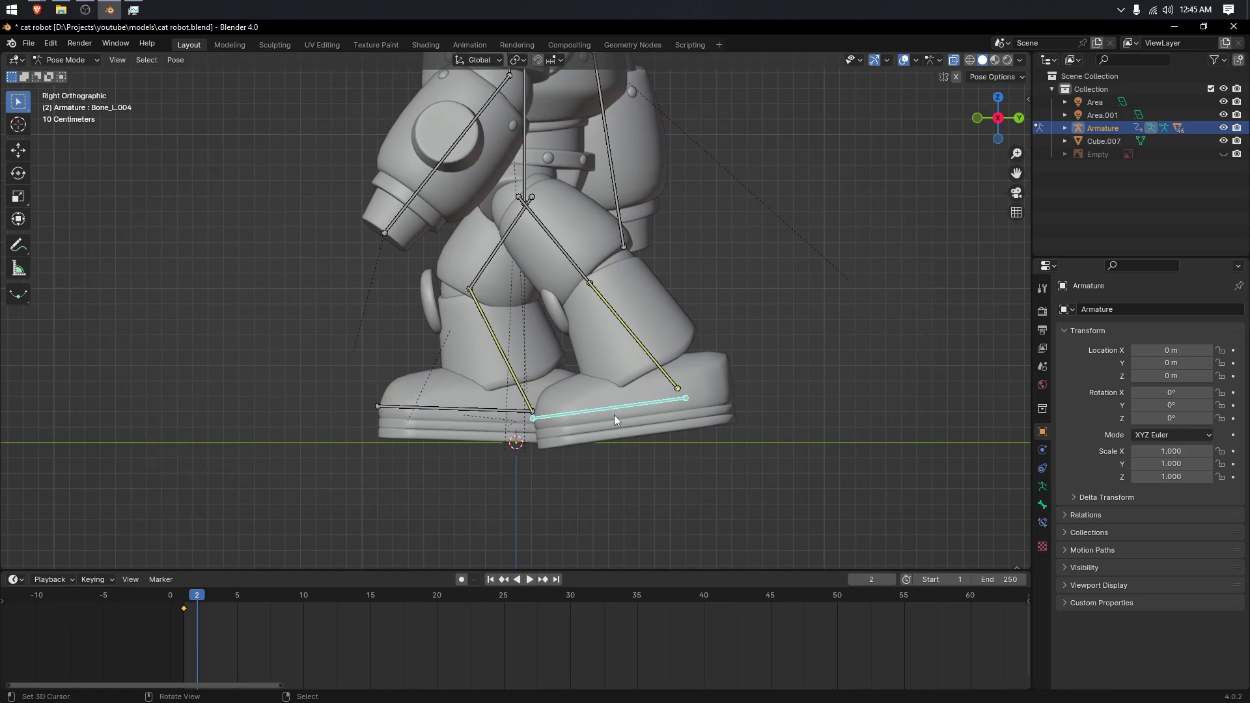
pyautogui.press('g')
pyautogui.click(591, 401)
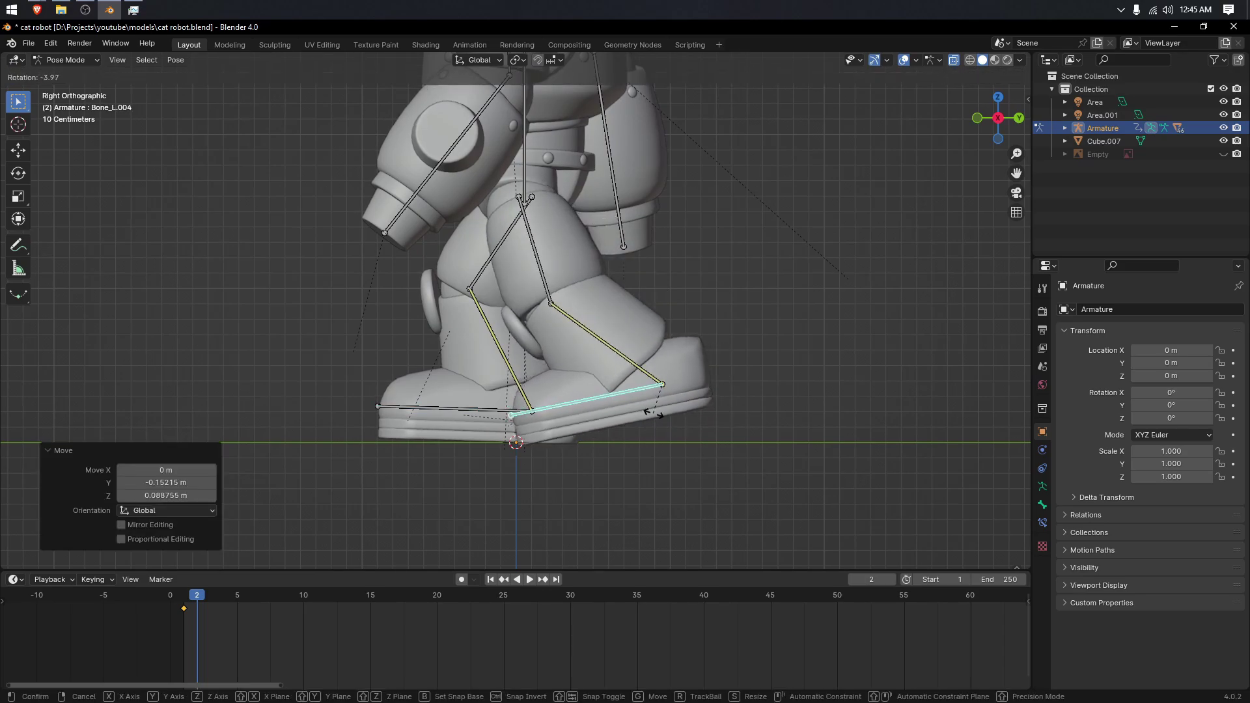
pyautogui.scroll(-2, 586, 322)
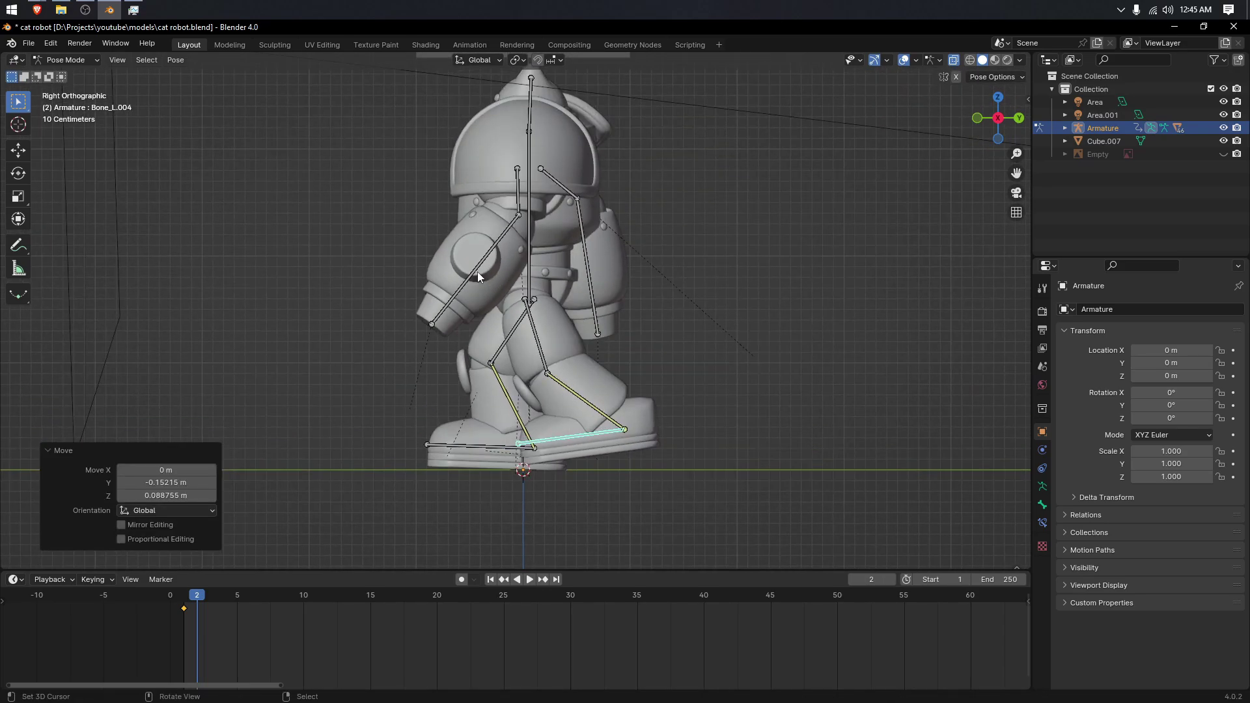
# Step: Swing the left arm bone back toward the body by about 19.7°
pyautogui.click(478, 272)
pyautogui.click(520, 202)
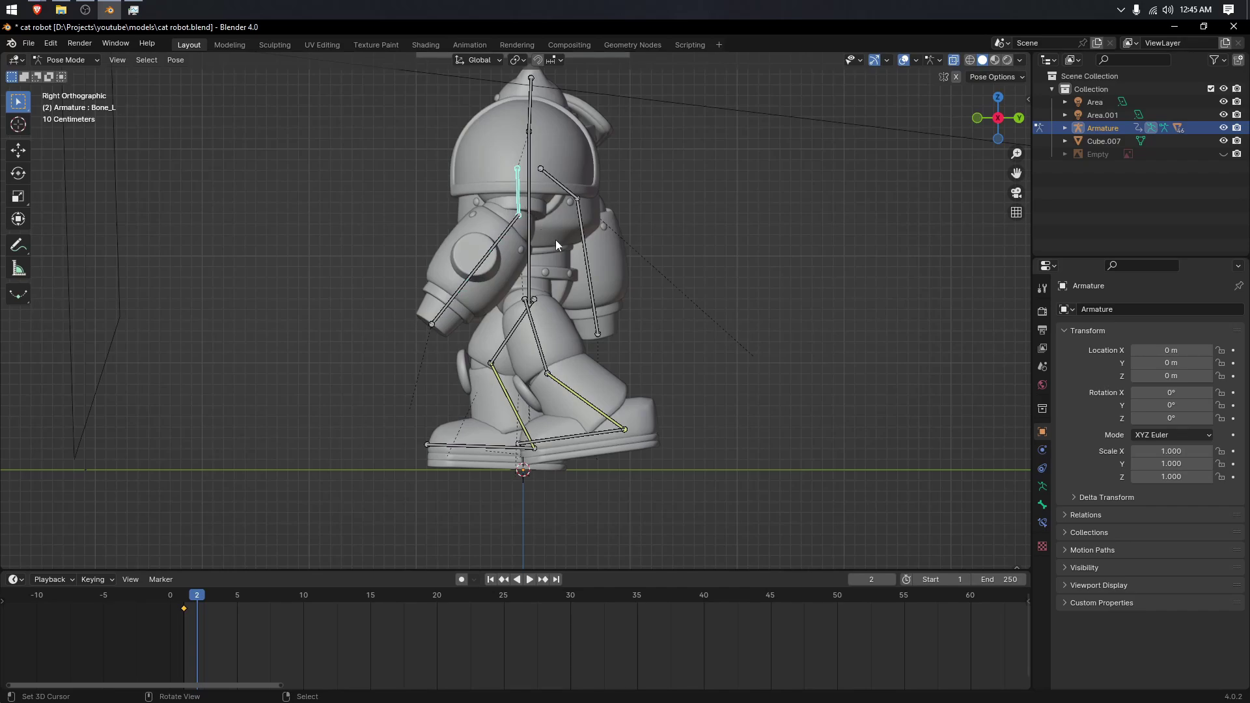
pyautogui.rightClick(500, 237)
pyautogui.press('r')
pyautogui.click(521, 255)
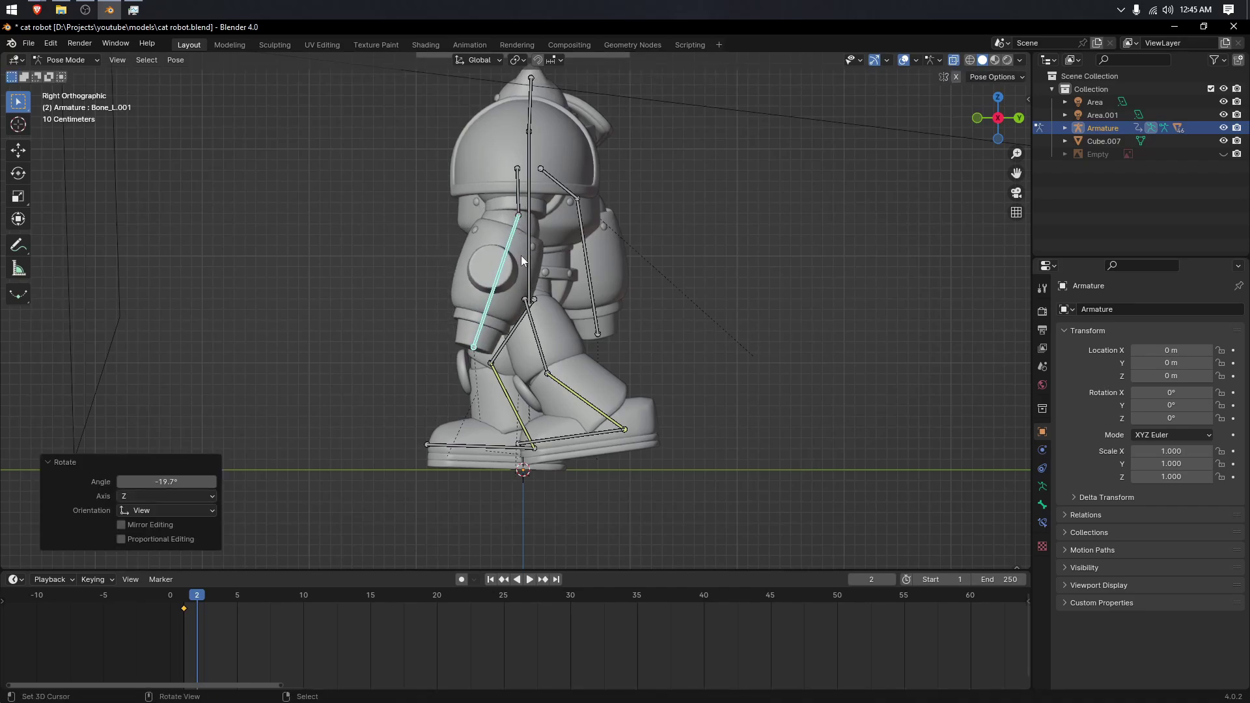
# Step: Rotate the left shoulder bone back slightly and the right shoulder bone forward by about 7.5°
pyautogui.rightClick(522, 188)
pyautogui.press('r')
pyautogui.click(531, 193)
pyautogui.rightClick(564, 186)
pyautogui.press('r')
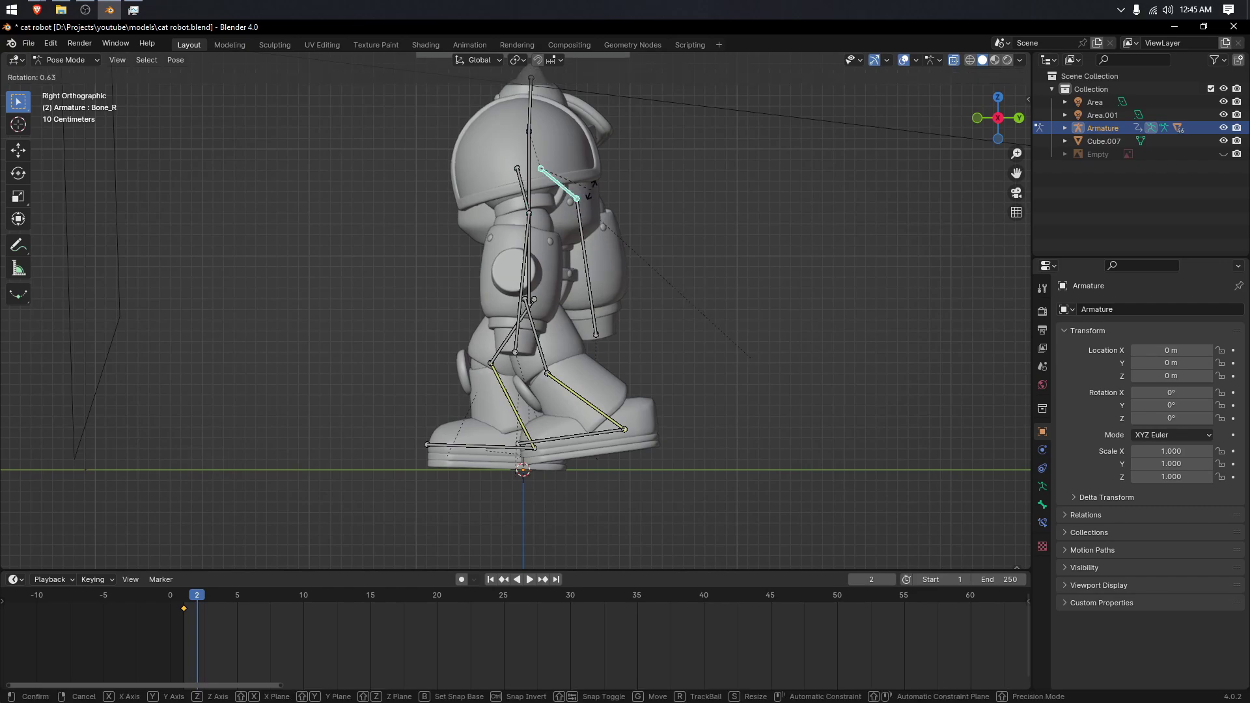
pyautogui.click(589, 197)
pyautogui.moveTo(589, 197); pyautogui.dragTo(523, 322, button='middle')
pyautogui.press('KP_3')
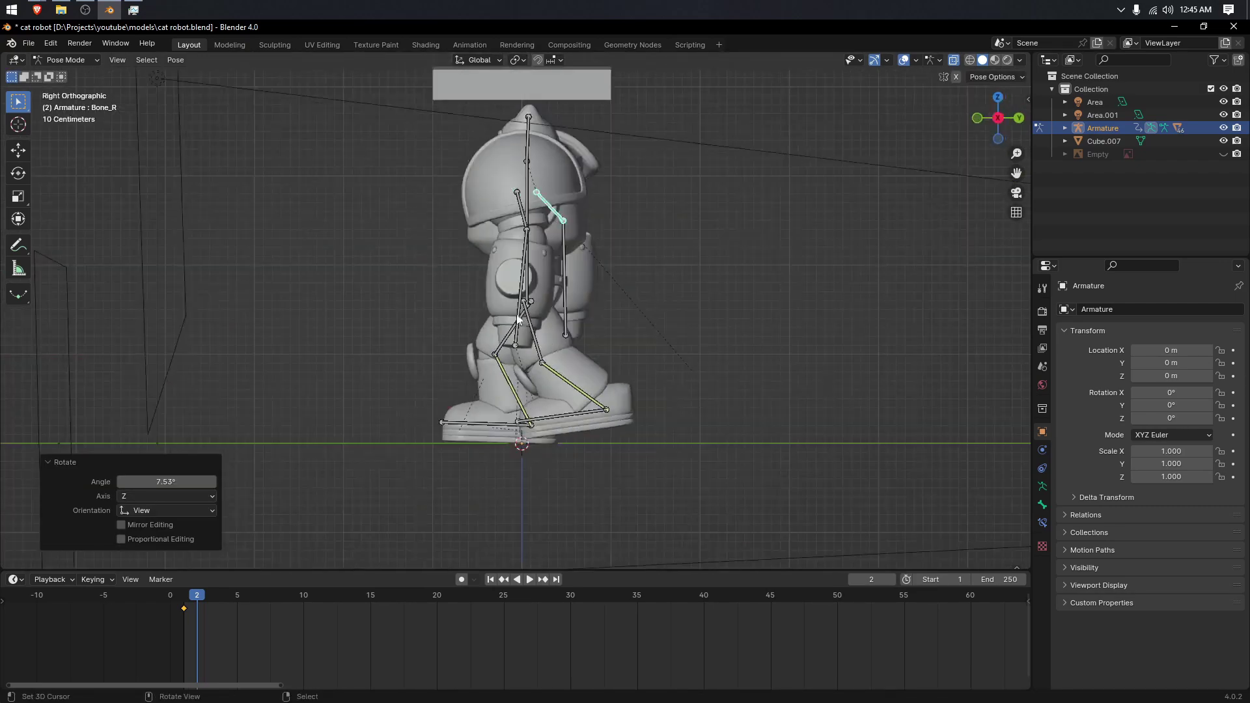
# Step: Duplicate the contact pose keyframe from frame 1 to frame 5 and make frame 5 current
pyautogui.scroll(3, 272, 654)
pyautogui.moveTo(271, 656); pyautogui.dragTo(439, 672, button='middle')
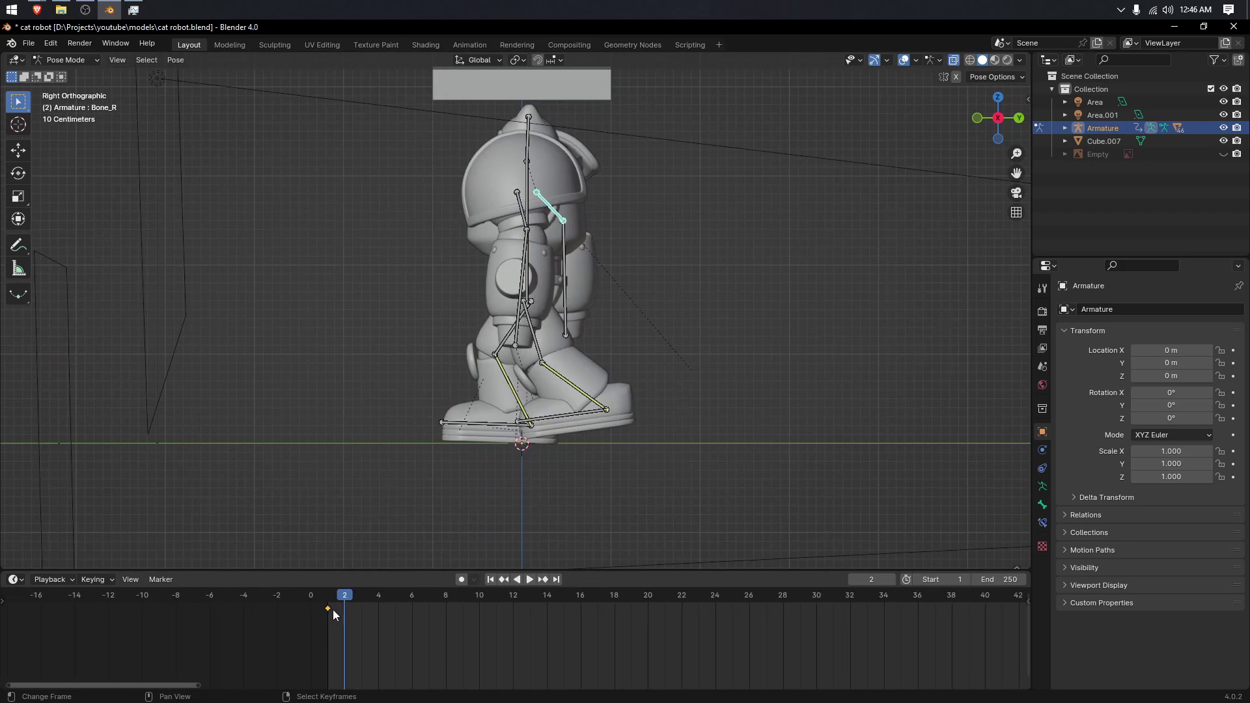
pyautogui.press('g')
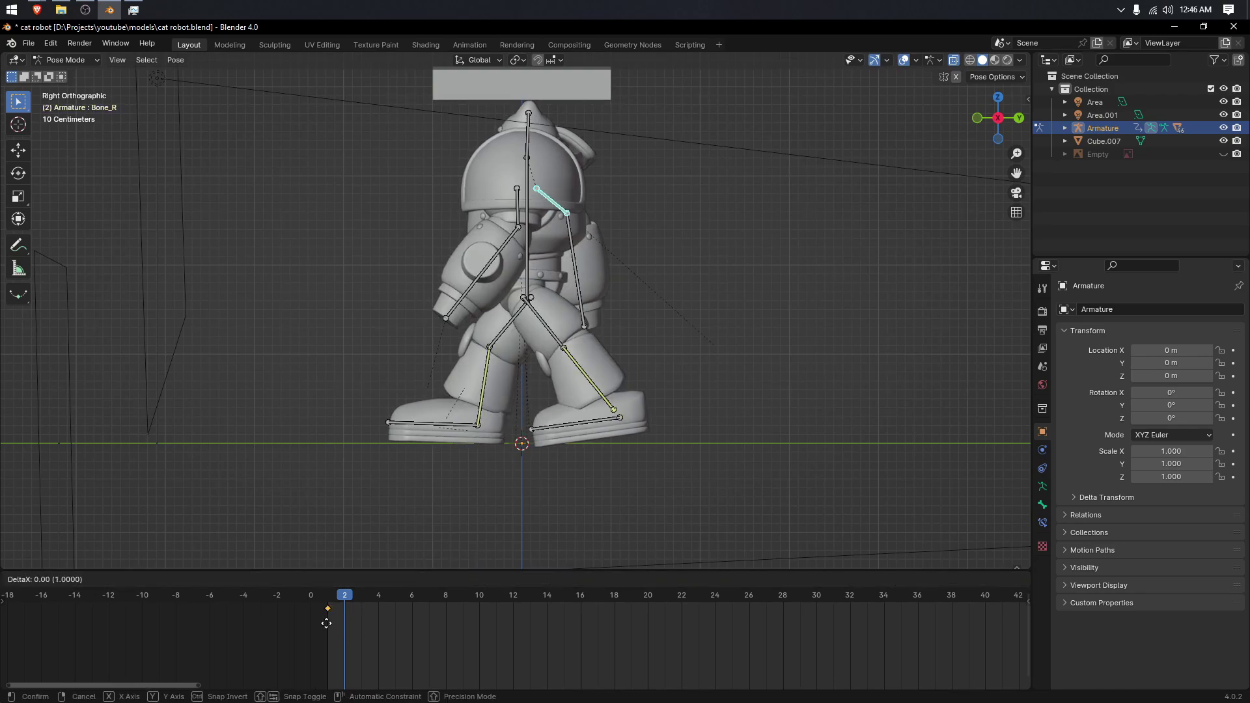
pyautogui.click(396, 628)
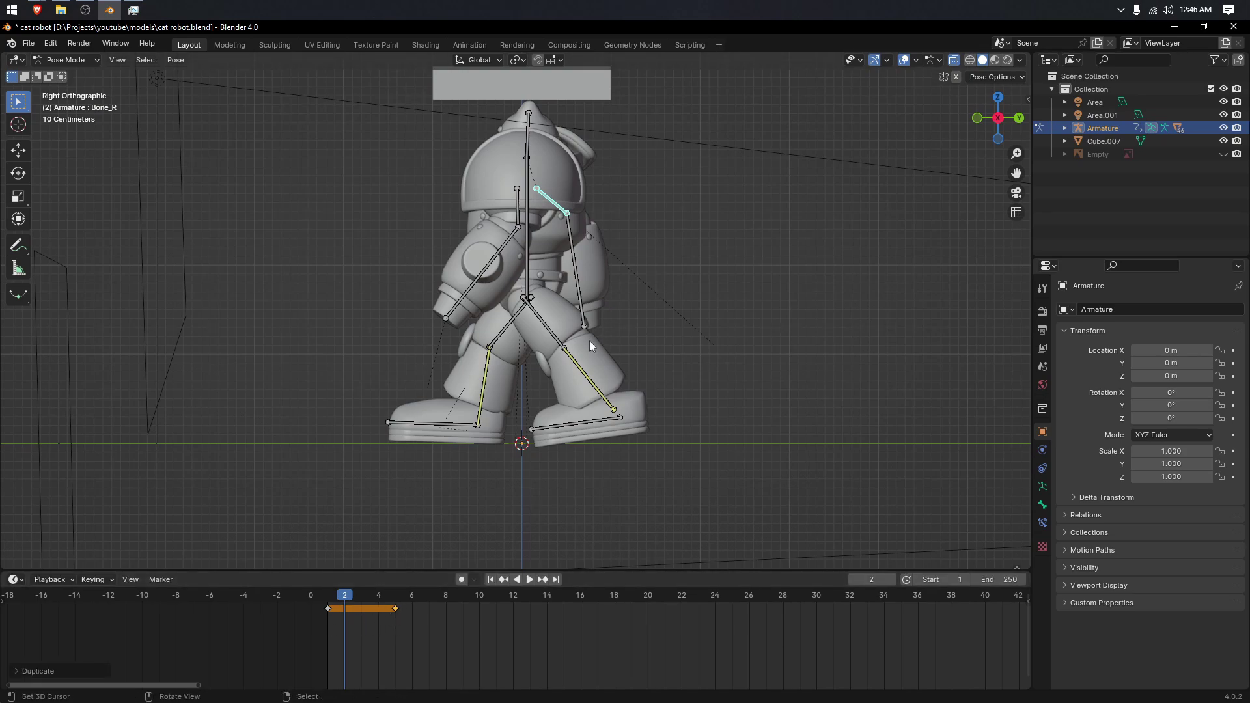
pyautogui.moveTo(349, 610); pyautogui.dragTo(398, 615)
pyautogui.hotkey('ctrl', 'z')
# Step: Copy the contact pose, paste it flipped on the X-axis at frame 5, and key Location & Rotation for all bones
pyautogui.moveTo(560, 303); pyautogui.dragTo(518, 326, button='middle')
pyautogui.scroll(2, 519, 326)
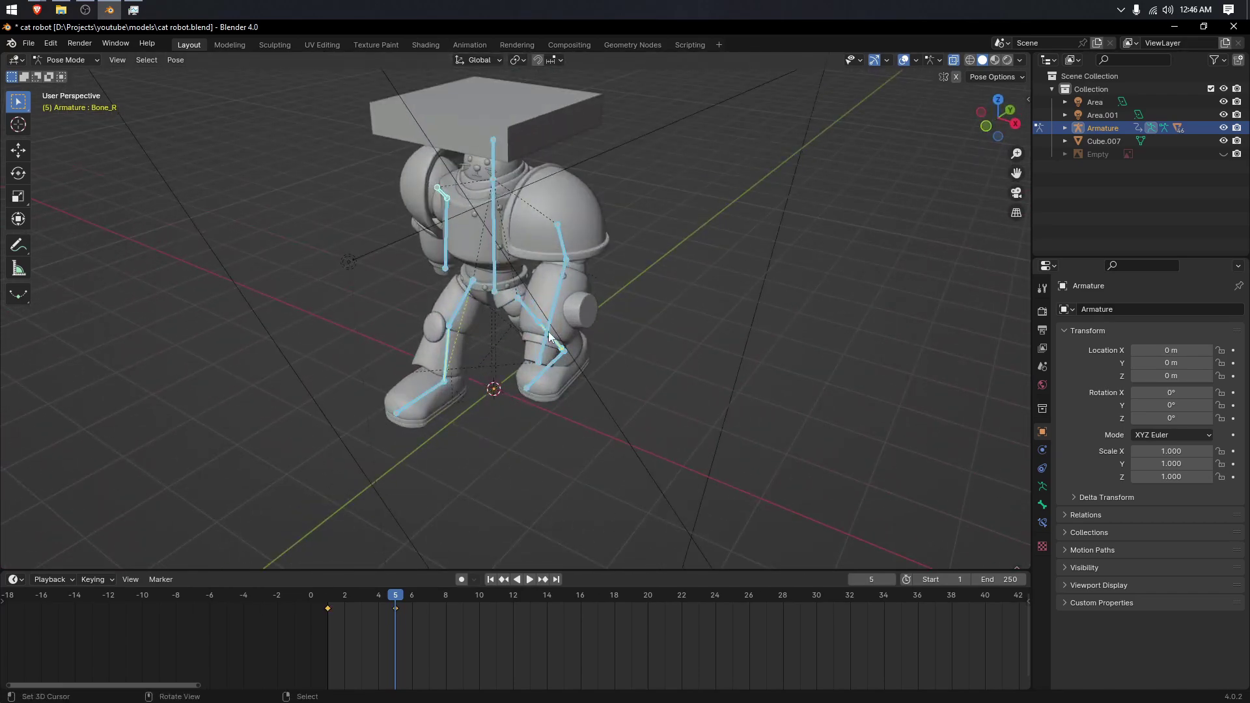
pyautogui.hotkey('ctrl', 'c')
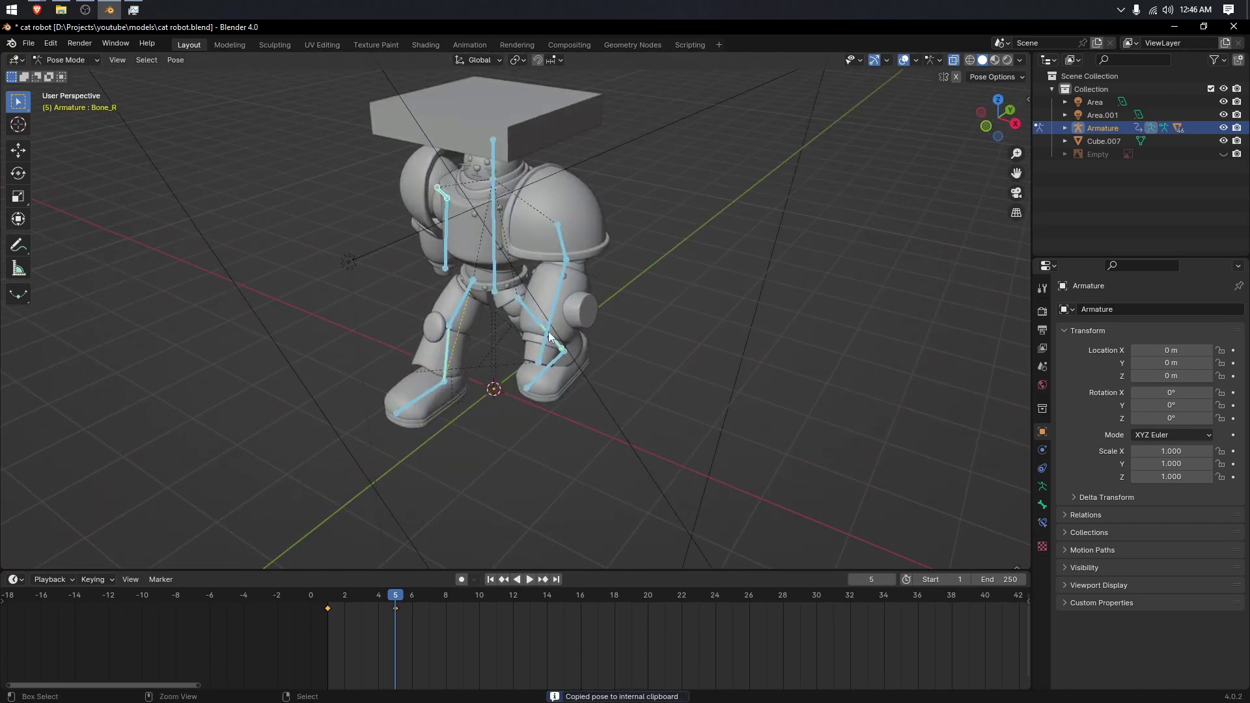
pyautogui.hotkey('ctrl', 'shift', 'v')
pyautogui.moveTo(549, 338); pyautogui.dragTo(487, 325, button='middle')
pyautogui.press('KP_3')
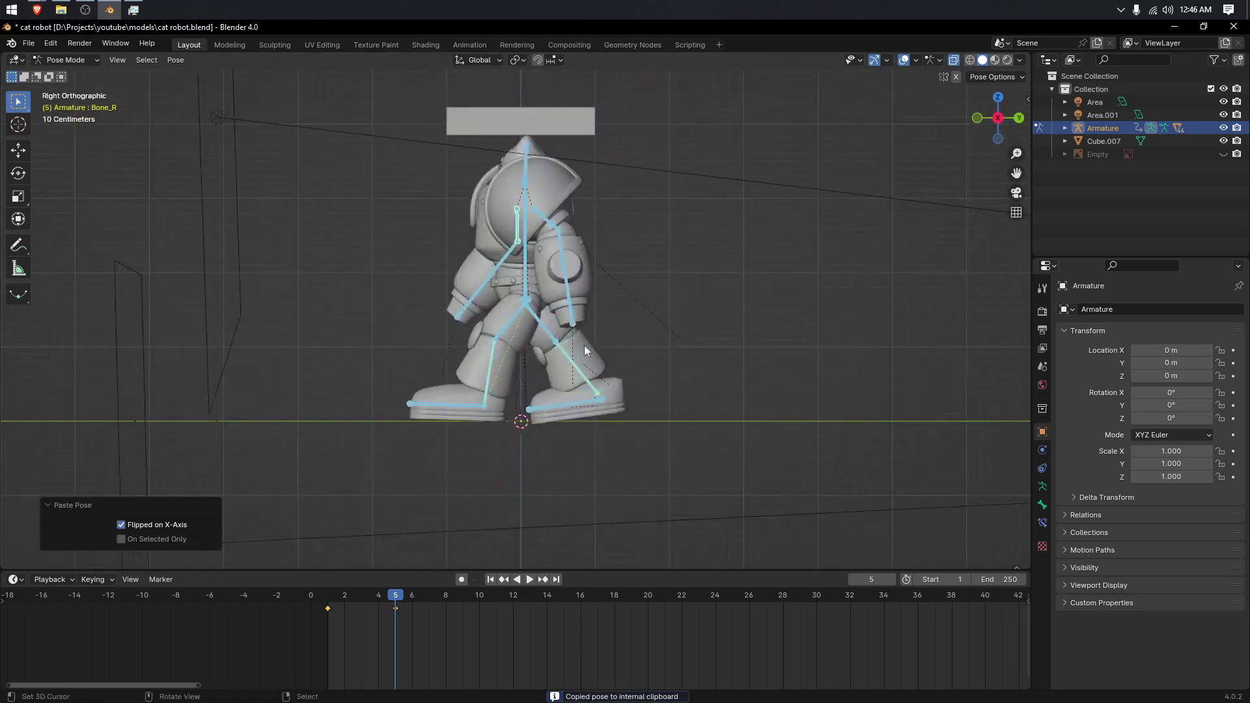
pyautogui.press('i')
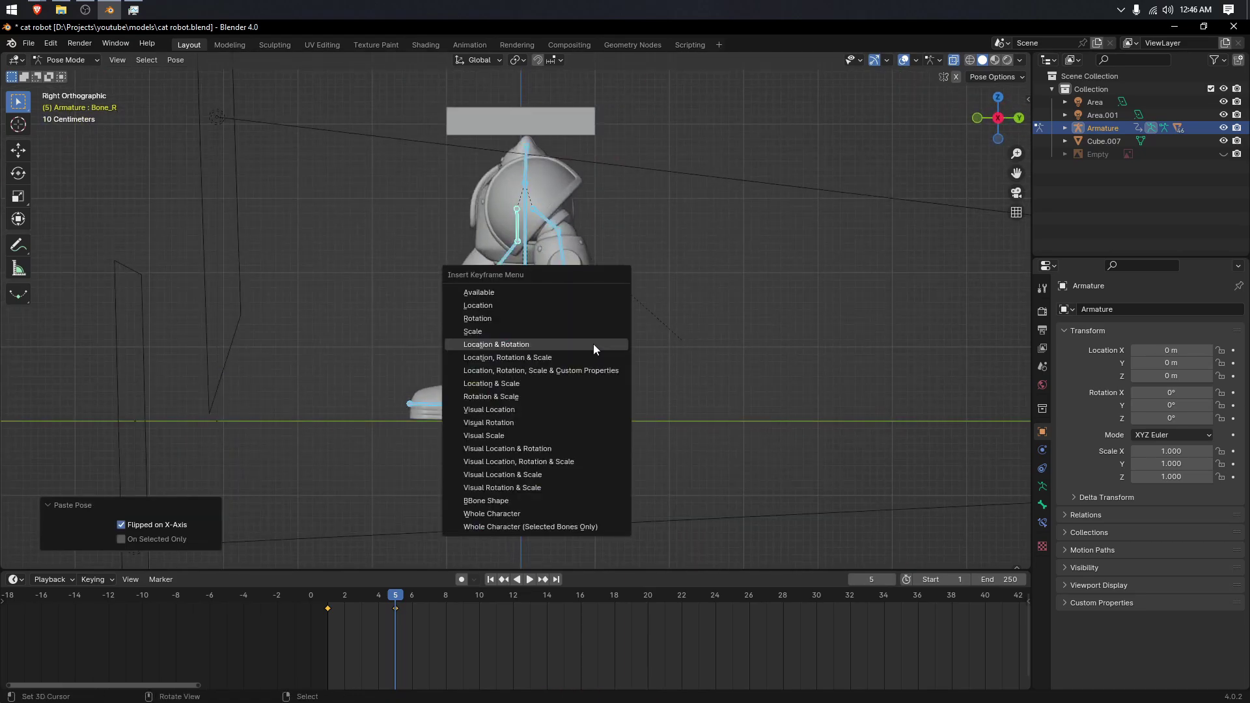
pyautogui.click(592, 344)
# Step: Go to frame 2 and lower the torso bone about 0.03 m along Z
pyautogui.moveTo(404, 319); pyautogui.dragTo(393, 573, button='middle')
pyautogui.moveTo(389, 608); pyautogui.dragTo(346, 626)
pyautogui.press('space')
pyautogui.press('space')
pyautogui.press('KP_3')
pyautogui.scroll(2, 570, 319)
pyautogui.click(532, 250)
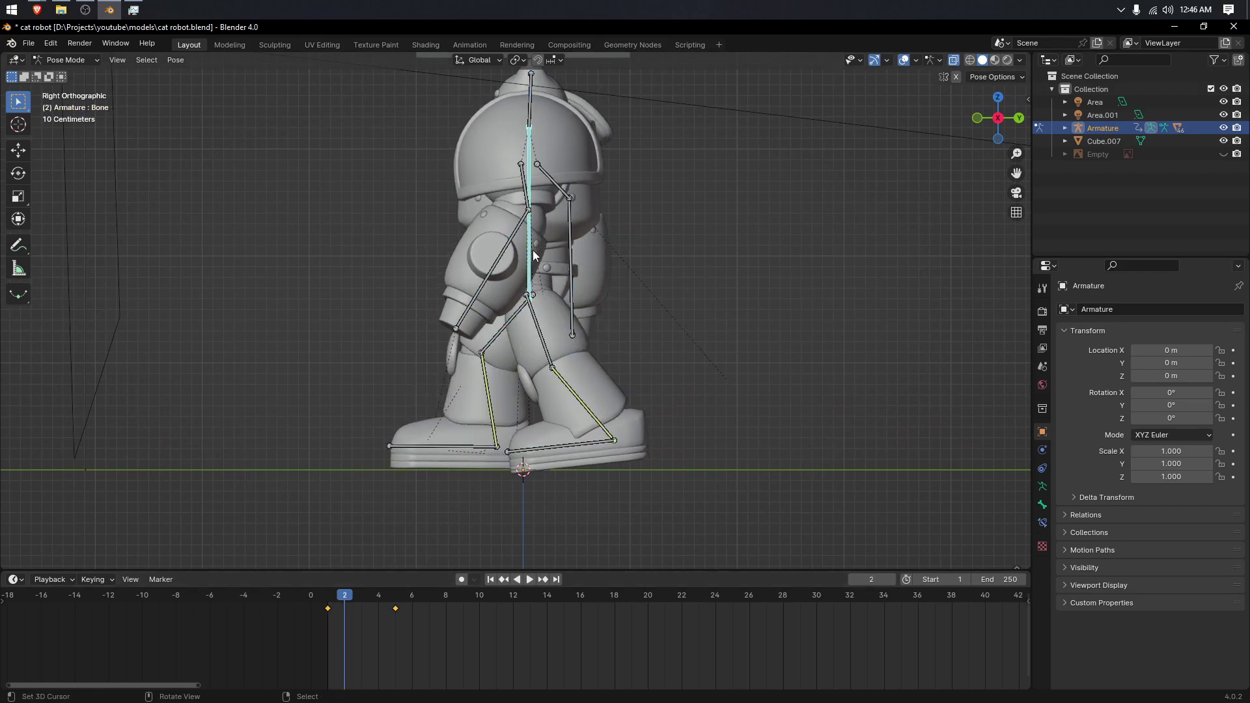
pyautogui.press('g')
pyautogui.press('z')
pyautogui.click(530, 301)
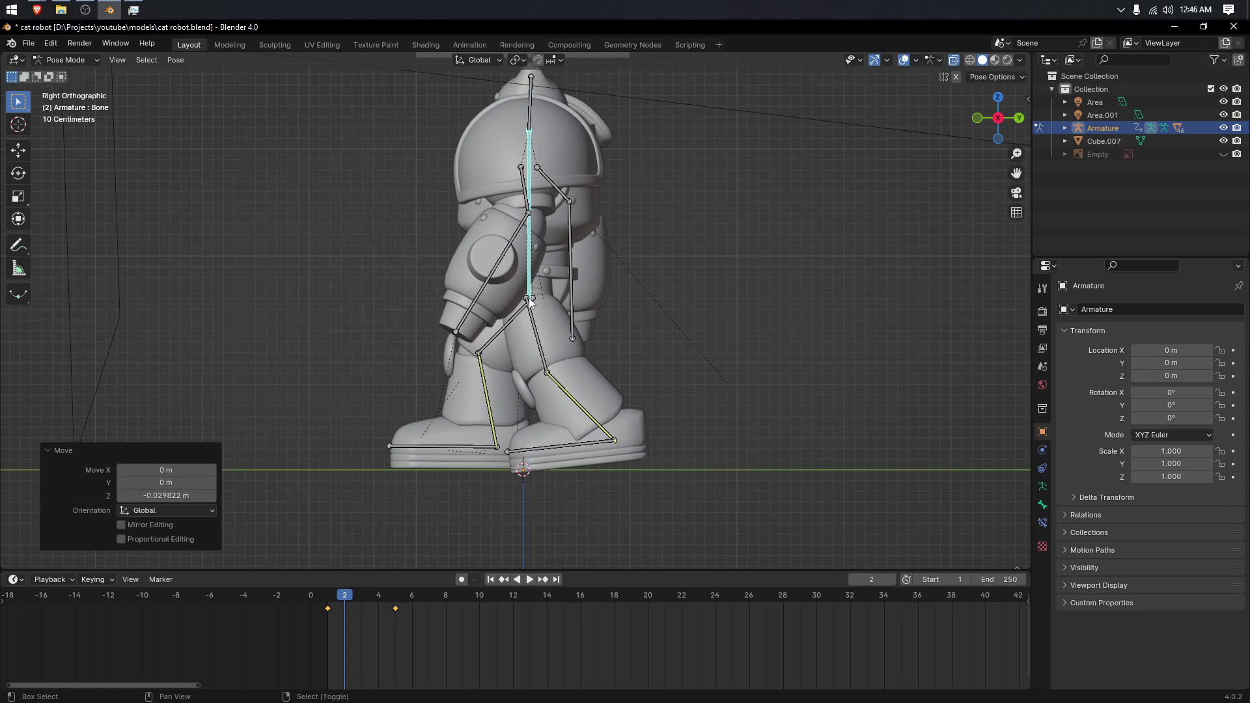
# Step: Slide the right foot bone slightly backward along Y at frame 2
pyautogui.click(456, 447)
pyautogui.press('g')
pyautogui.press('y')
pyautogui.click(555, 456)
# Step: Reposition the left foot bone, tilt its toe steeply downward, and raise it about 0.055 m along Z
pyautogui.rightClick(555, 451)
pyautogui.press('g')
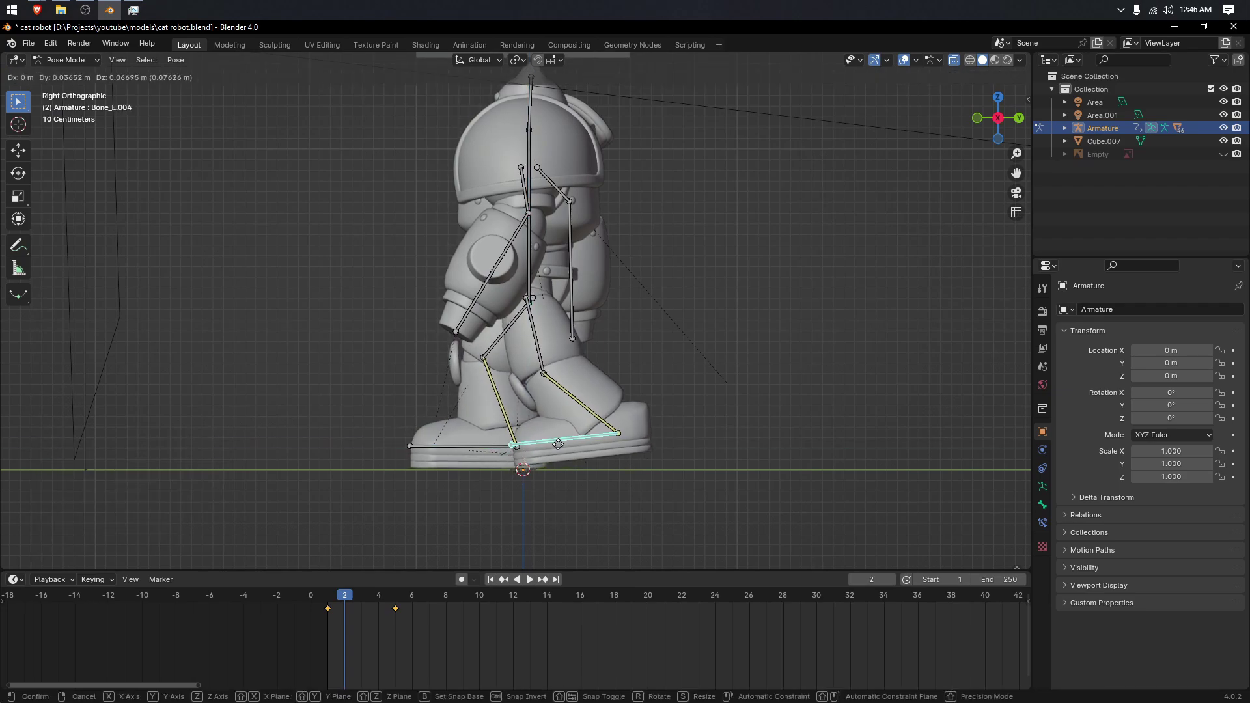
pyautogui.click(549, 439)
pyautogui.press('r')
pyautogui.click(622, 436)
pyautogui.press('g')
pyautogui.press('z')
pyautogui.click(623, 429)
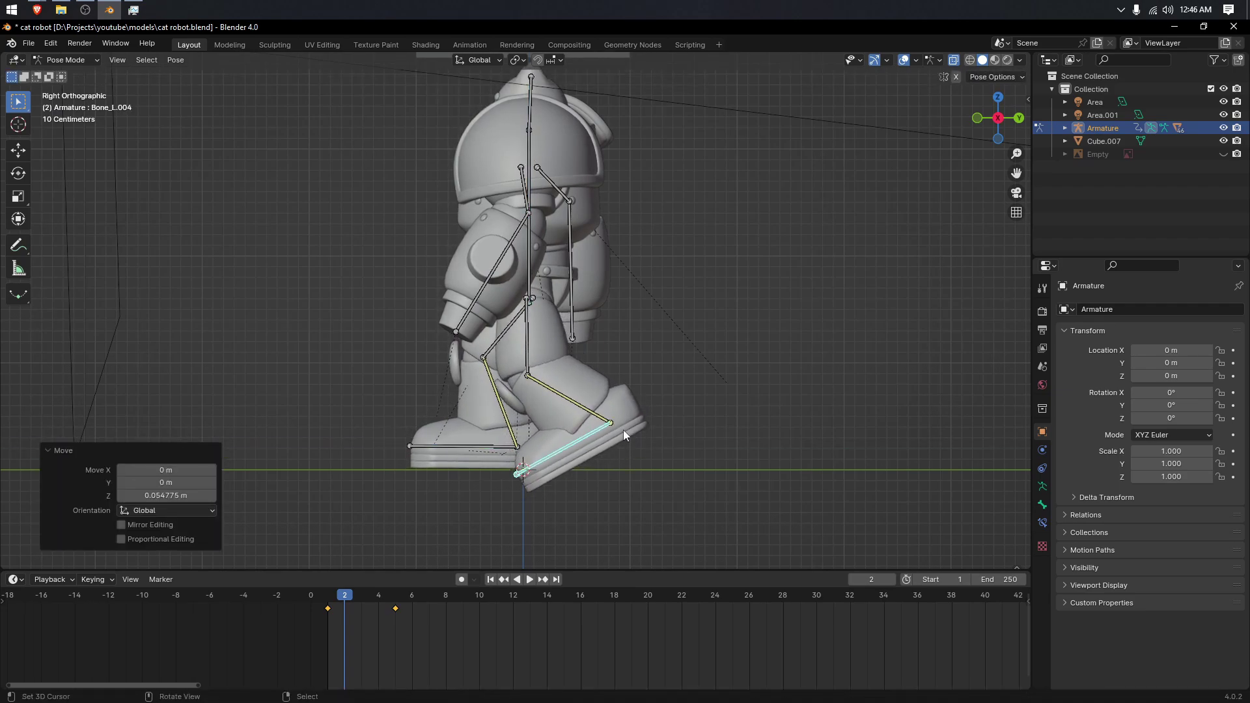
# Step: Reduce the left foot's tilt, move it about 0.12 m forward and 0.08 m down, and fine-tune its rotation by about 1.4°
pyautogui.press('r')
pyautogui.click(617, 433)
pyautogui.press('g')
pyautogui.click(587, 441)
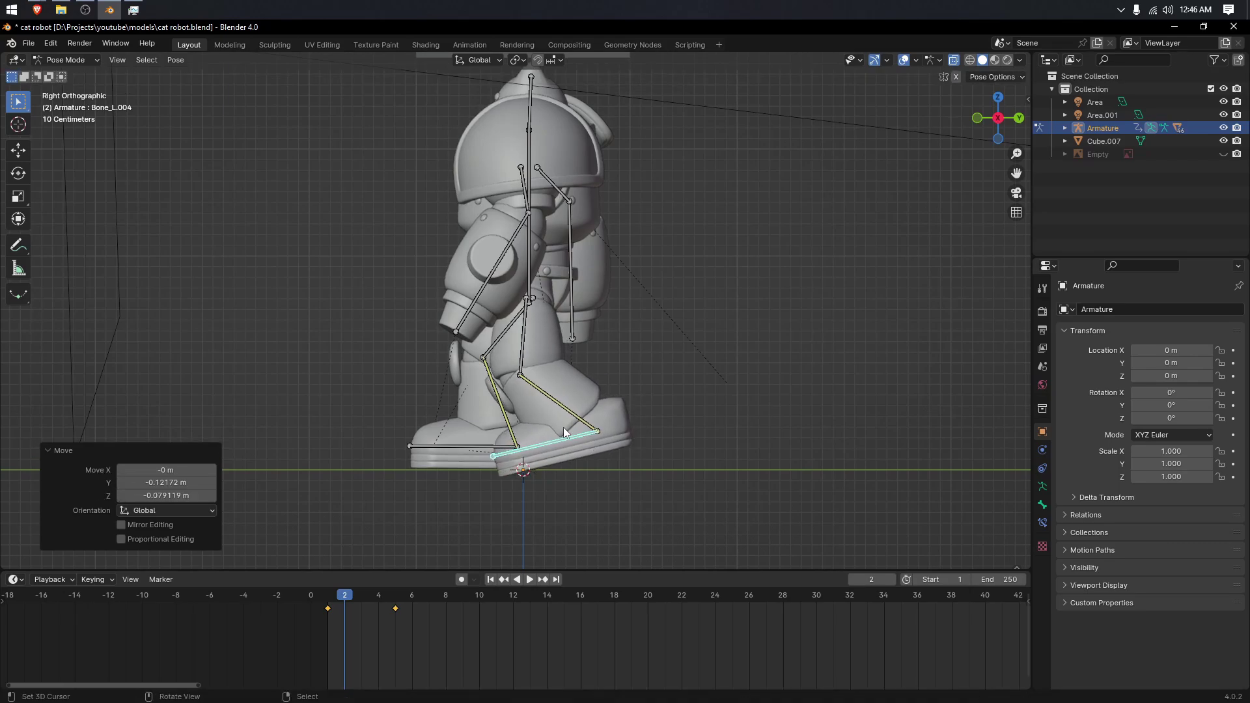
pyautogui.press('r')
pyautogui.click(611, 434)
pyautogui.moveTo(509, 382); pyautogui.dragTo(695, 410, button='middle')
pyautogui.press('KP_3')
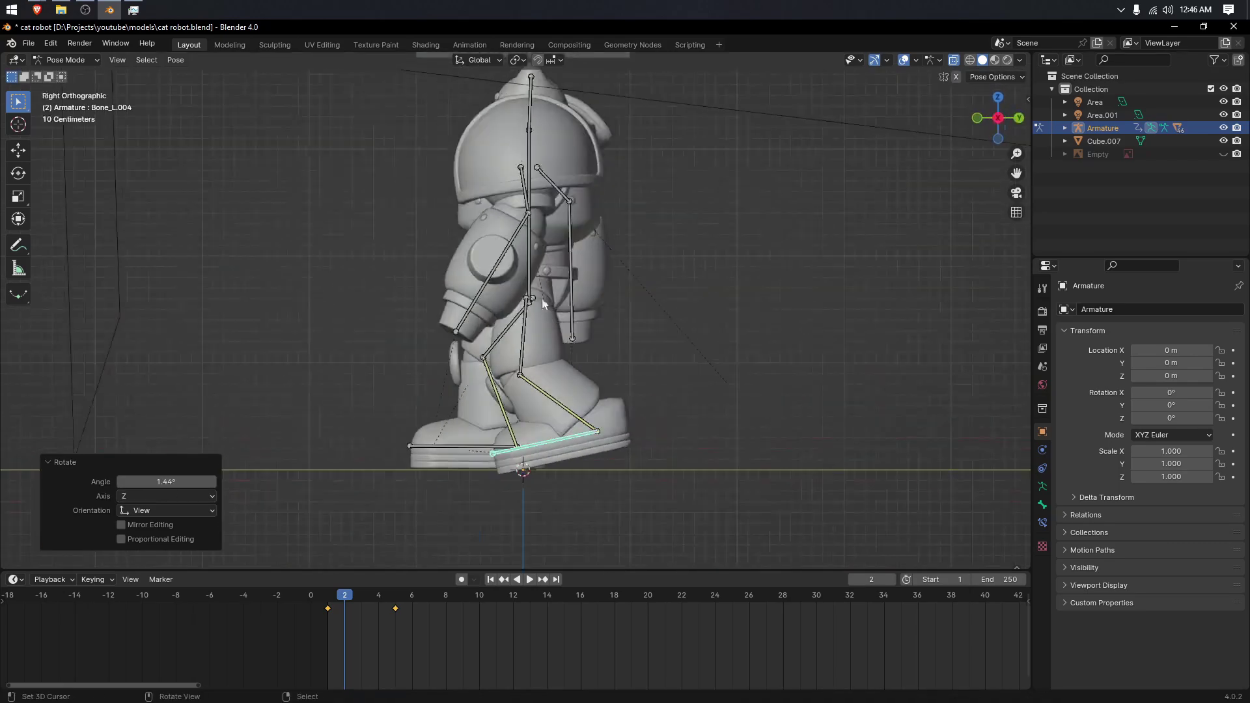
# Step: Swing the left arm bone back about 6.3° and rotate the left shoulder bone slightly forward
pyautogui.keyDown('shift'); pyautogui.moveTo(534, 216); pyautogui.dragTo(537, 328, button='middle'); pyautogui.keyUp('shift')
pyautogui.click(523, 362)
pyautogui.press('r')
pyautogui.click(528, 365)
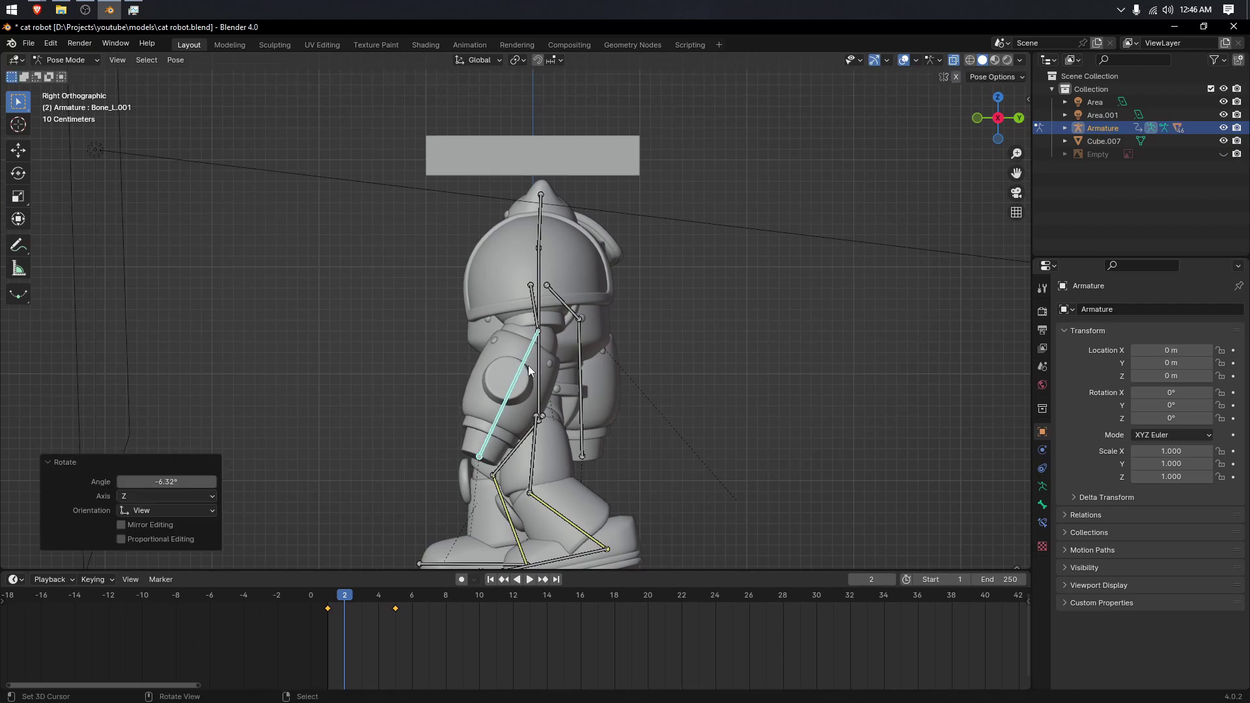
pyautogui.press('r')
pyautogui.click(561, 322)
# Step: Rotate the right shoulder bone slightly forward and swing the right arm bone back about 7.2°
pyautogui.click(570, 309)
pyautogui.press('r')
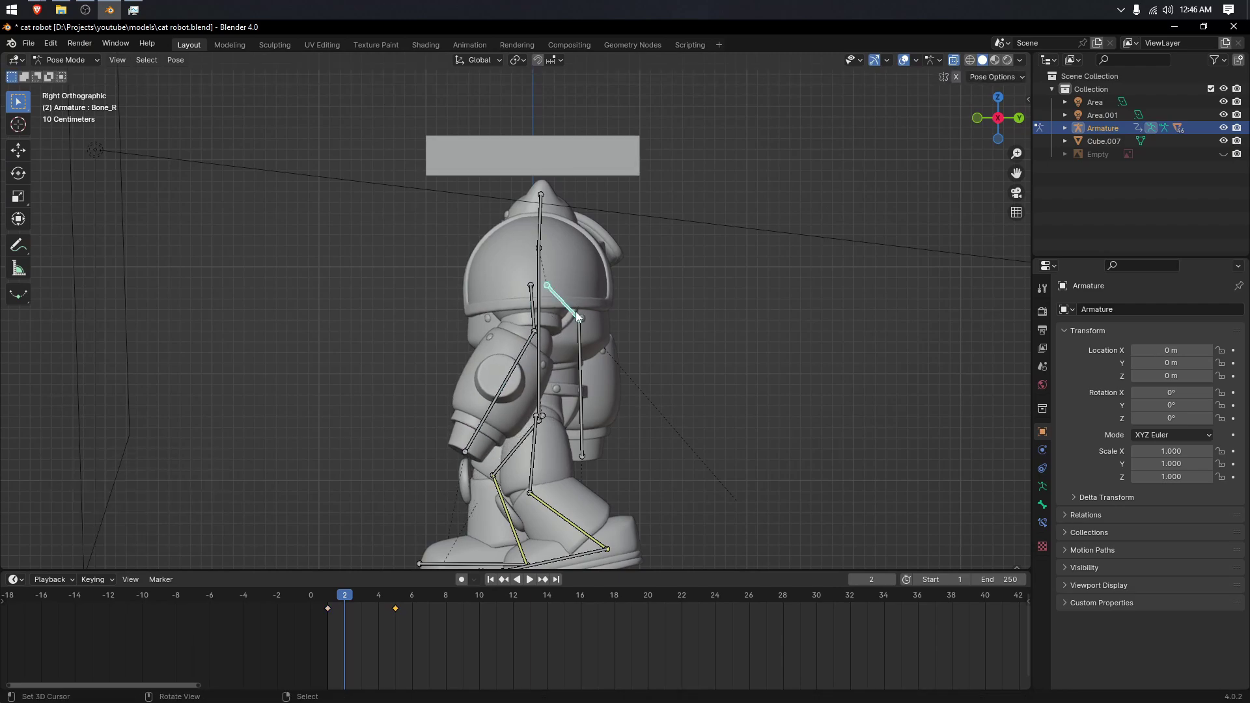
pyautogui.click(580, 318)
pyautogui.rightClick(582, 351)
pyautogui.press('r')
pyautogui.click(581, 327)
# Step: Adjust the rotation of the head bone slightly in the side view
pyautogui.press('KP_1')
pyautogui.scroll(-2, 566, 309)
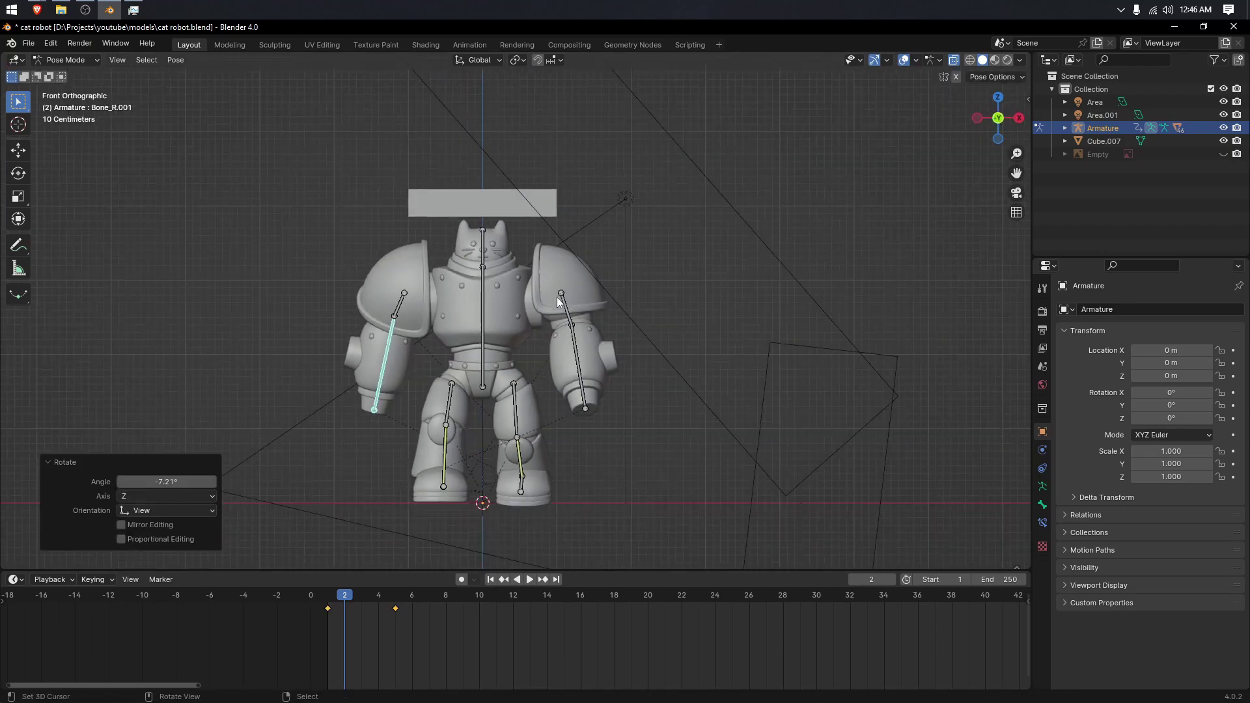
pyautogui.press('a')
pyautogui.press('KP_3')
pyautogui.click(532, 250)
pyautogui.press('r')
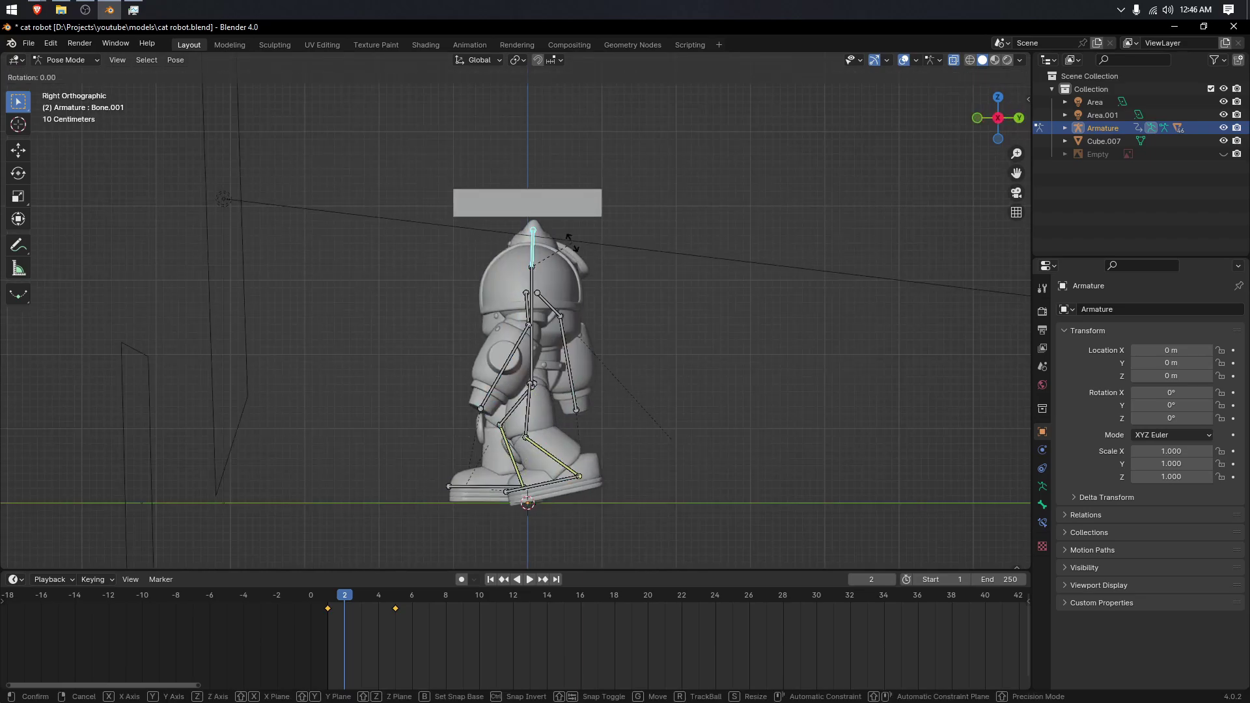
pyautogui.click(572, 260)
# Step: Select all bones and insert a Location & Rotation keyframe at frame 2
pyautogui.press('KP_1')
pyautogui.press('a')
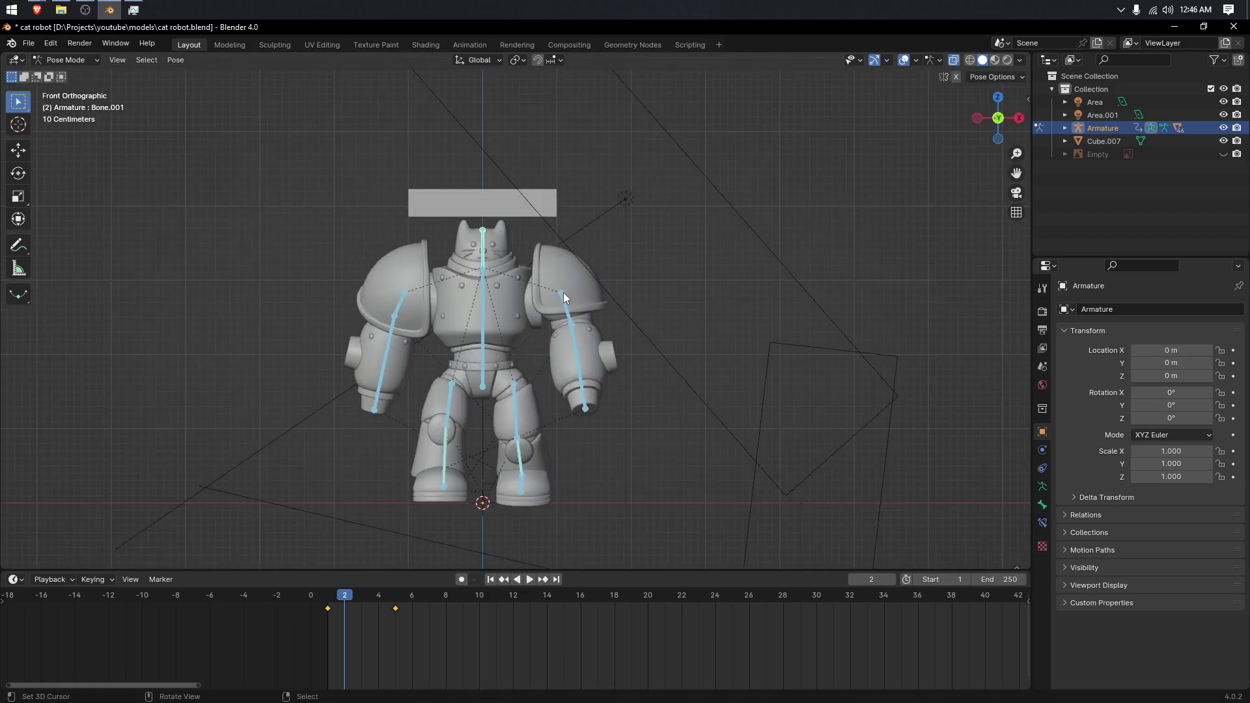
pyautogui.press('i')
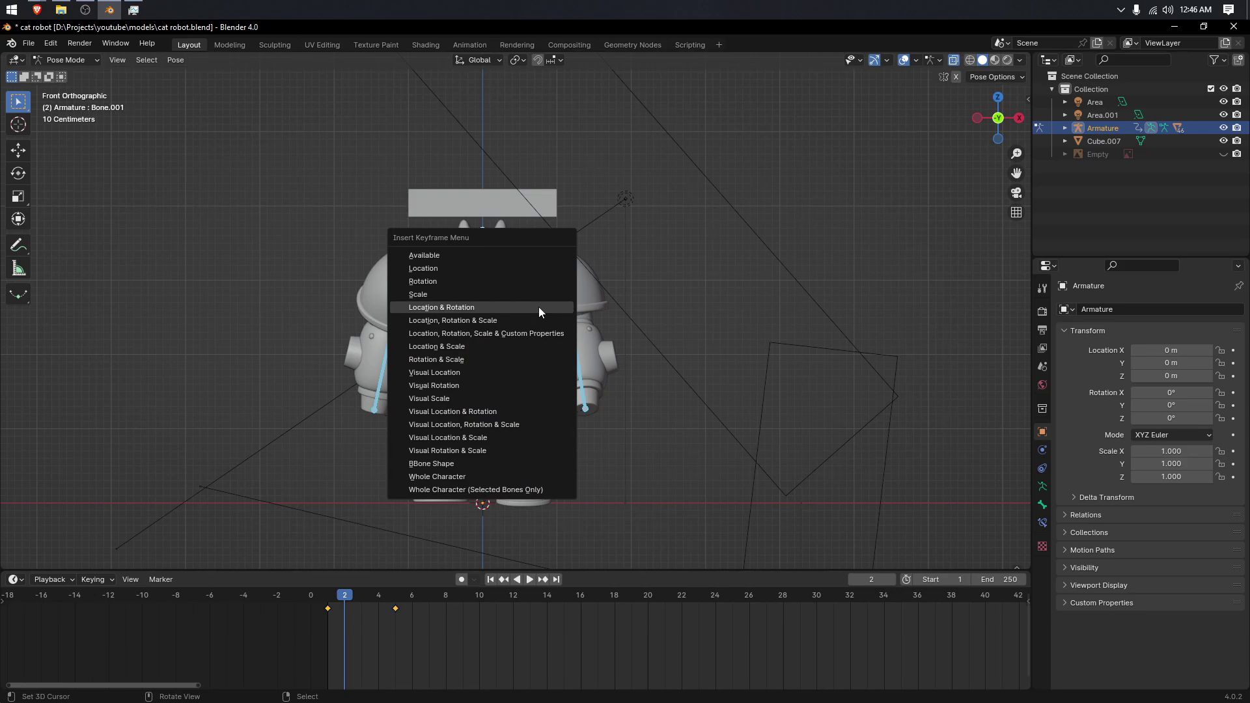
pyautogui.click(537, 306)
# Step: Review the motion from frame 1 in the front and side views, and stop on frame 3
pyautogui.click(333, 627)
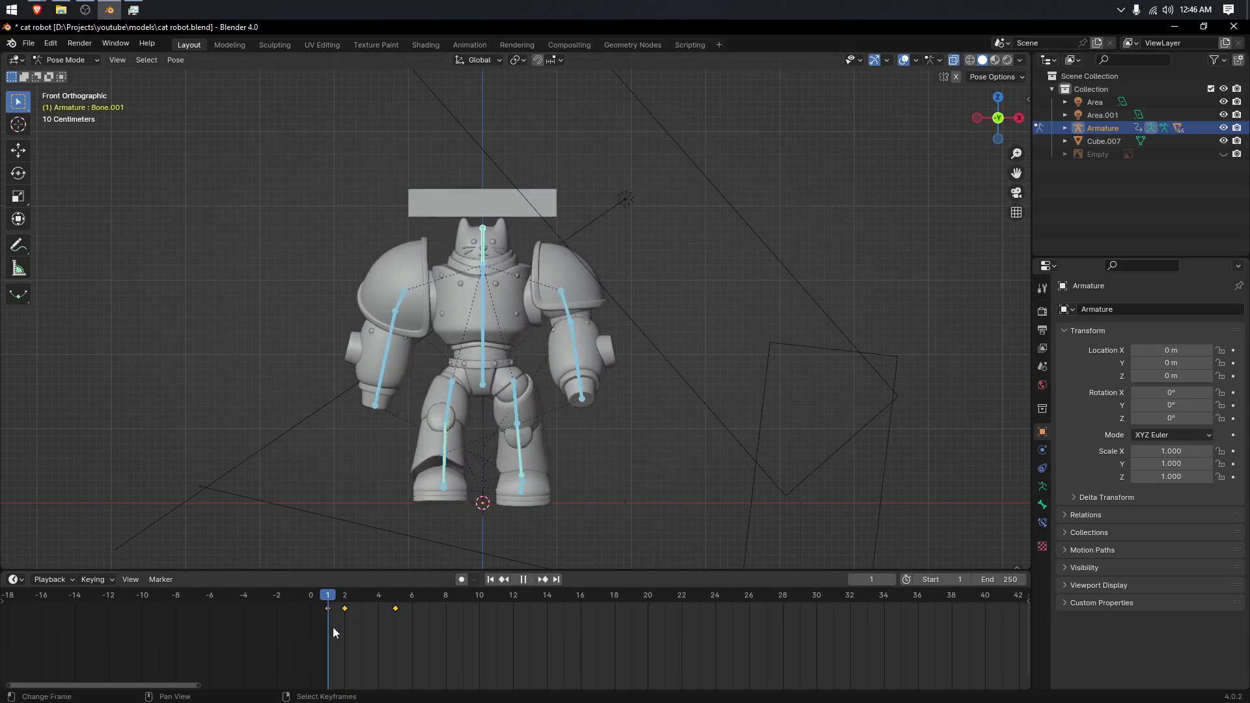
pyautogui.press('space')
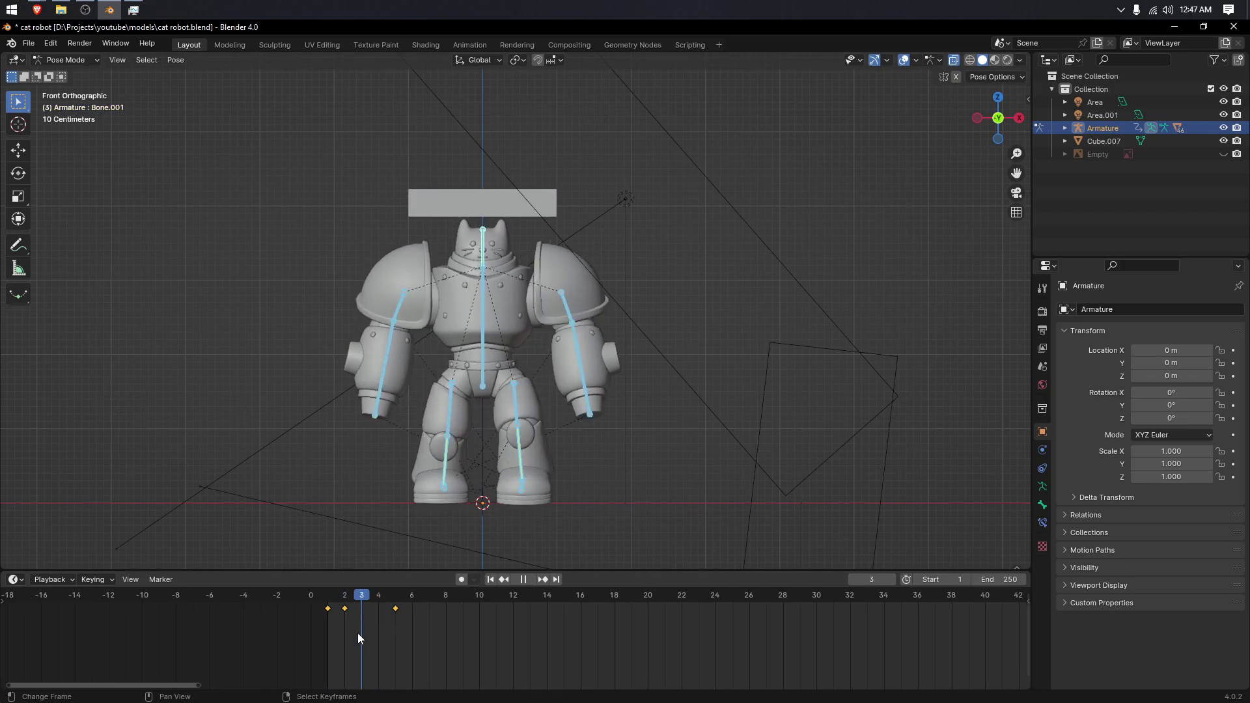
pyautogui.press('space')
pyautogui.press('KP_3')
pyautogui.click(326, 632)
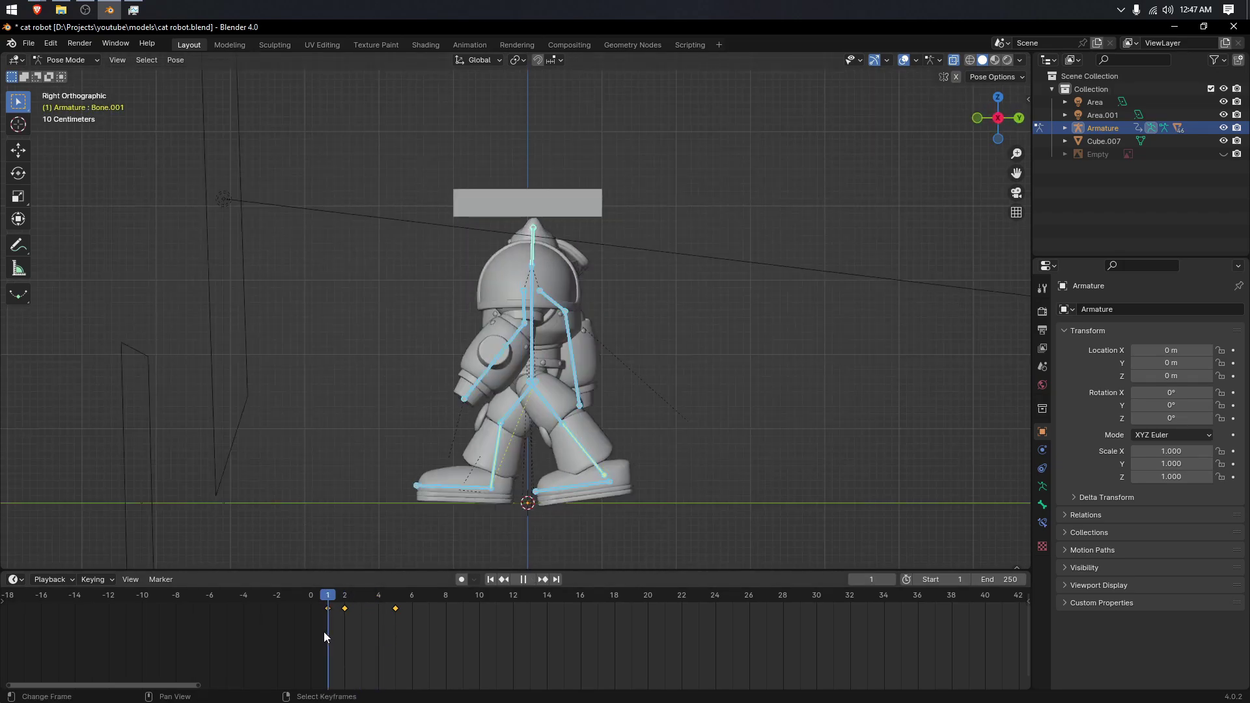
pyautogui.press('space')
pyautogui.press('space')
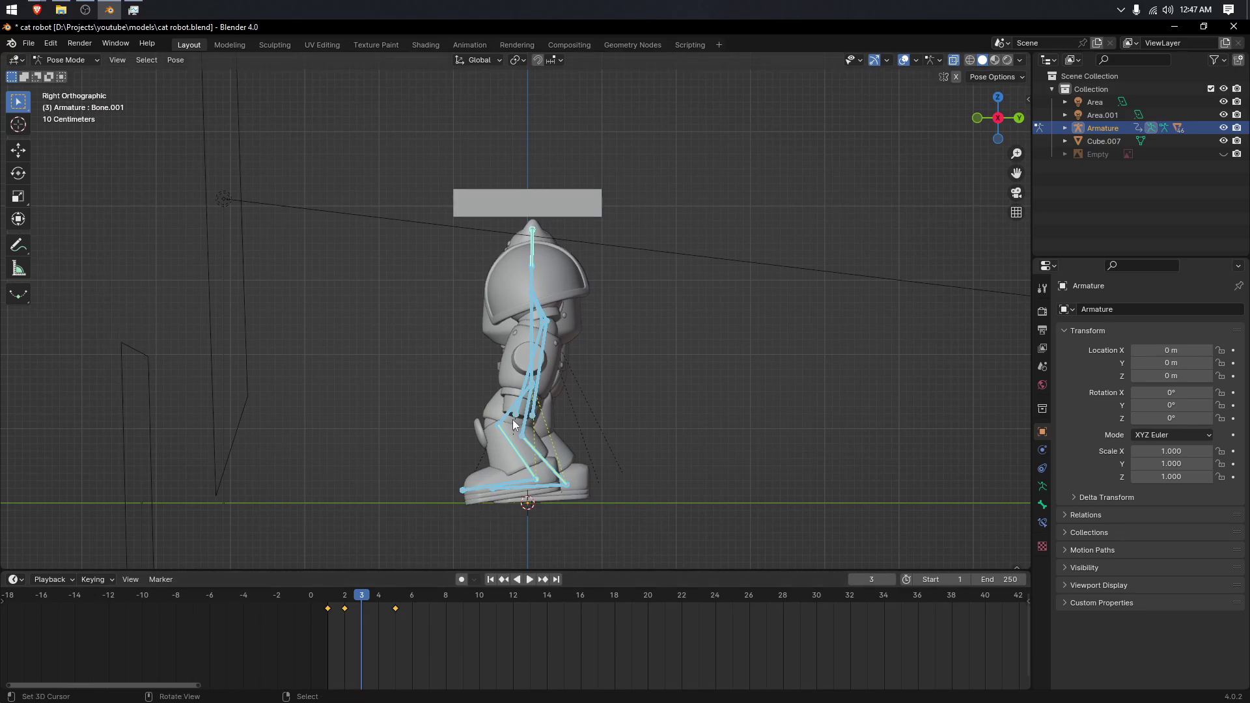
# Step: Raise the torso bone about 0.01 m along Z at frame 3
pyautogui.scroll(1, 533, 404)
pyautogui.press('KP_1')
pyautogui.rightClick(478, 373)
pyautogui.press('KP_3')
pyautogui.scroll(1, 531, 412)
pyautogui.press('g')
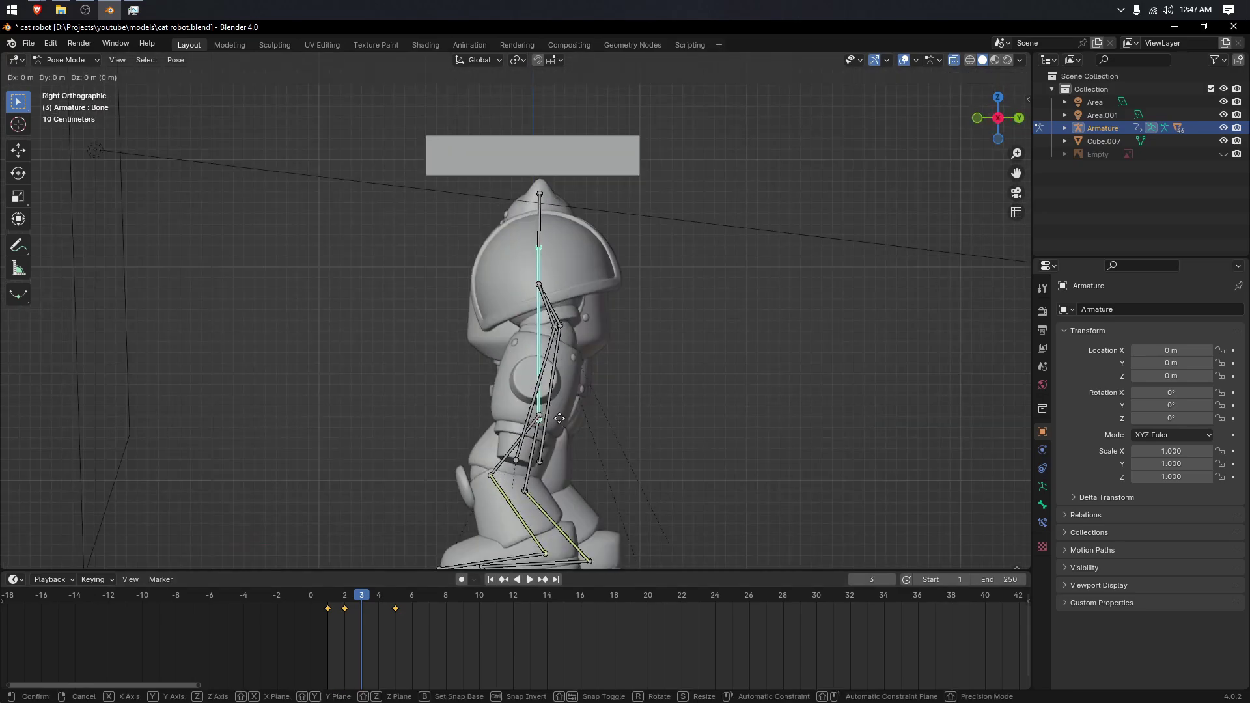
pyautogui.press('z')
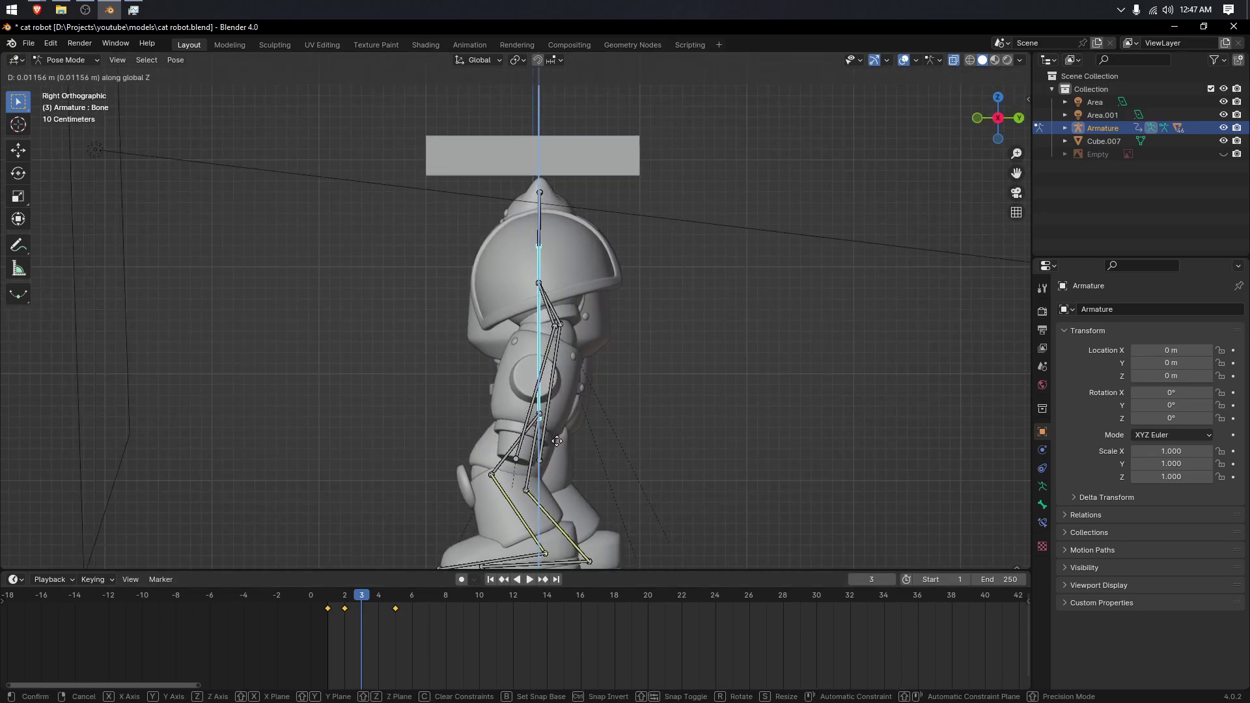
pyautogui.click(558, 434)
# Step: Move the left foot bone slightly backward and up, and rotate it about 6.3° so its toe points further down
pyautogui.keyDown('shift'); pyautogui.moveTo(557, 503); pyautogui.dragTo(554, 418, button='middle'); pyautogui.keyUp('shift')
pyautogui.rightClick(521, 473)
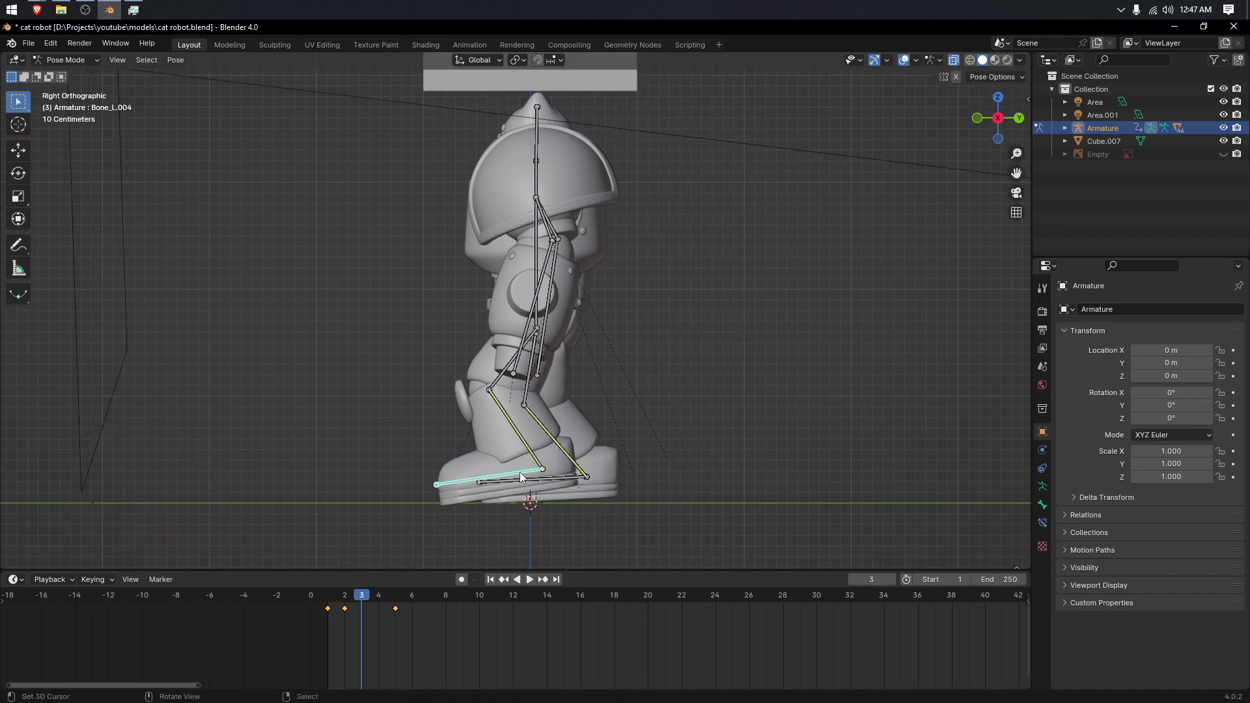
pyautogui.press('g')
pyautogui.click(532, 461)
# Step: Lower the right foot bone about 0.05 m along Z at frame 3, nudging it very slightly forward
pyautogui.rightClick(572, 480)
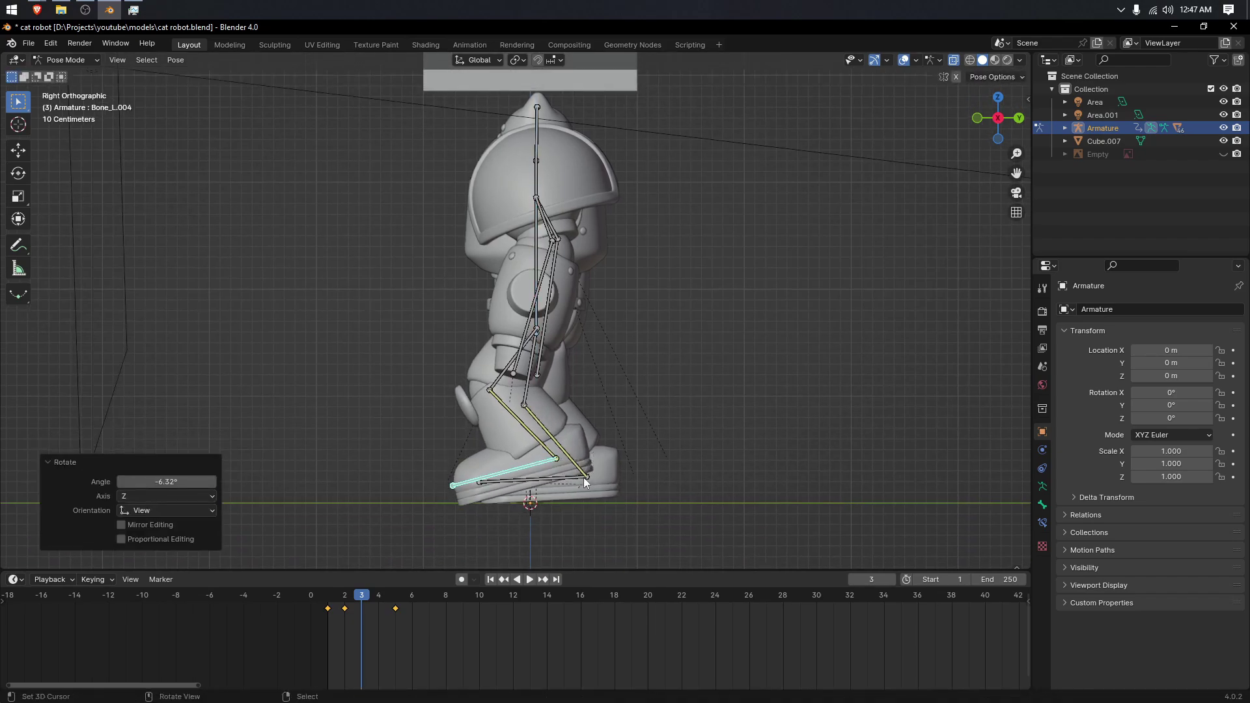
pyautogui.press('g')
pyautogui.click(606, 483)
pyautogui.press('r')
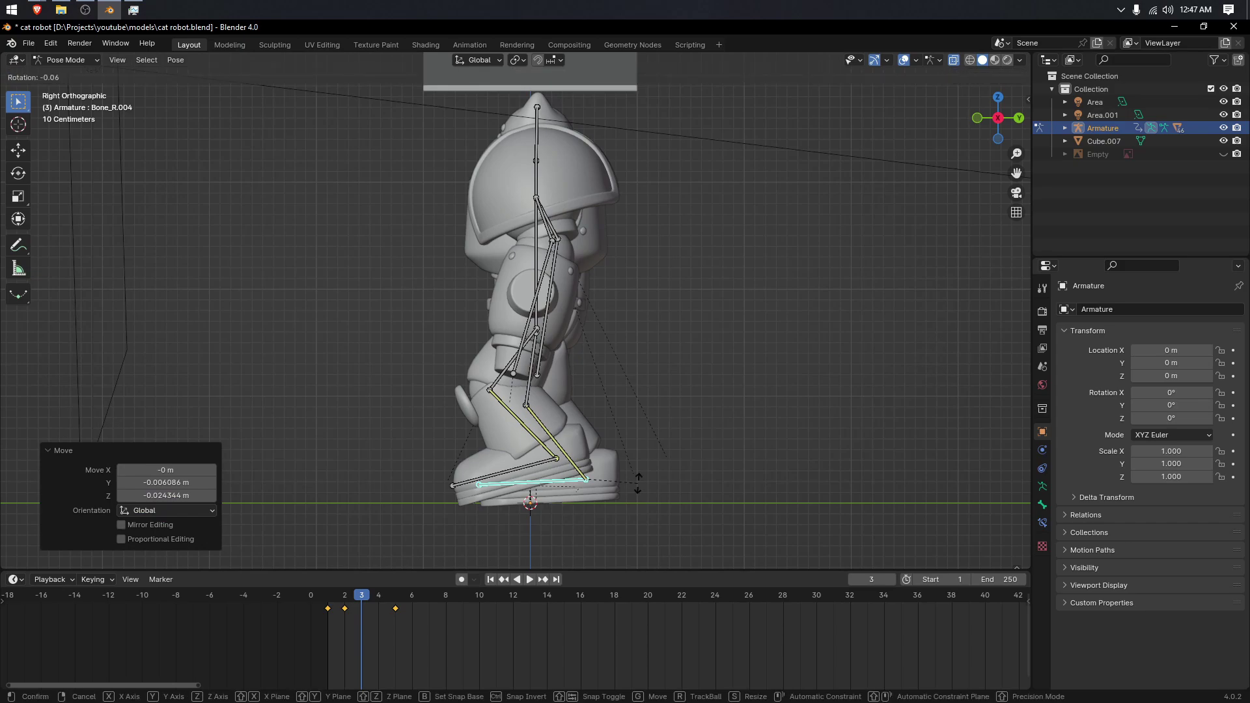
pyautogui.click(637, 482)
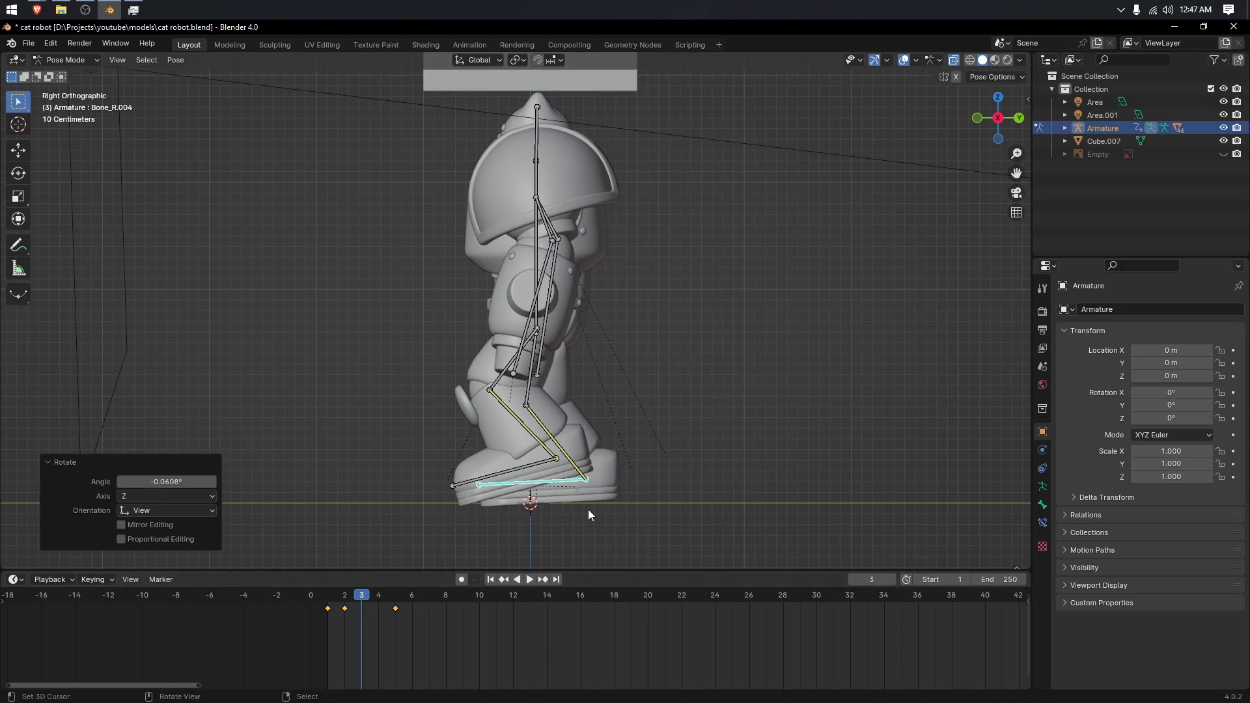
pyautogui.press('g')
pyautogui.click(641, 522)
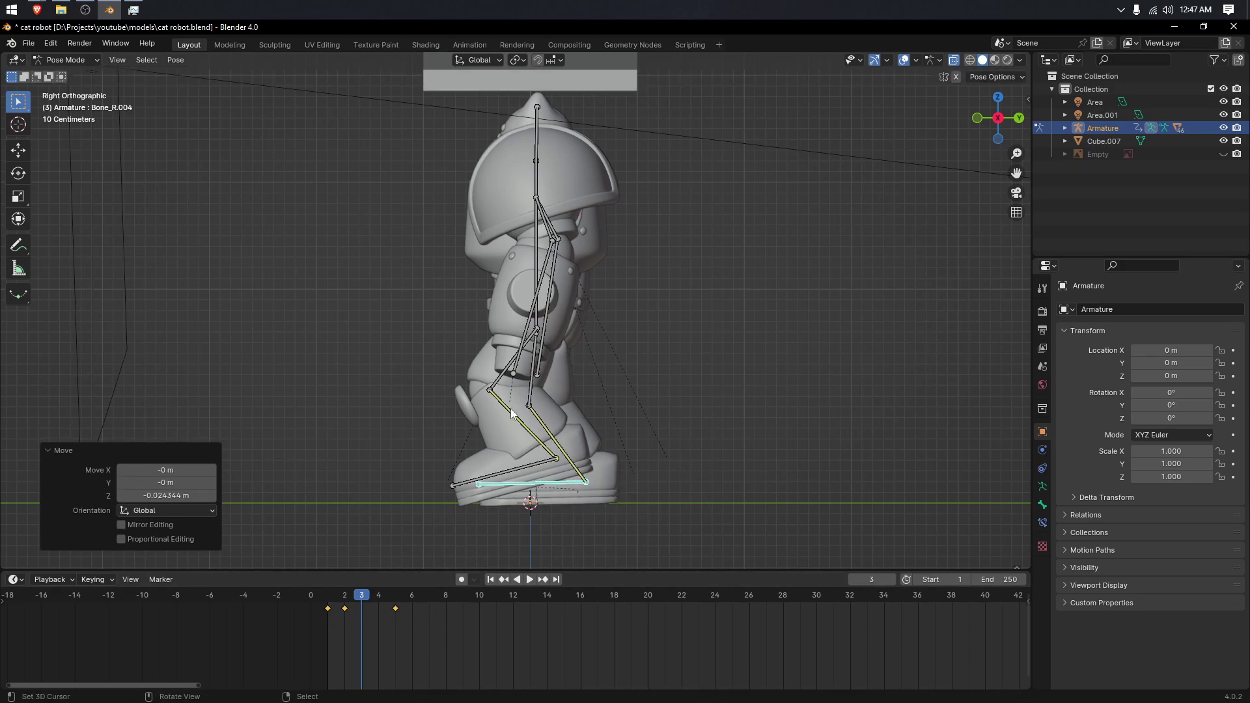
# Step: Rotate the right shoulder bone about 5.4° in the side view, and insert a Location & Rotation keyframe for all bones at frame 3
pyautogui.moveTo(641, 522); pyautogui.dragTo(624, 446, button='middle')
pyautogui.press('KP_3')
pyautogui.rightClick(551, 218)
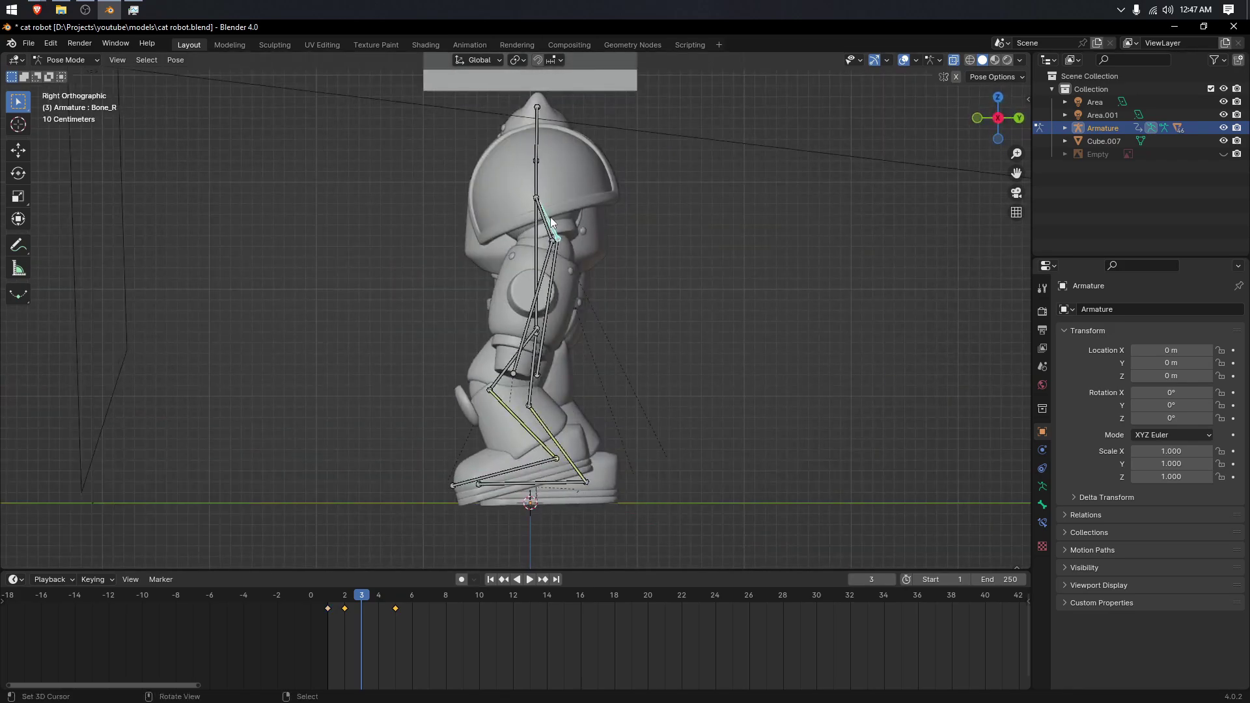
pyautogui.press('r')
pyautogui.click(549, 235)
pyautogui.press('KP_1')
pyautogui.rightClick(356, 239)
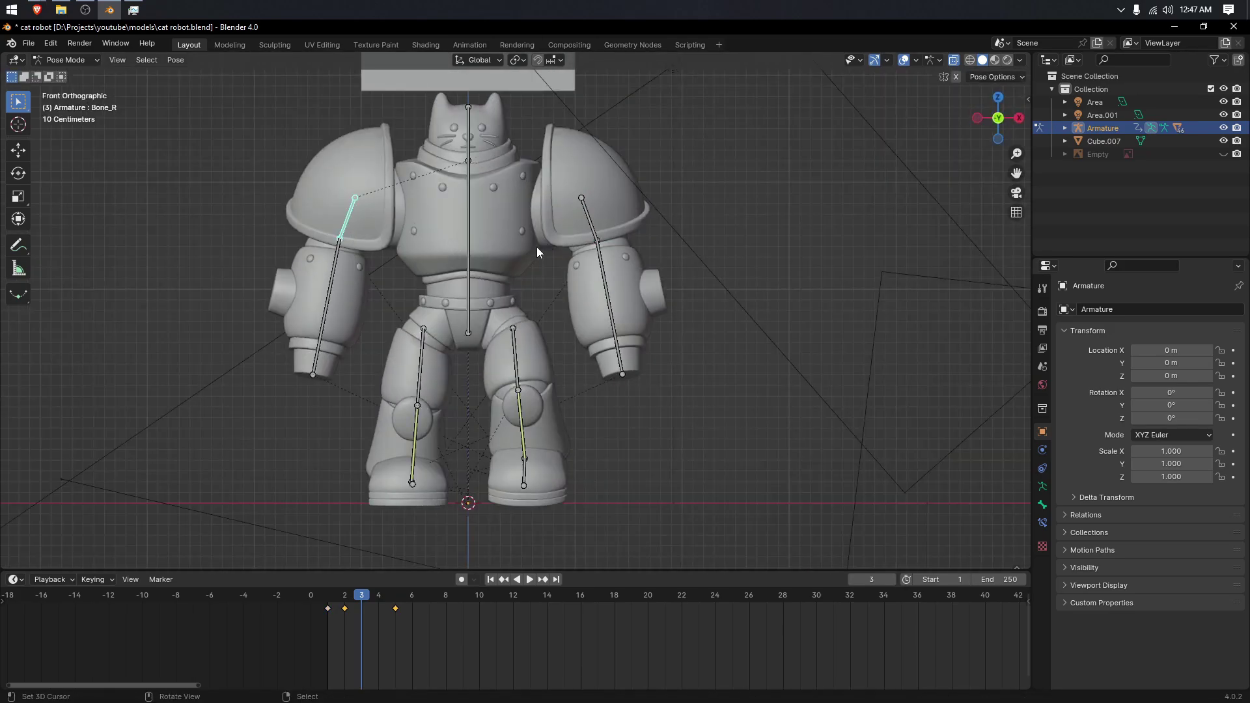
pyautogui.press('KP_3')
pyautogui.press('r')
pyautogui.press('KP_1')
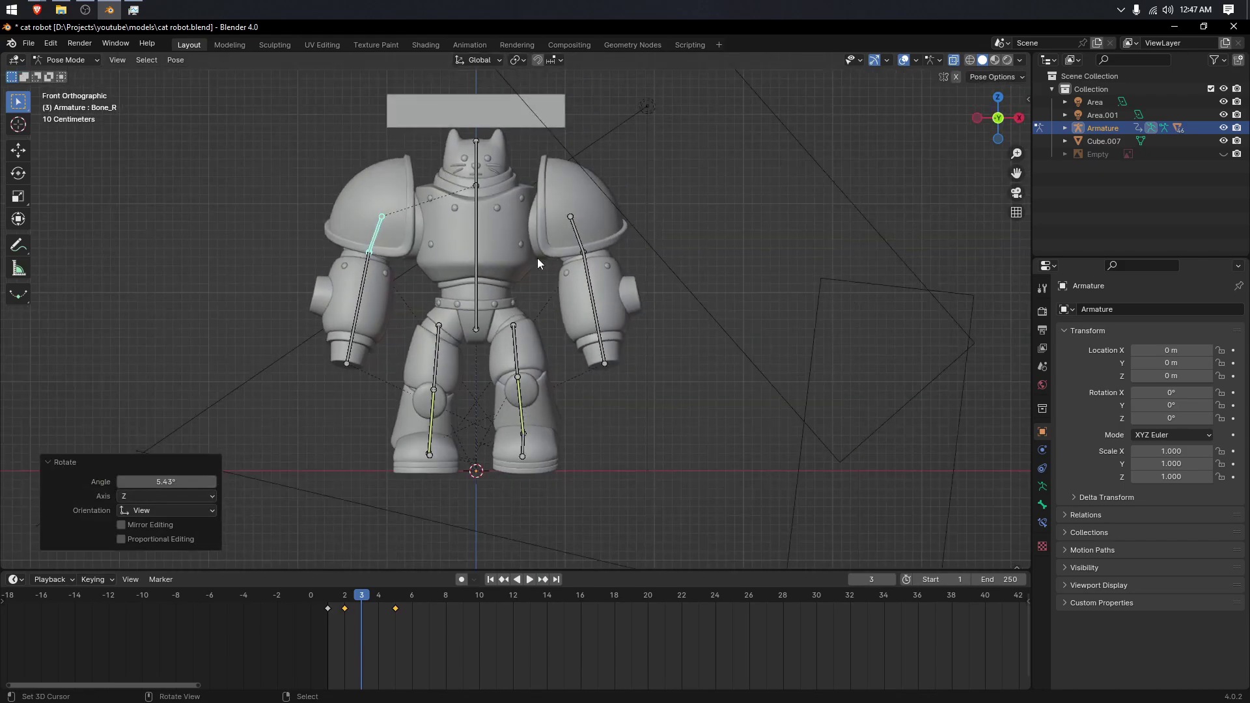
pyautogui.press('i')
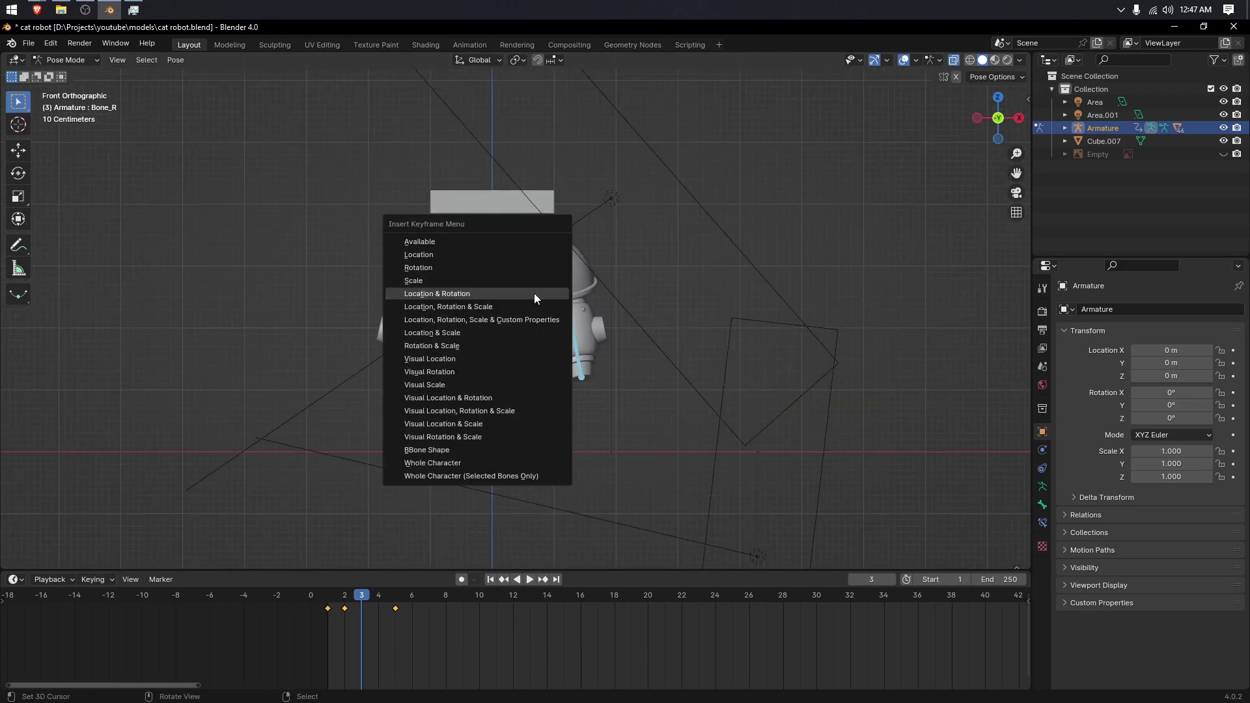
pyautogui.click(534, 293)
# Step: Go to frame 4 and raise the torso bone about 0.1 m along Z
pyautogui.click(378, 611)
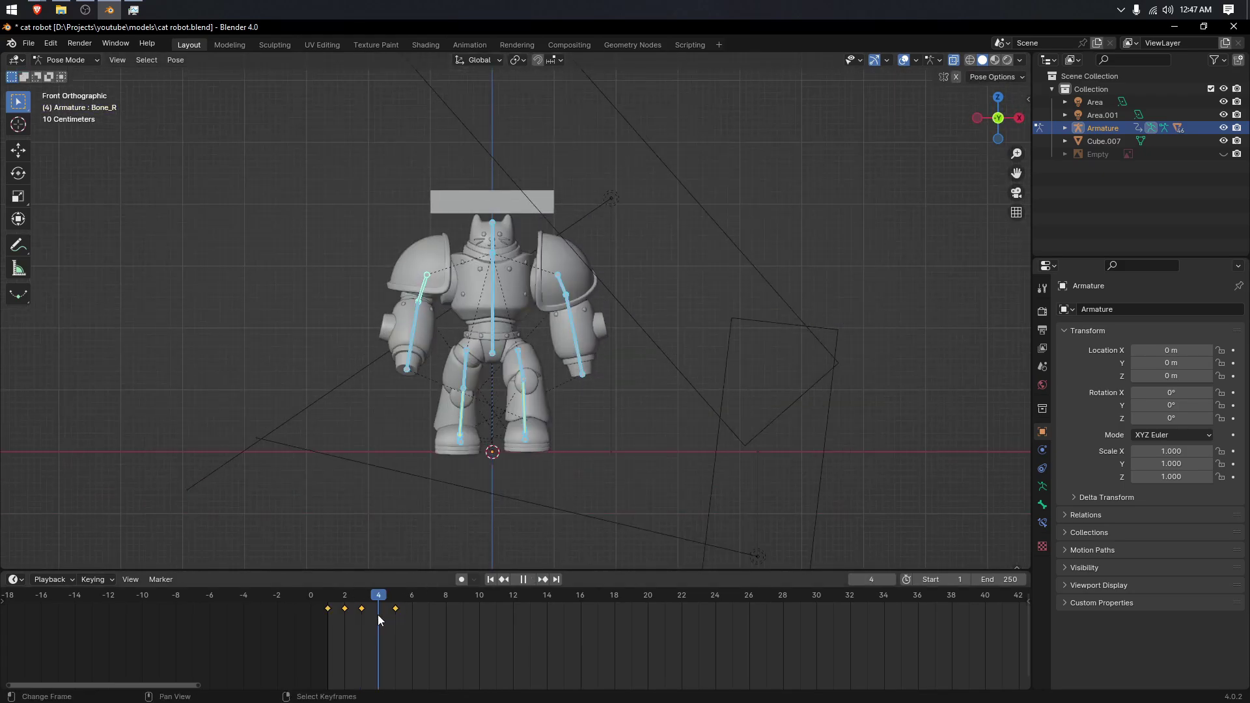
pyautogui.press('KP_3')
pyautogui.scroll(1, 496, 412)
pyautogui.click(538, 339)
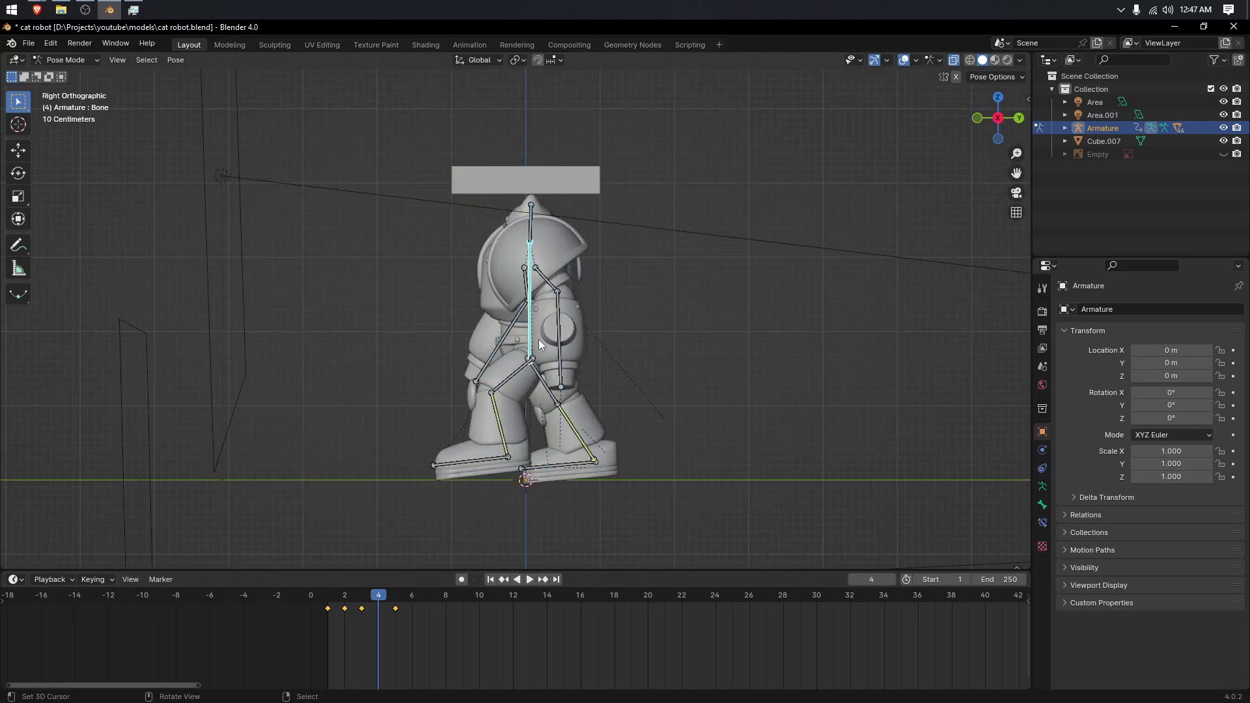
pyautogui.press('g')
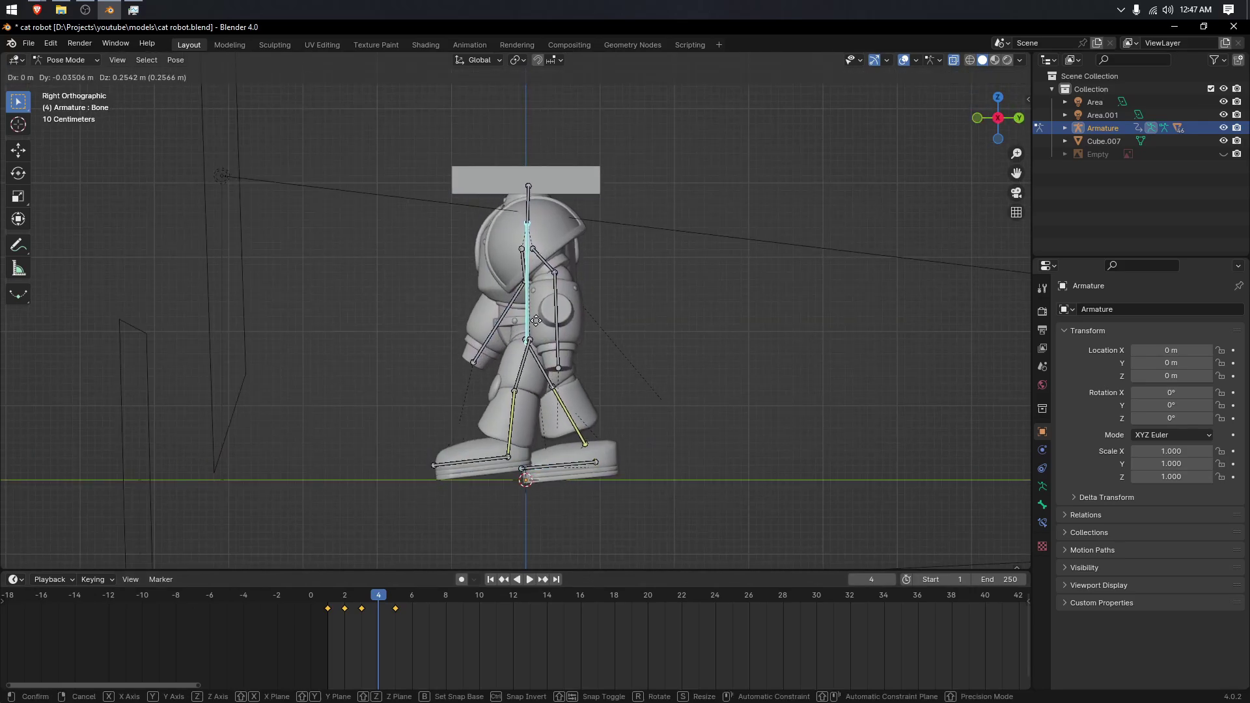
pyautogui.press('z')
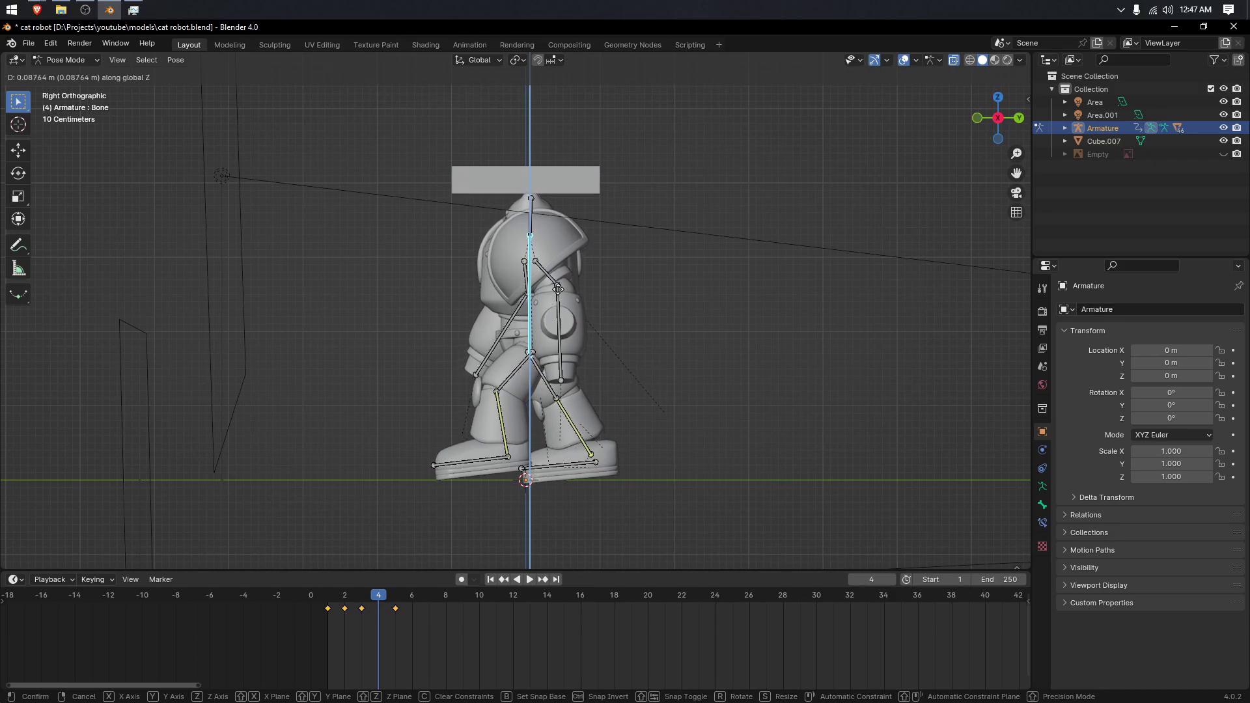
pyautogui.click(552, 319)
# Step: Move the left foot bone backward and up at frame 4
pyautogui.click(481, 461)
pyautogui.press('g')
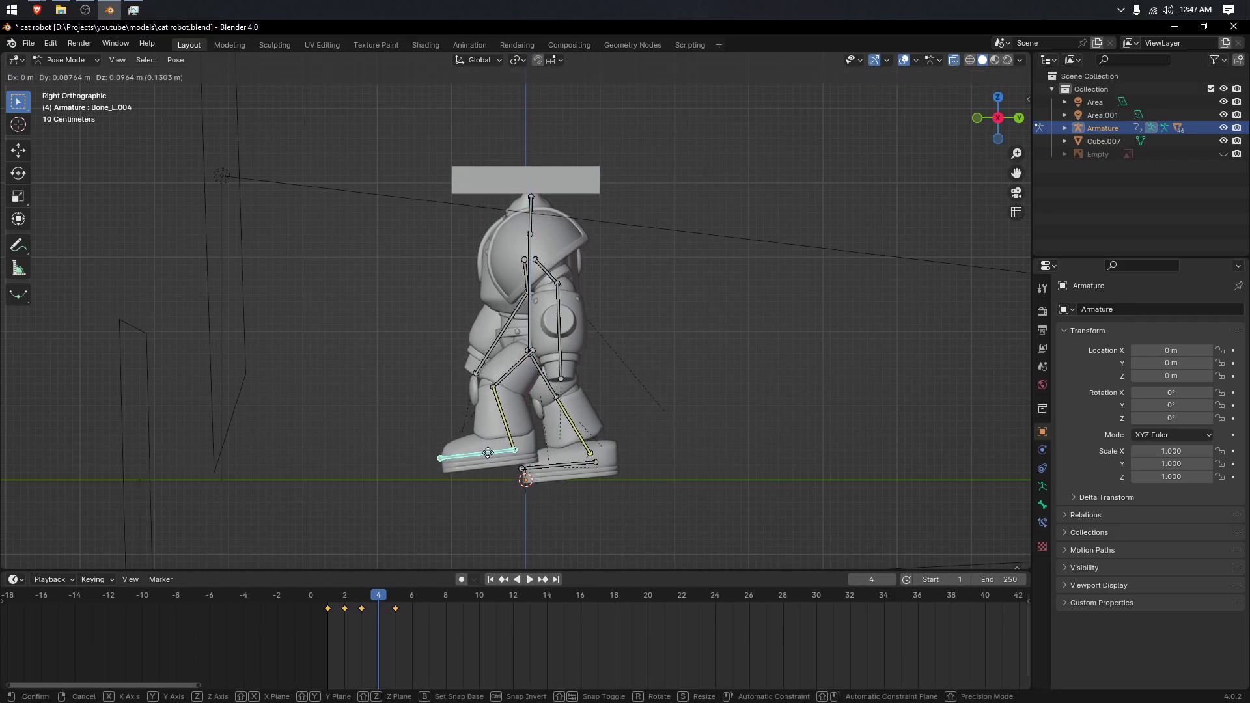
pyautogui.click(495, 451)
# Step: Rotate the right foot bone about 14.3° so its toe points down, and move it slightly up
pyautogui.click(557, 470)
pyautogui.press('r')
pyautogui.click(555, 467)
pyautogui.press('g')
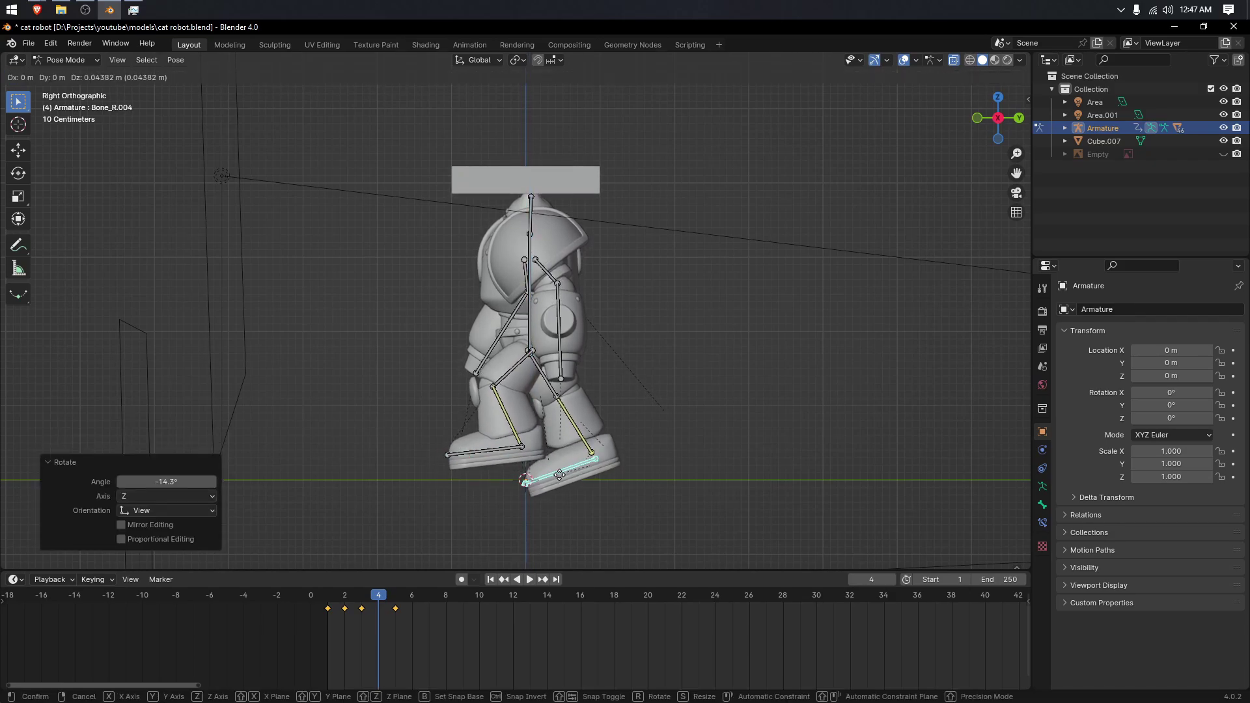
pyautogui.click(555, 468)
# Step: Shift the torso bone slightly backward and up at frame 4
pyautogui.click(534, 341)
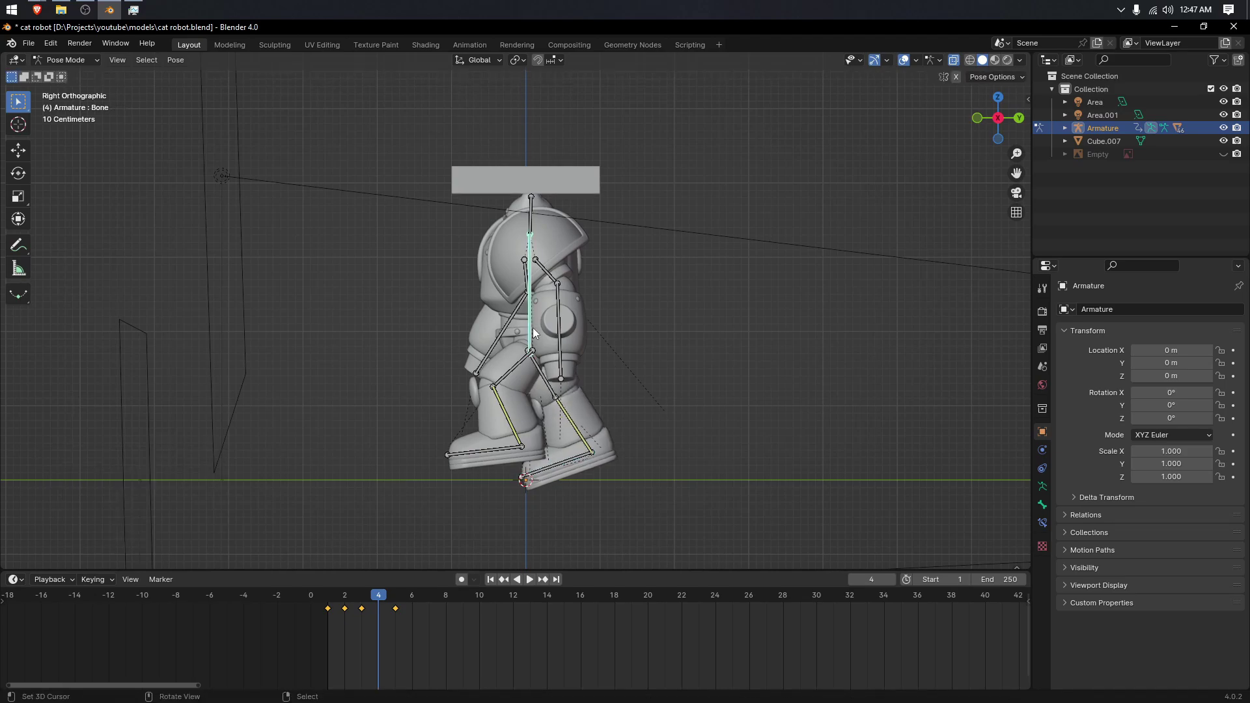
pyautogui.press('g')
pyautogui.click(536, 329)
# Step: Rotate the left forearm bone slightly backward and the right forearm bone by about 2.2° at frame 4
pyautogui.rightClick(565, 350)
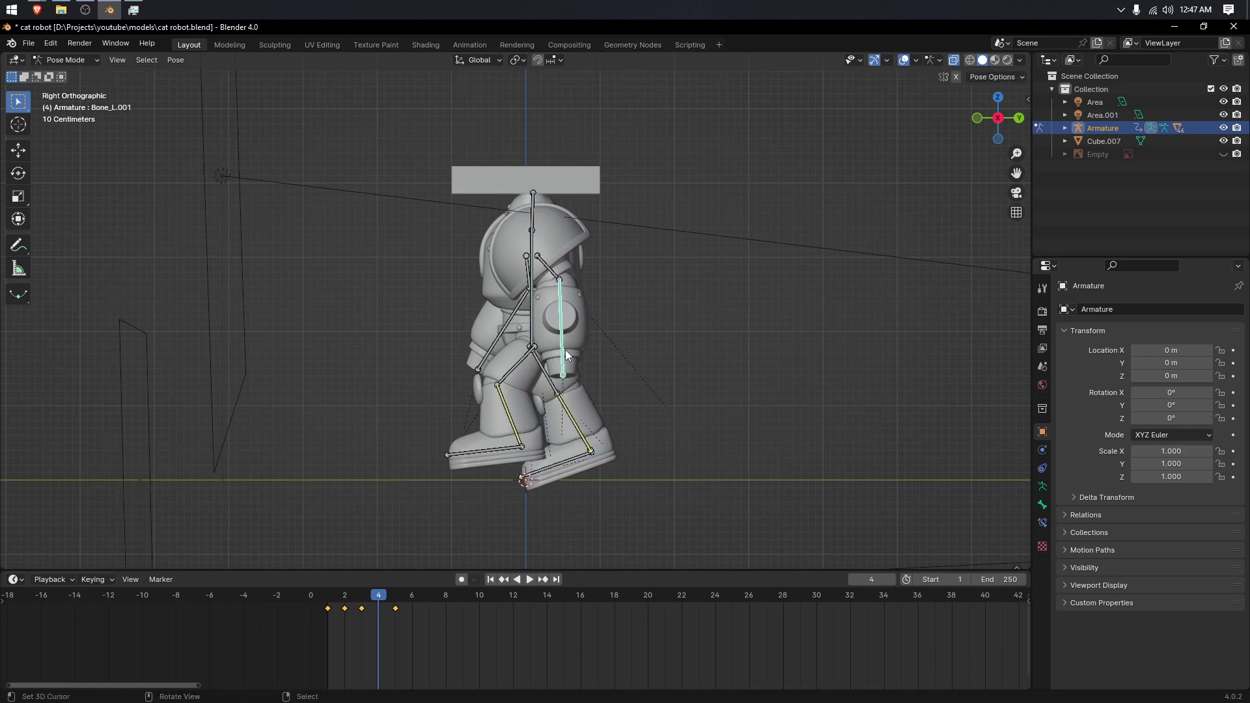
pyautogui.press('r')
pyautogui.click(570, 350)
pyautogui.rightClick(516, 318)
pyautogui.press('r')
pyautogui.click(517, 320)
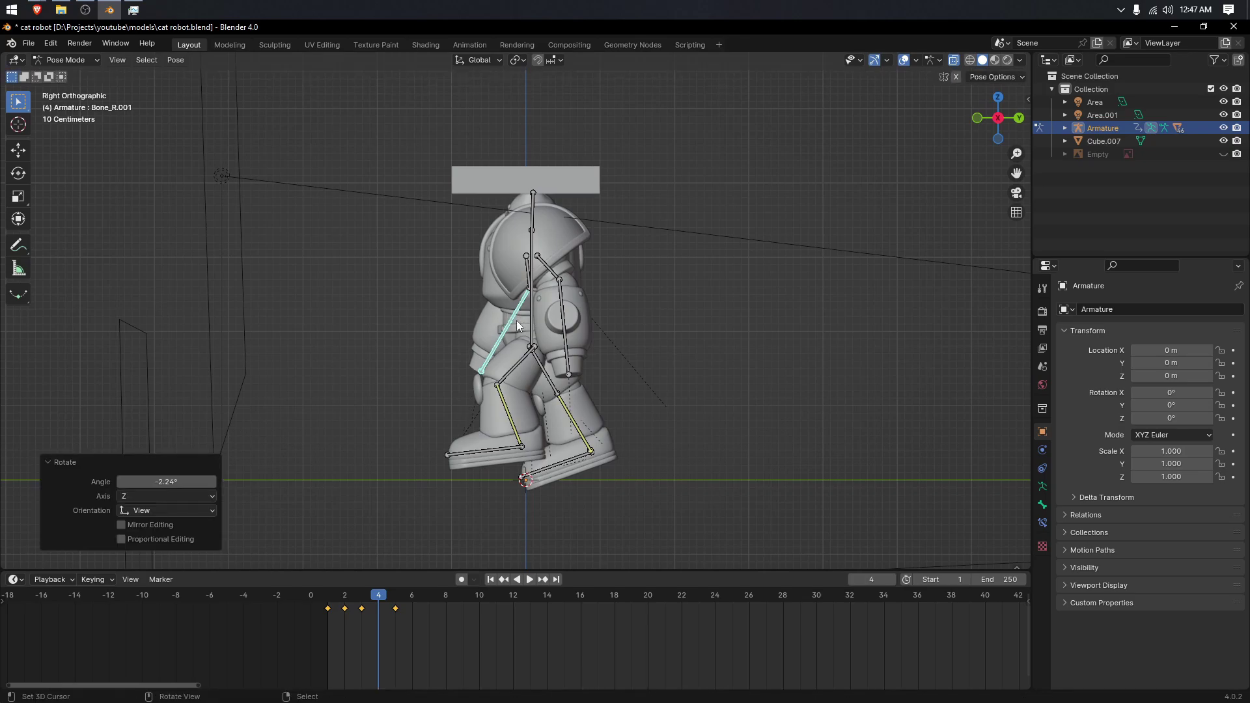
# Step: Select all bones and insert a Location & Rotation keyframe at frame 4
pyautogui.press('KP_1')
pyautogui.press('a')
pyautogui.moveTo(529, 326); pyautogui.dragTo(619, 347, button='middle')
pyautogui.press('i')
pyautogui.click(618, 347)
# Step: Duplicate the keyframes of frames 1 to 5 and place the copies 4 frames later, on frames 5 to 9
pyautogui.moveTo(397, 618); pyautogui.dragTo(336, 619)
pyautogui.press('space')
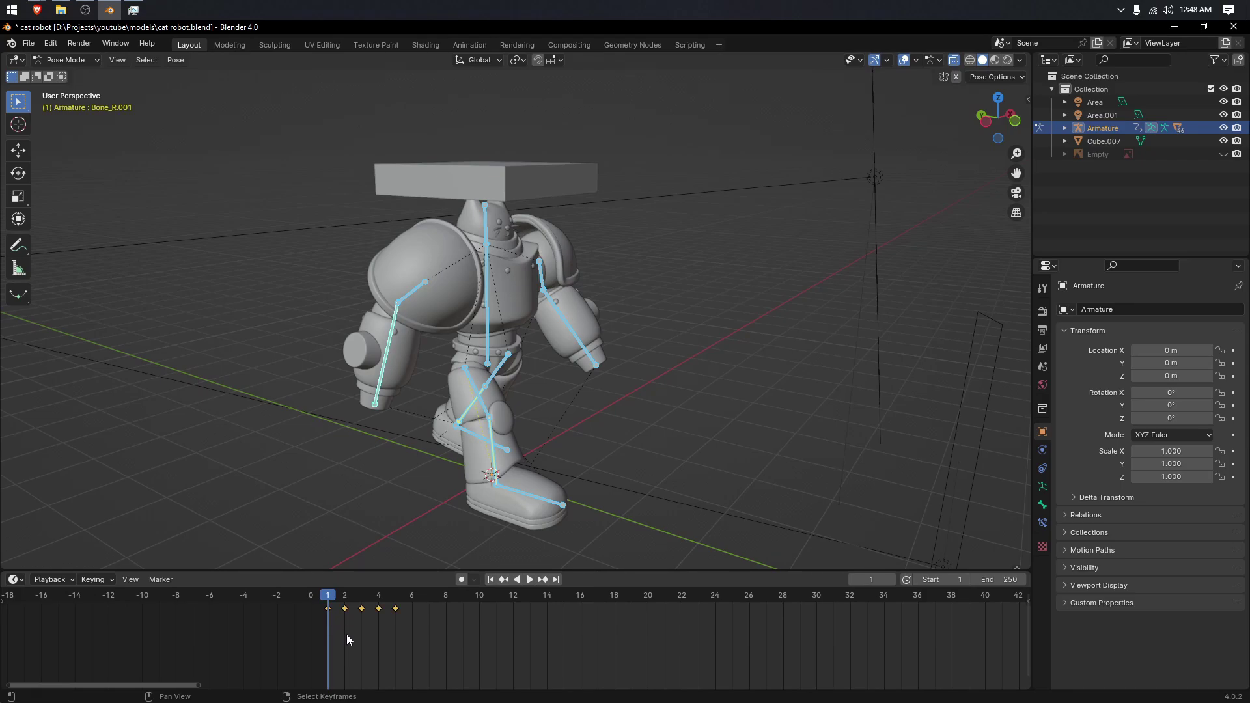
pyautogui.hotkey('shift', 'd')
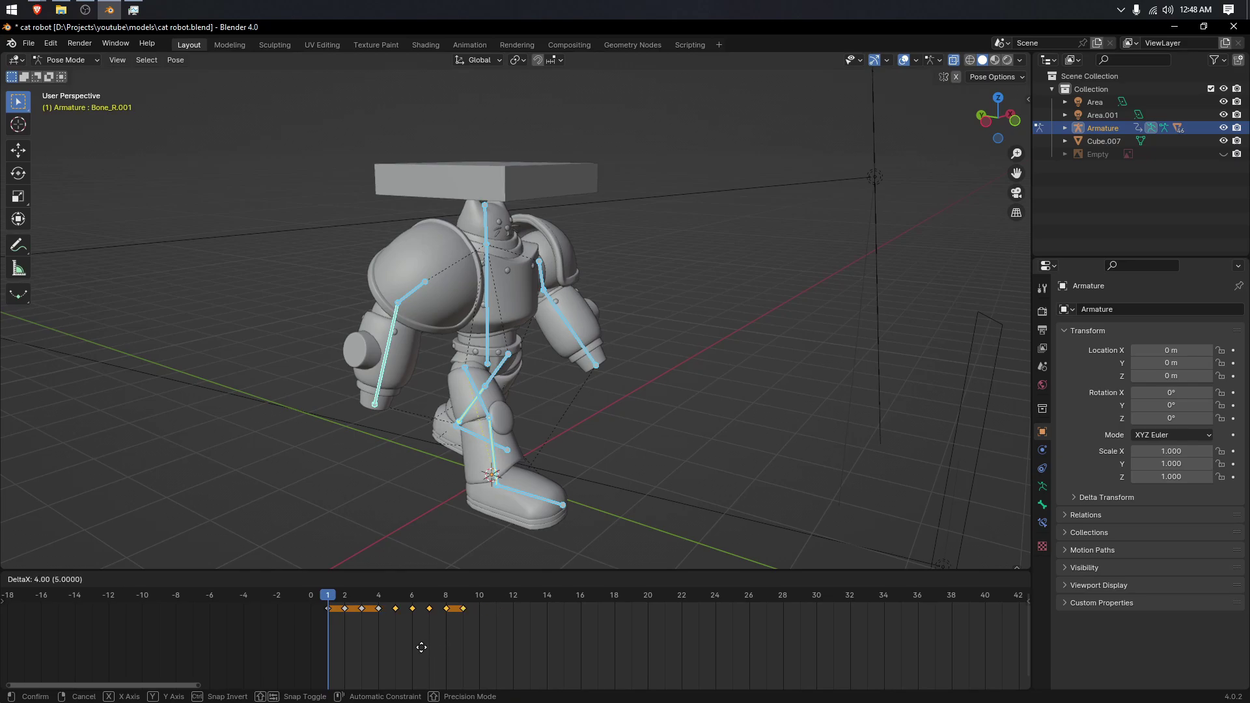
pyautogui.click(417, 651)
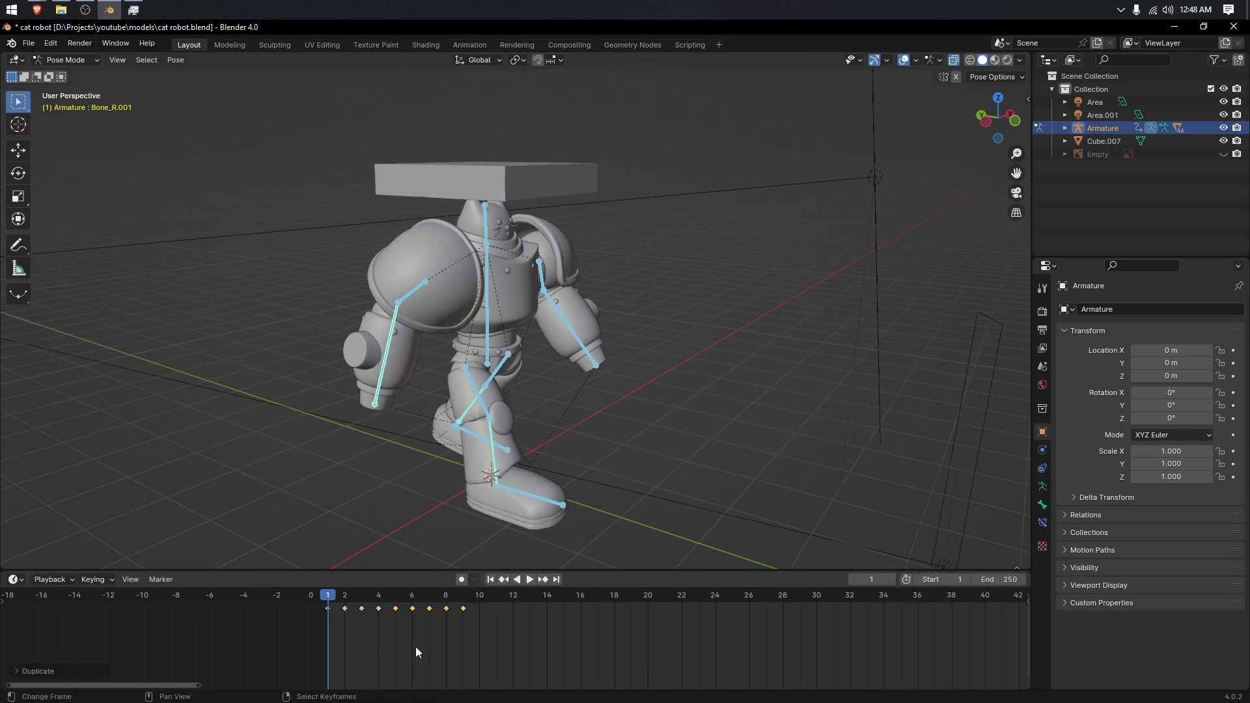
# Step: Play the walk animation through the duplicated keyframes to check the motion
pyautogui.press('space')
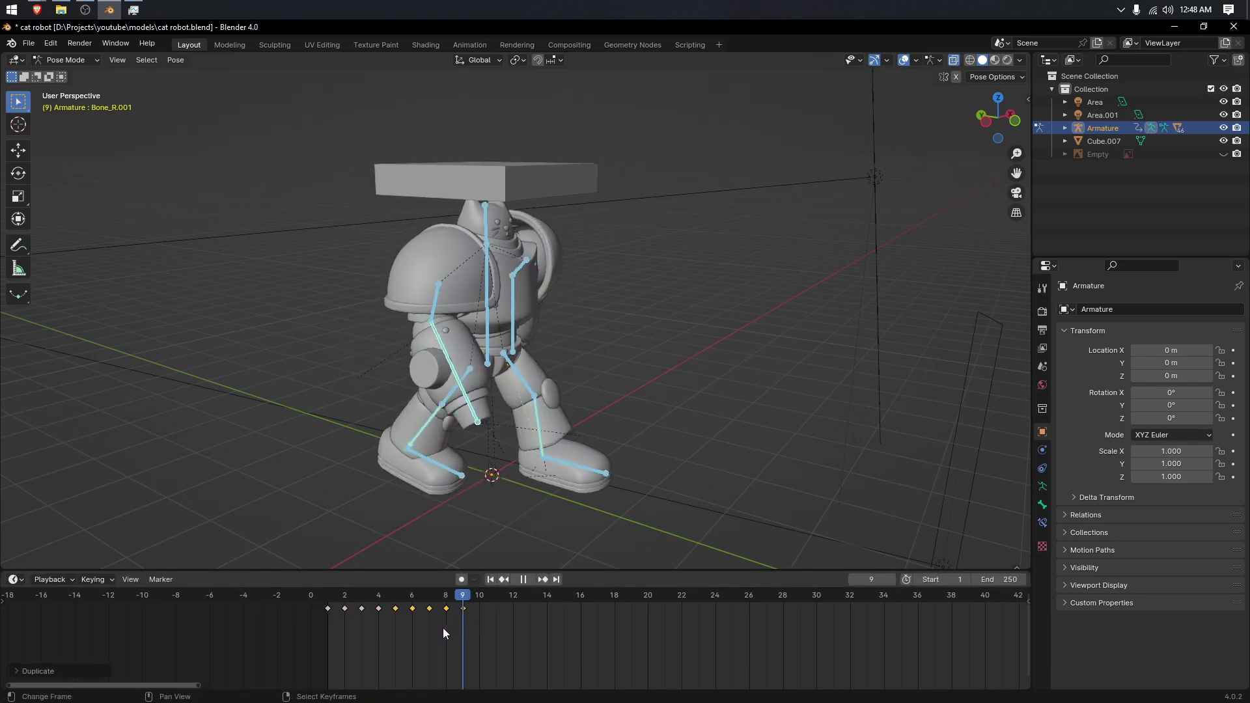
pyautogui.click(349, 628)
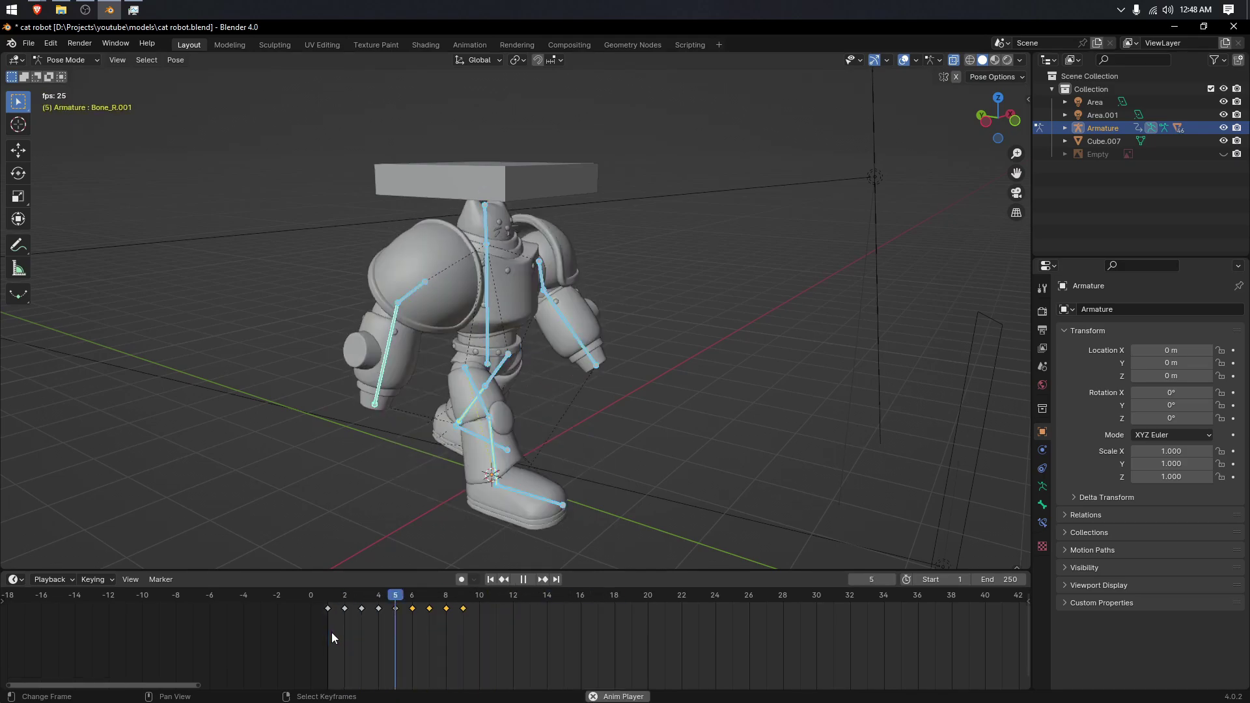
pyautogui.press('space')
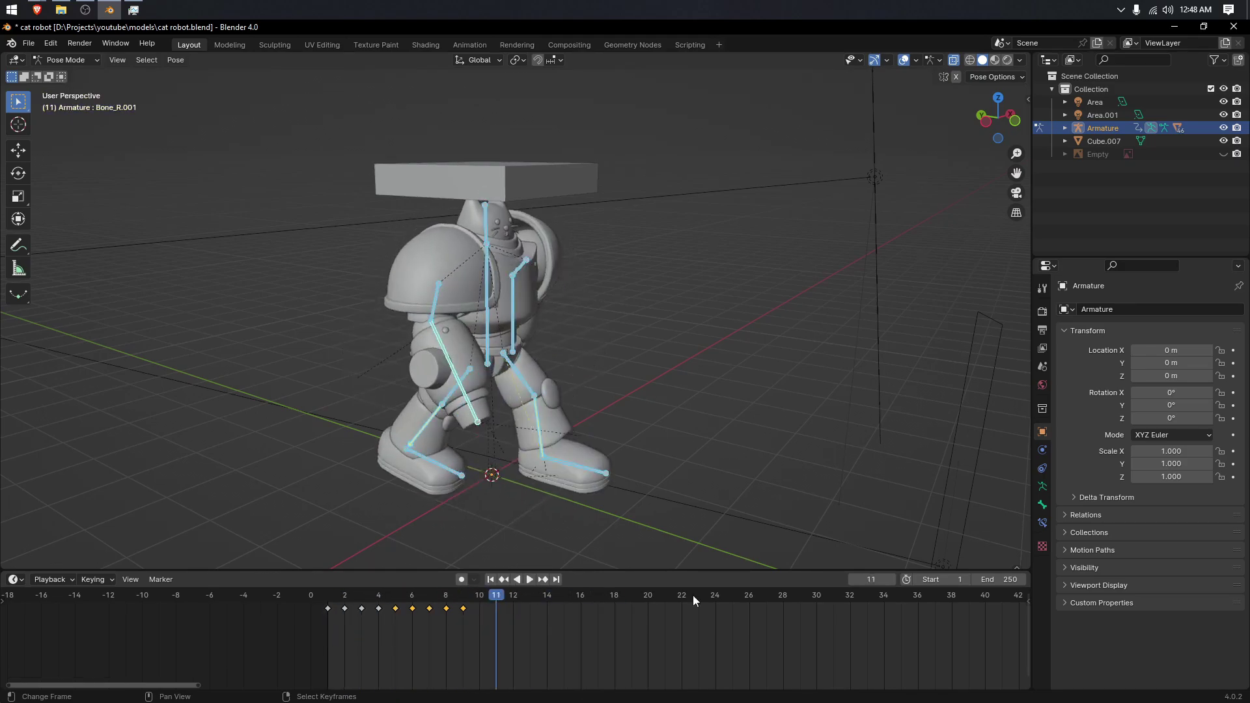
# Step: Set the scene's output frame rate to a custom 5 fps
pyautogui.click(1042, 311)
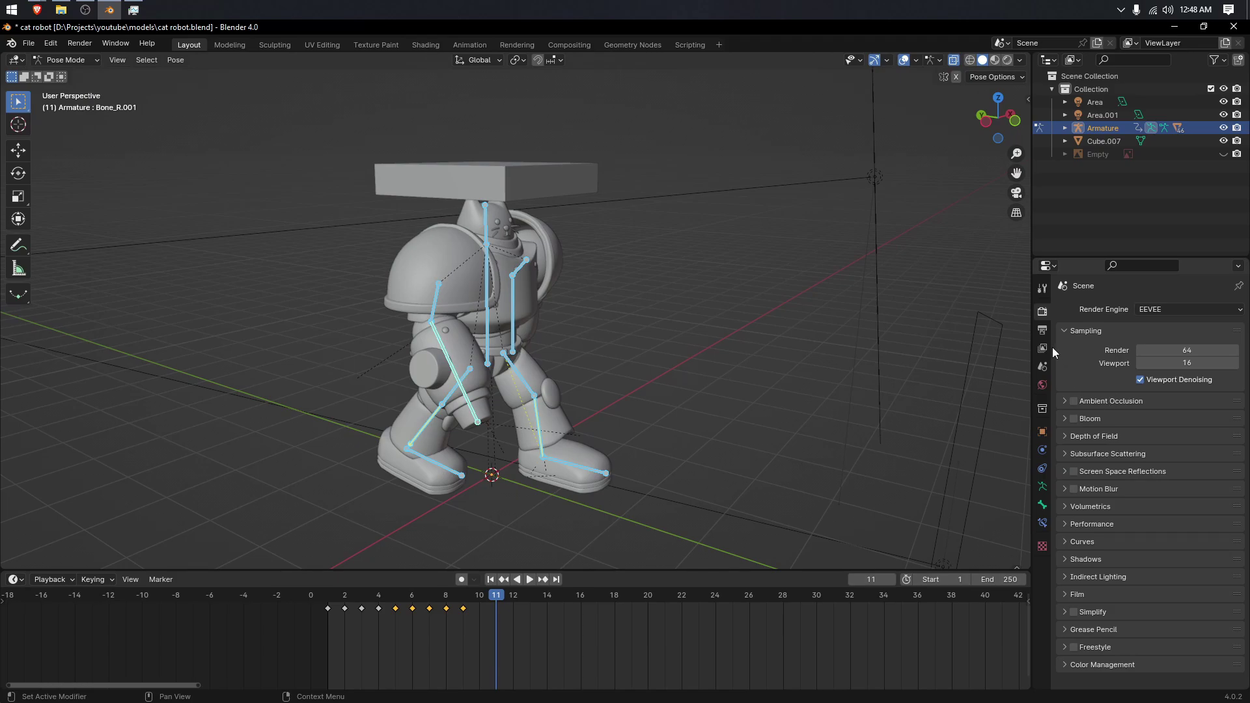
pyautogui.click(1042, 331)
pyautogui.click(1162, 427)
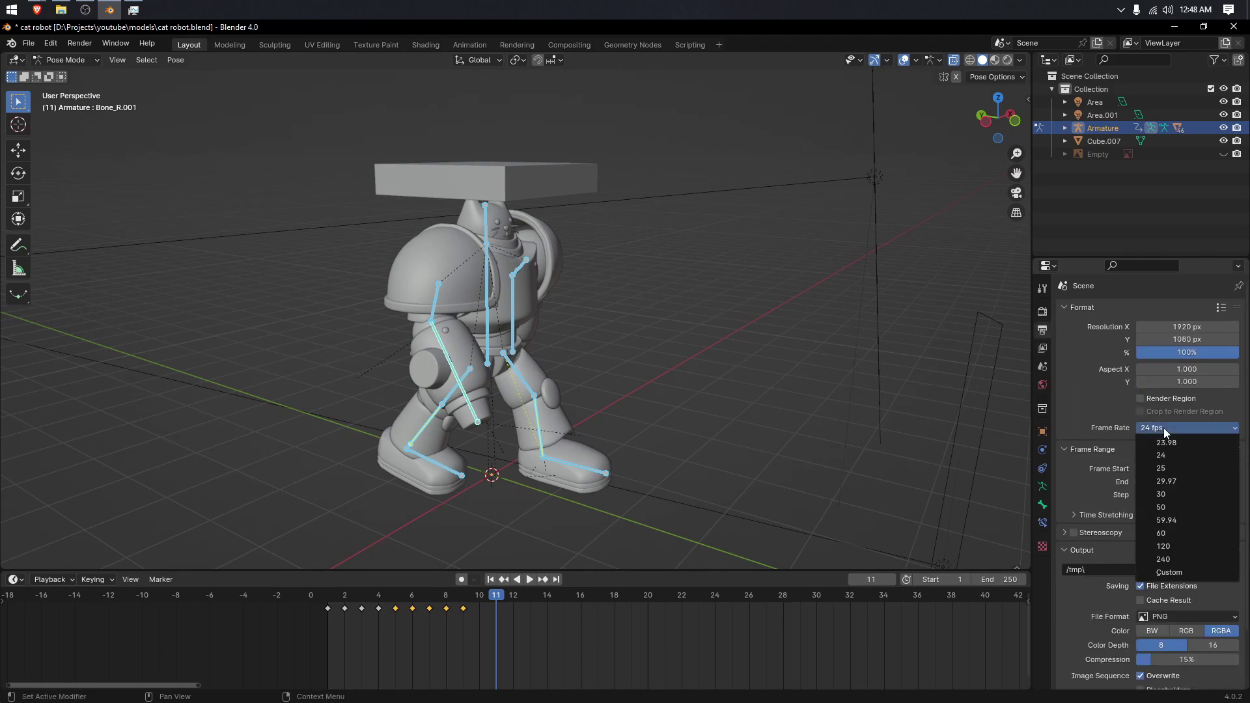
pyautogui.click(1167, 422)
pyautogui.click(1167, 428)
pyautogui.click(1173, 574)
pyautogui.click(1191, 443)
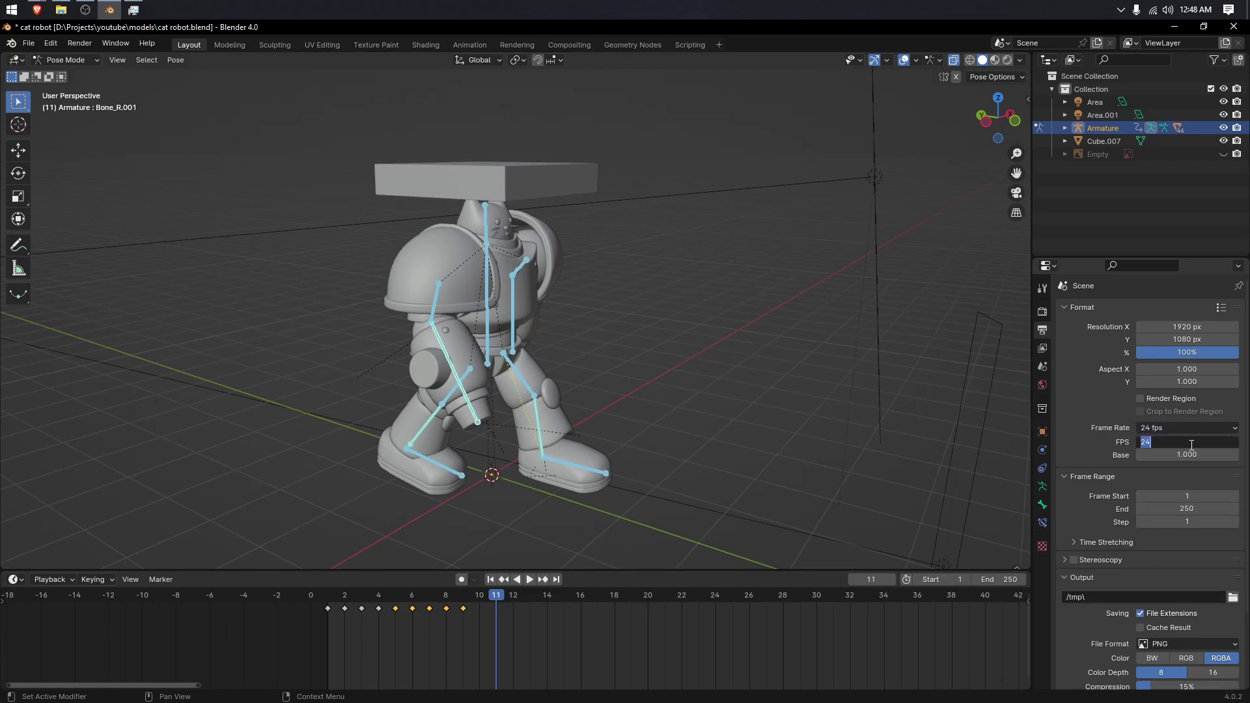
pyautogui.write('5')
pyautogui.press('Return')
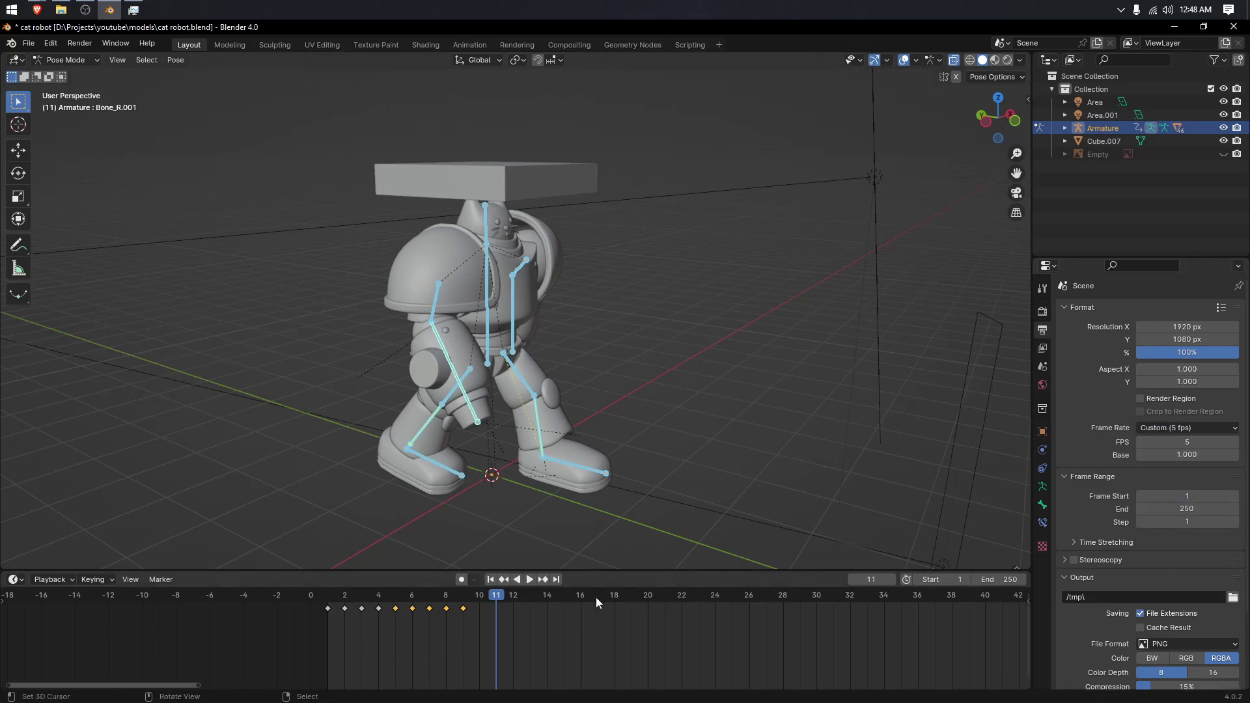
# Step: Play the walk animation from the start to review its speed at 5 fps
pyautogui.click(338, 618)
pyautogui.press('space')
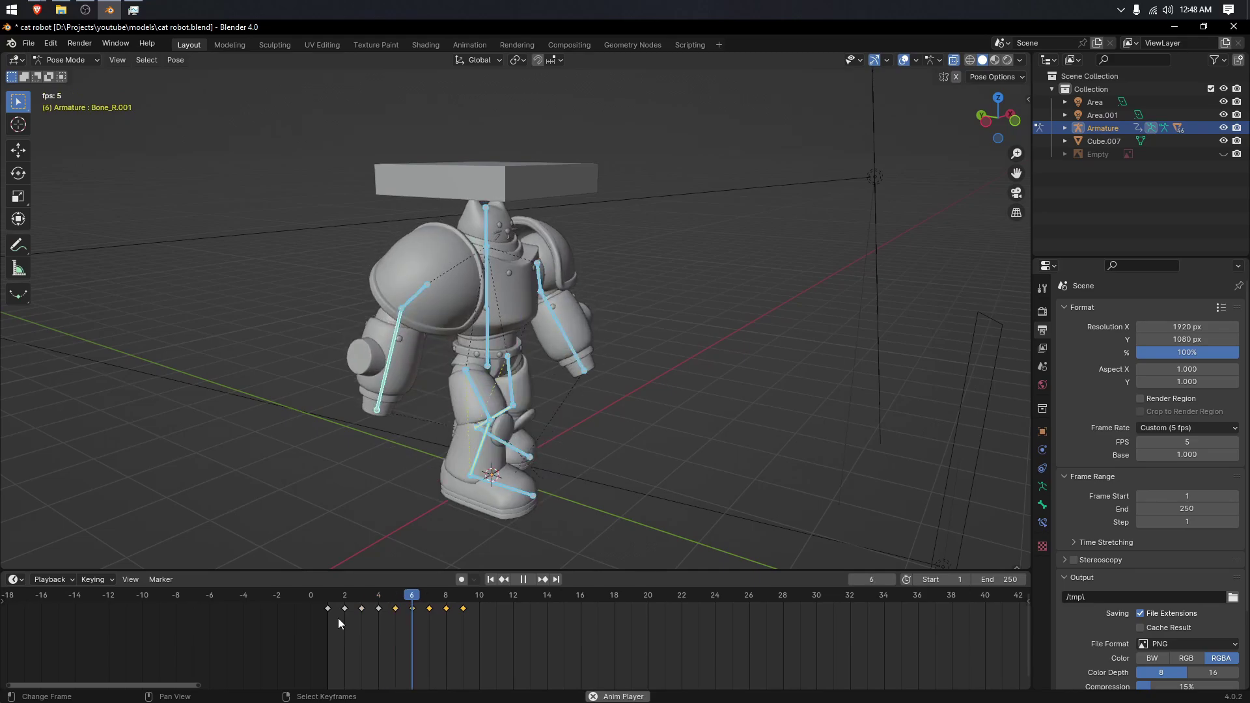
pyautogui.press('Escape')
# Step: Set the animation's end frame to 8
pyautogui.click(458, 621)
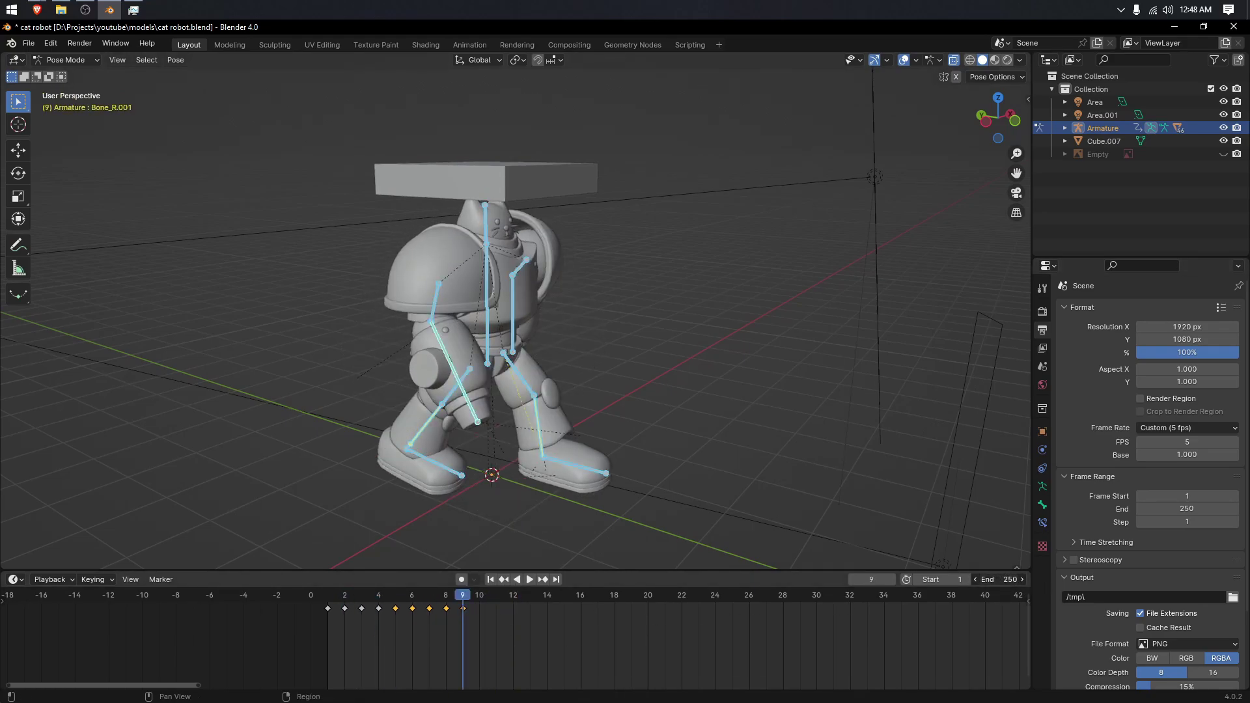
pyautogui.write('8')
pyautogui.press('Return')
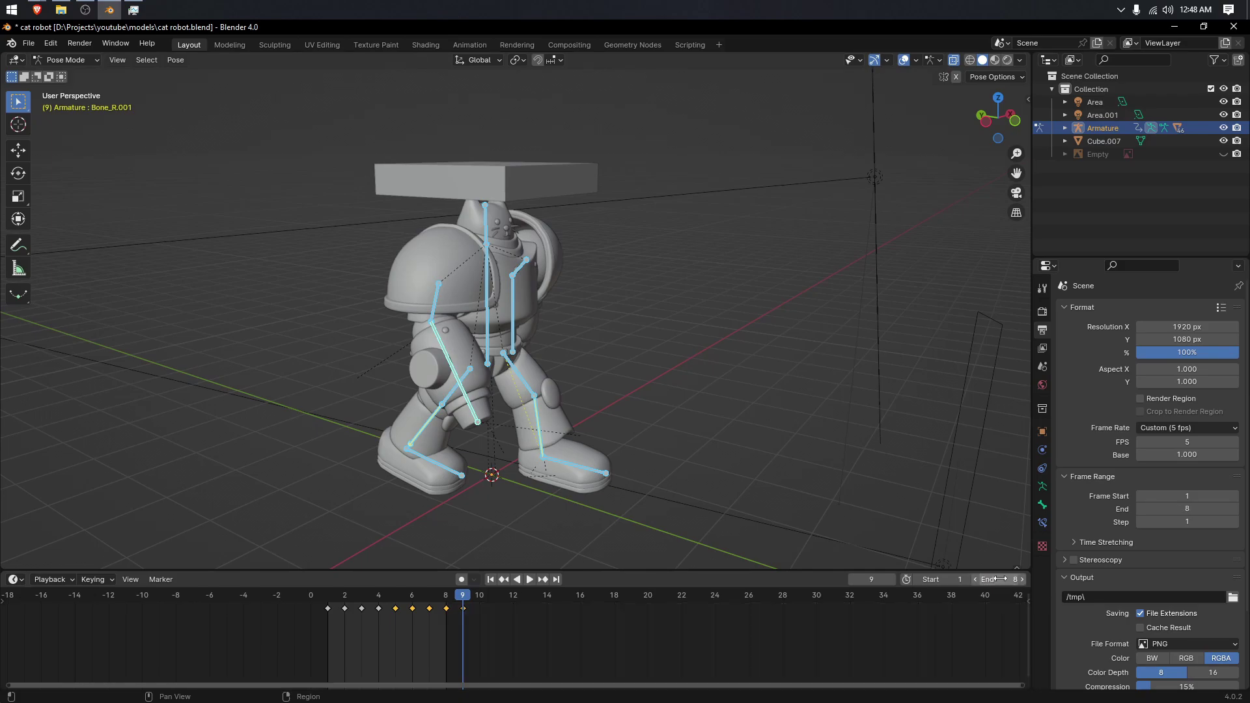
# Step: Play the shortened frame range from frame 1 to check the loop, and stop on frame 5
pyautogui.click(322, 627)
pyautogui.press('space')
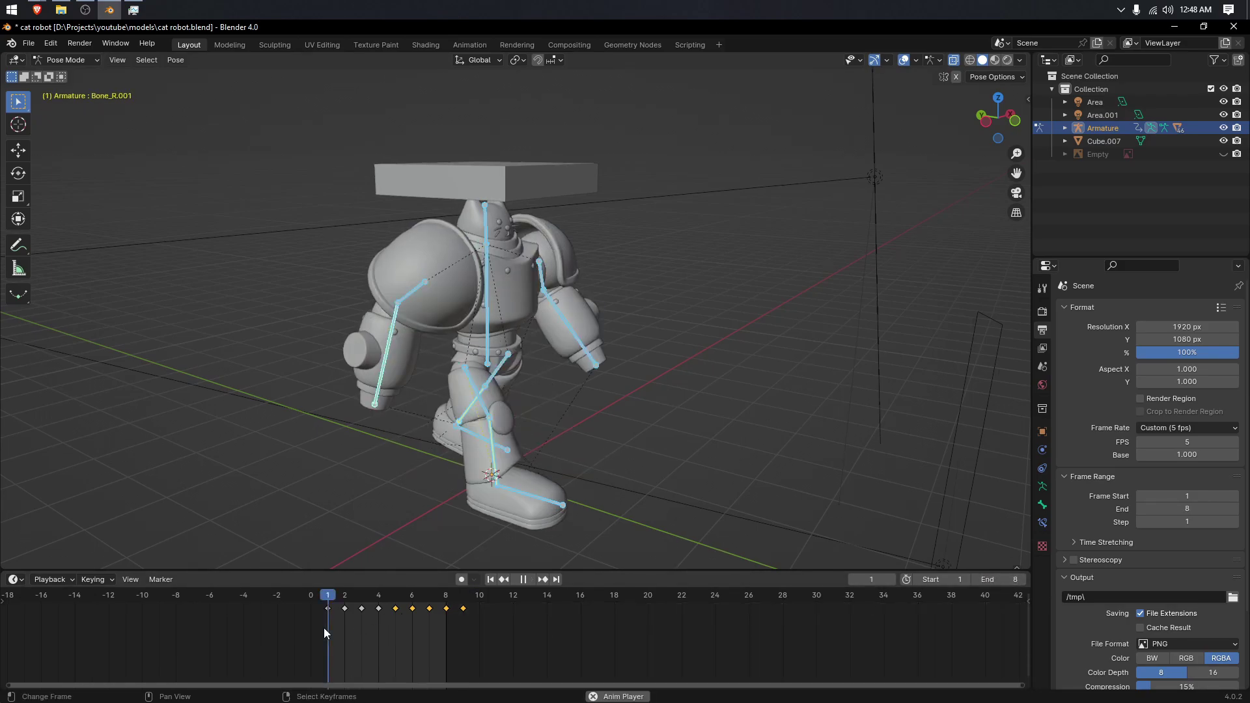
pyautogui.press('space')
pyautogui.moveTo(386, 627)
pyautogui.mouseDown()
pyautogui.moveTo(398, 625)
pyautogui.moveTo(325, 614)
pyautogui.moveTo(397, 616)
pyautogui.mouseUp()
# Step: Switch to Object Mode and delete the box above the robot's head
pyautogui.moveTo(533, 375); pyautogui.dragTo(558, 270, button='middle')
pyautogui.hotkey('ctrl', 'Tab')
pyautogui.click(566, 184)
pyautogui.press('x')
pyautogui.click(572, 185)
# Step: Return the armature to Pose Mode, copy the frame 5 pose, paste it flipped on the X-axis and insert a keyframe for it
pyautogui.click(509, 214)
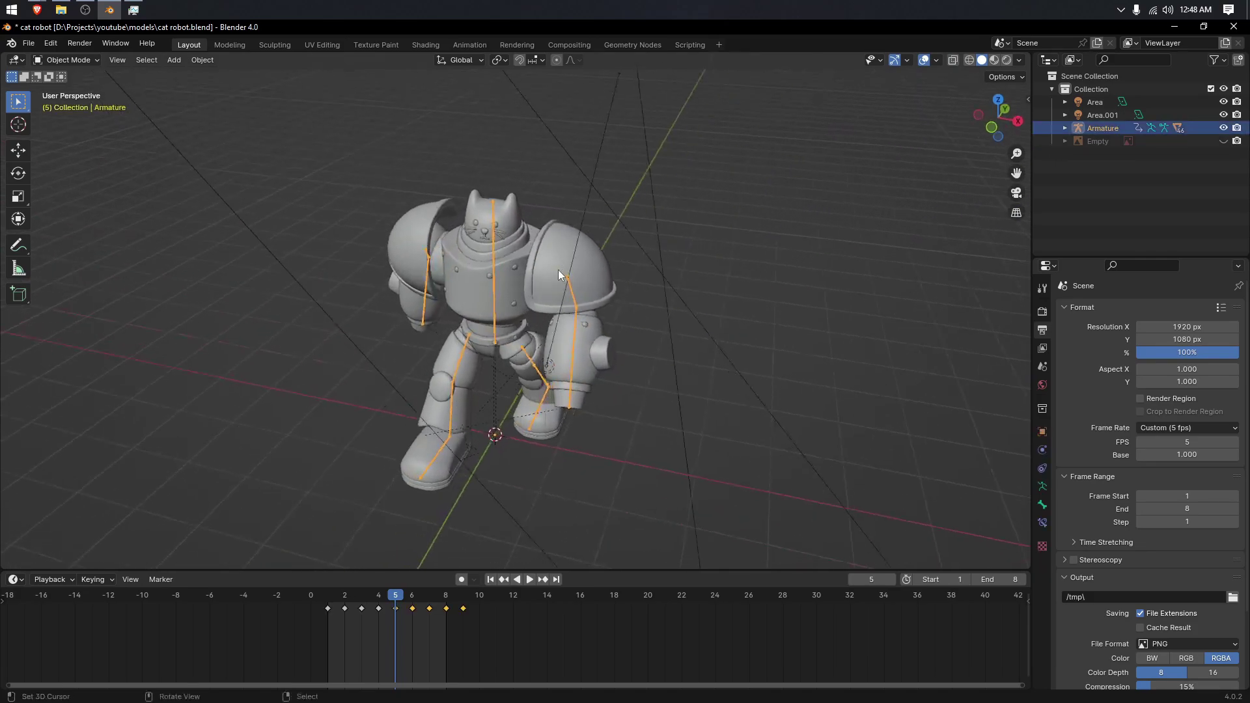
pyautogui.scroll(2, 558, 270)
pyautogui.hotkey('ctrl', 'Tab')
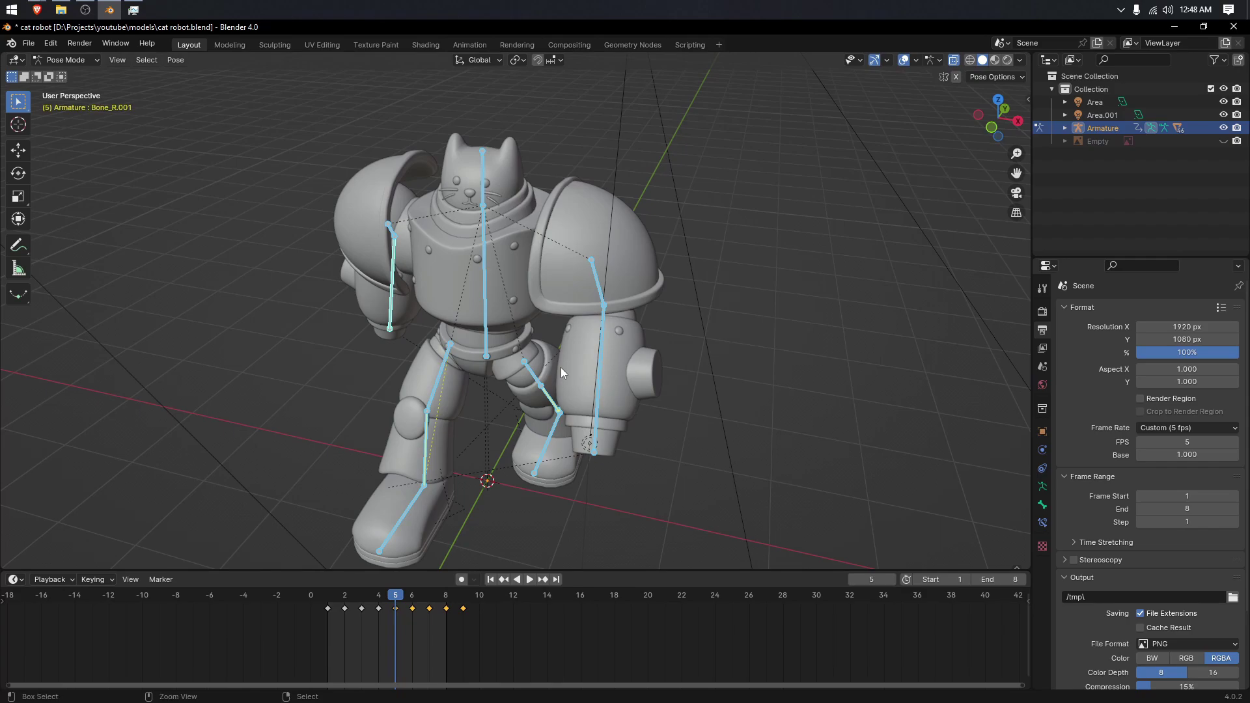
pyautogui.hotkey('ctrl', 'c')
pyautogui.hotkey('ctrl', 'shift', 'v')
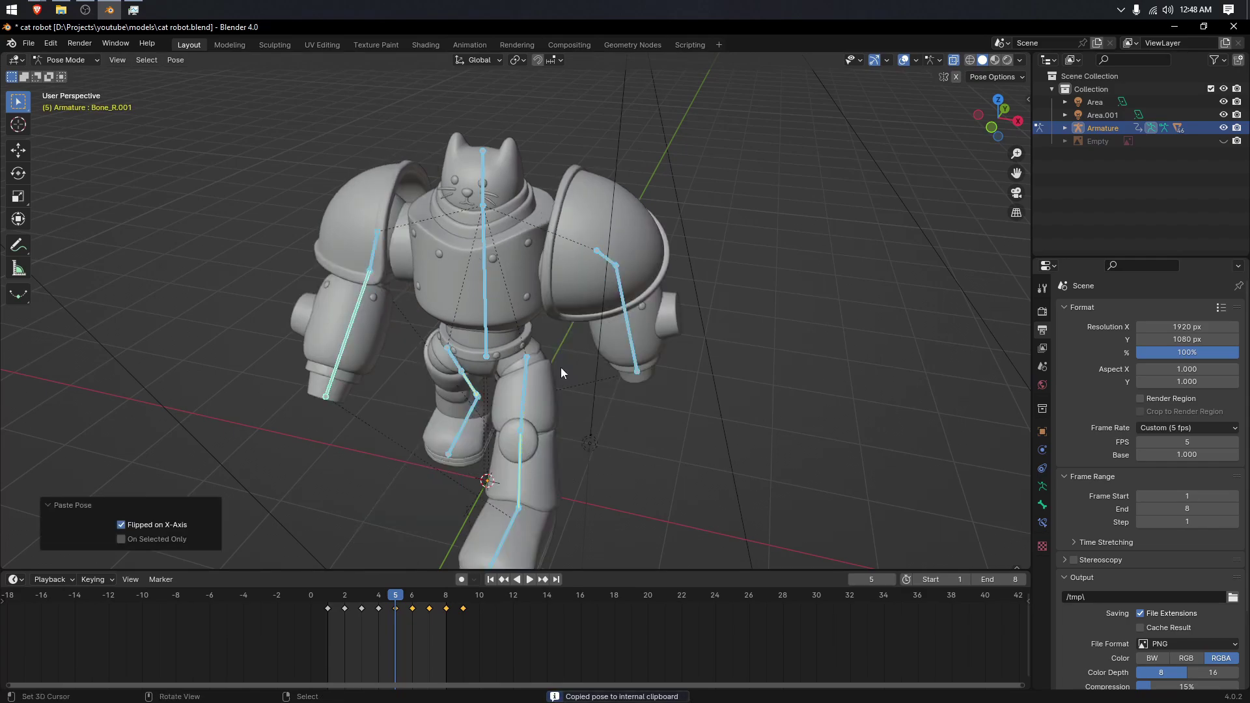
pyautogui.press('i')
pyautogui.click(560, 367)
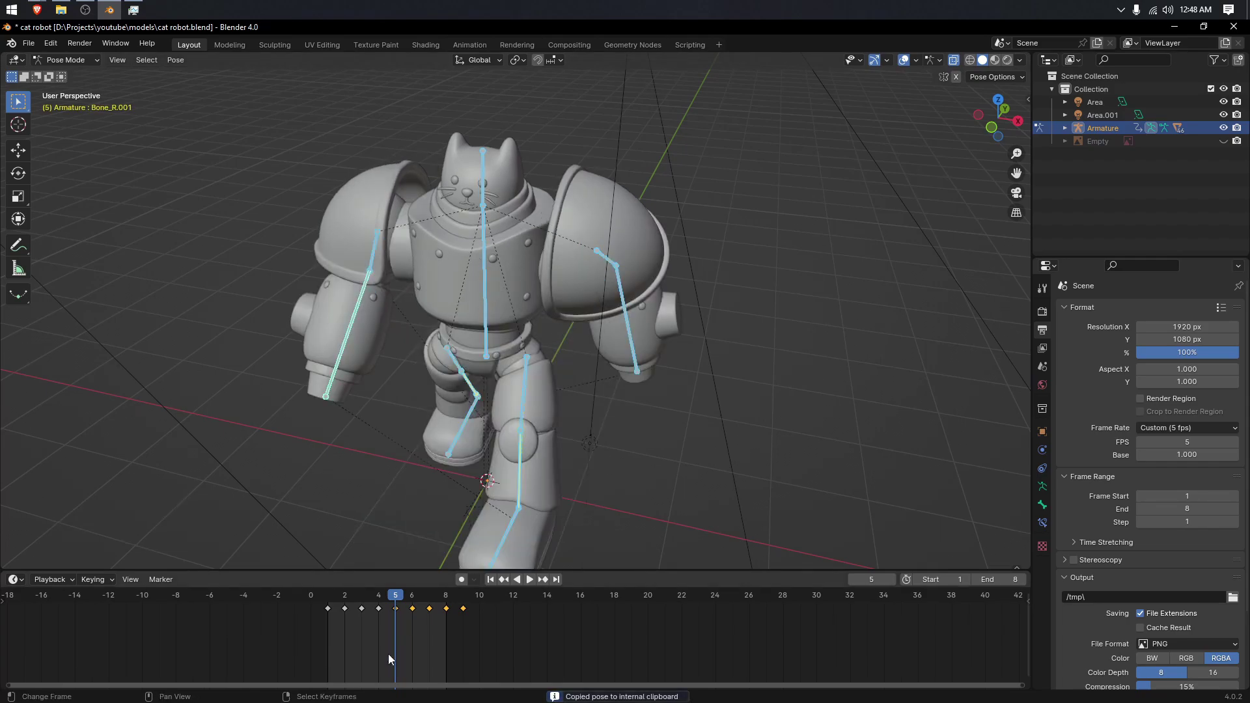
# Step: On frame 6, copy the pose, paste it flipped on the X-axis and insert a keyframe for it
pyautogui.click(412, 616)
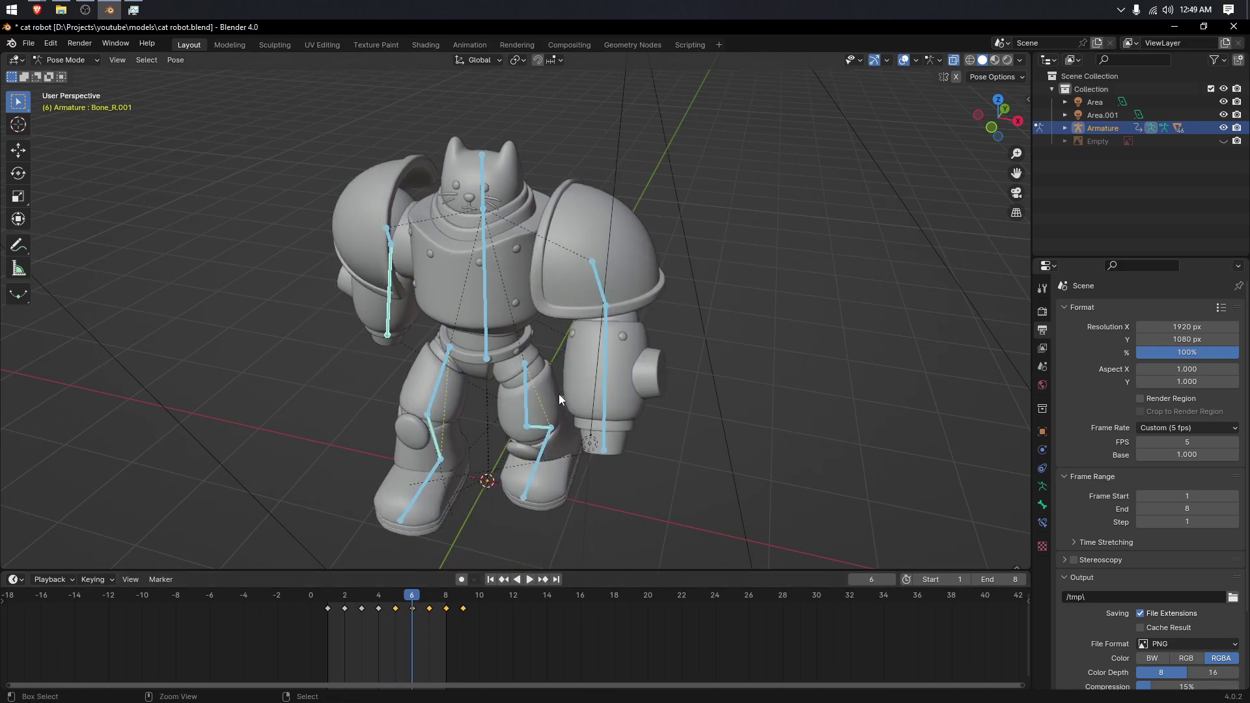
pyautogui.hotkey('ctrl', 'c')
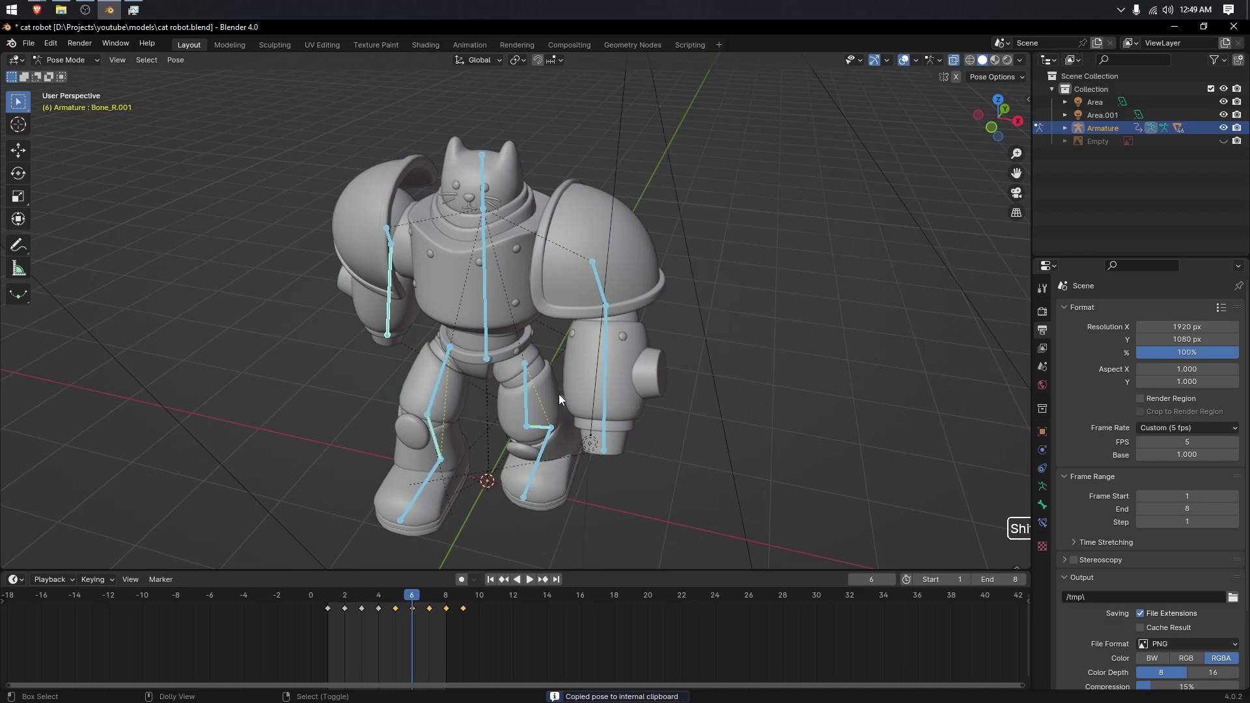
pyautogui.hotkey('ctrl', 'shift', 'v')
pyautogui.press('i')
pyautogui.click(558, 393)
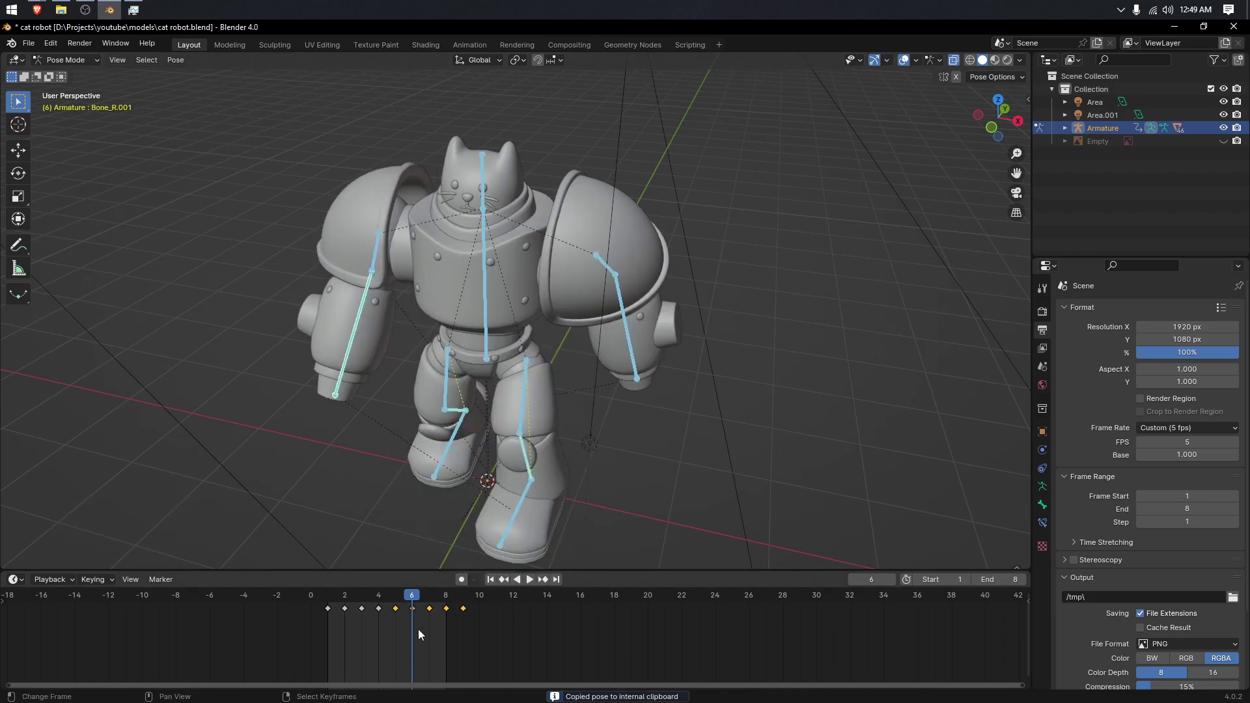
# Step: On frame 7, copy the pose, paste it flipped on the X-axis and insert a Location & Rotation keyframe
pyautogui.click(427, 614)
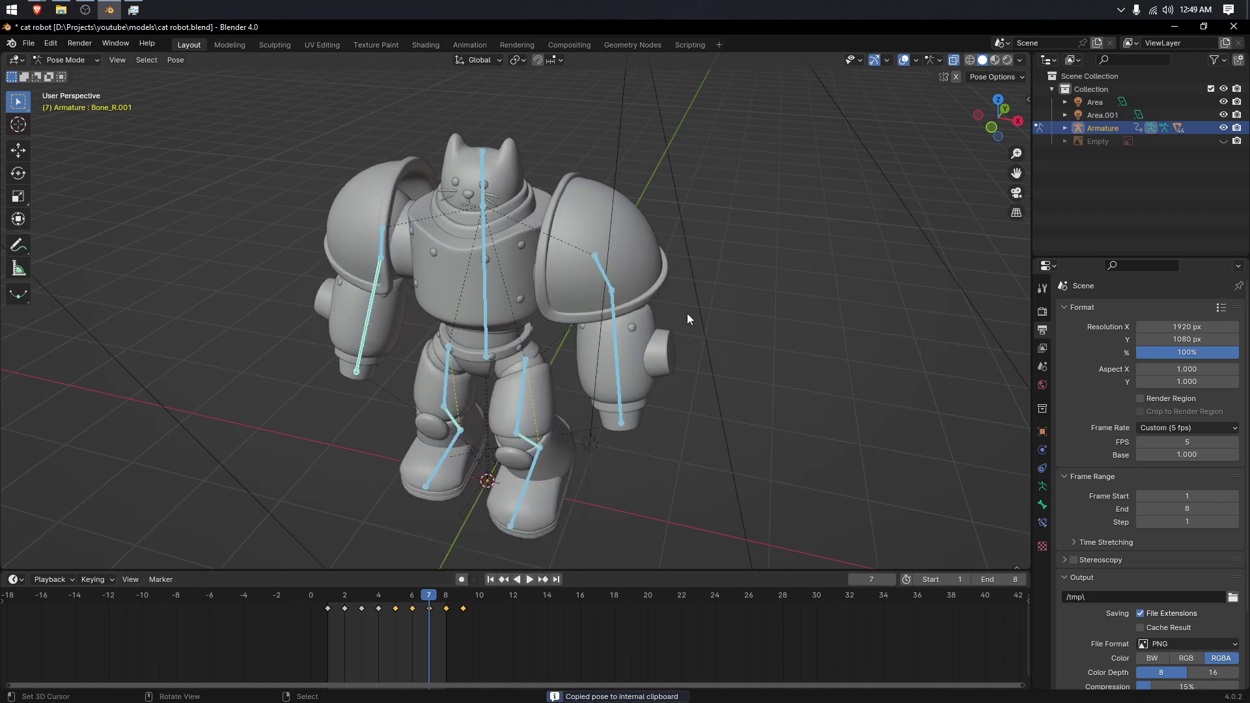
pyautogui.click(1026, 95)
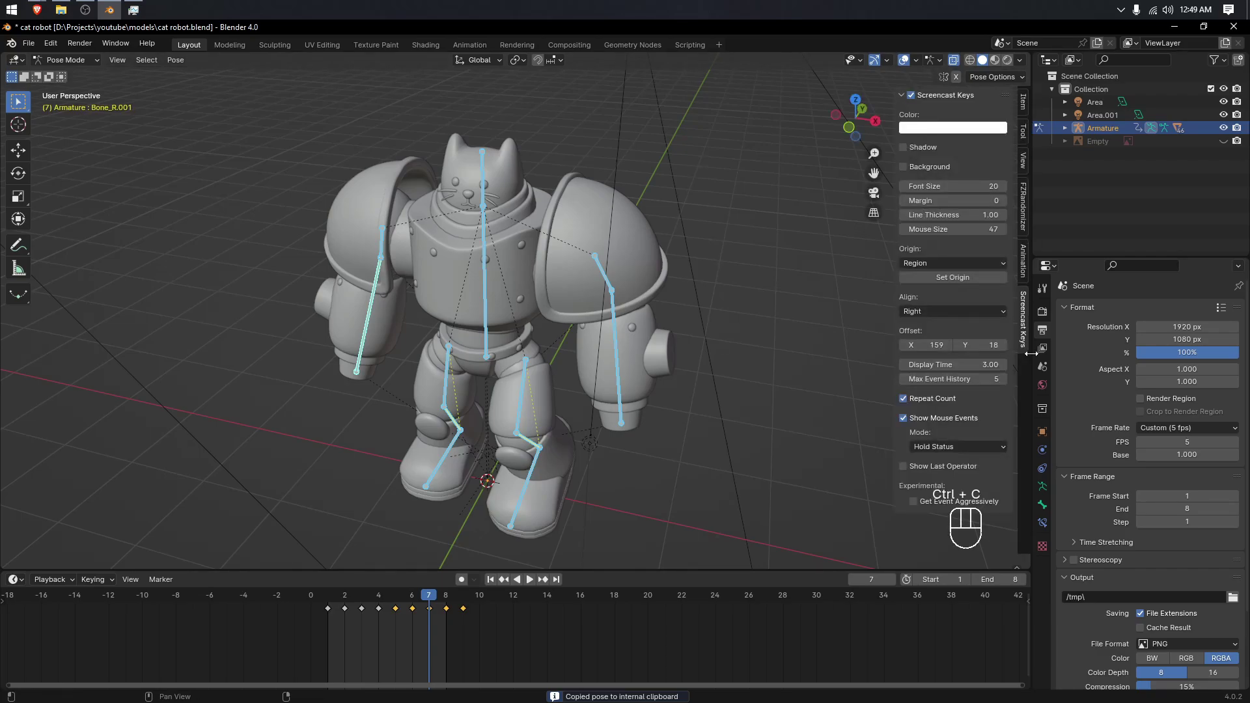
pyautogui.press('n')
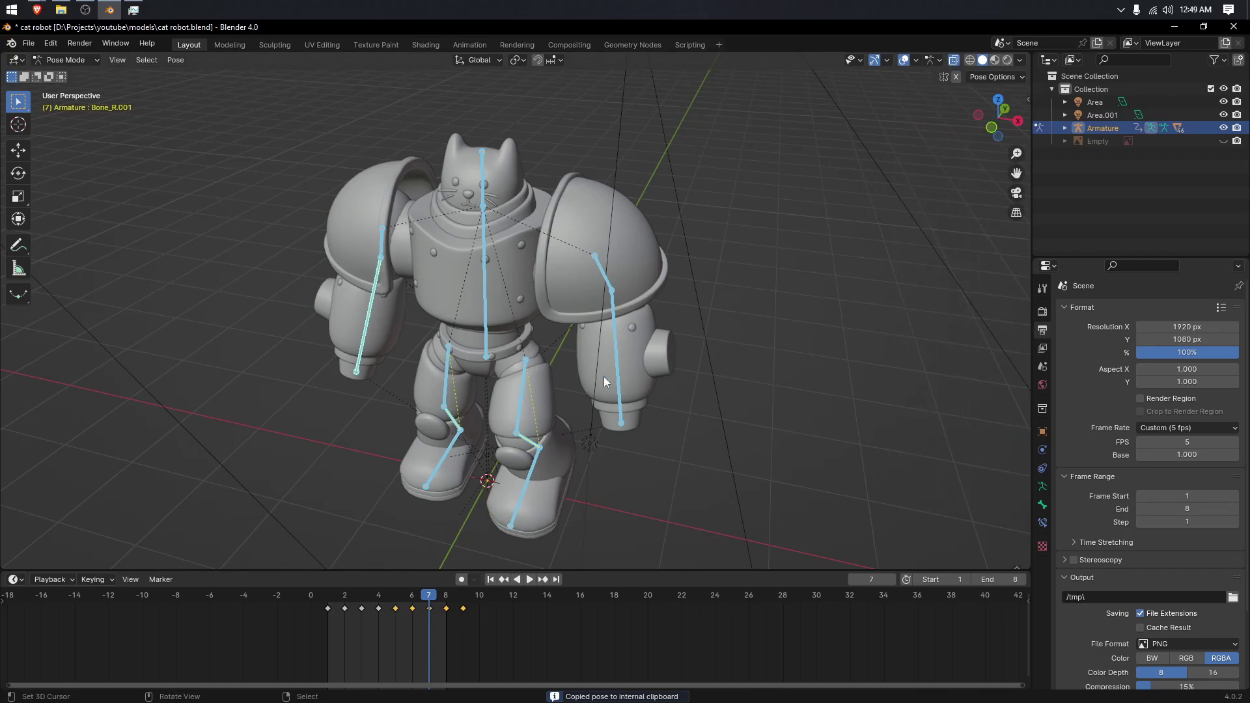
pyautogui.hotkey('ctrl', 'c')
pyautogui.hotkey('ctrl', 'shift', 'v')
pyautogui.press('k')
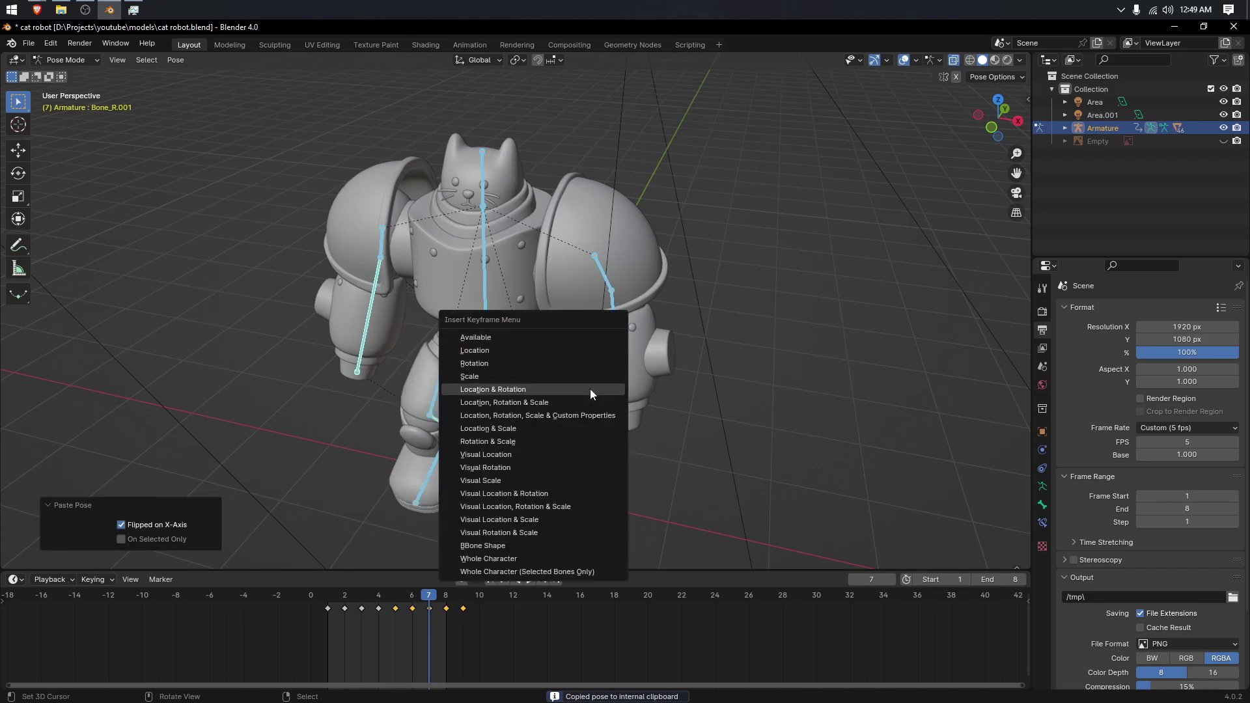
pyautogui.click(590, 388)
# Step: On frame 8, copy the pose, paste it X-flipped and key its location and rotation
pyautogui.press('Right')
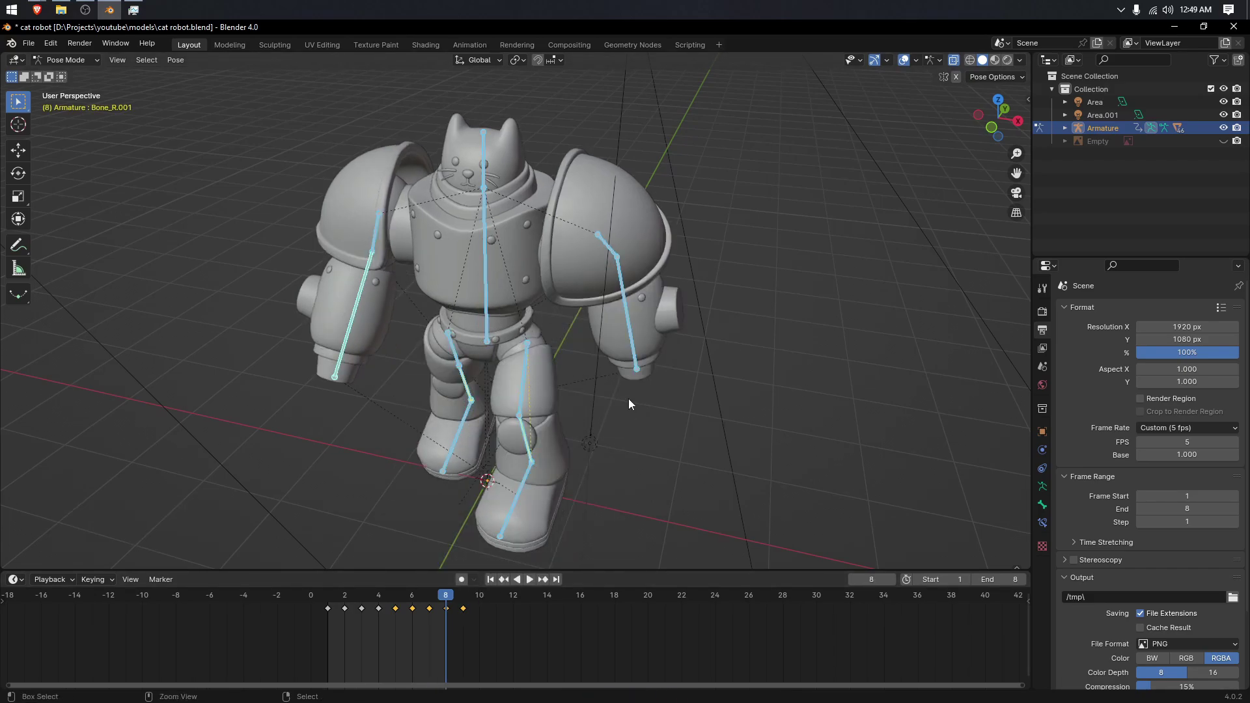
pyautogui.hotkey('ctrl', 'c')
pyautogui.hotkey('ctrl', 'shift', 'v')
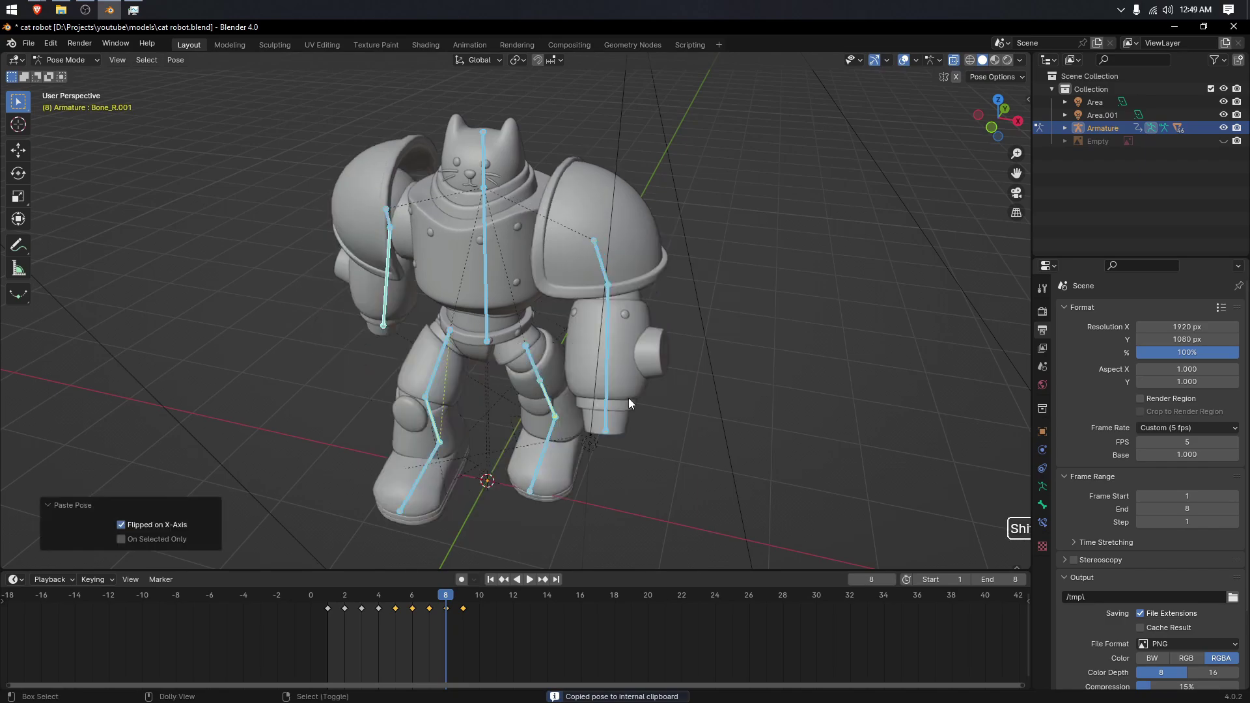
pyautogui.press('k')
pyautogui.click(629, 403)
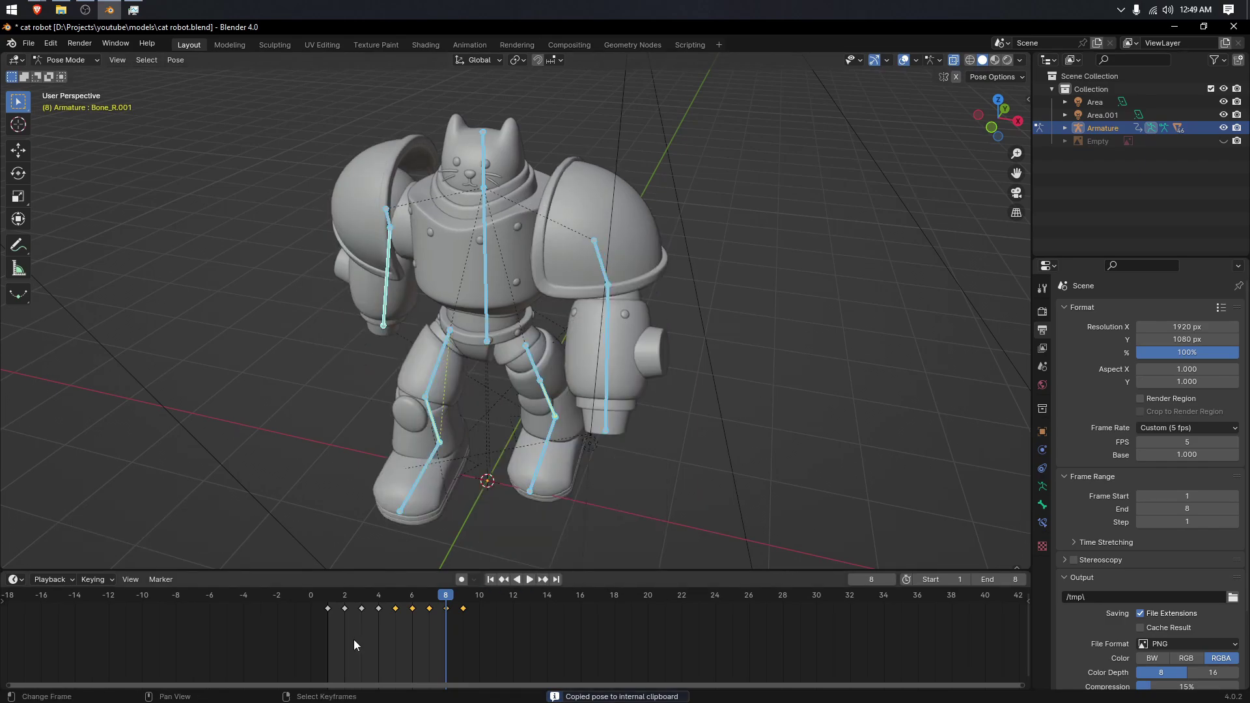
# Step: Play the eight-frame walk cycle and inspect the motion from another angle
pyautogui.press('space')
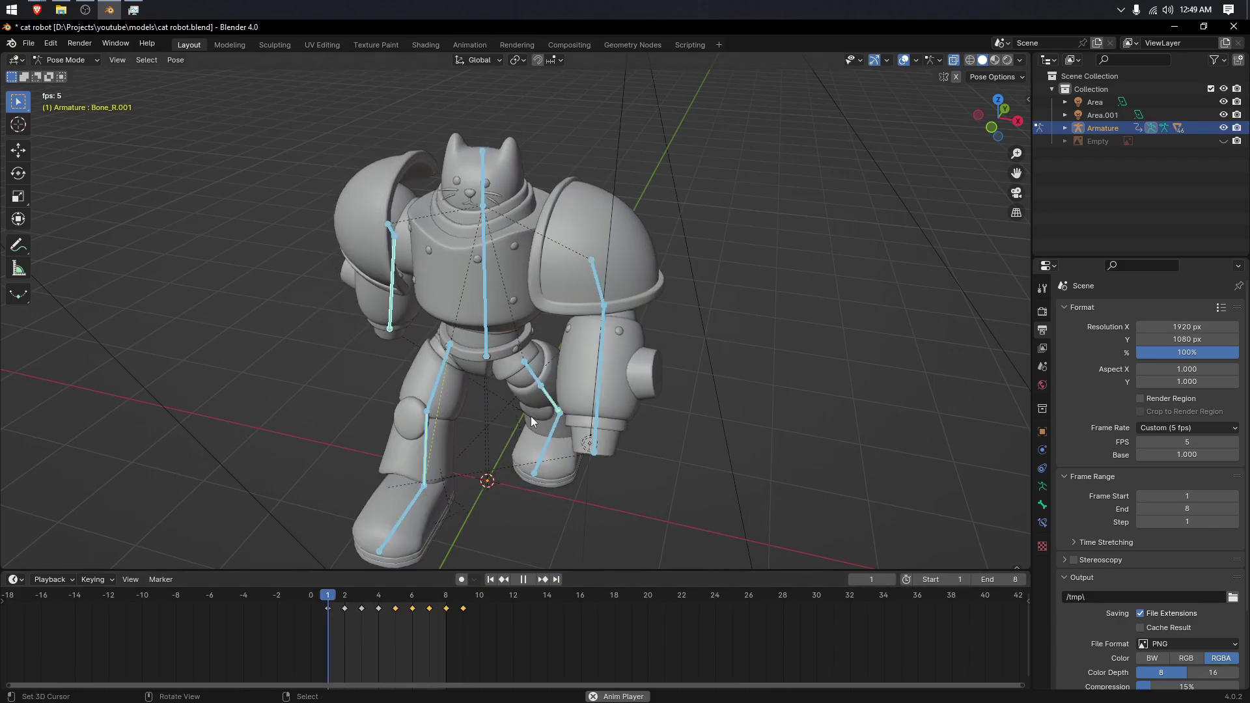
pyautogui.scroll(-1, 515, 394)
pyautogui.moveTo(504, 385); pyautogui.dragTo(552, 365, button='middle')
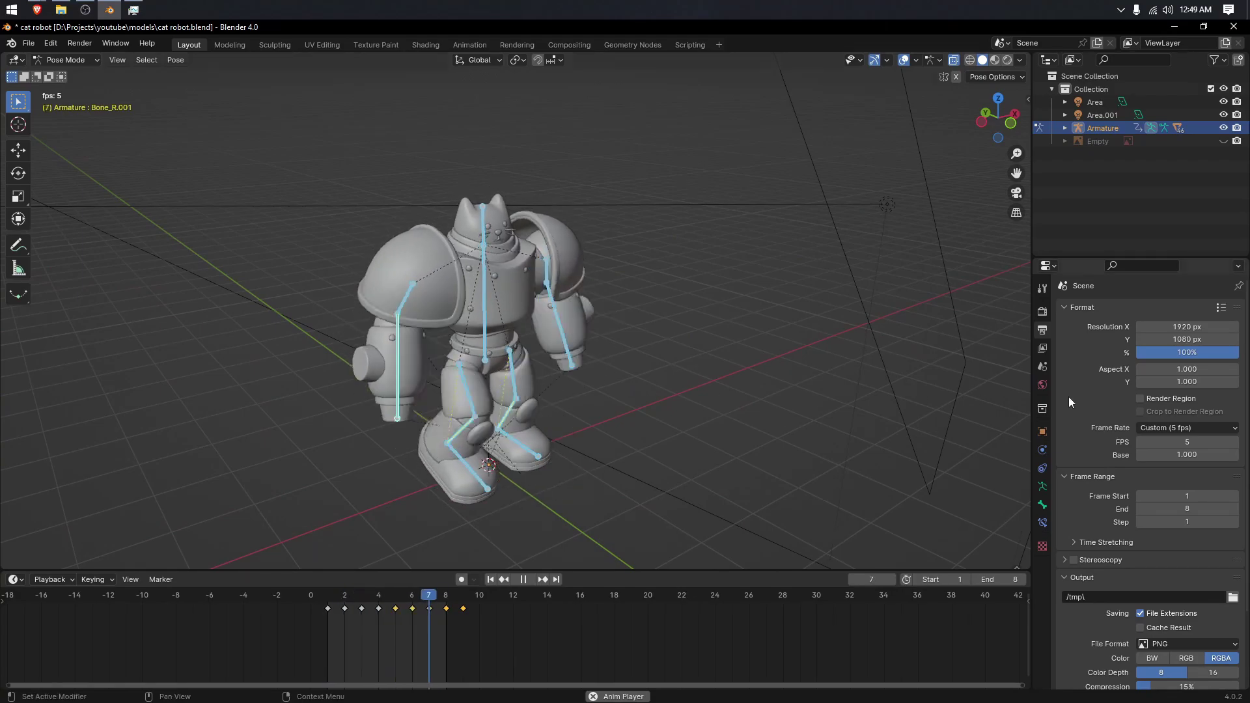
# Step: Try playing the walk cycle at 10 fps and at 8 fps
pyautogui.click(1182, 442)
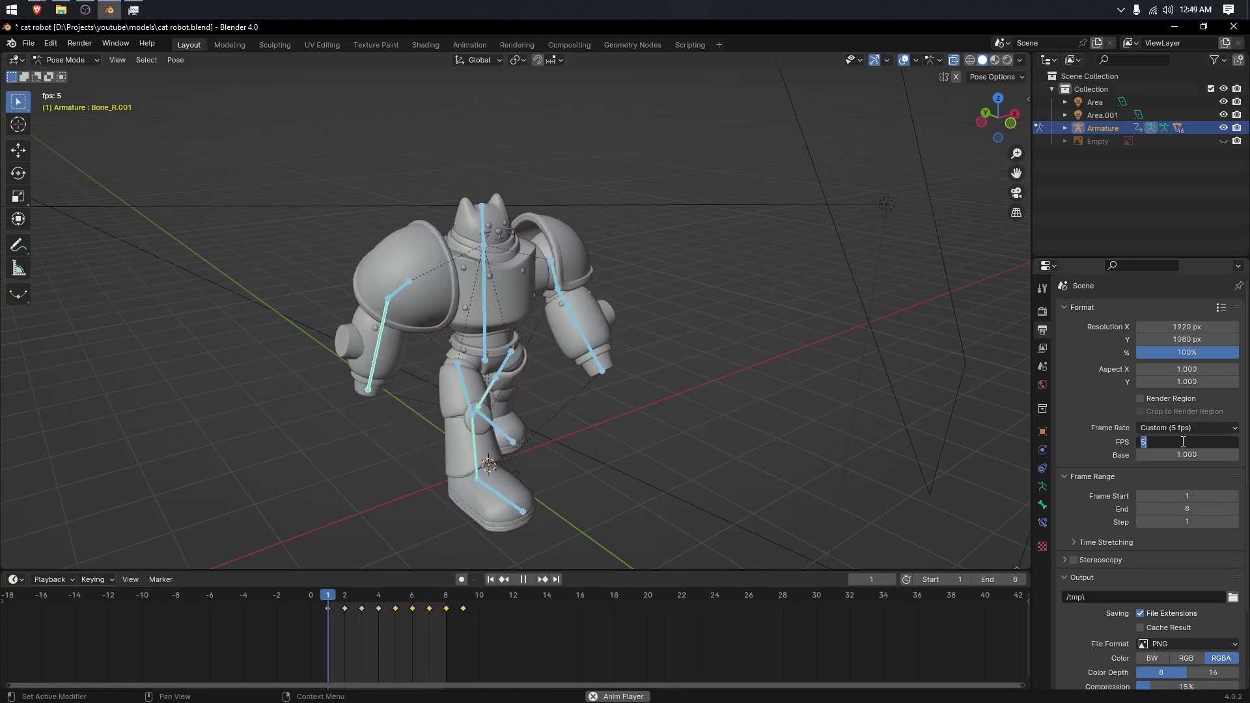
pyautogui.write('10')
pyautogui.press('Return')
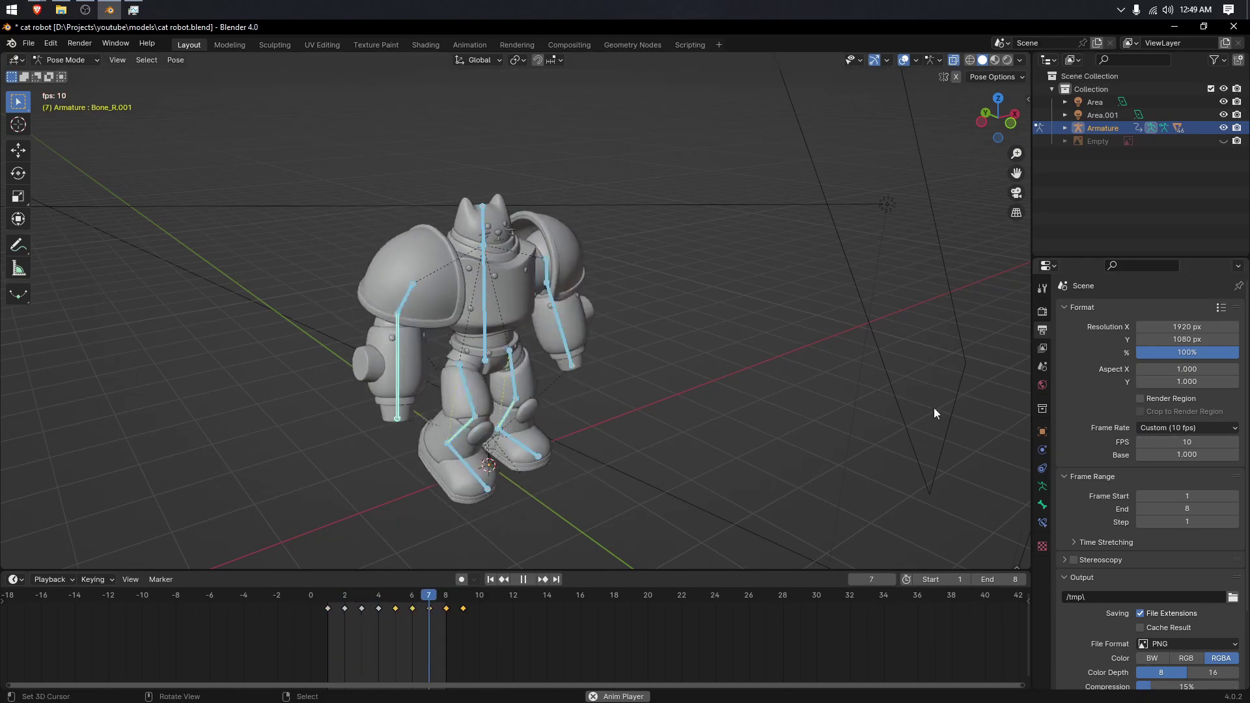
pyautogui.click(1185, 442)
pyautogui.write('8')
pyautogui.press('Return')
pyautogui.click(1187, 441)
pyautogui.click(807, 420)
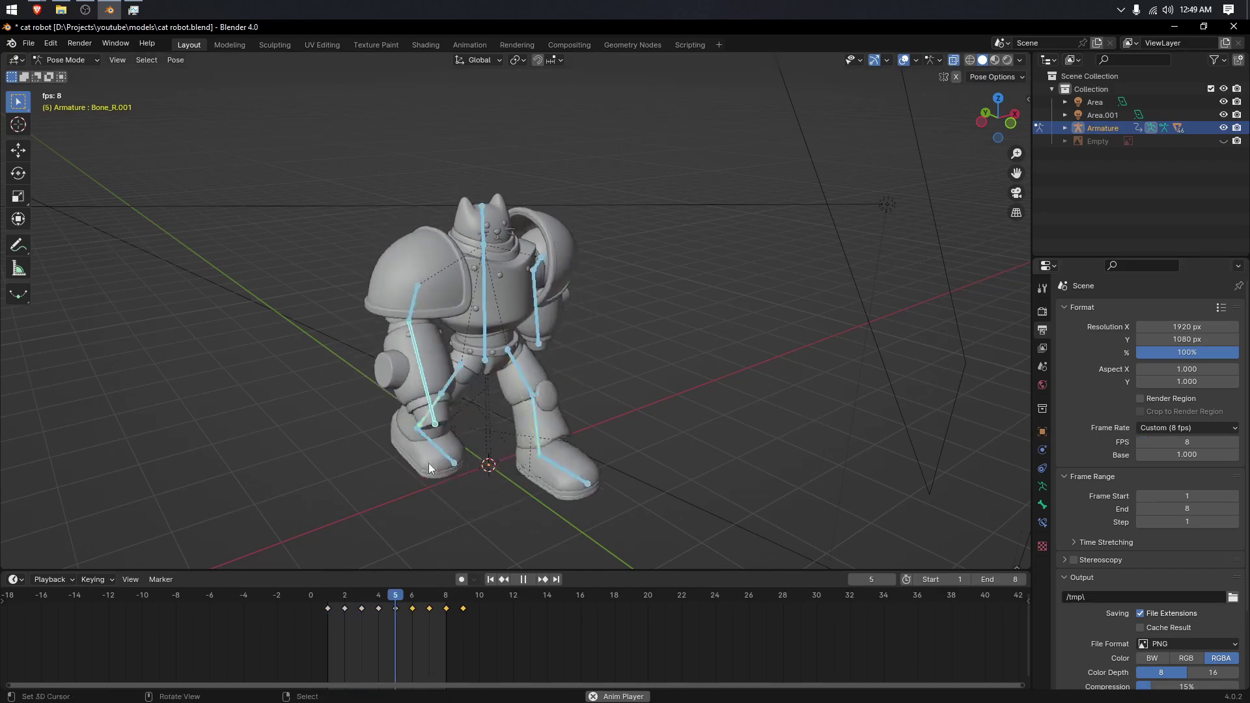
# Step: Set the scene's frame rate to 7 fps
pyautogui.click(1194, 442)
pyautogui.write('7')
pyautogui.press('Return')
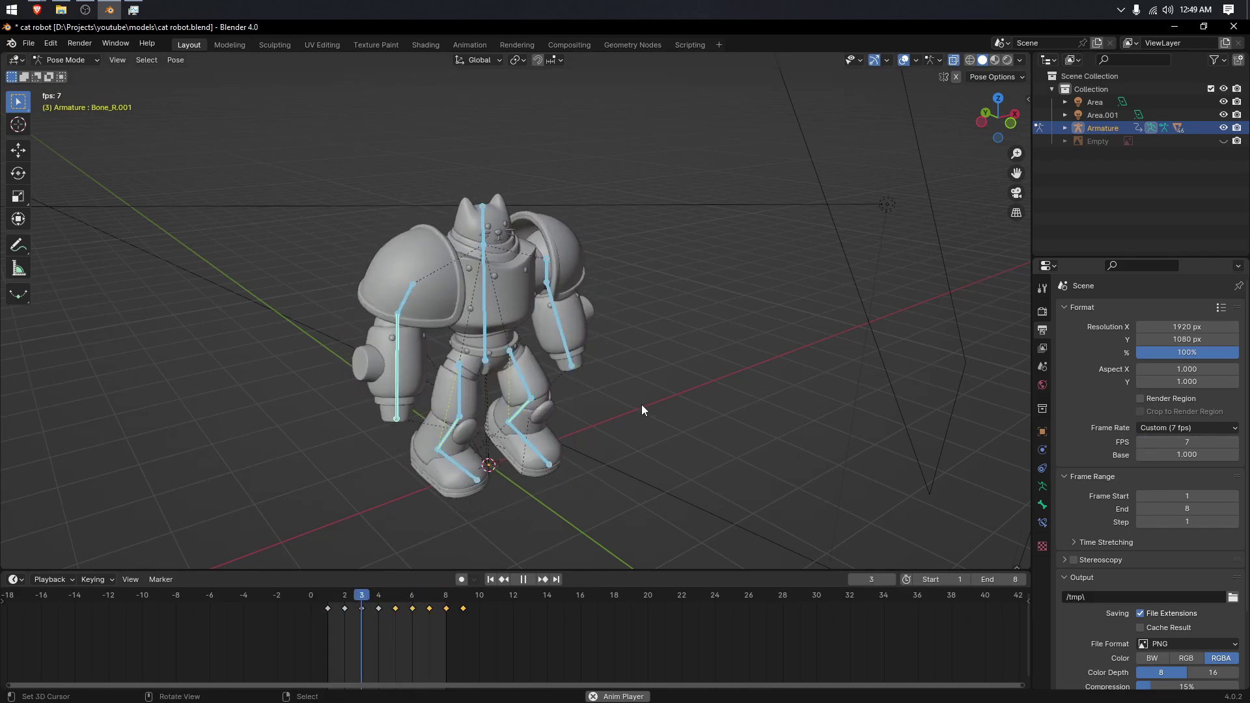
# Step: Show the robot in Material Preview shading, save the file and stop the playback
pyautogui.press('z')
pyautogui.click(621, 438)
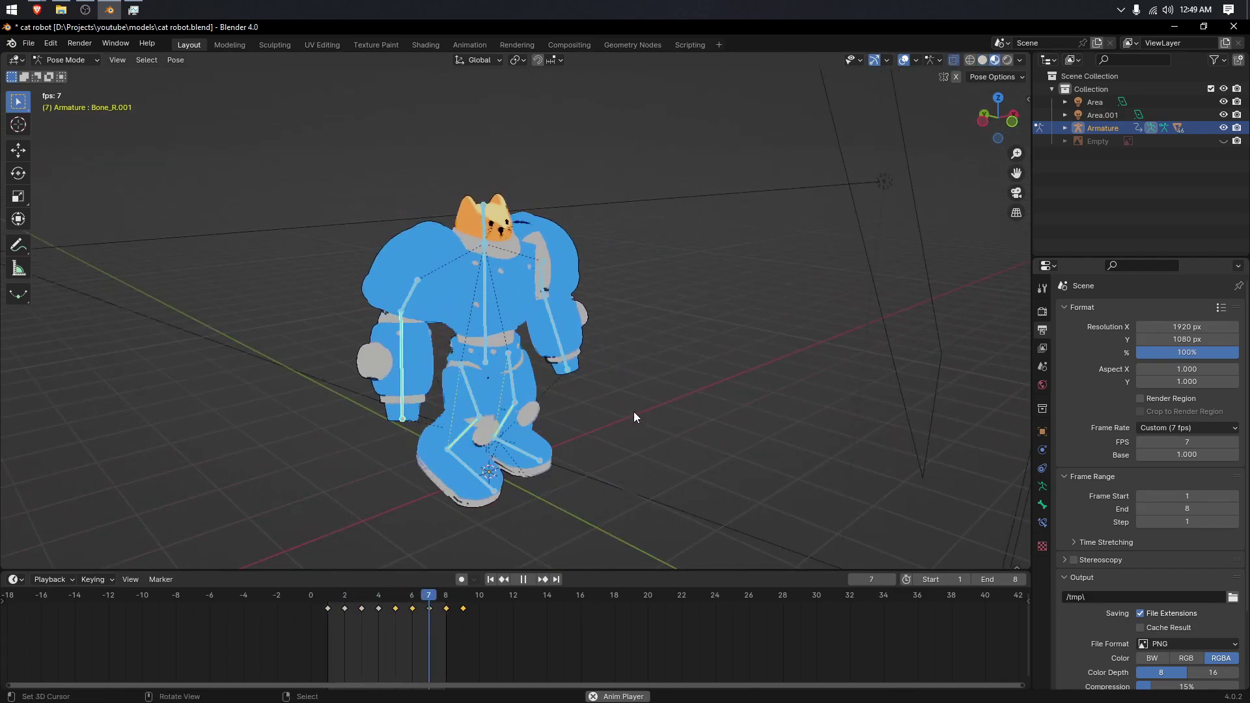
pyautogui.hotkey('ctrl', 's')
pyautogui.press('space')
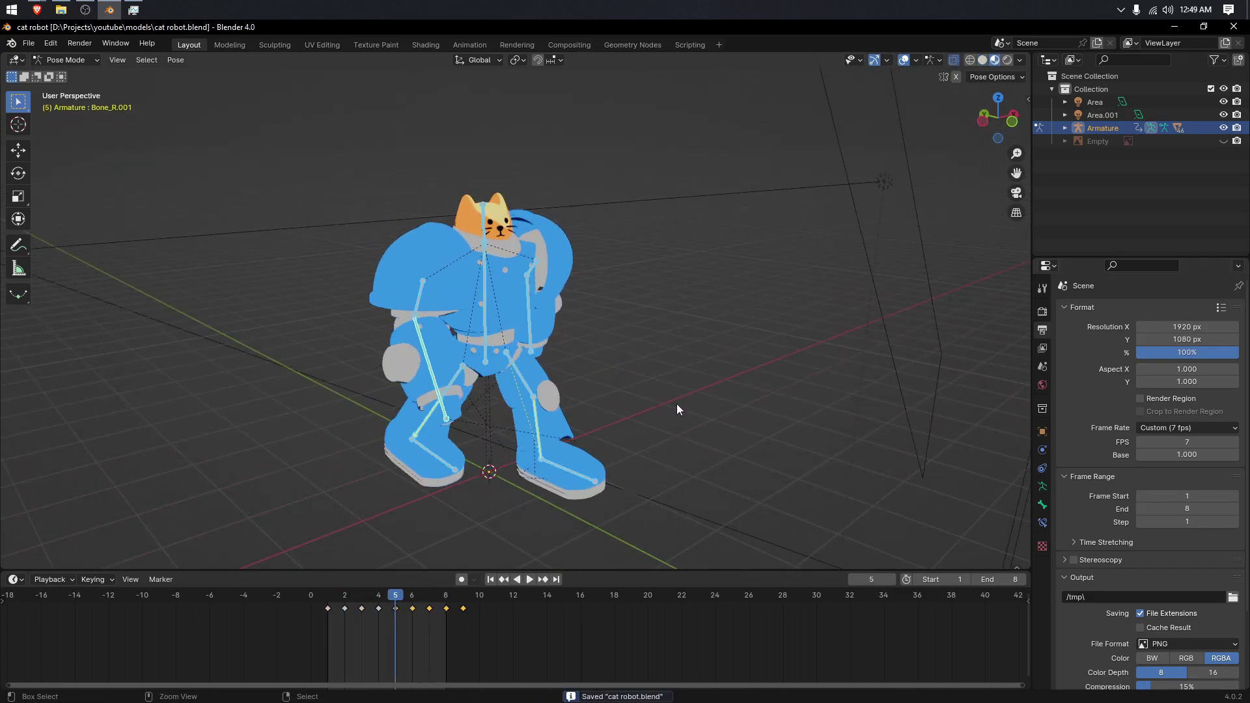
# Step: Switch to Object Mode, deselect the armature and add a camera from the front view
pyautogui.scroll(-3, 677, 409)
pyautogui.hotkey('ctrl', 'Tab')
pyautogui.moveTo(669, 362); pyautogui.dragTo(656, 341, button='middle')
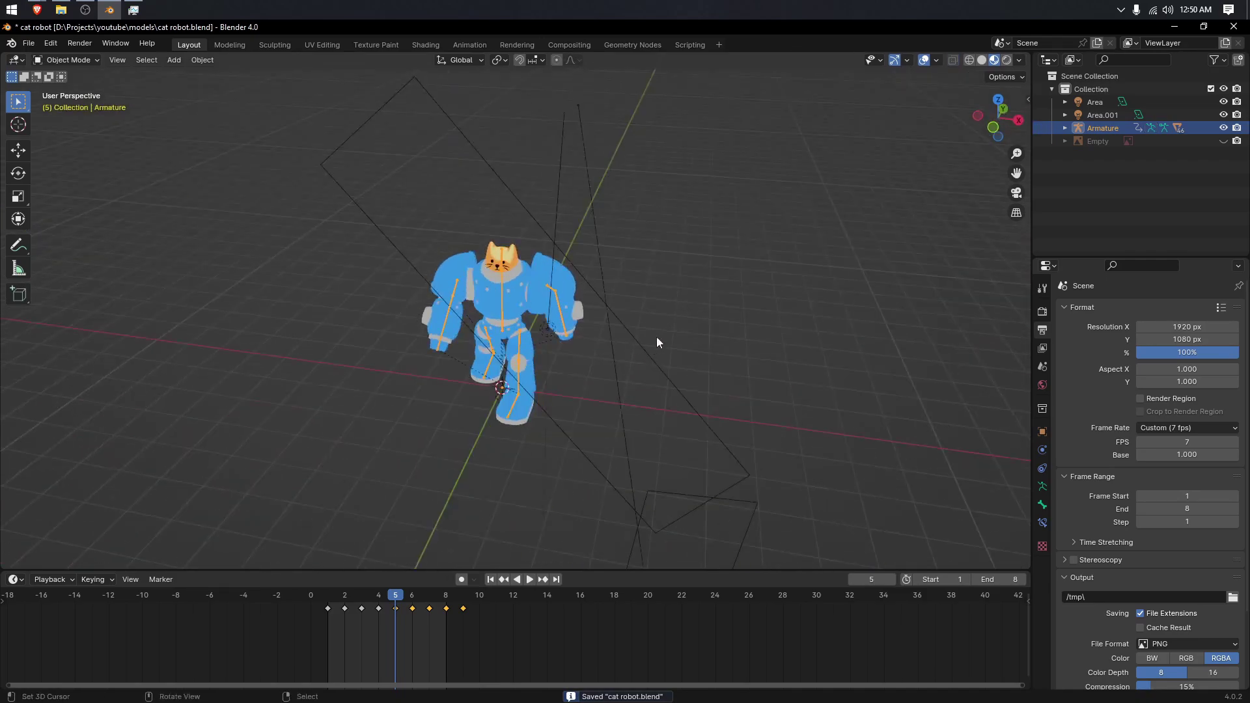
pyautogui.click(720, 311)
pyautogui.press('KP_1')
pyautogui.hotkey('shift', 'a')
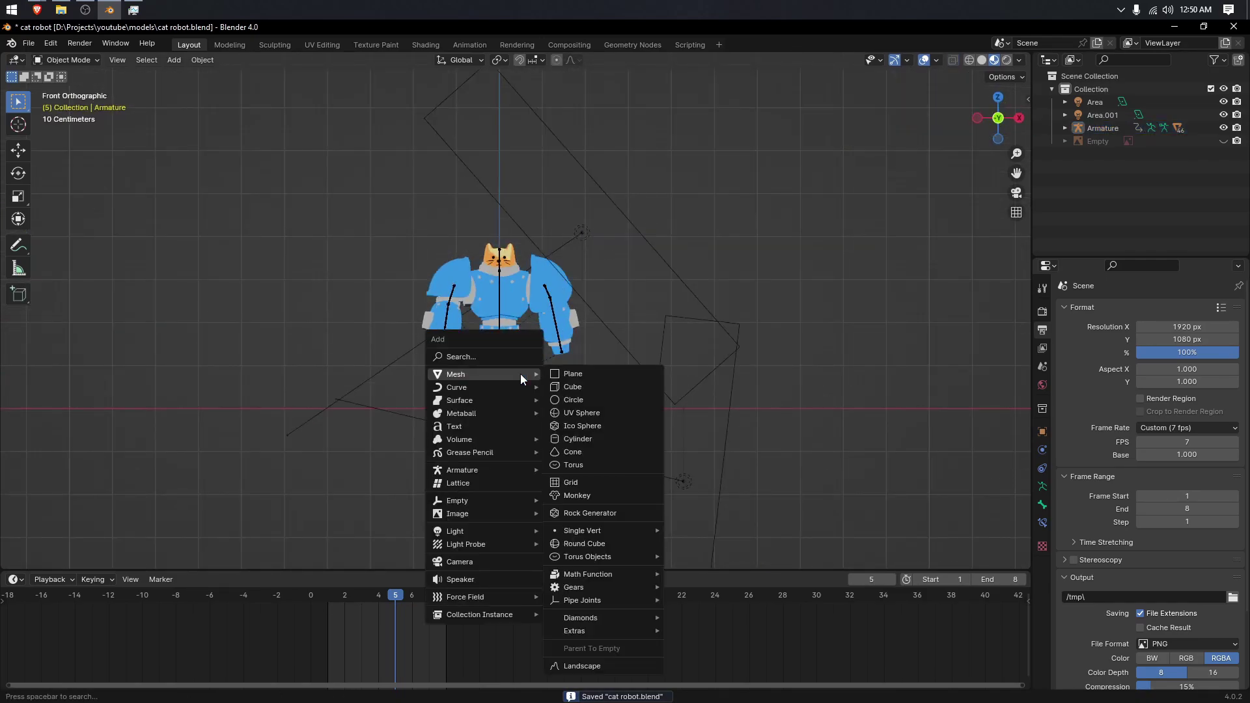
pyautogui.click(468, 560)
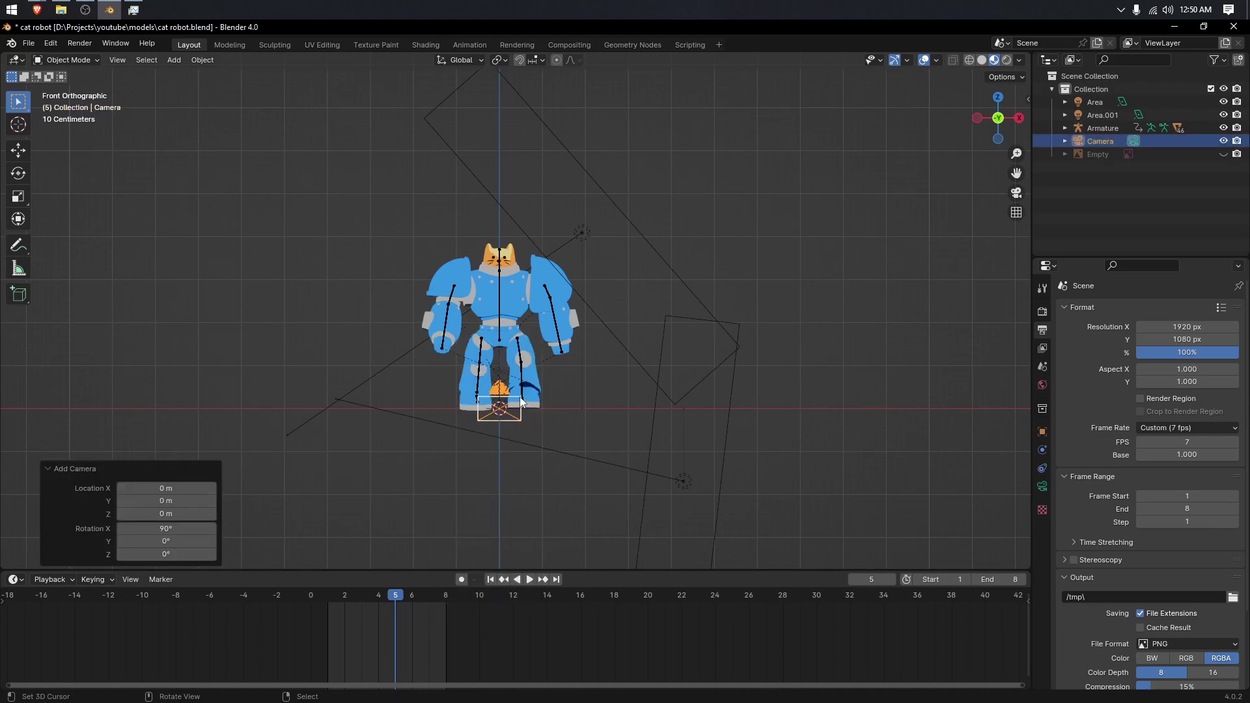
# Step: In the side view, move the camera about 7.4 m in front of the robot and 1.6 m up
pyautogui.press('KP_3')
pyautogui.press('g')
pyautogui.click(307, 349)
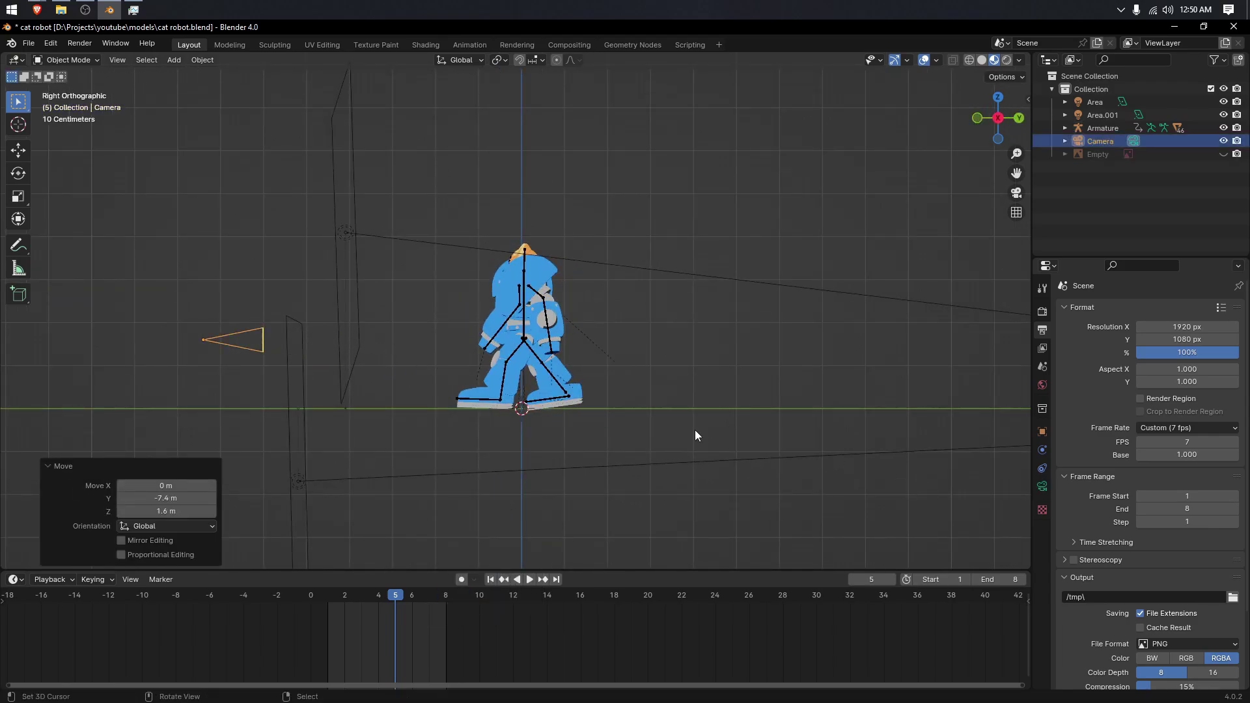
# Step: Look through the camera and change its lens type to Orthographic
pyautogui.press('KP_0')
pyautogui.click(1042, 486)
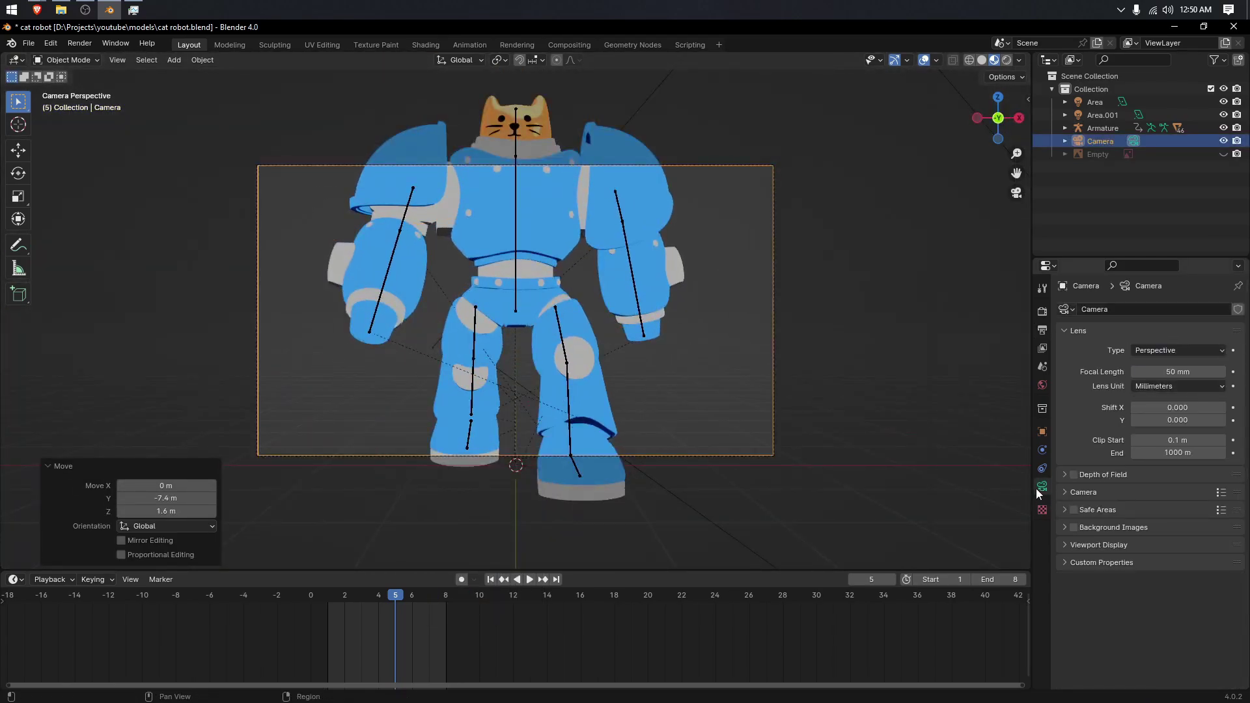
pyautogui.click(1174, 351)
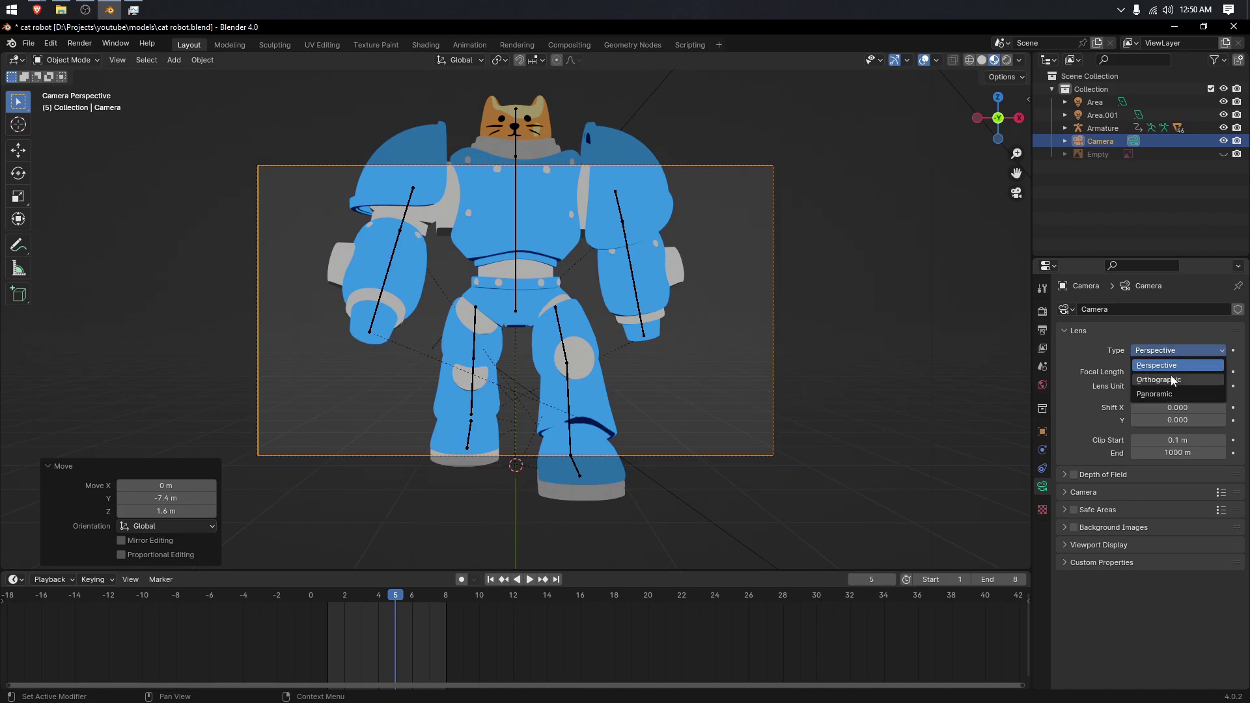
pyautogui.click(1170, 379)
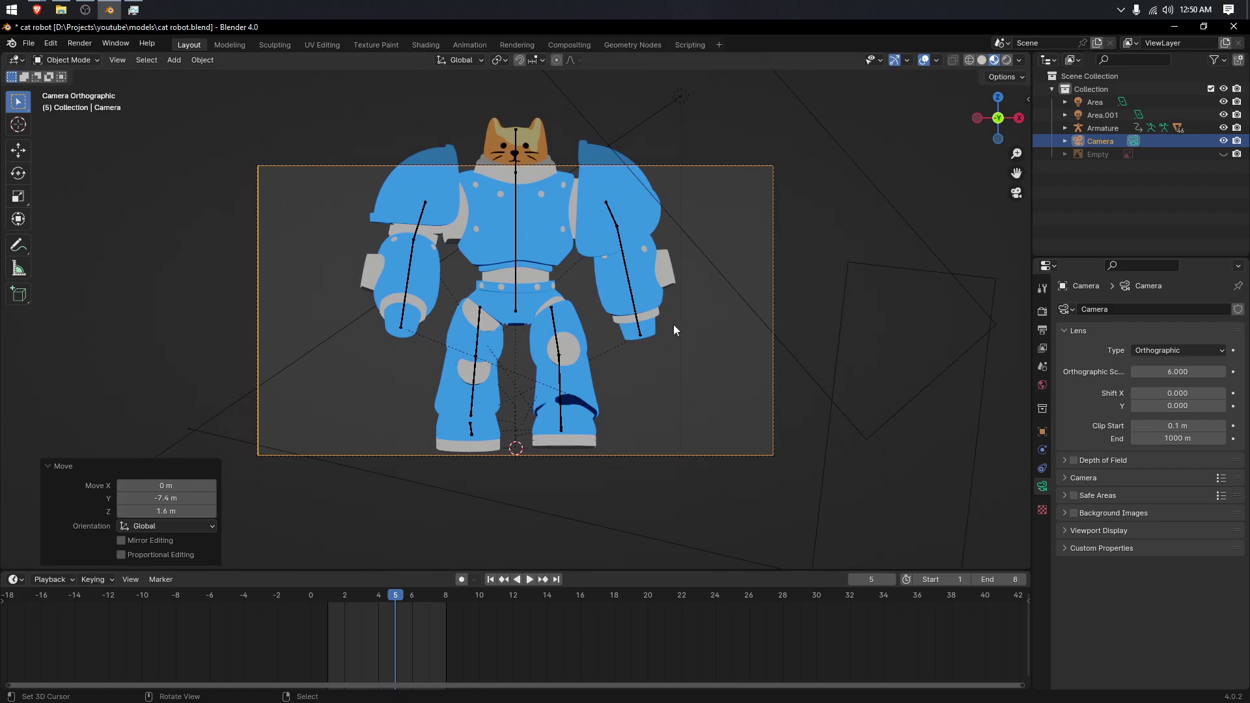
# Step: Set the output resolution to 1024 × 1024 px
pyautogui.click(1042, 312)
pyautogui.click(1042, 330)
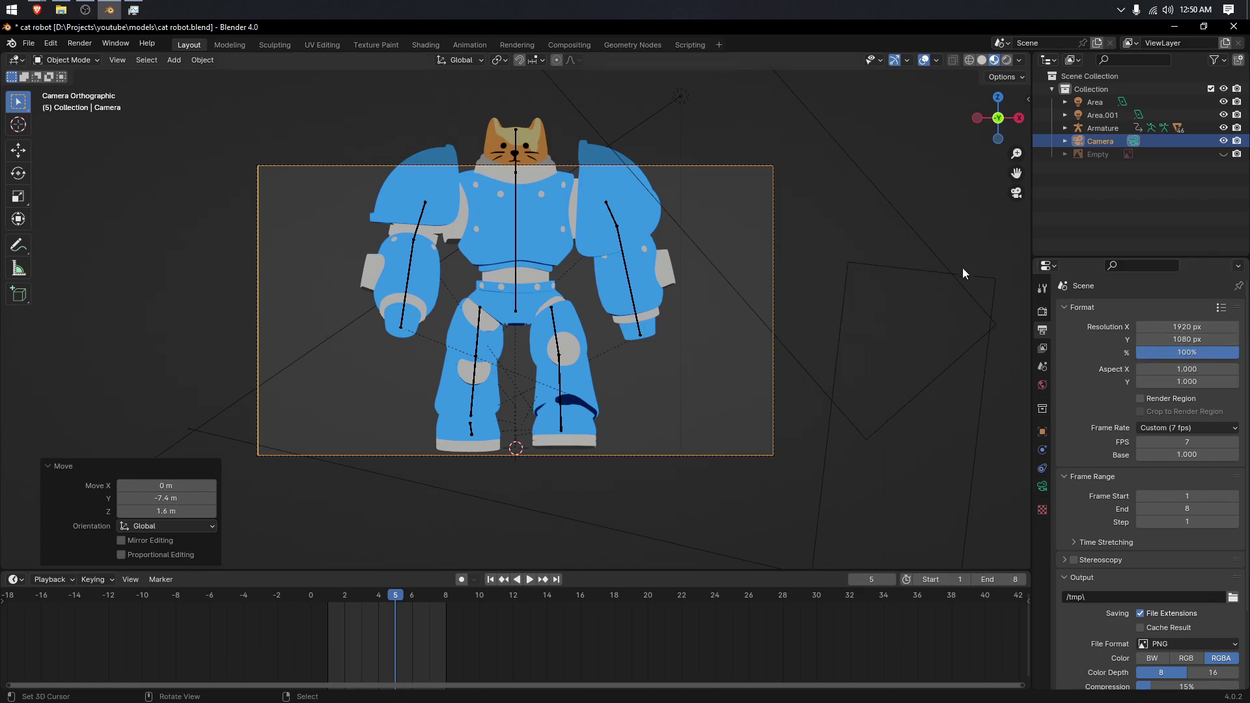
pyautogui.click(1186, 326)
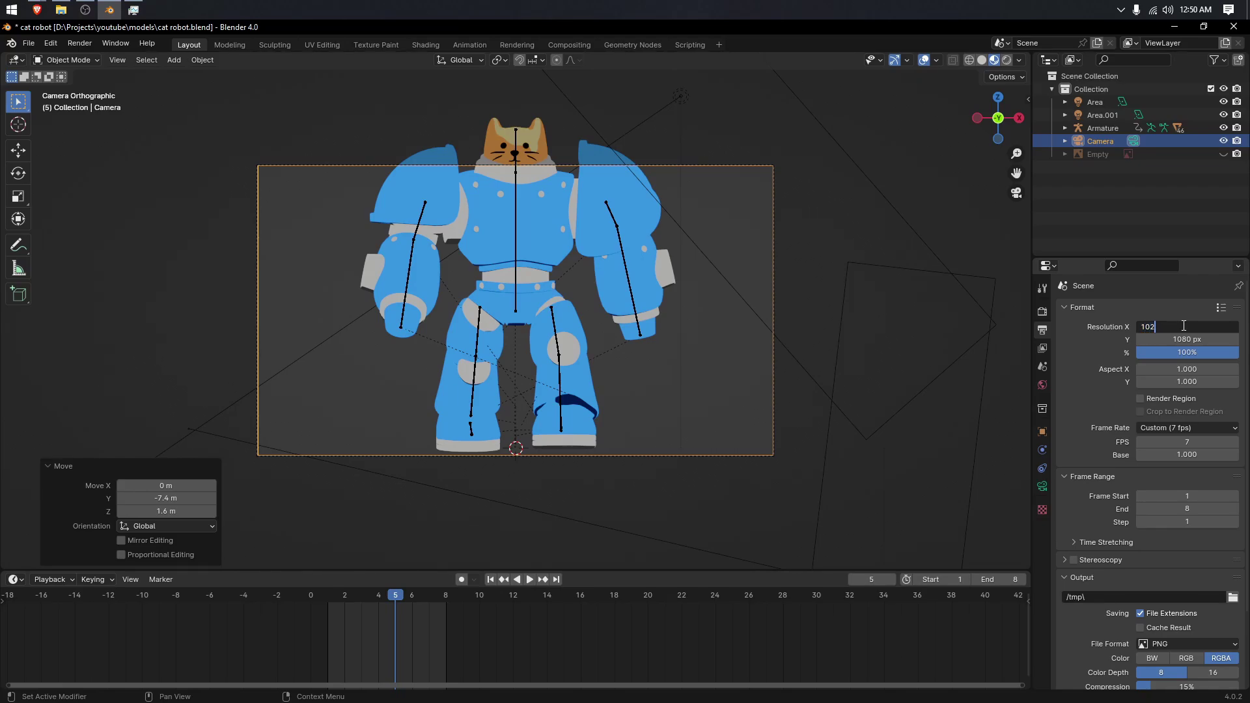
pyautogui.write('1024')
pyautogui.press('Return')
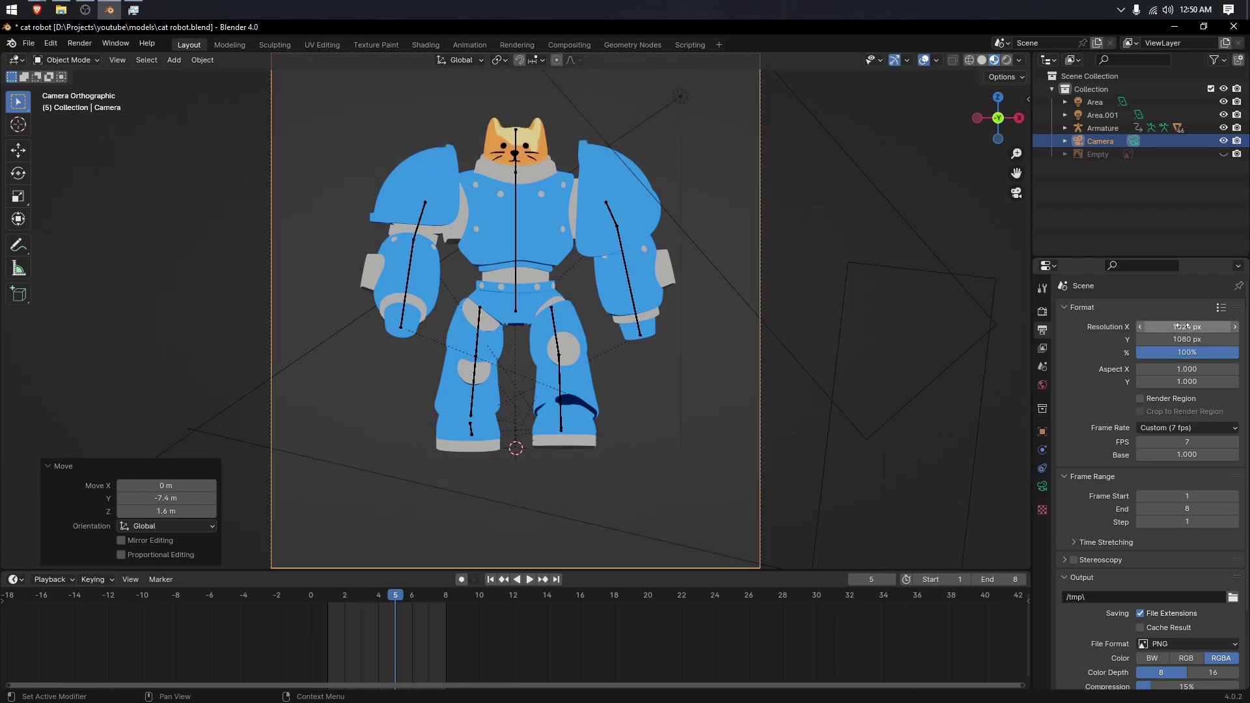
pyautogui.click(1184, 339)
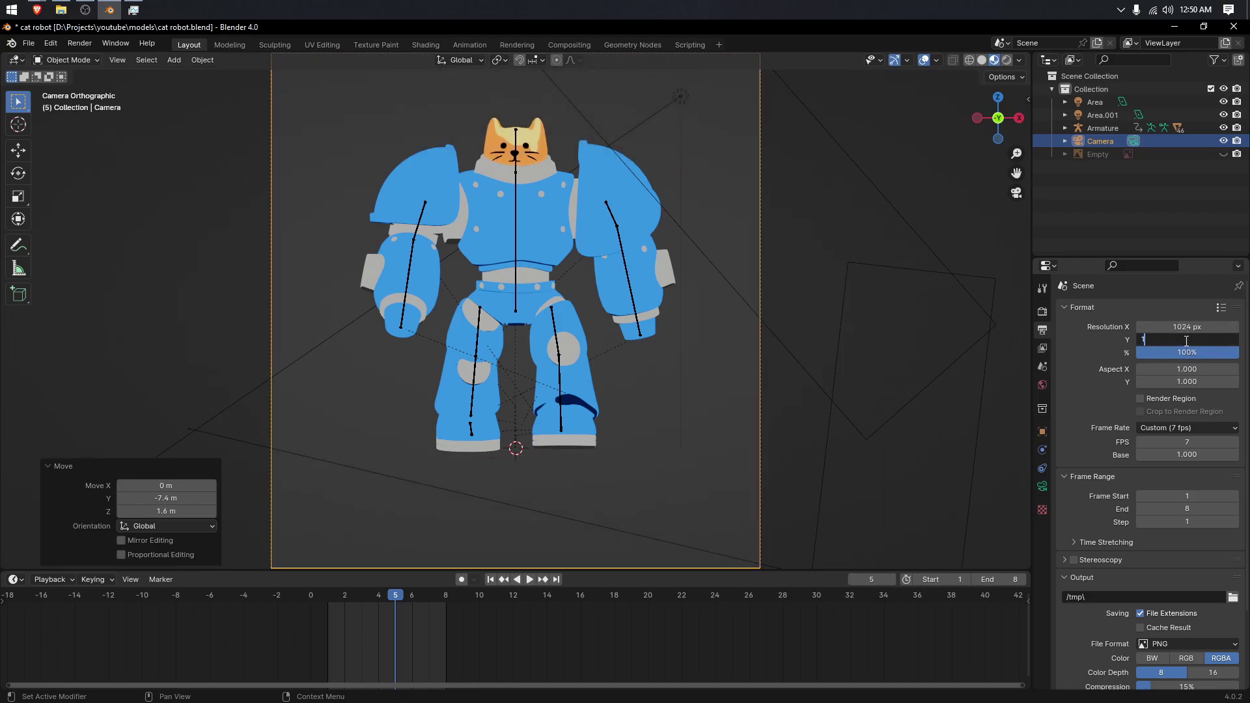
pyautogui.write('1024')
pyautogui.press('Return')
pyautogui.scroll(-3, 561, 295)
pyautogui.scroll(1, 548, 296)
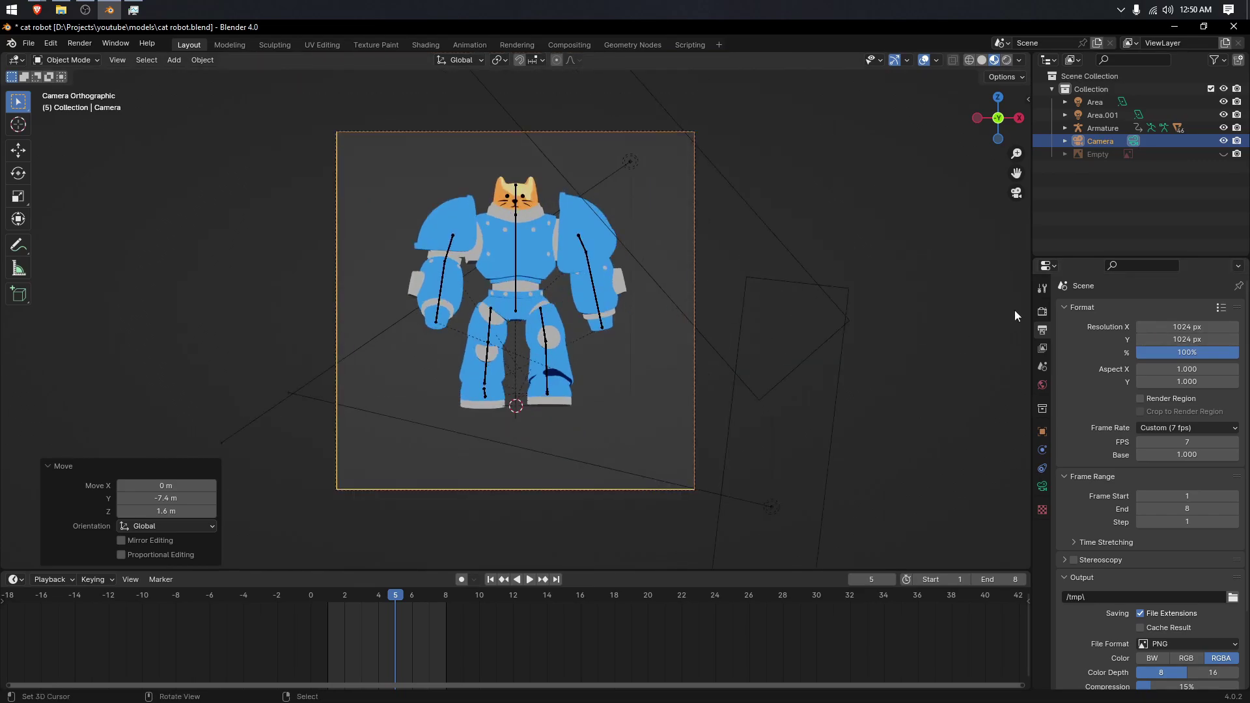
pyautogui.scroll(-3, 1076, 467)
# Step: Make the render's film background transparent and switch the viewport to Rendered shading
pyautogui.click(1043, 313)
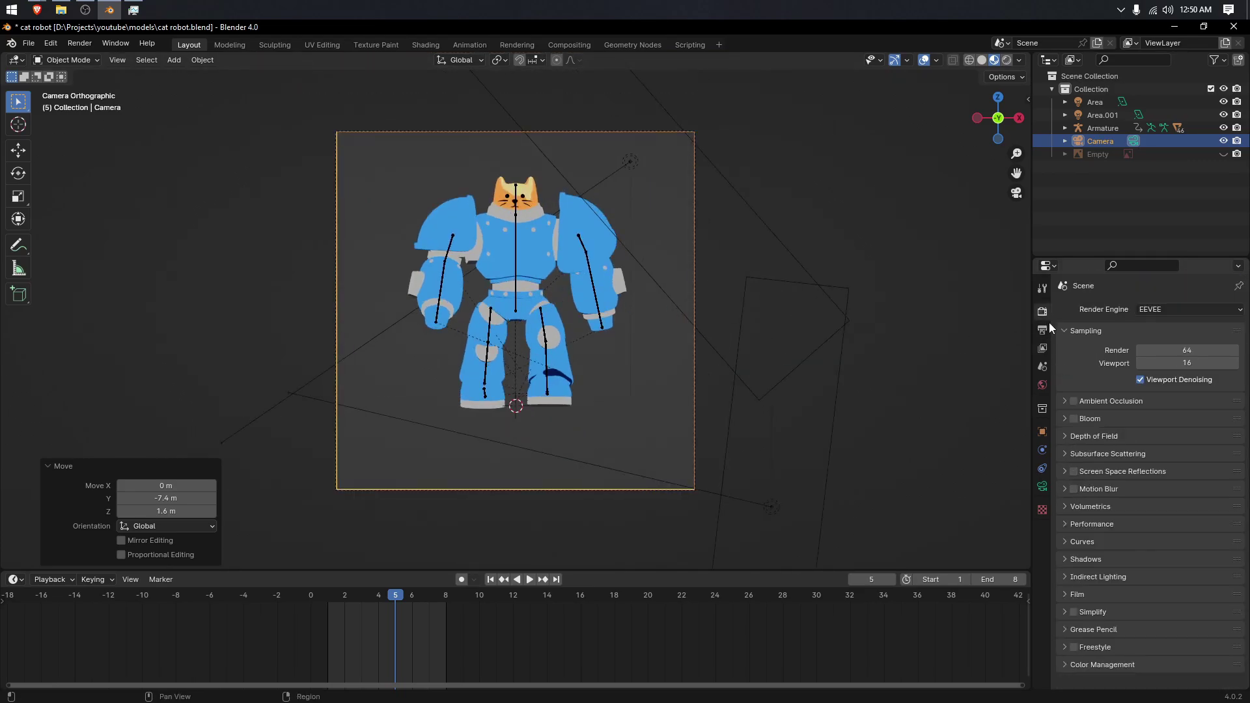
pyautogui.click(1116, 592)
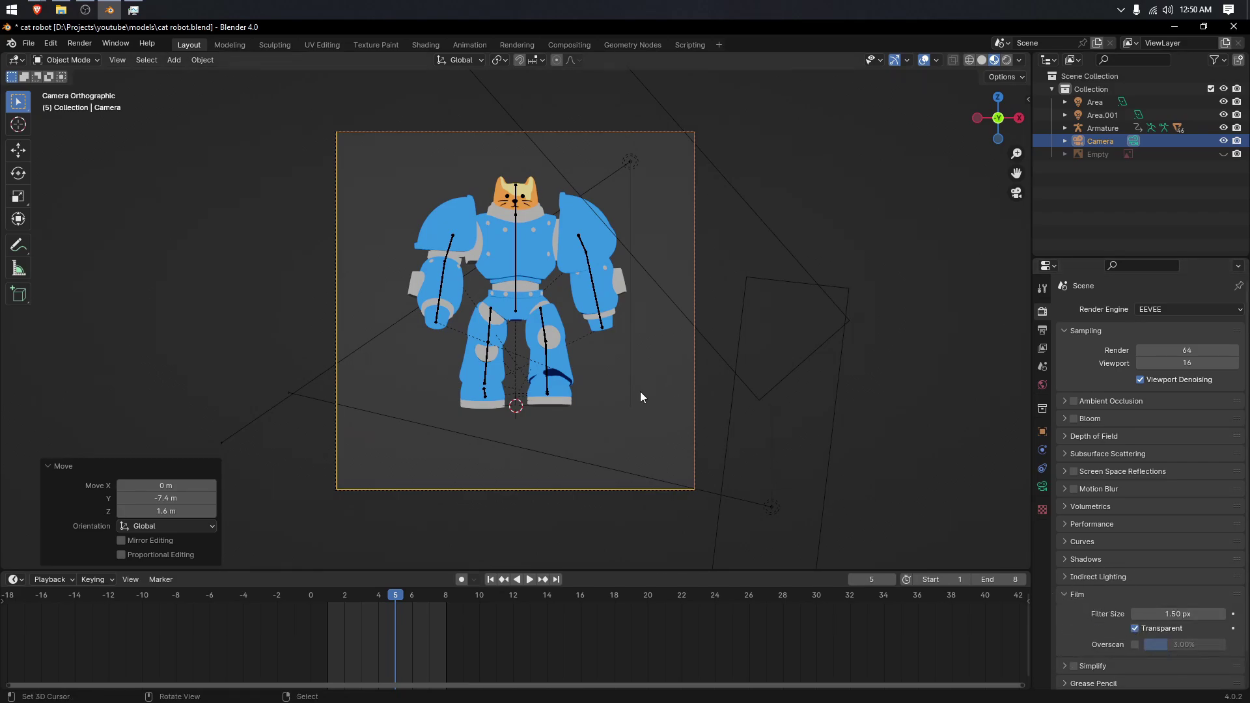
pyautogui.press('z')
# Step: Raise the camera about 0.31 m along Z and reduce its orthographic scale to 4.9 to frame the robot
pyautogui.press('z')
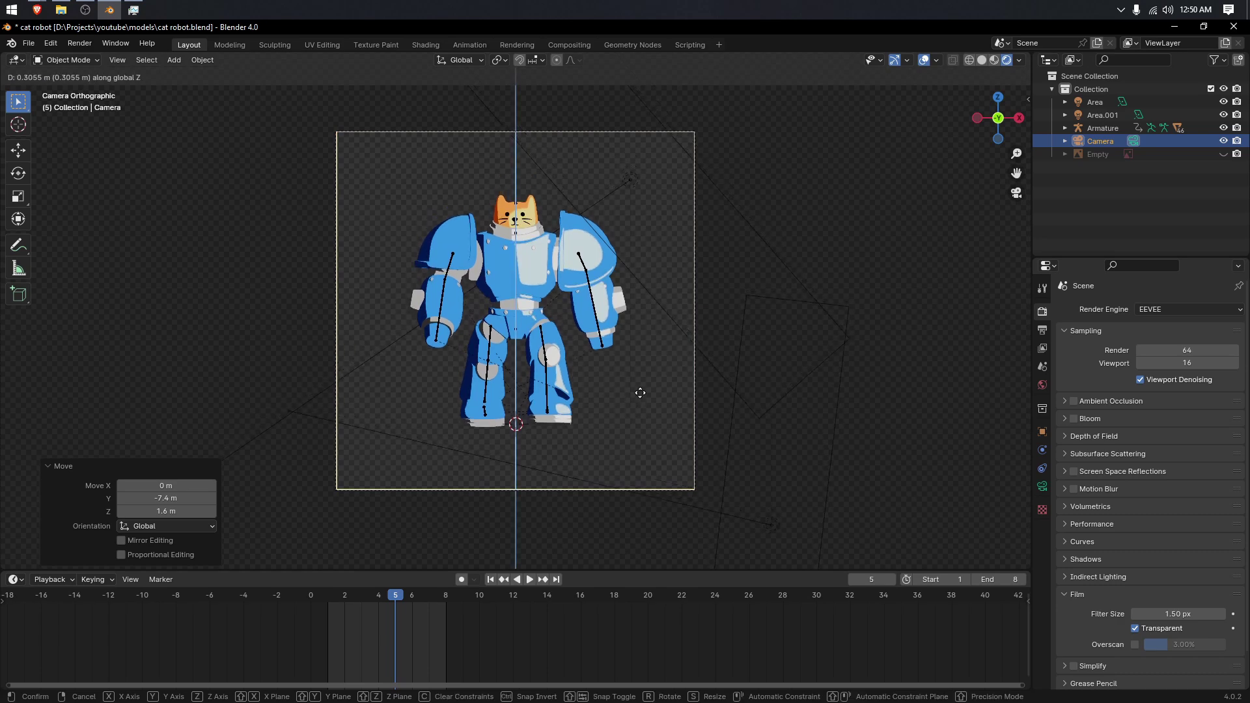
pyautogui.click(644, 413)
pyautogui.click(1042, 486)
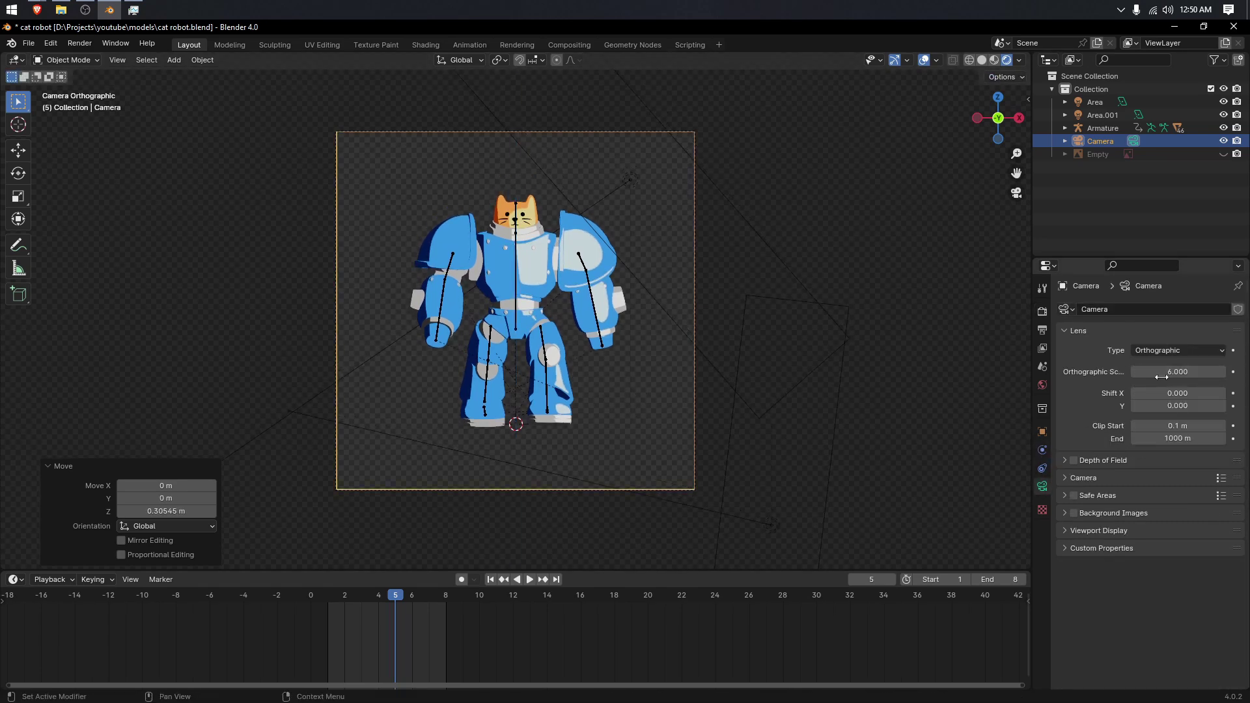
pyautogui.moveTo(1162, 376); pyautogui.dragTo(1106, 377)
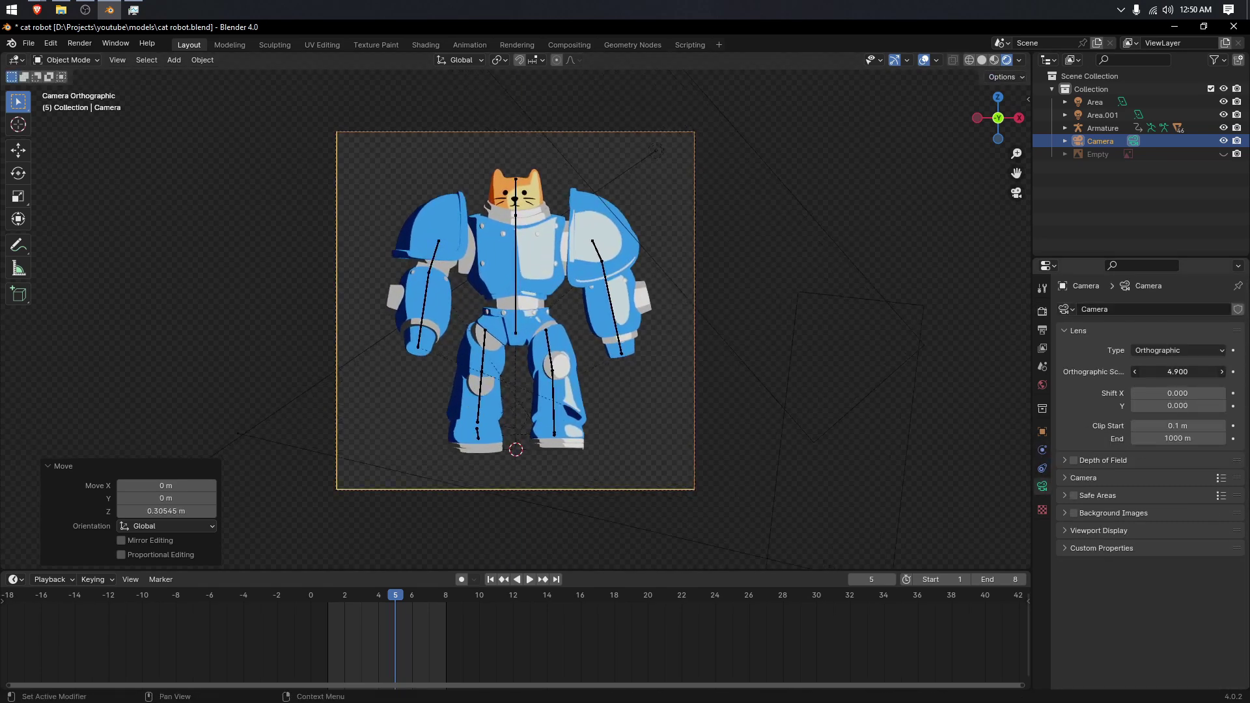
# Step: Raise the camera about 0.05 m along Z to centre the robot in the frame
pyautogui.press('g')
pyautogui.press('z')
pyautogui.click(679, 394)
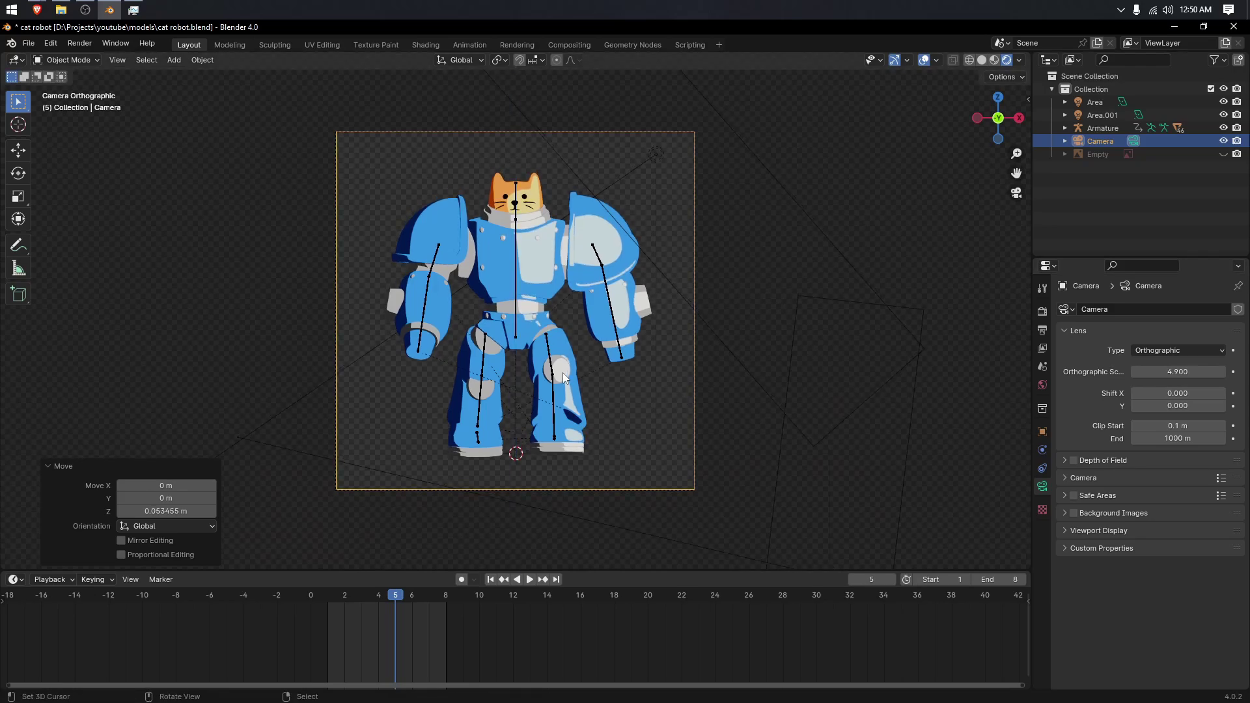
pyautogui.scroll(-1, 562, 373)
pyautogui.press('KP_0')
pyautogui.scroll(-1, 540, 378)
pyautogui.press('KP_0')
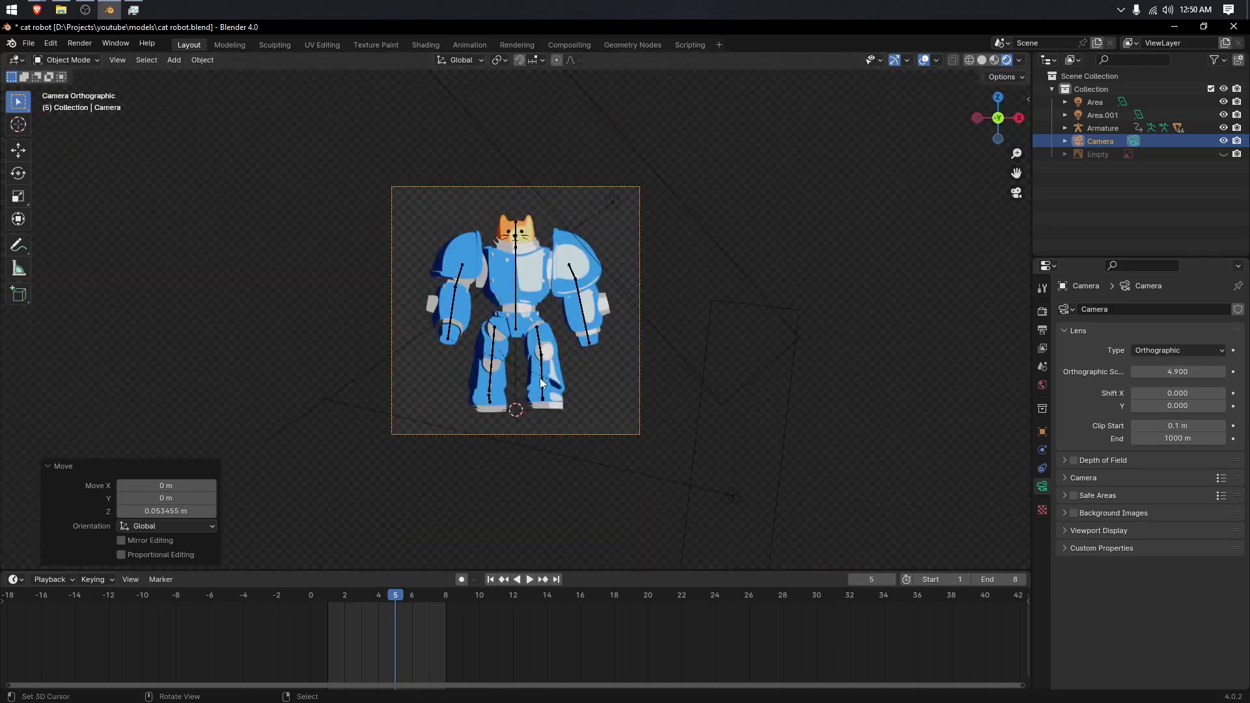
# Step: Set the transform pivot point to 3D Cursor and try rotating the camera around the global Z axis
pyautogui.click(500, 61)
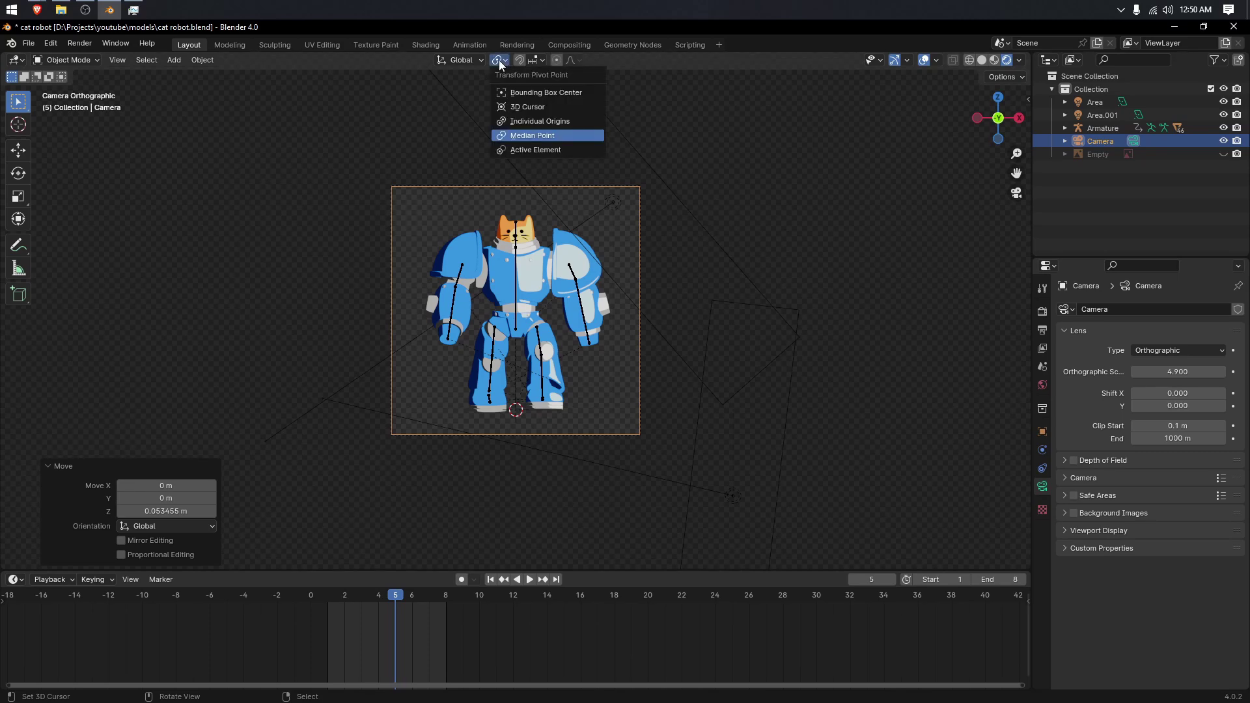
pyautogui.click(514, 105)
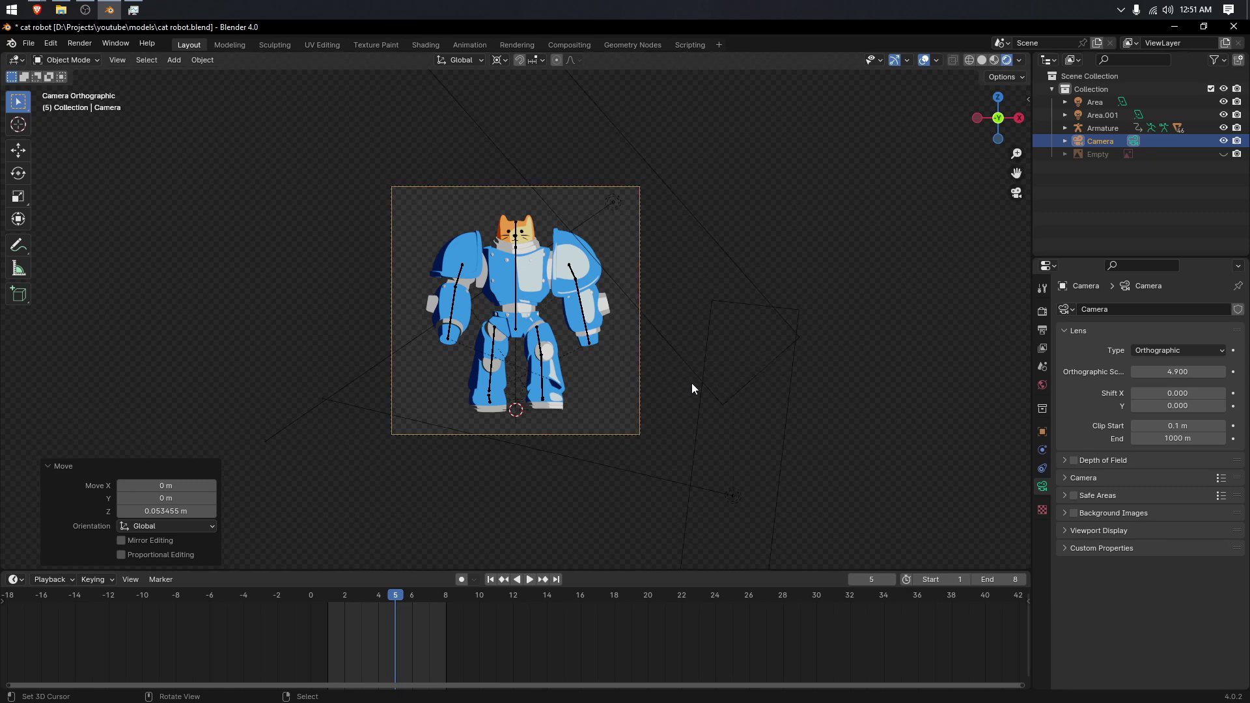
pyautogui.press('r')
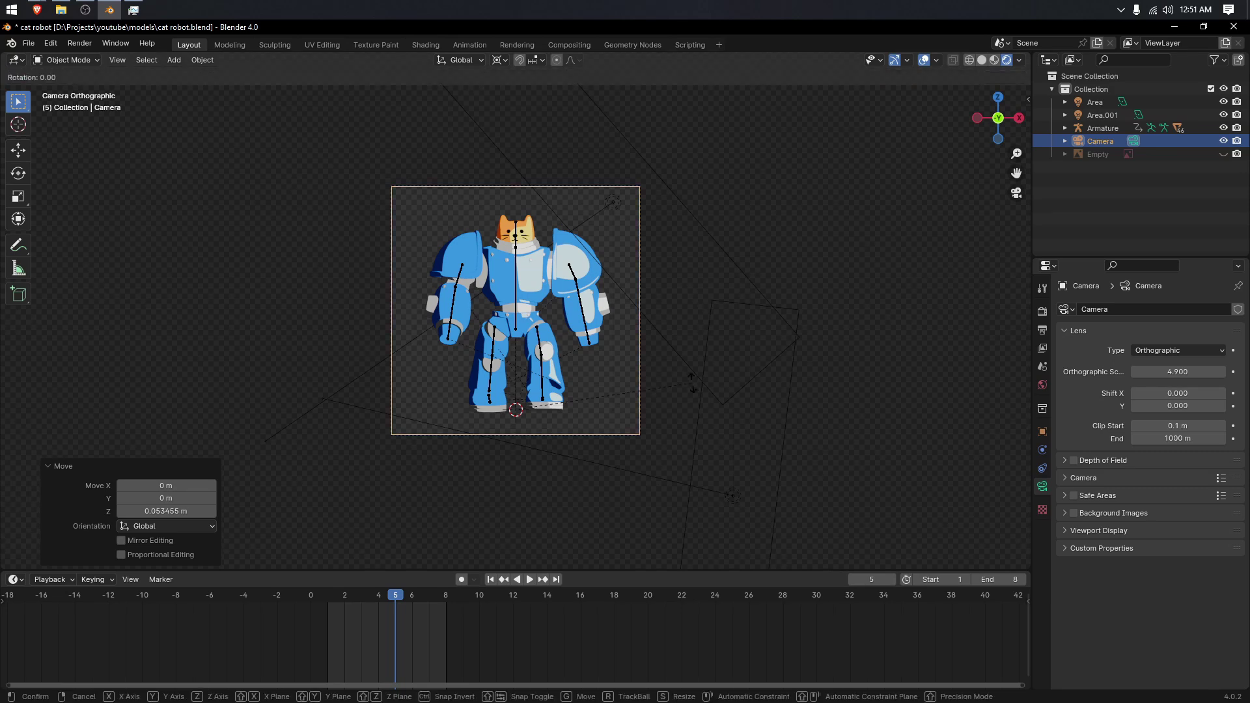
pyautogui.press('z')
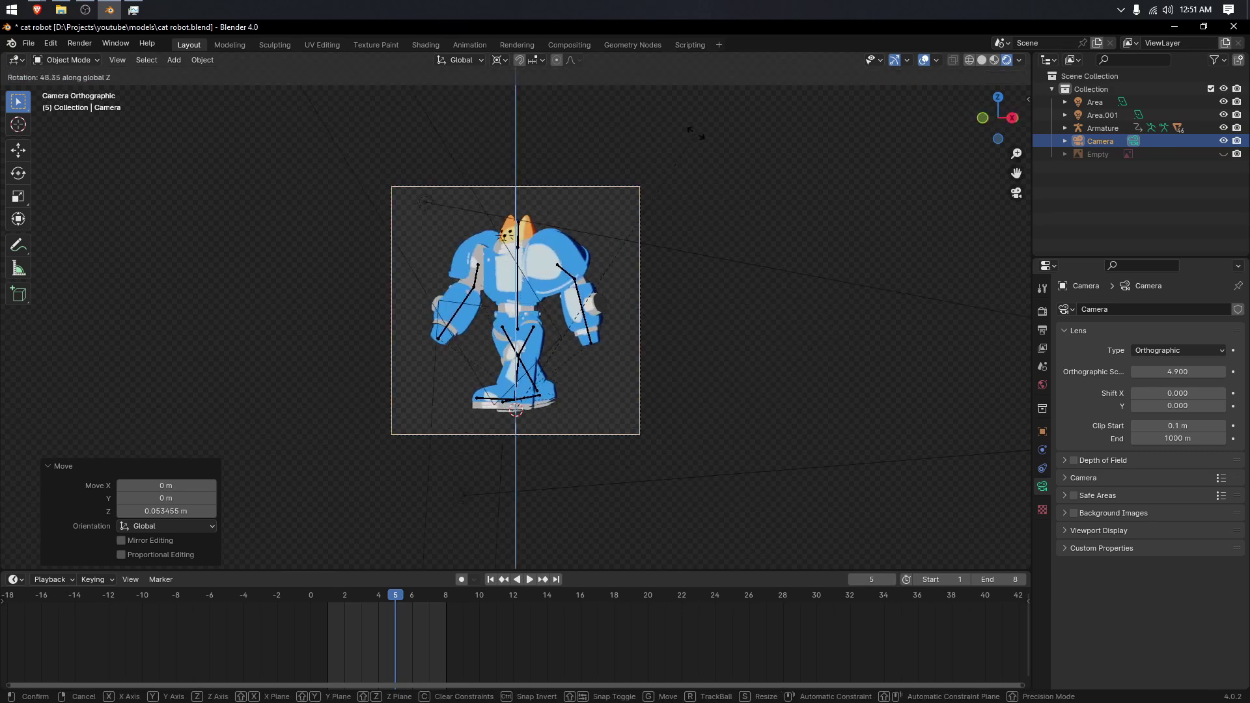
pyautogui.rightClick(699, 132)
pyautogui.click(1026, 101)
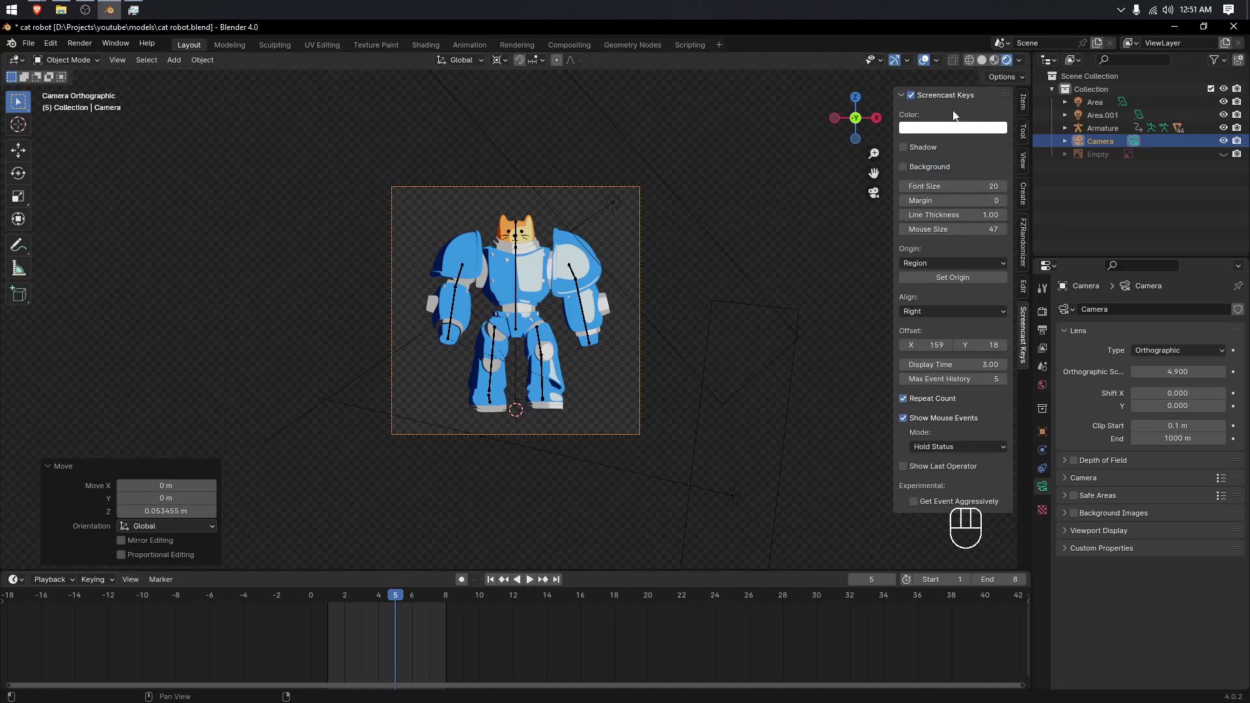
pyautogui.click(911, 95)
pyautogui.click(911, 95)
pyautogui.click(910, 96)
pyautogui.press('n')
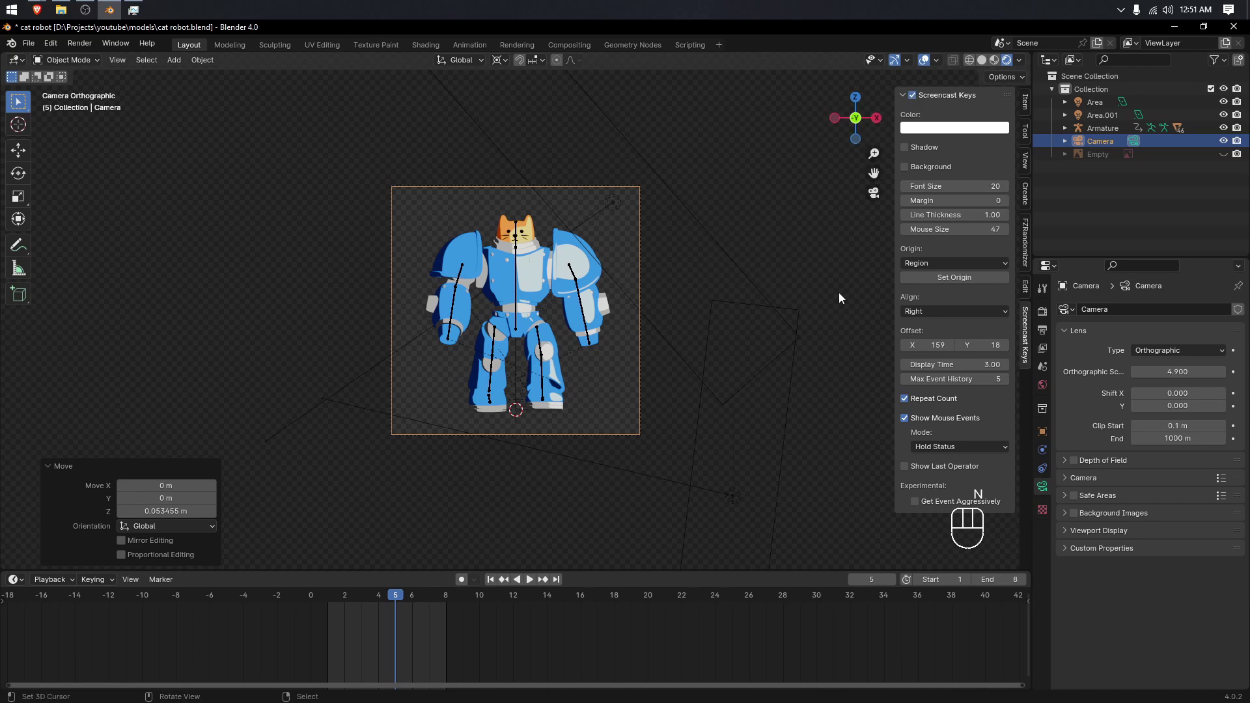
pyautogui.press('r')
pyautogui.rightClick(728, 351)
# Step: Switch the viewport to Solid shading and rotate the camera -40° around the global Z axis about the 3D cursor
pyautogui.press('z')
pyautogui.click(697, 364)
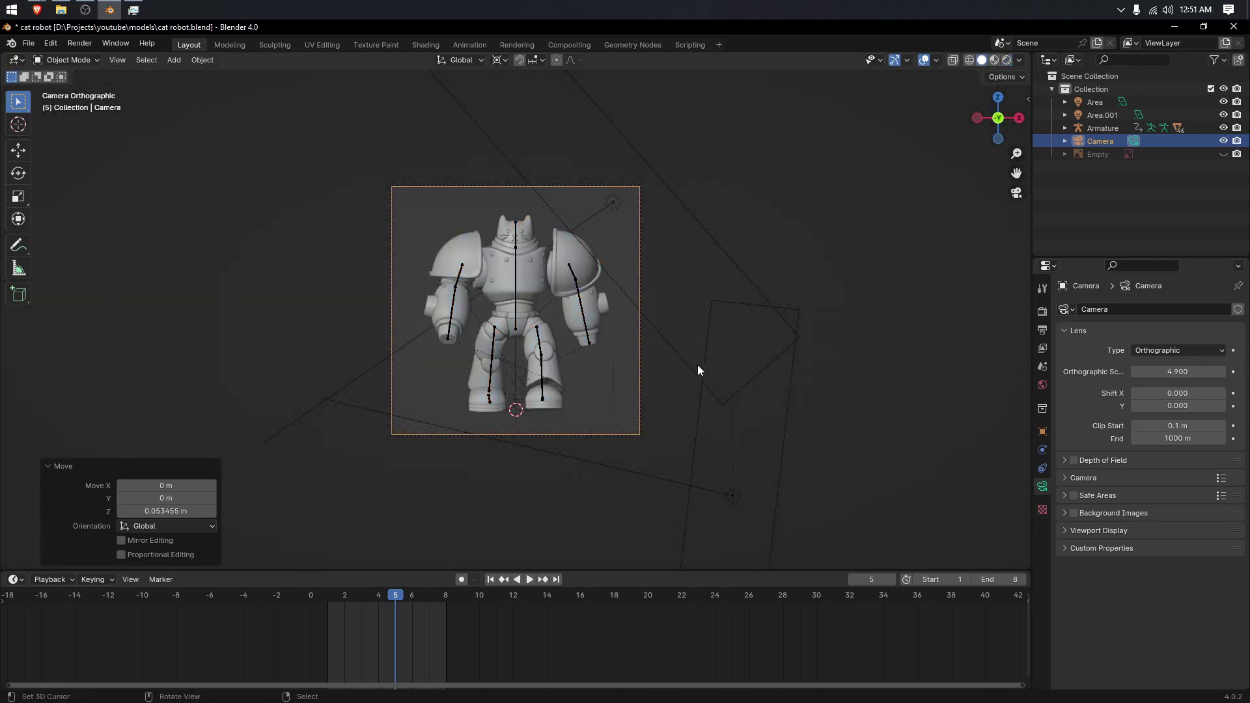
pyautogui.press('r')
pyautogui.press('z')
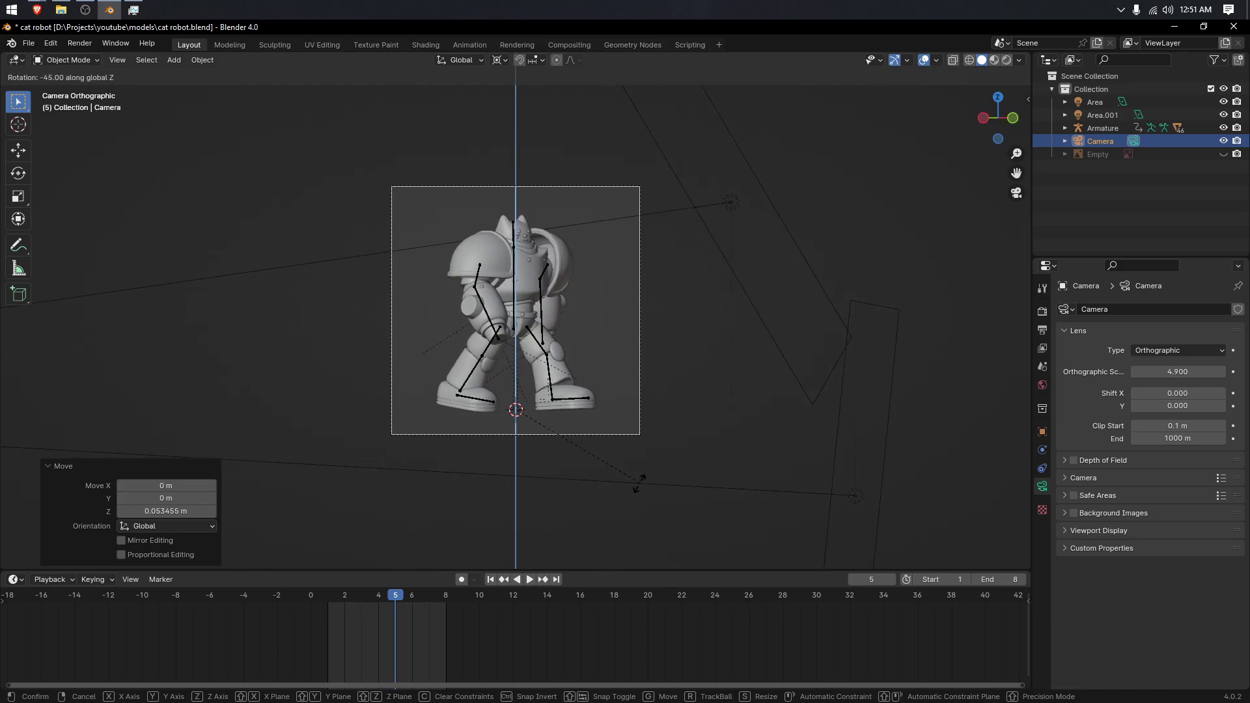
pyautogui.click(640, 475)
# Step: Play the walk cycle through the camera and switch the viewport back to Rendered shading
pyautogui.scroll(2, 595, 412)
pyautogui.press('space')
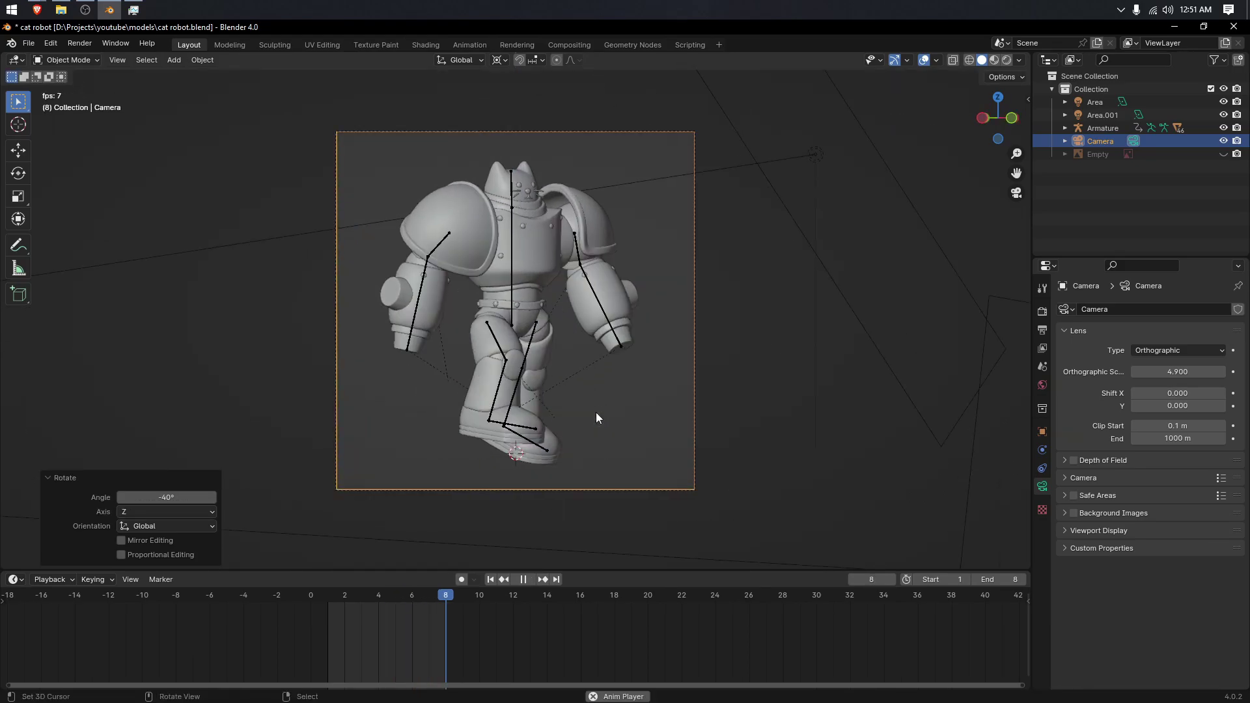
pyautogui.press('z')
pyautogui.click(600, 342)
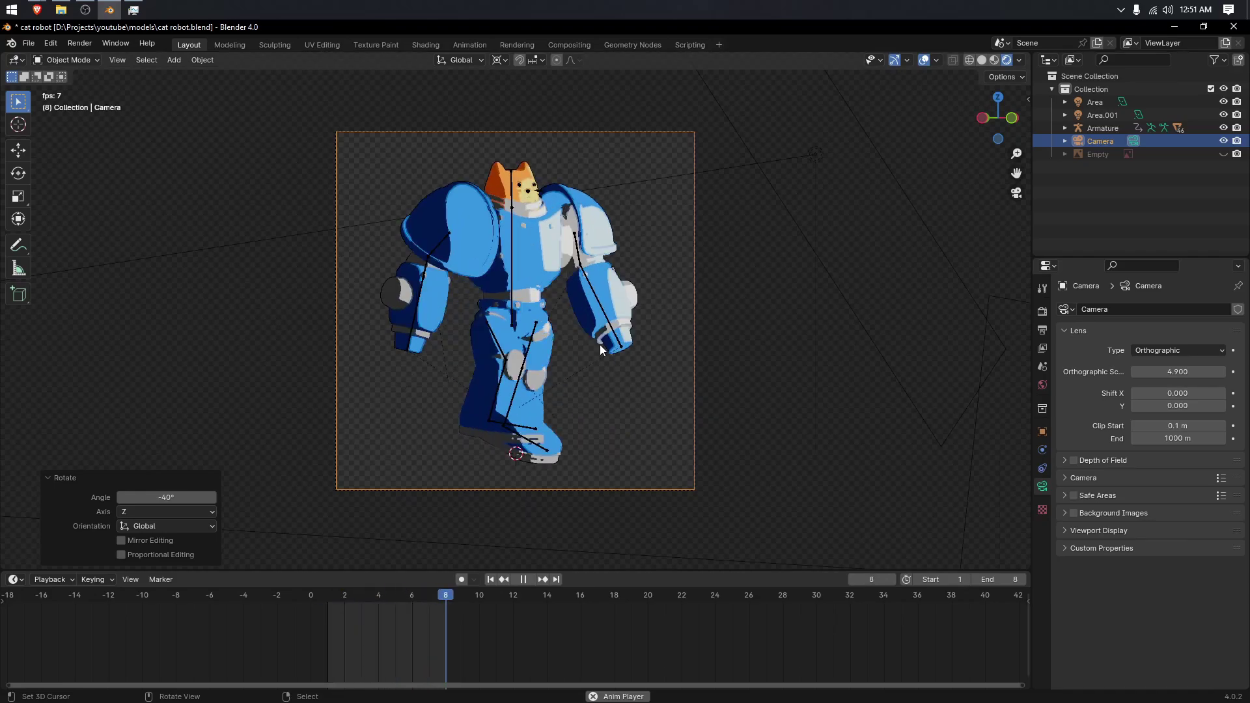
pyautogui.press('Escape')
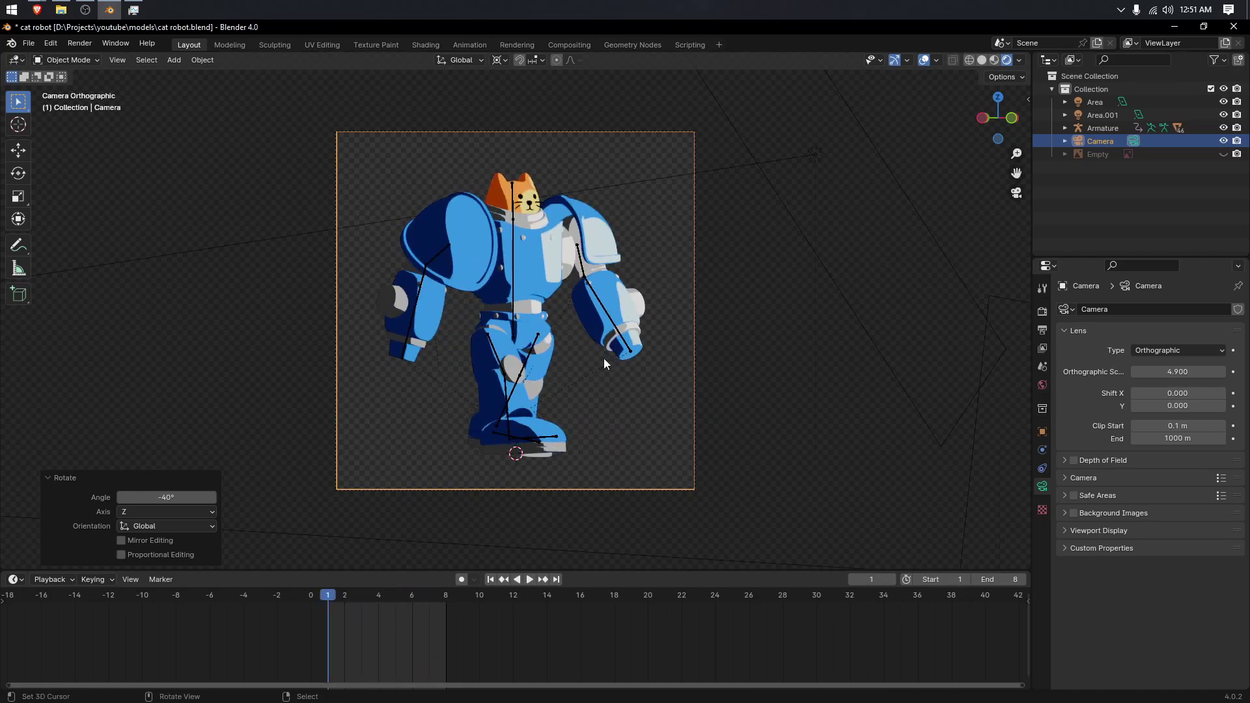
# Step: Rotate the camera about another -5° around the global Z axis
pyautogui.press('r')
pyautogui.press('z')
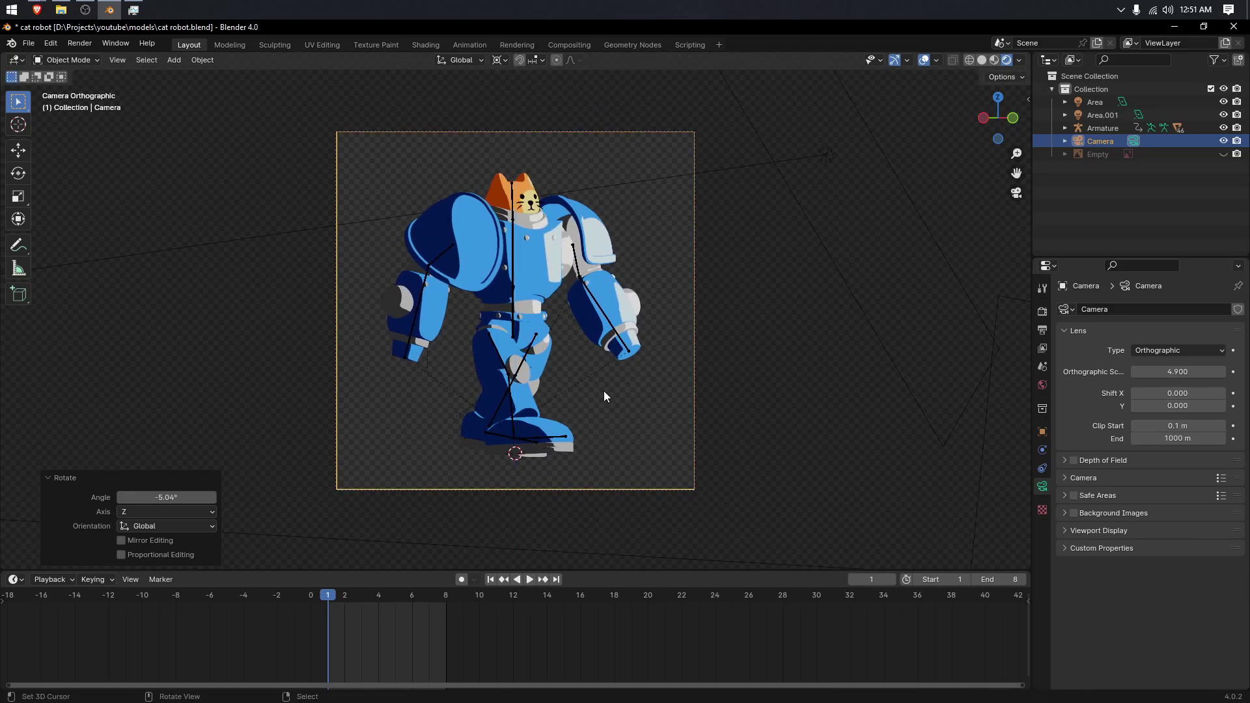
pyautogui.click(665, 424)
# Step: Select all of the armature's keyframes and set the animation's end frame to 16
pyautogui.click(512, 283)
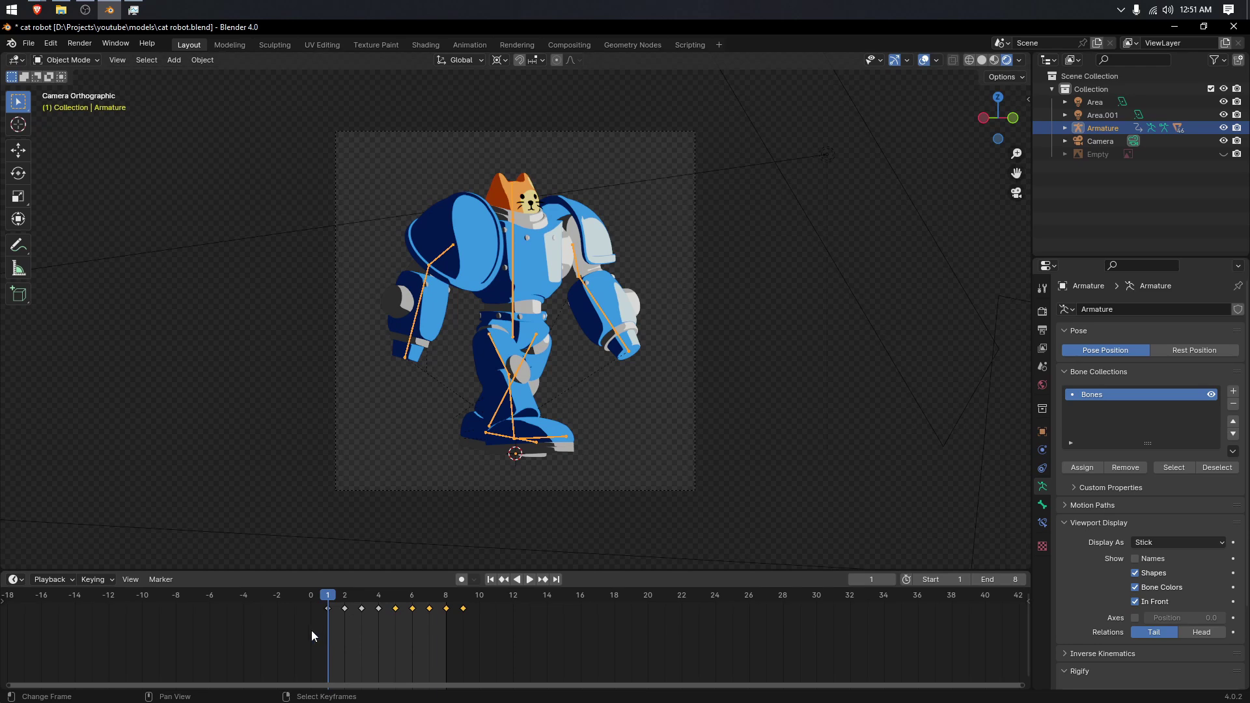
pyautogui.moveTo(311, 630); pyautogui.dragTo(515, 604)
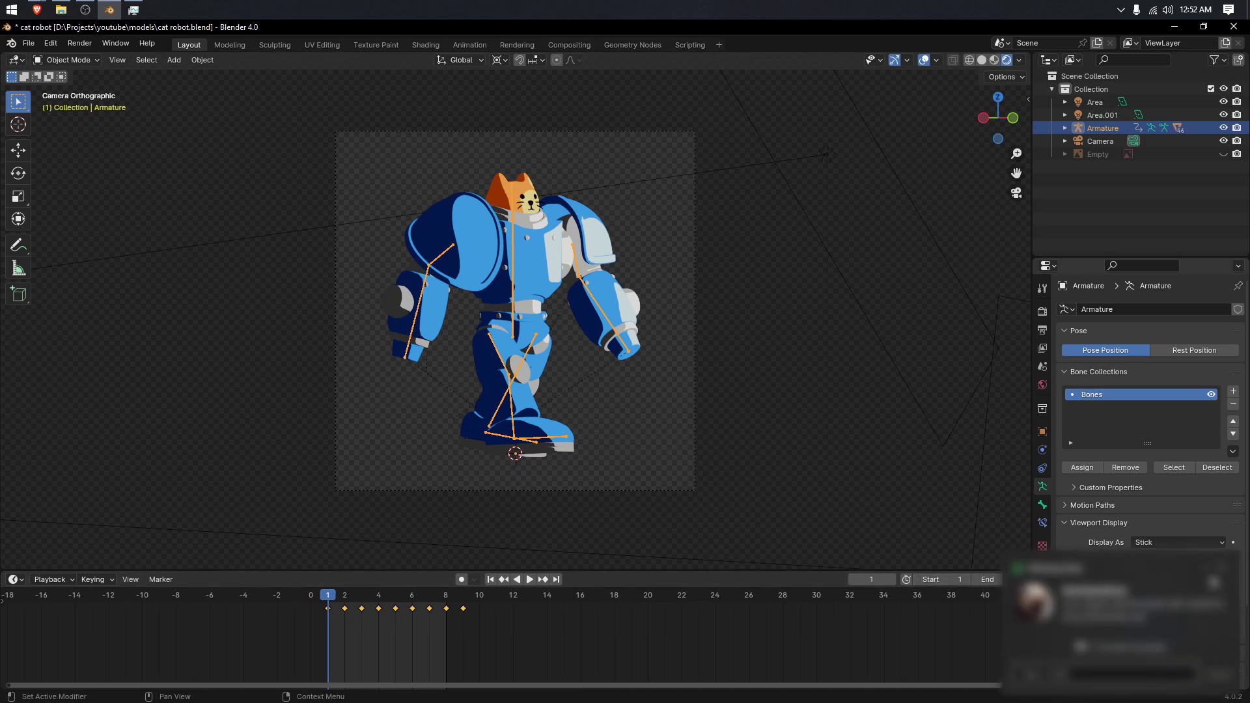
pyautogui.click(1221, 571)
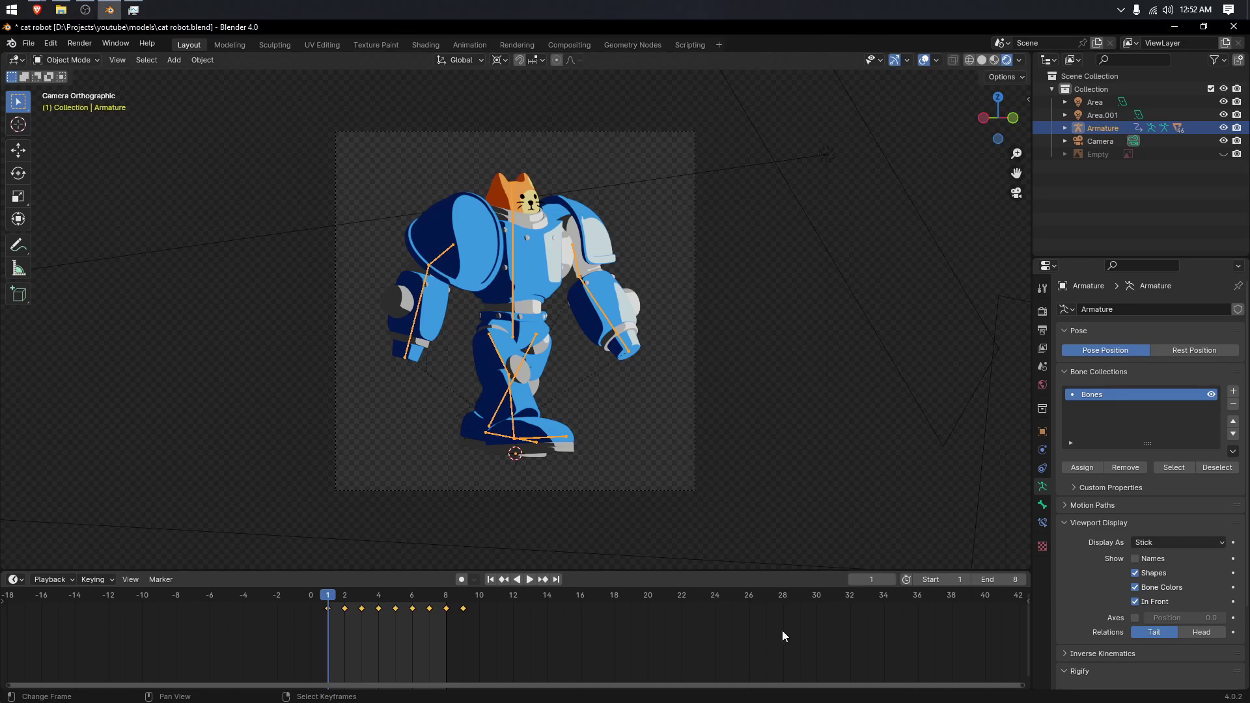
pyautogui.click(997, 580)
pyautogui.write('16')
pyautogui.press('Return')
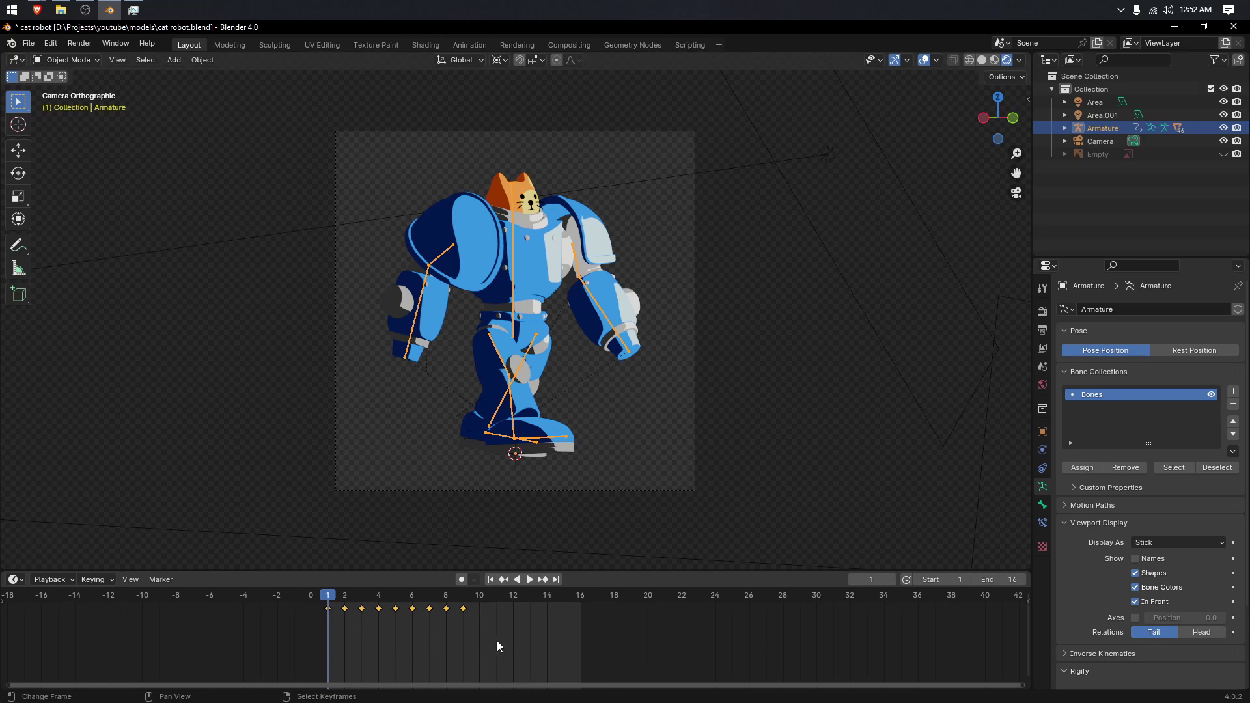
# Step: Scale the selected keyframes by about 1.91 from frame 1 to span frames 1 to 16, and play the animation
pyautogui.press('s')
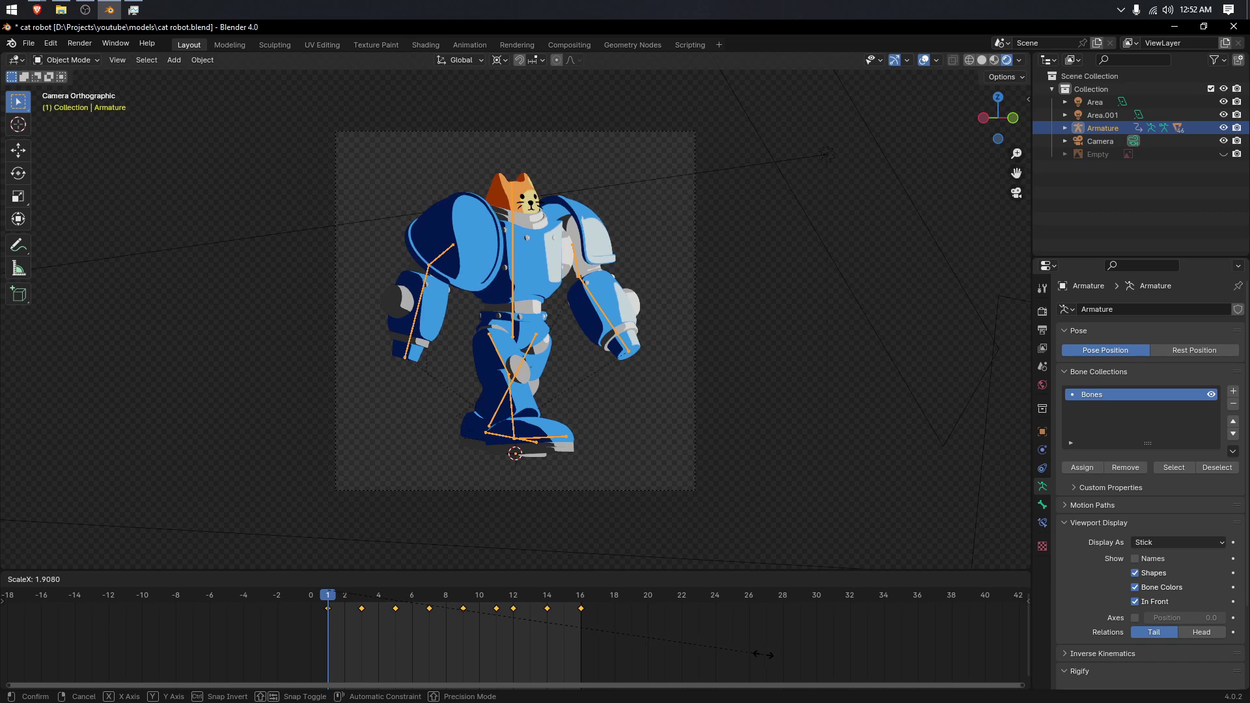
pyautogui.click(763, 654)
pyautogui.press('space')
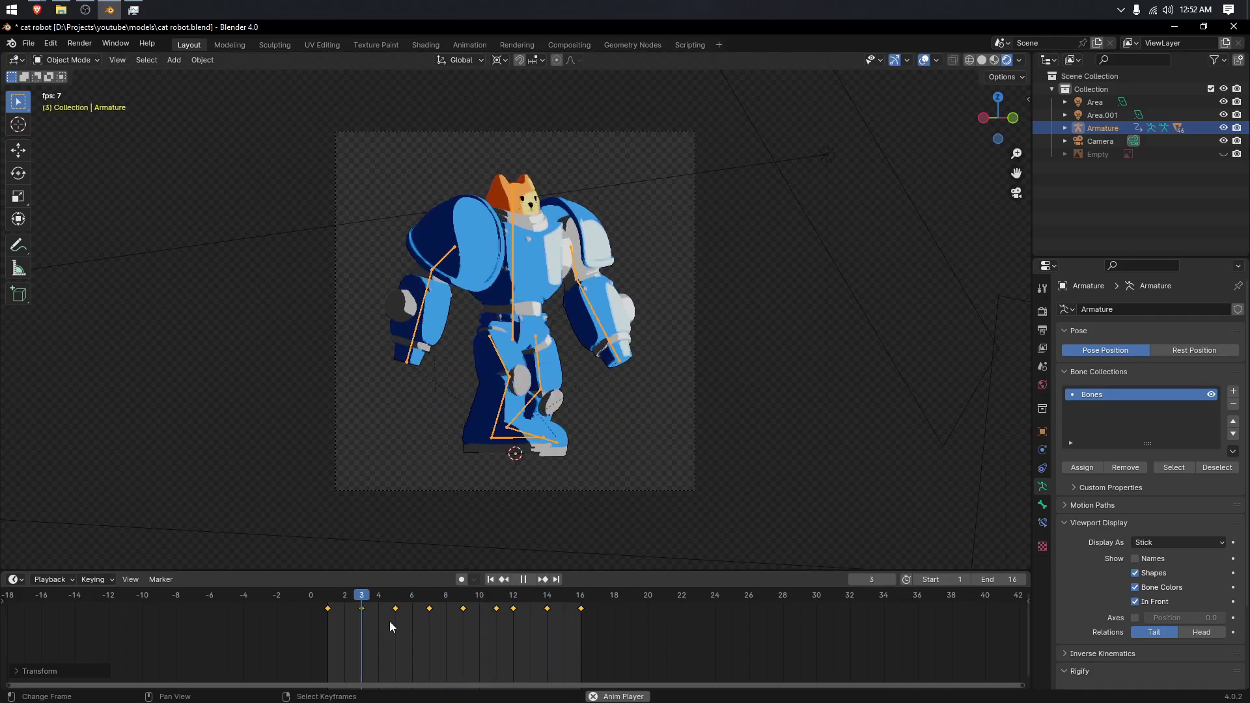
pyautogui.press('space')
pyautogui.click(514, 616)
pyautogui.press('space')
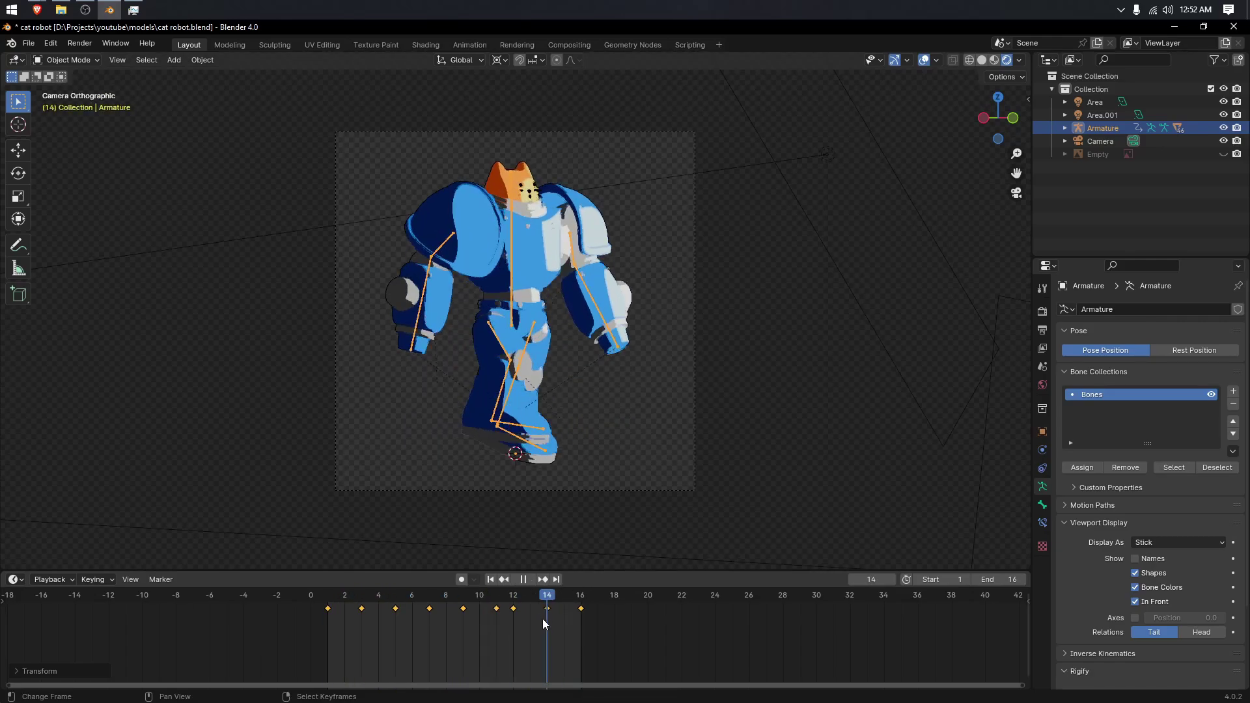
# Step: Place a duplicate keyframe at frame 16 to close the loop, and replay the walk cycle from frame 1
pyautogui.moveTo(539, 623); pyautogui.dragTo(581, 621)
pyautogui.click(582, 622)
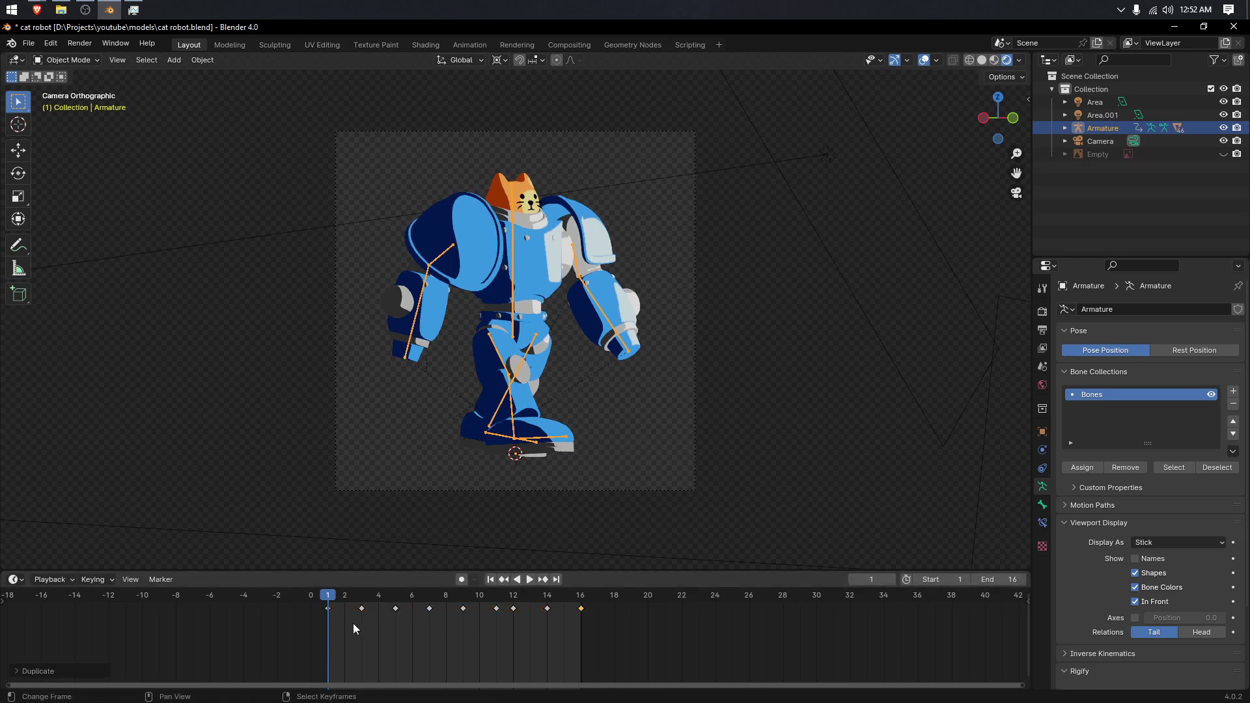
pyautogui.moveTo(353, 623)
pyautogui.mouseDown()
pyautogui.moveTo(603, 629)
pyautogui.moveTo(336, 628)
pyautogui.mouseUp()
pyautogui.press('space')
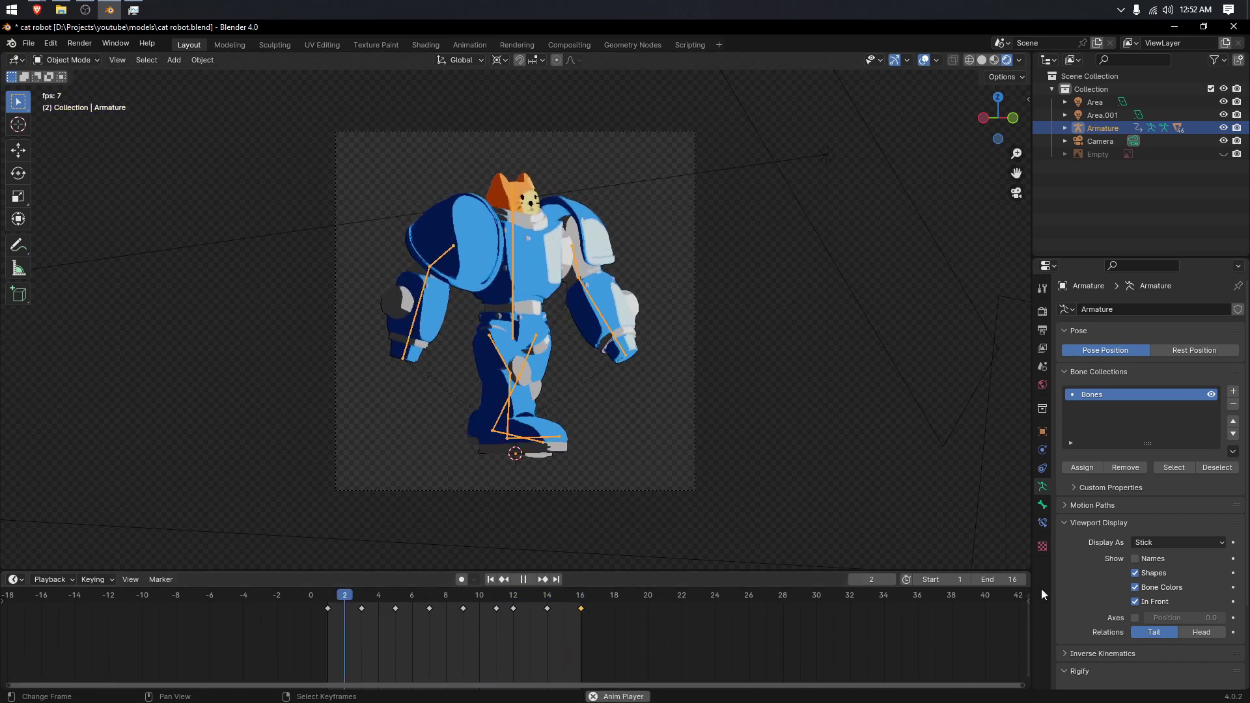
# Step: Set the output frame rate to 14 fps and save the file
pyautogui.click(1042, 330)
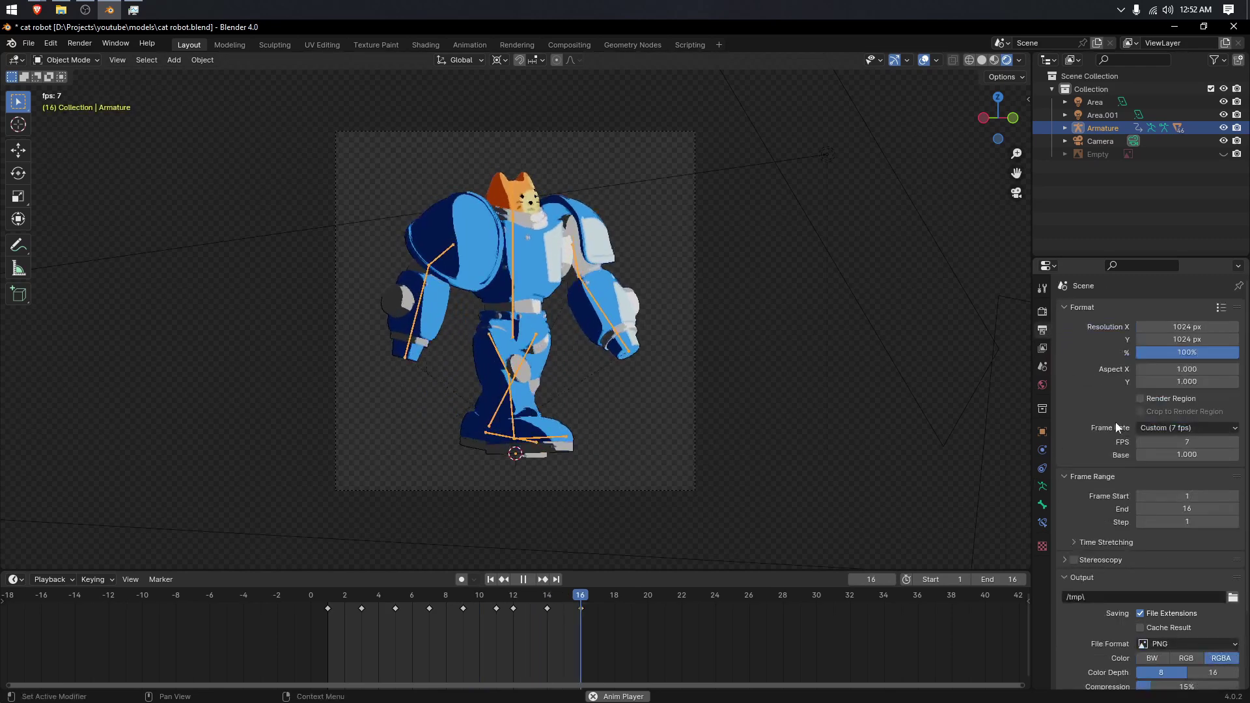
pyautogui.click(1177, 442)
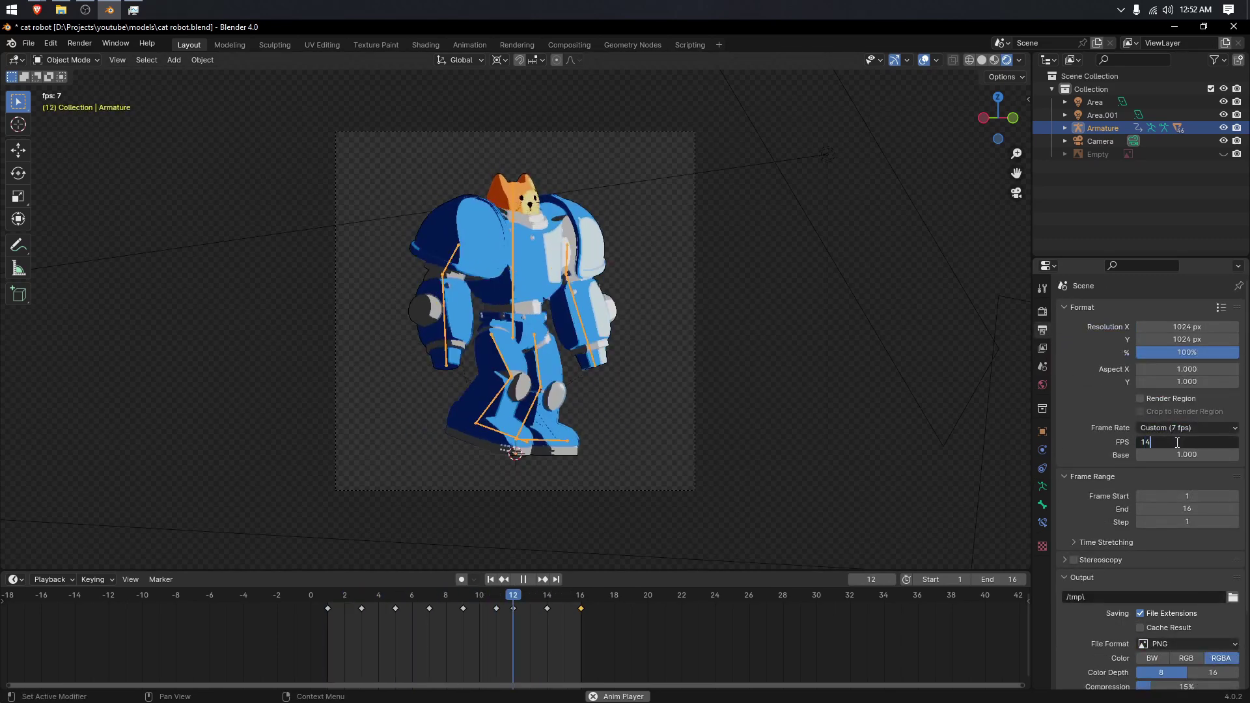
pyautogui.write('14')
pyautogui.press('Return')
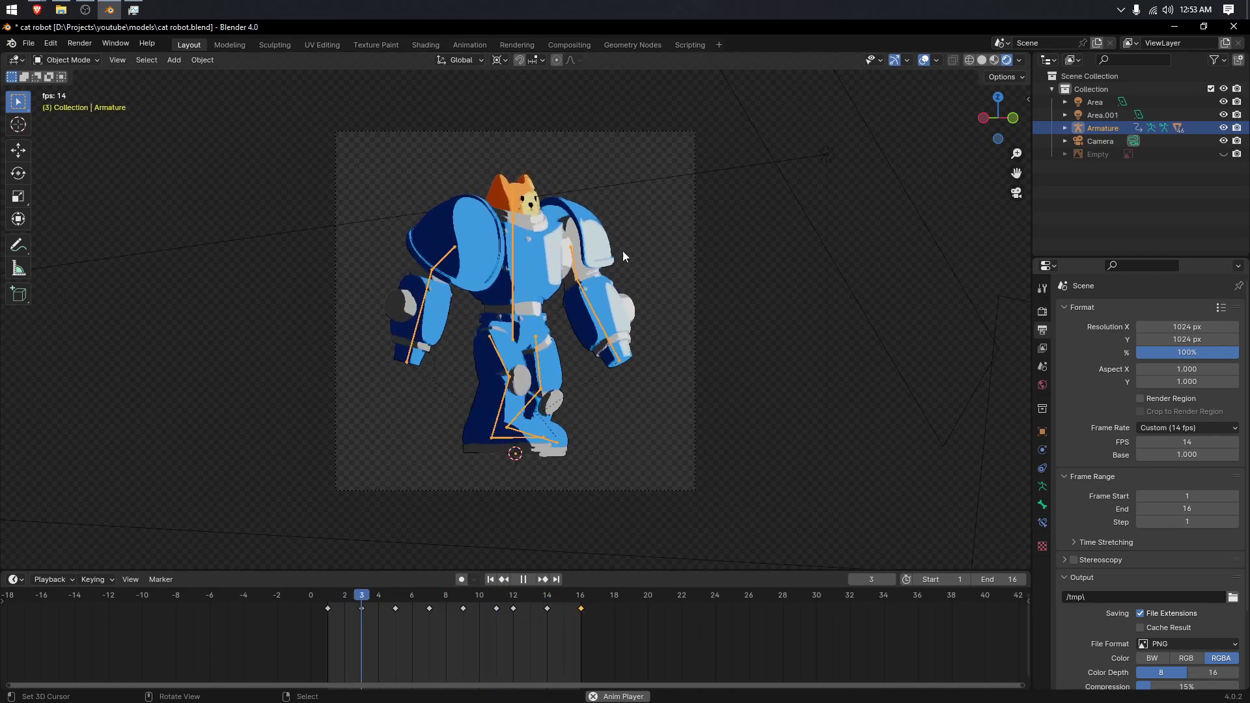
pyautogui.press('space')
pyautogui.hotkey('ctrl', 's')
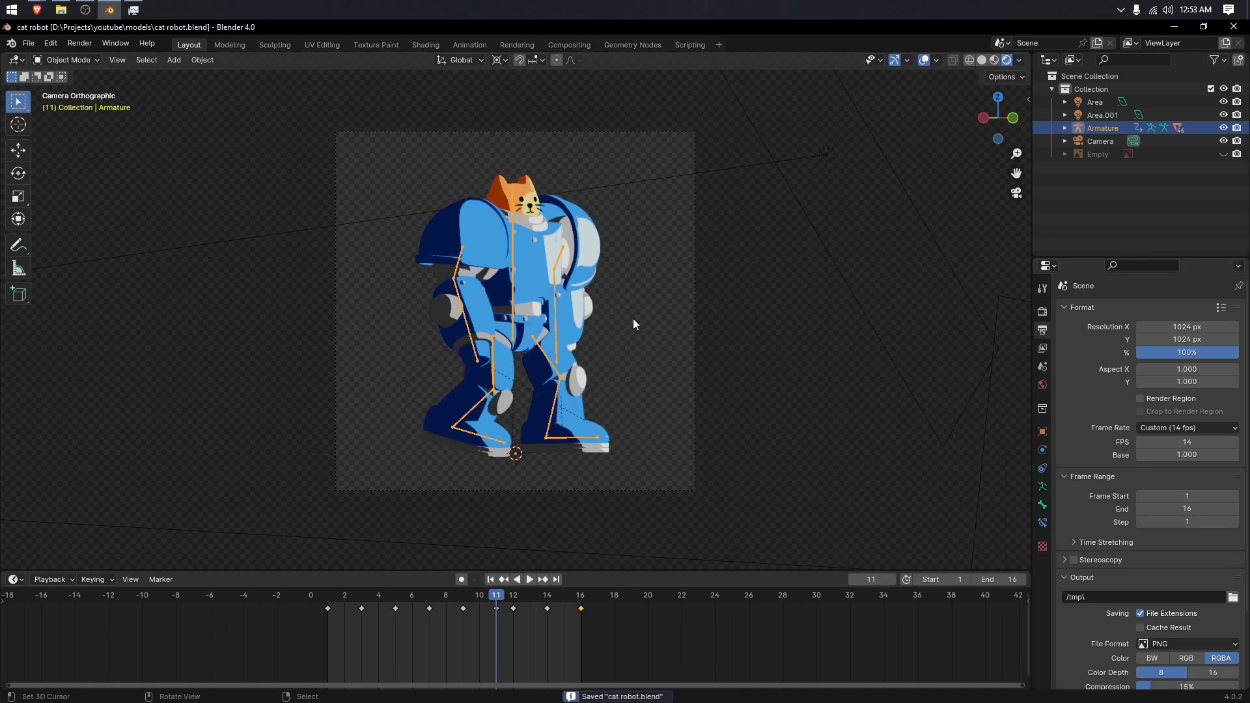
pyautogui.click(604, 128)
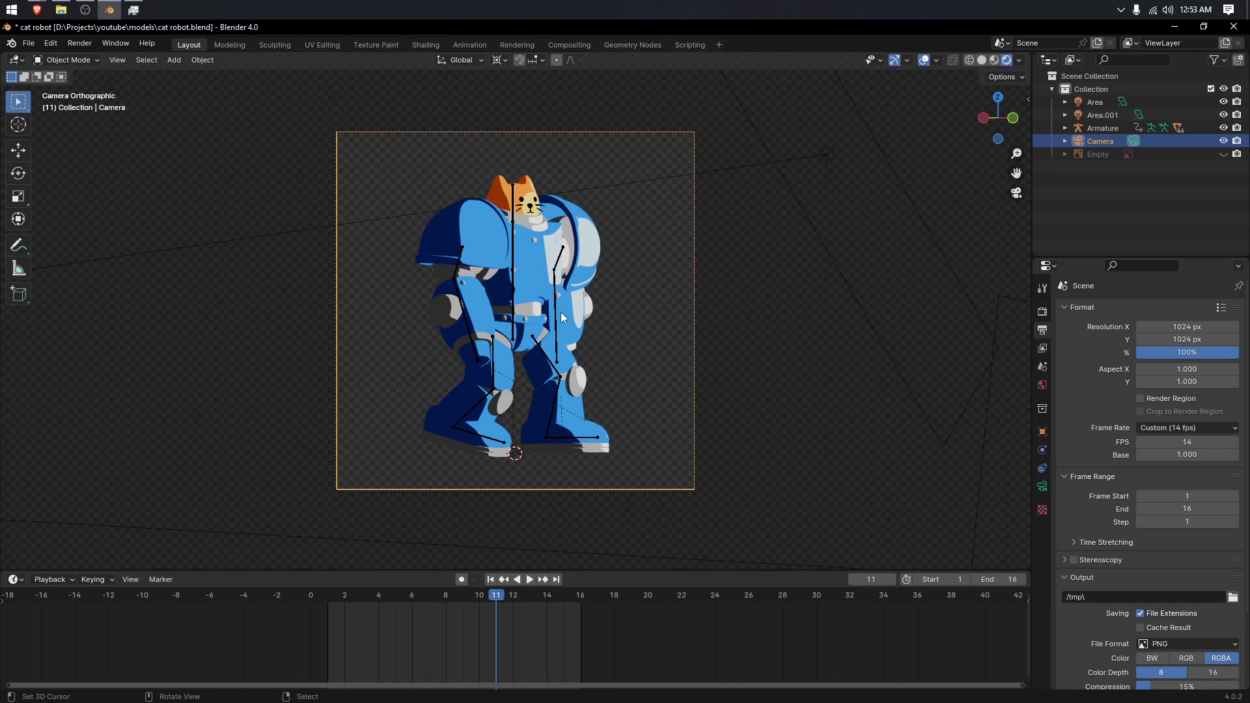
pyautogui.keyDown('shift'); pyautogui.moveTo(530, 268); pyautogui.dragTo(528, 302, button='middle'); pyautogui.keyUp('shift')
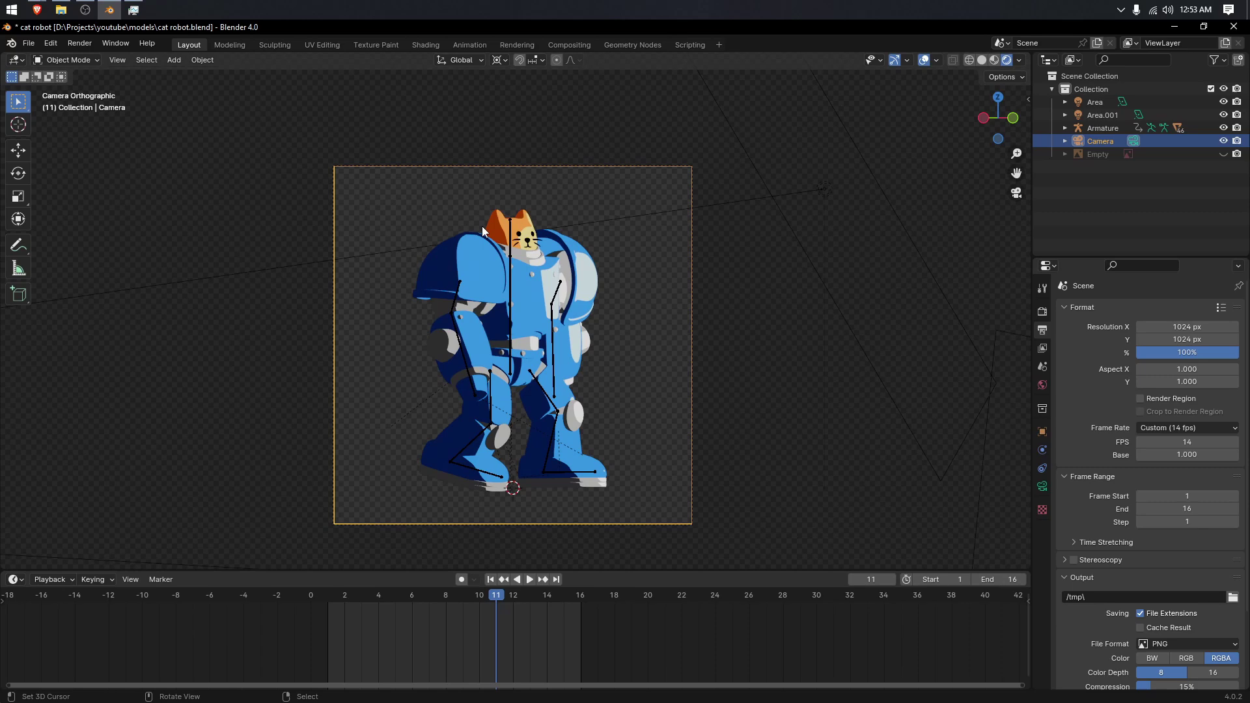
pyautogui.scroll(3, 512, 263)
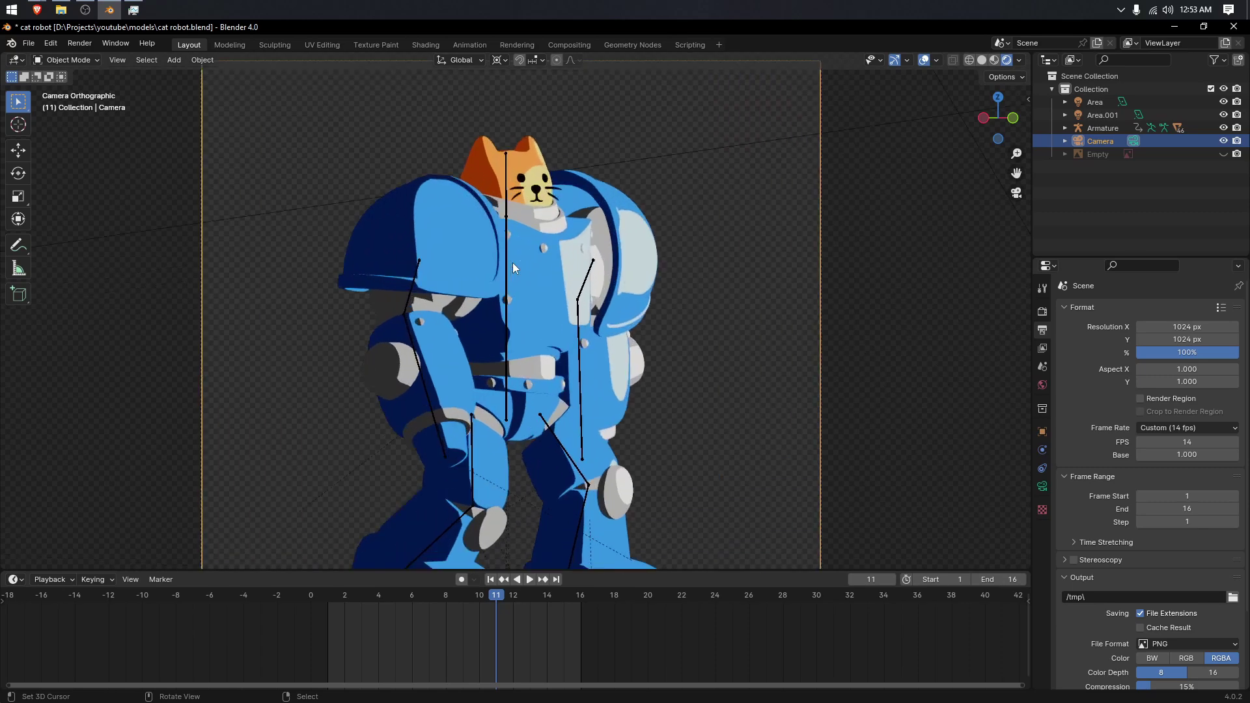
pyautogui.click(432, 224)
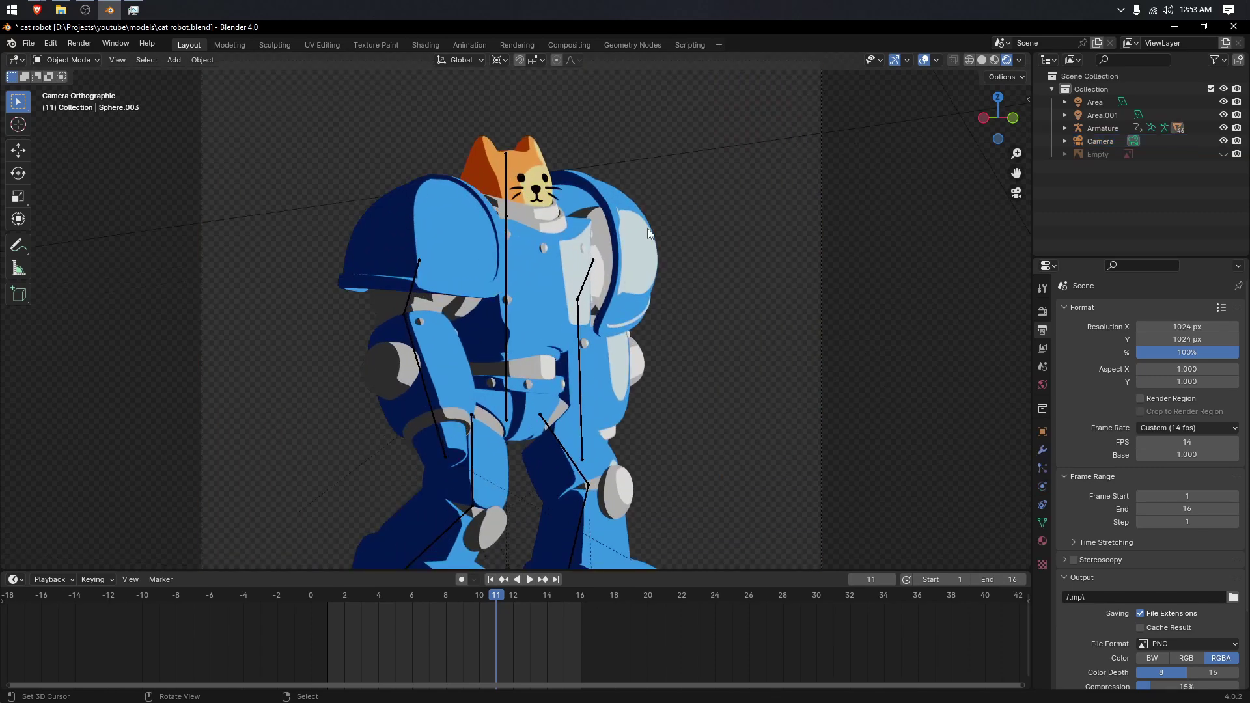
pyautogui.click(566, 189)
# Step: Enable nodes in the compositor and move the Render Layers and Composite nodes apart
pyautogui.click(569, 44)
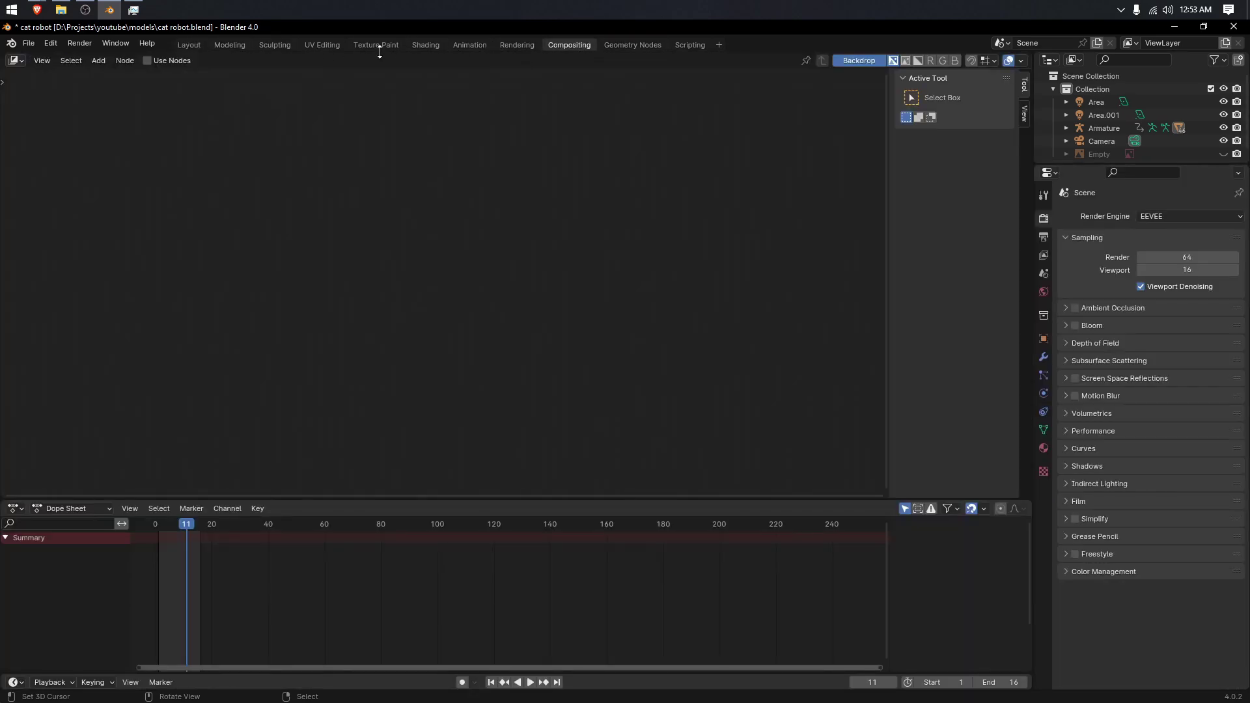
pyautogui.click(152, 57)
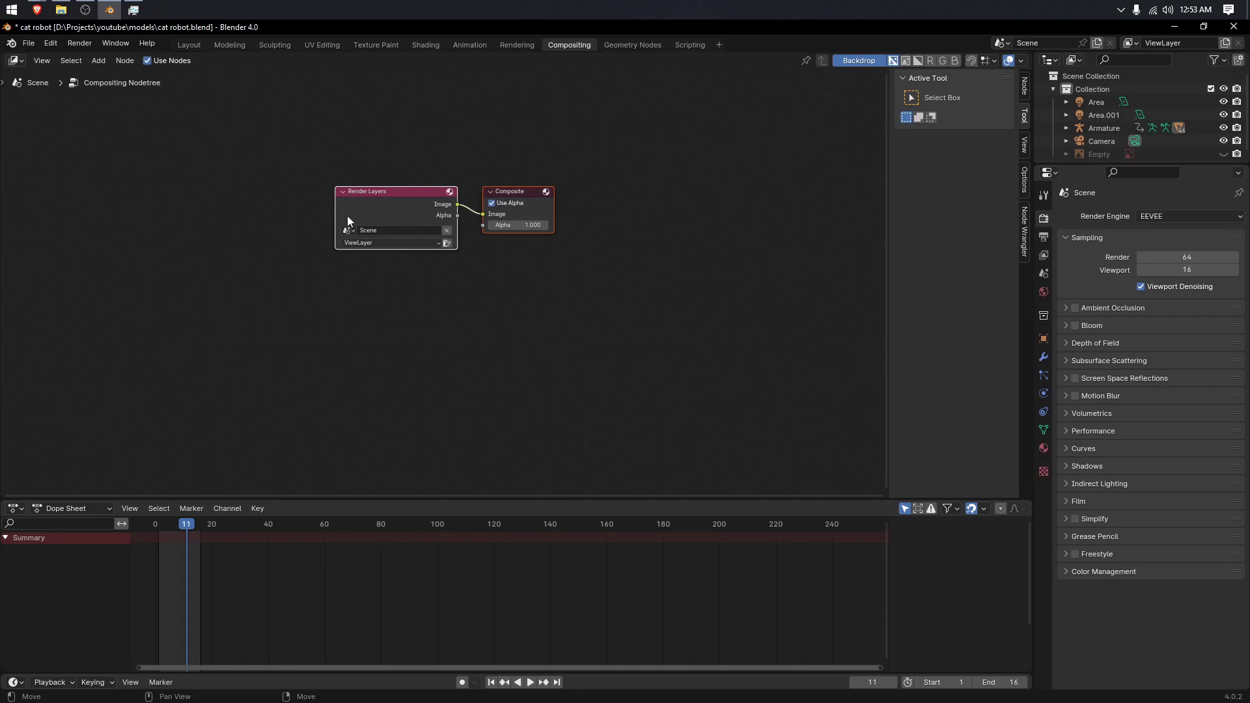
pyautogui.click(408, 150)
pyautogui.moveTo(403, 201); pyautogui.dragTo(293, 211)
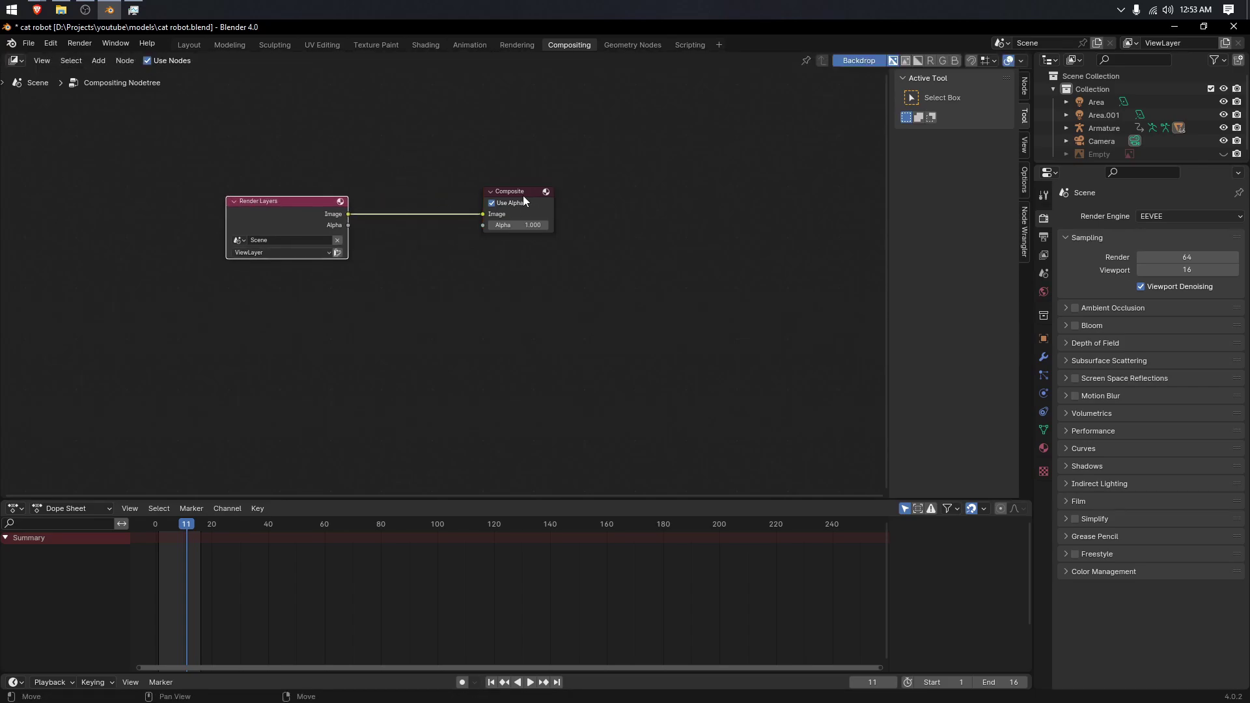
pyautogui.moveTo(522, 196); pyautogui.dragTo(763, 254)
# Step: Add a Pixelate node on the link between the Render Layers and Composite nodes
pyautogui.hotkey('shift', 'a')
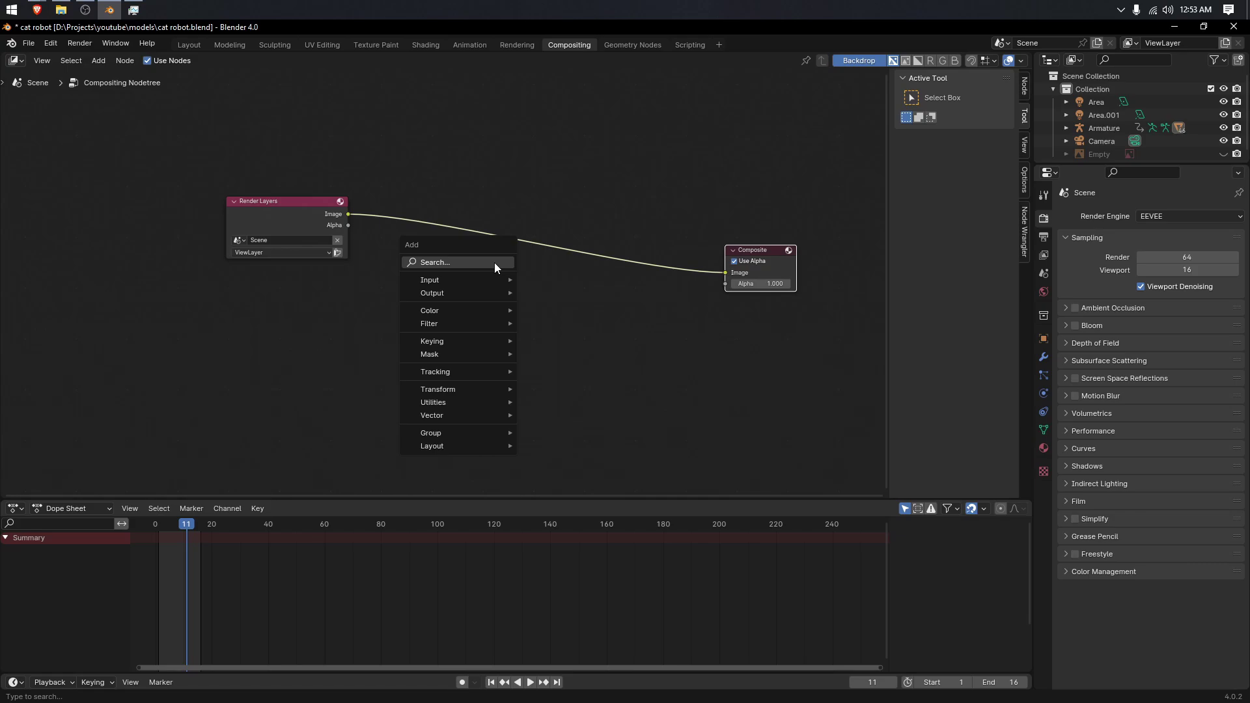
pyautogui.click(494, 263)
pyautogui.write('pixel')
pyautogui.press('Return')
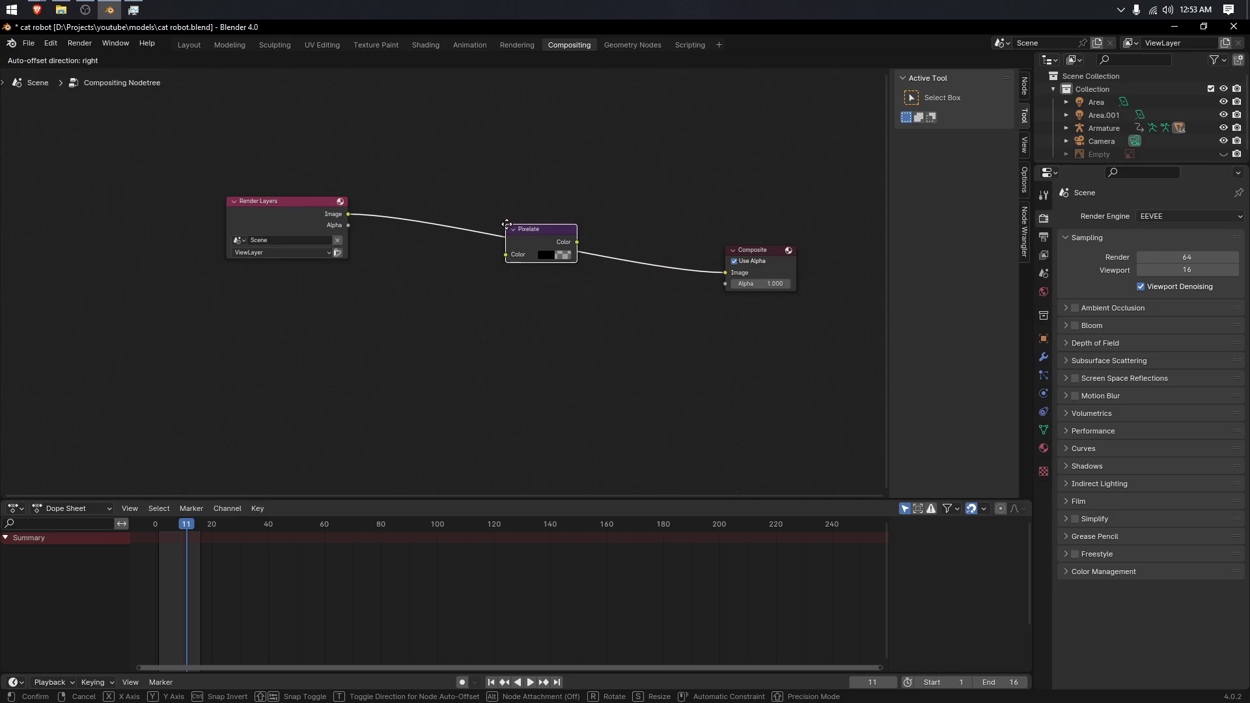
pyautogui.click(512, 221)
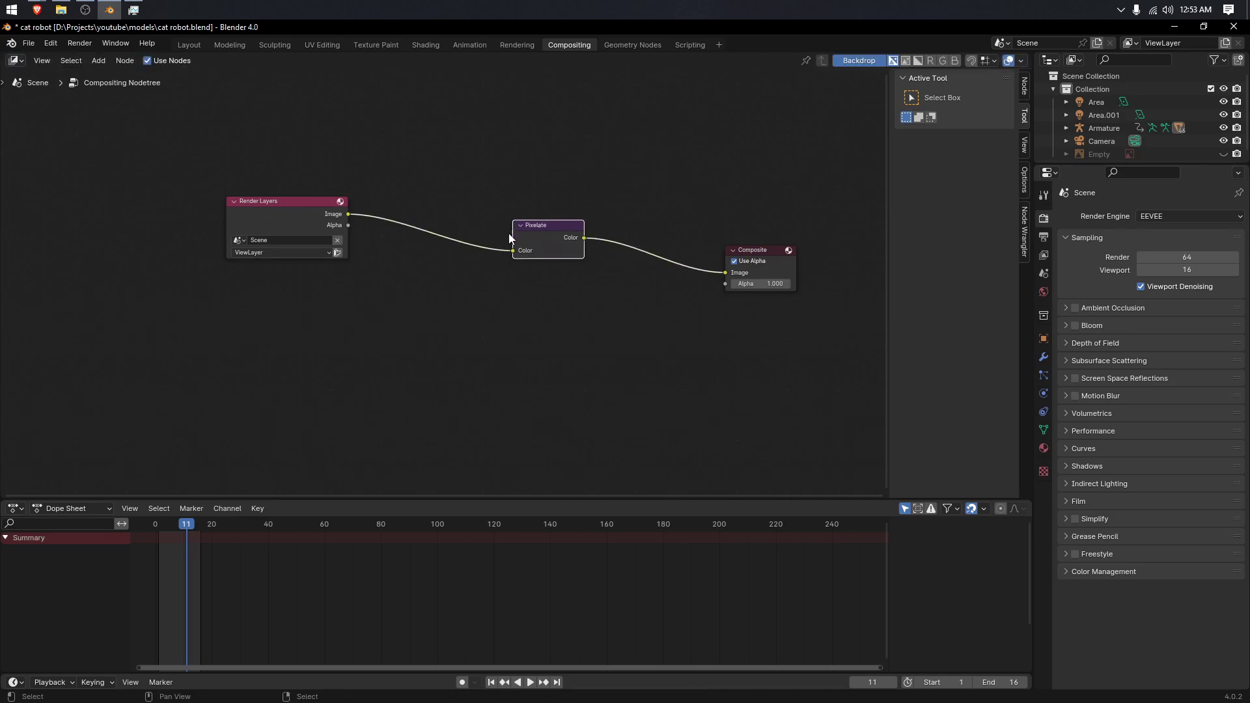
# Step: Insert a Scale node between the Render Layers and Pixelate nodes
pyautogui.hotkey('shift', 'a')
pyautogui.click(407, 213)
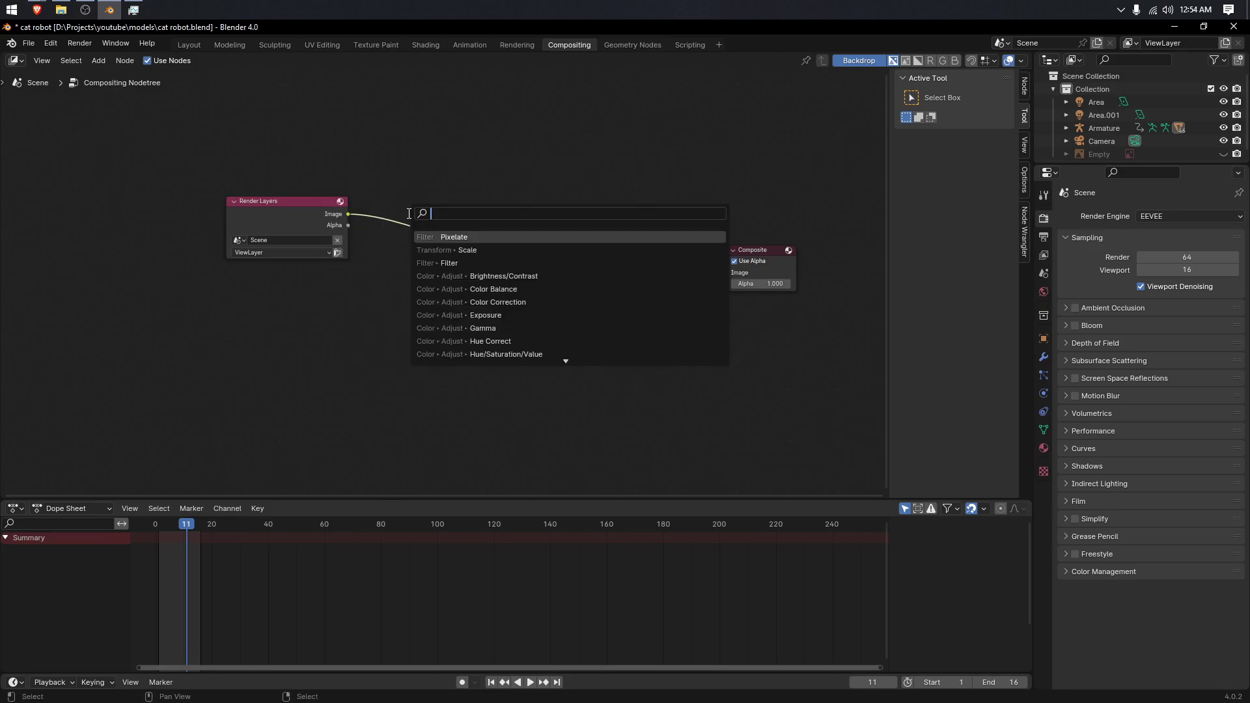
pyautogui.write('scale')
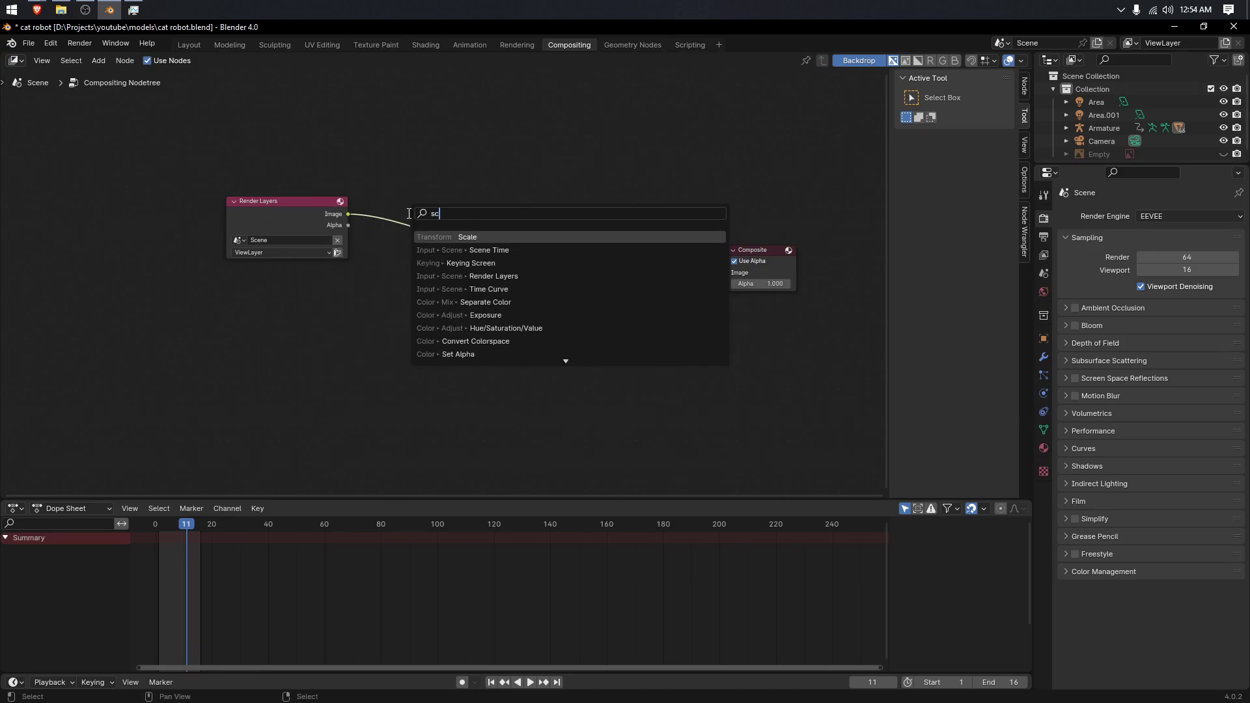
pyautogui.press('Return')
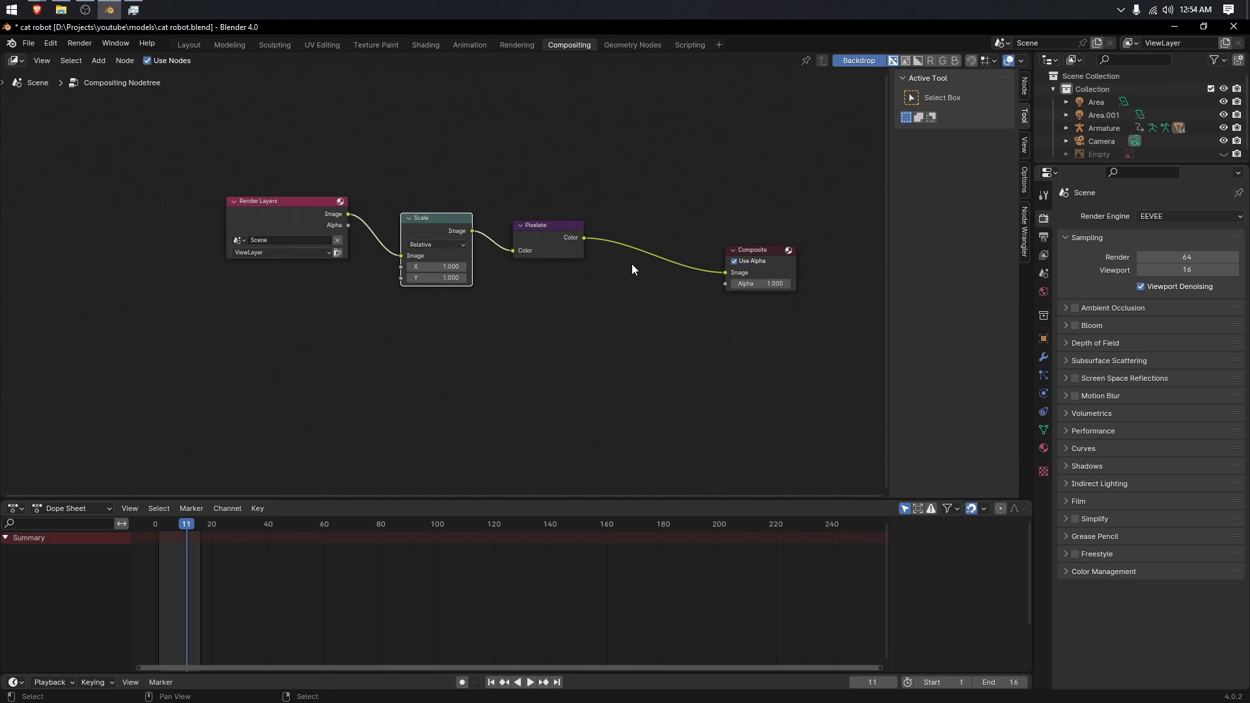
# Step: Insert a second Scale node between the Pixelate and Composite nodes
pyautogui.hotkey('shift', 'a')
pyautogui.click(635, 263)
pyautogui.write('sca')
pyautogui.press('Return')
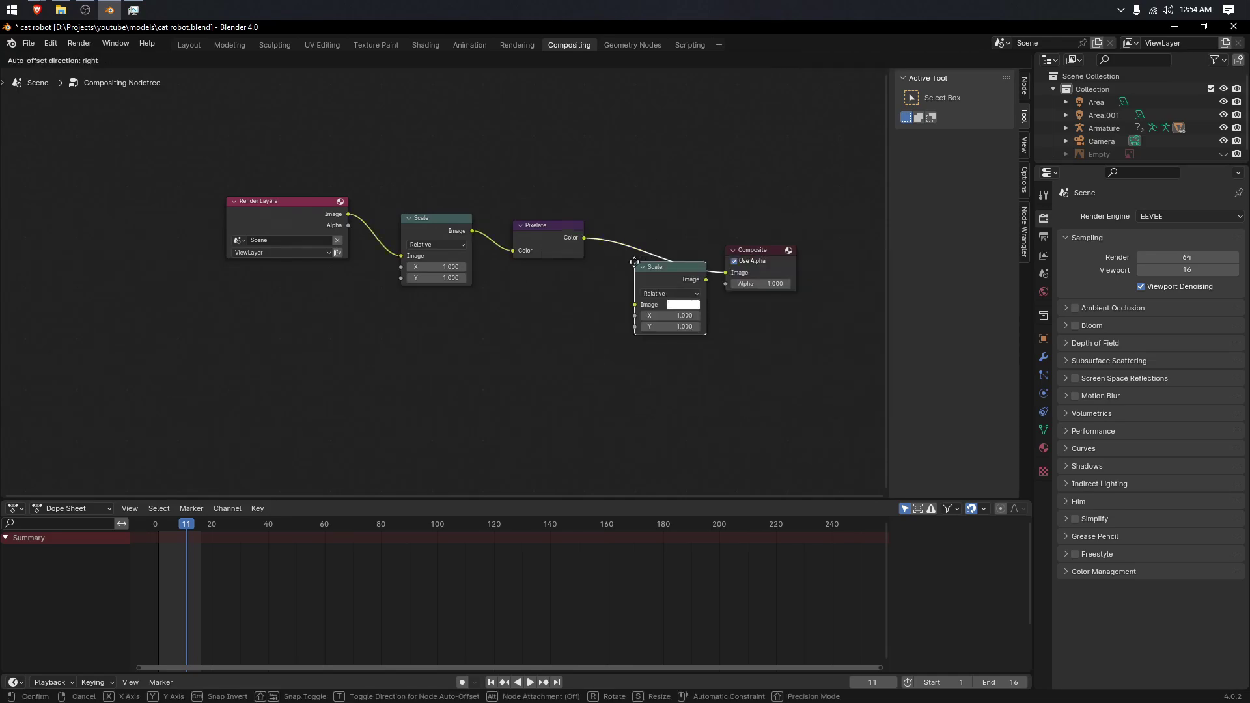
pyautogui.click(643, 247)
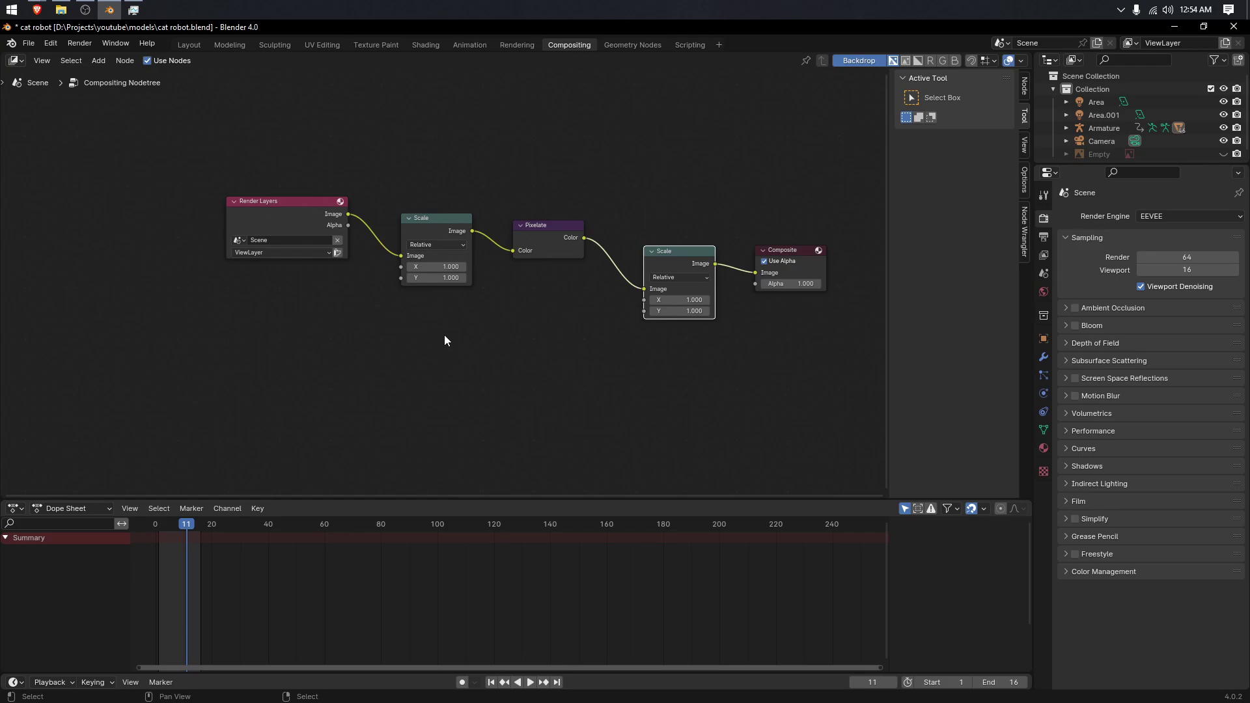
pyautogui.moveTo(439, 279); pyautogui.dragTo(423, 223)
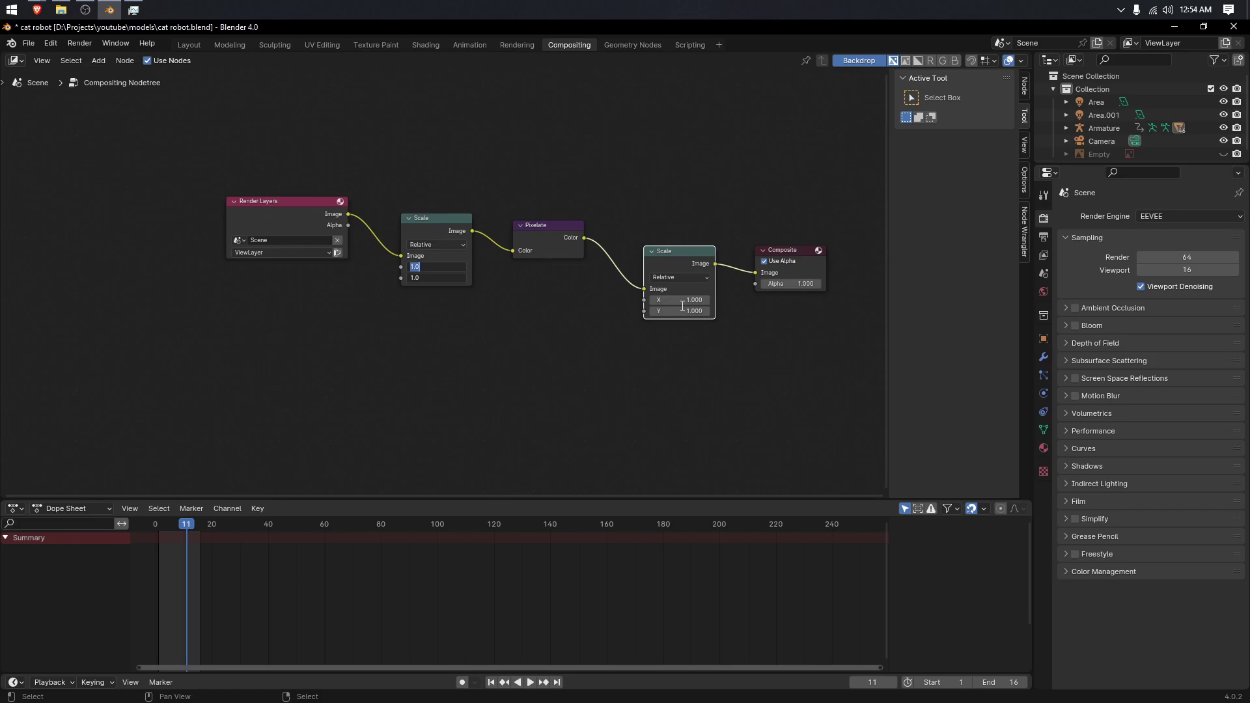
pyautogui.moveTo(682, 298); pyautogui.dragTo(681, 301)
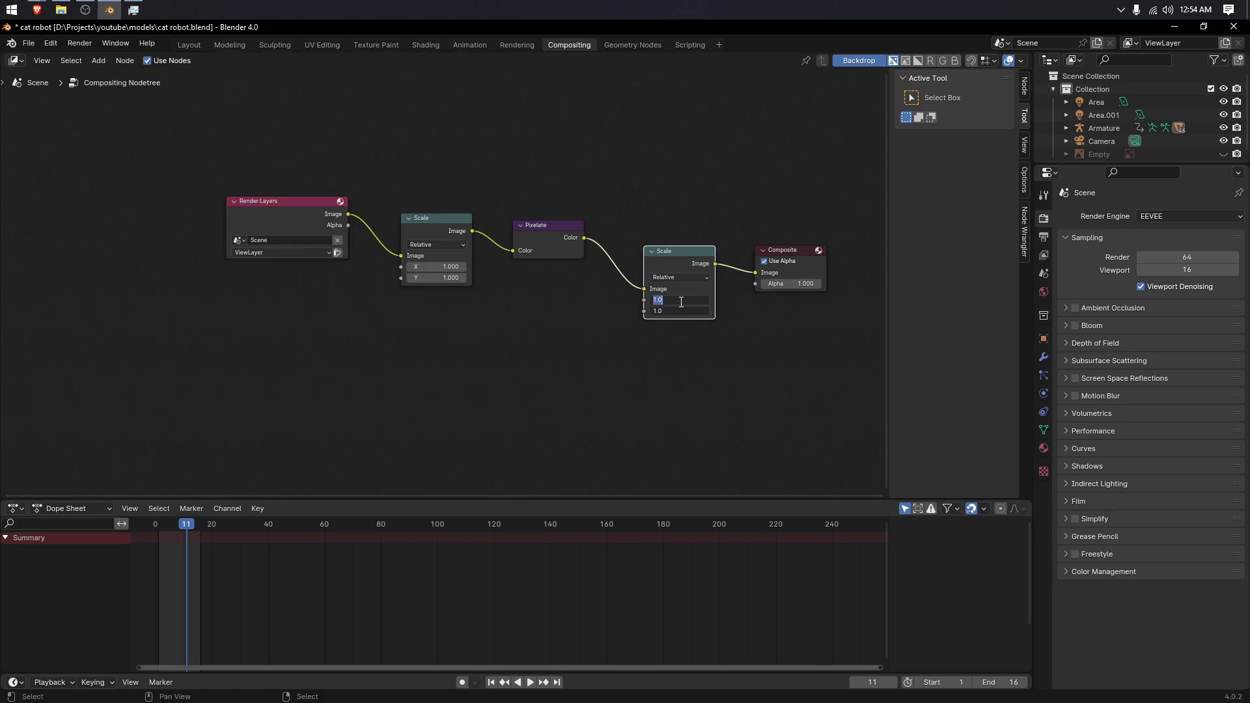
pyautogui.click(591, 336)
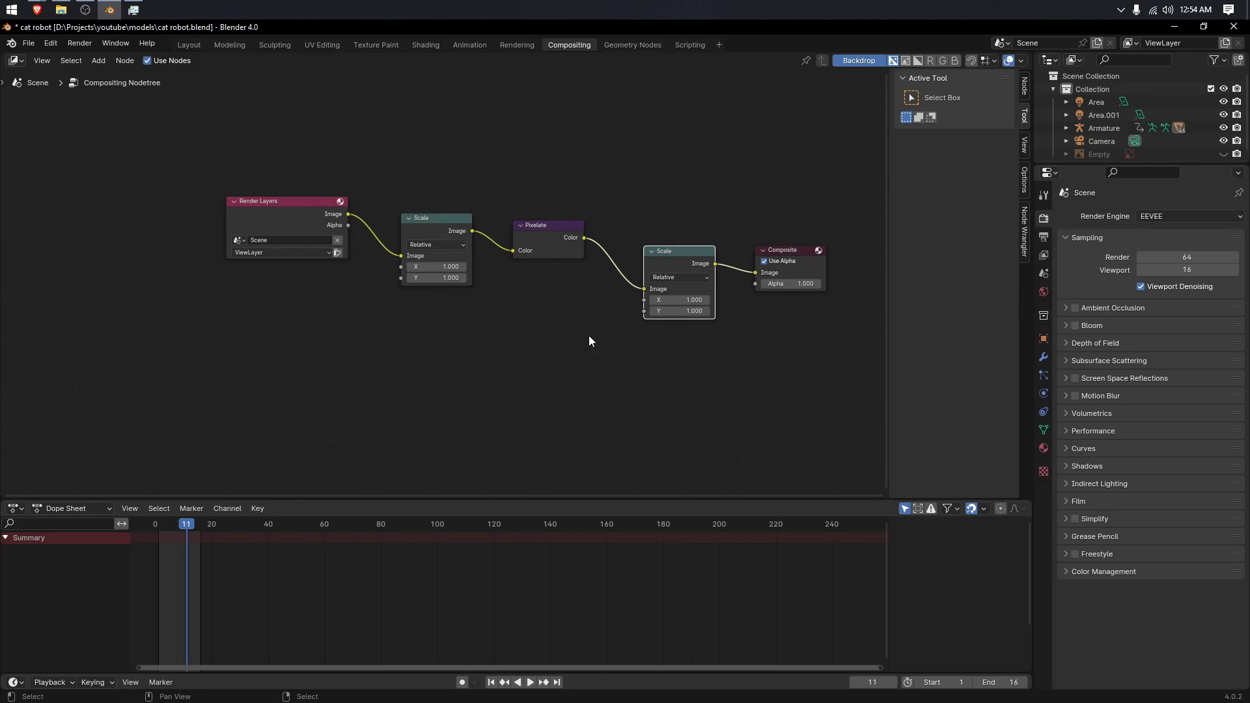
# Step: Set X and Y to 0.1 on the Scale node before Pixelate and to 10 on the one after it
pyautogui.moveTo(436, 267); pyautogui.dragTo(435, 279)
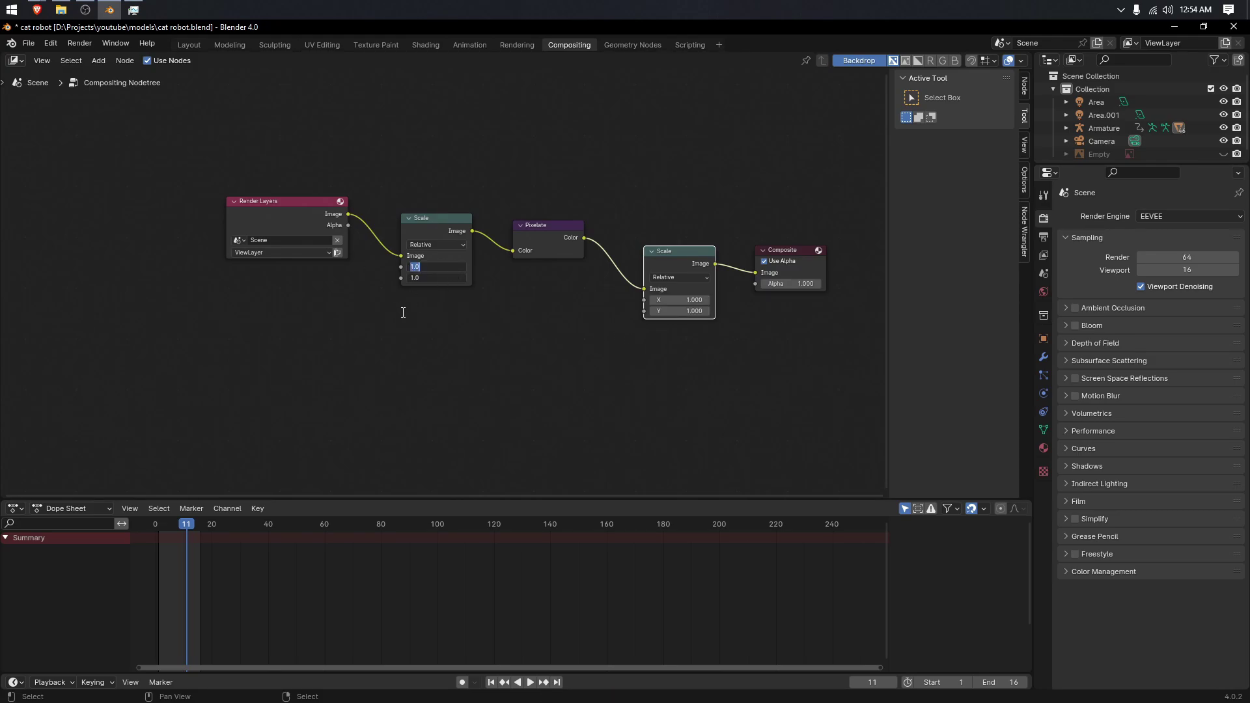
pyautogui.write('.1')
pyautogui.press('Return')
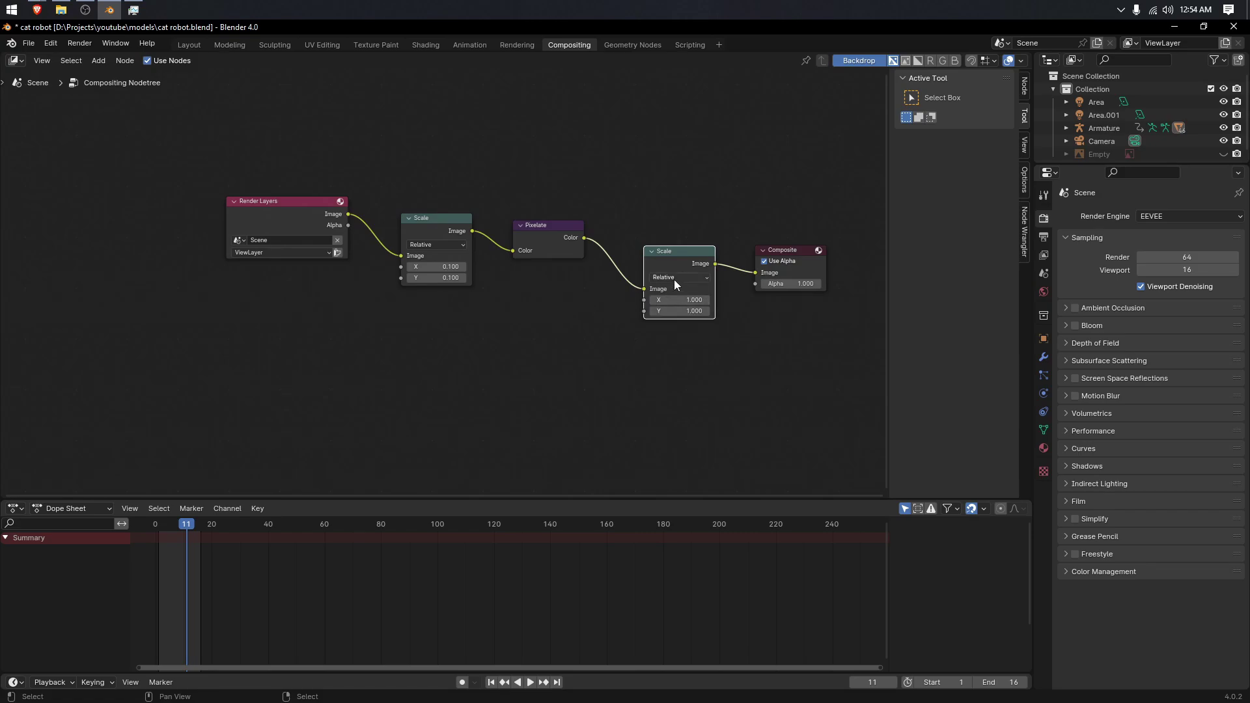
pyautogui.moveTo(677, 299); pyautogui.dragTo(677, 310)
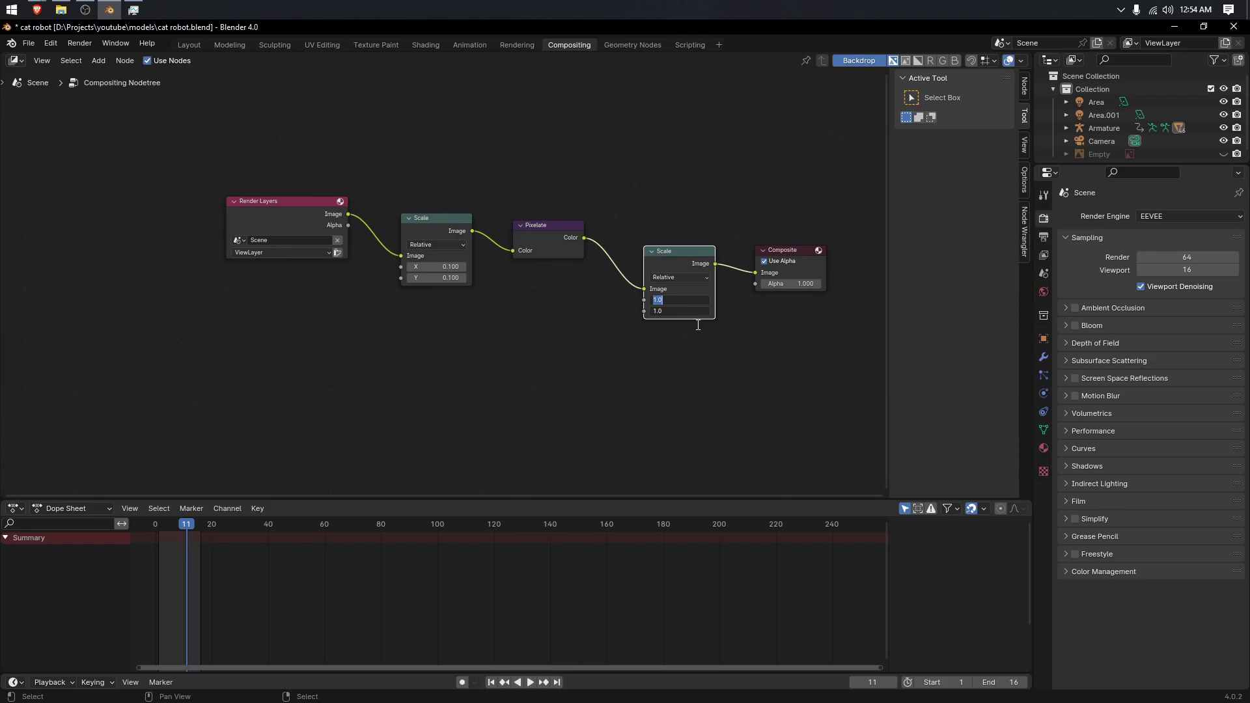
pyautogui.write('10')
pyautogui.press('Return')
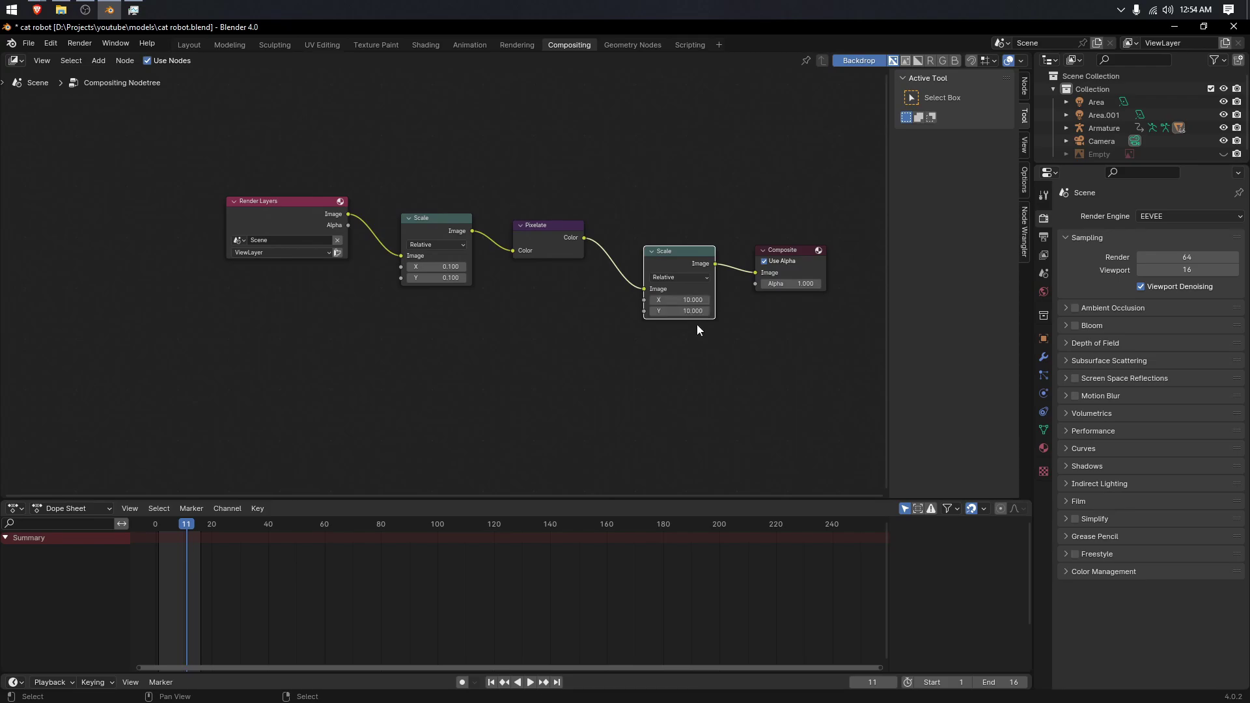
# Step: Return to the Layout workspace, render the current frame to inspect the pixelated robot, and close the render
pyautogui.click(200, 45)
pyautogui.scroll(-2, 566, 251)
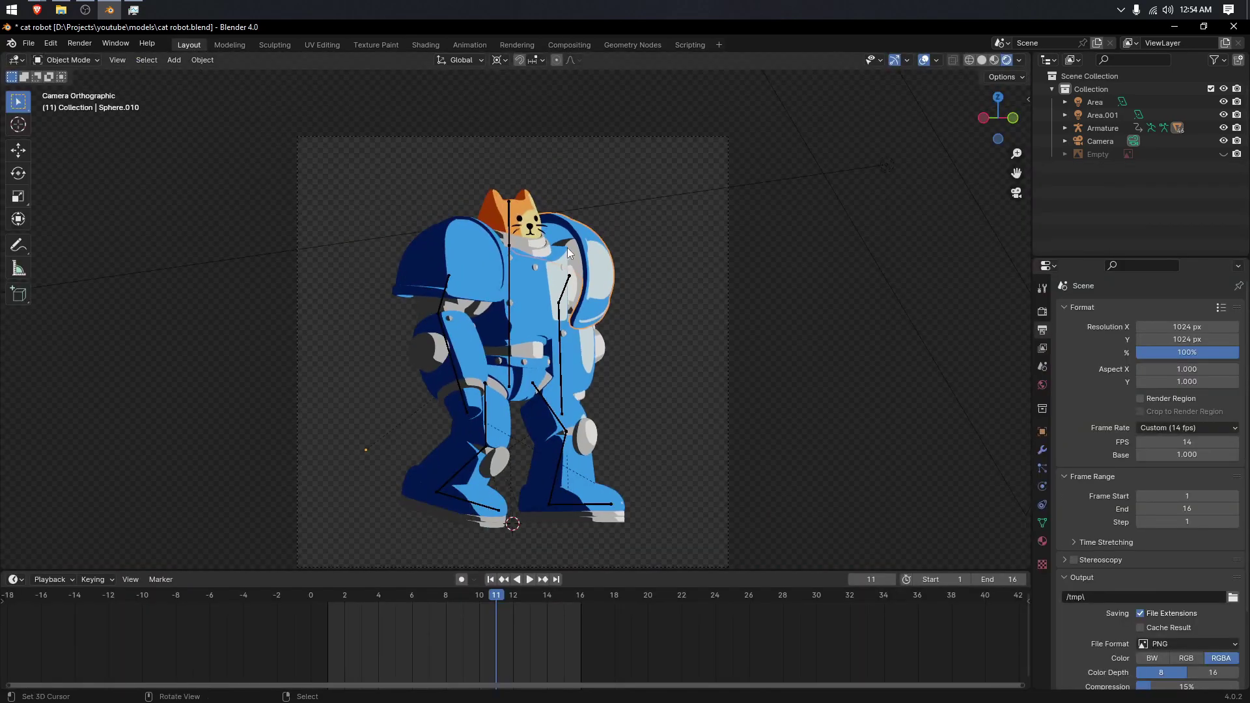
pyautogui.press('F12')
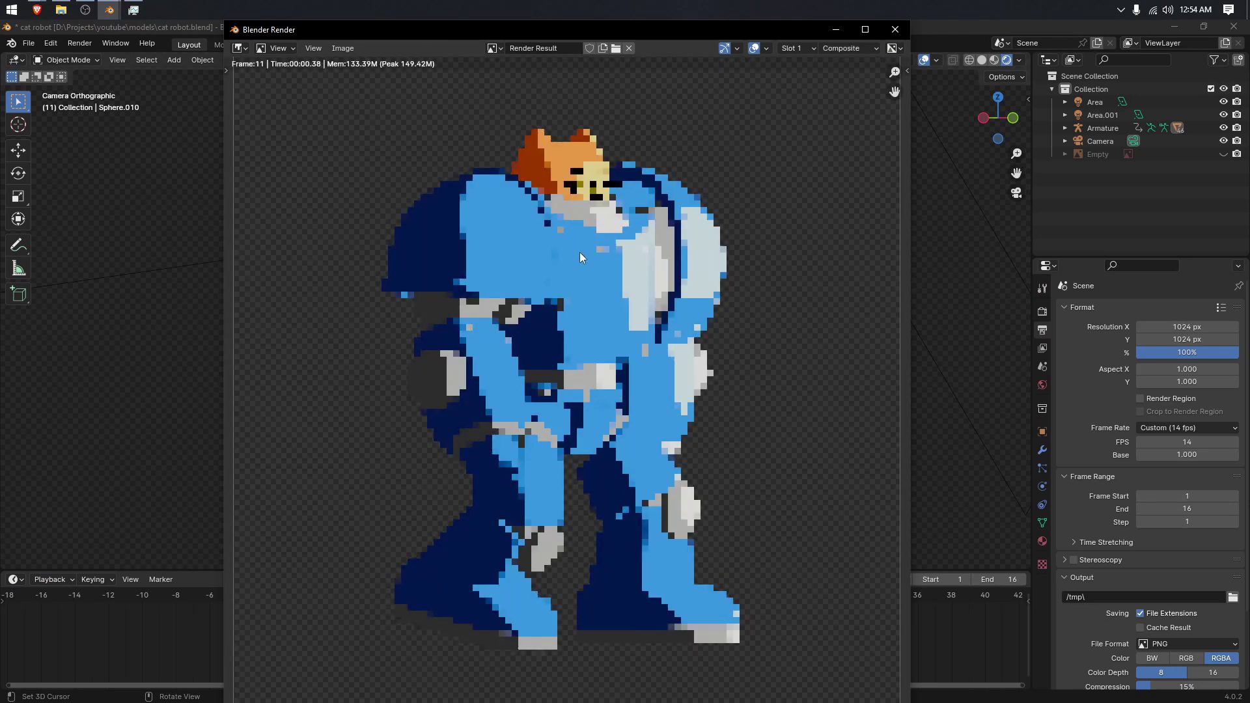
pyautogui.scroll(-5, 591, 263)
pyautogui.scroll(5, 603, 369)
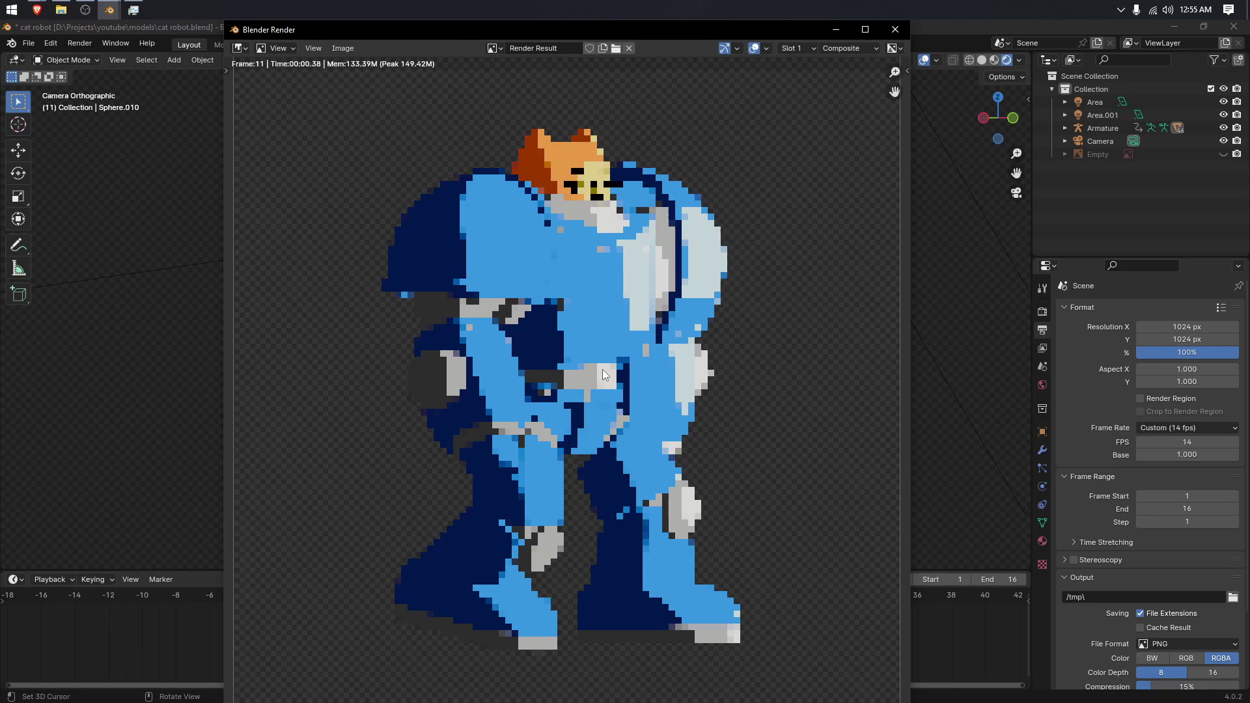
pyautogui.click(895, 30)
# Step: Set the camera's orthographic scale to 4.3 so the robot fills more of the frame
pyautogui.scroll(1, 616, 270)
pyautogui.scroll(-2, 608, 264)
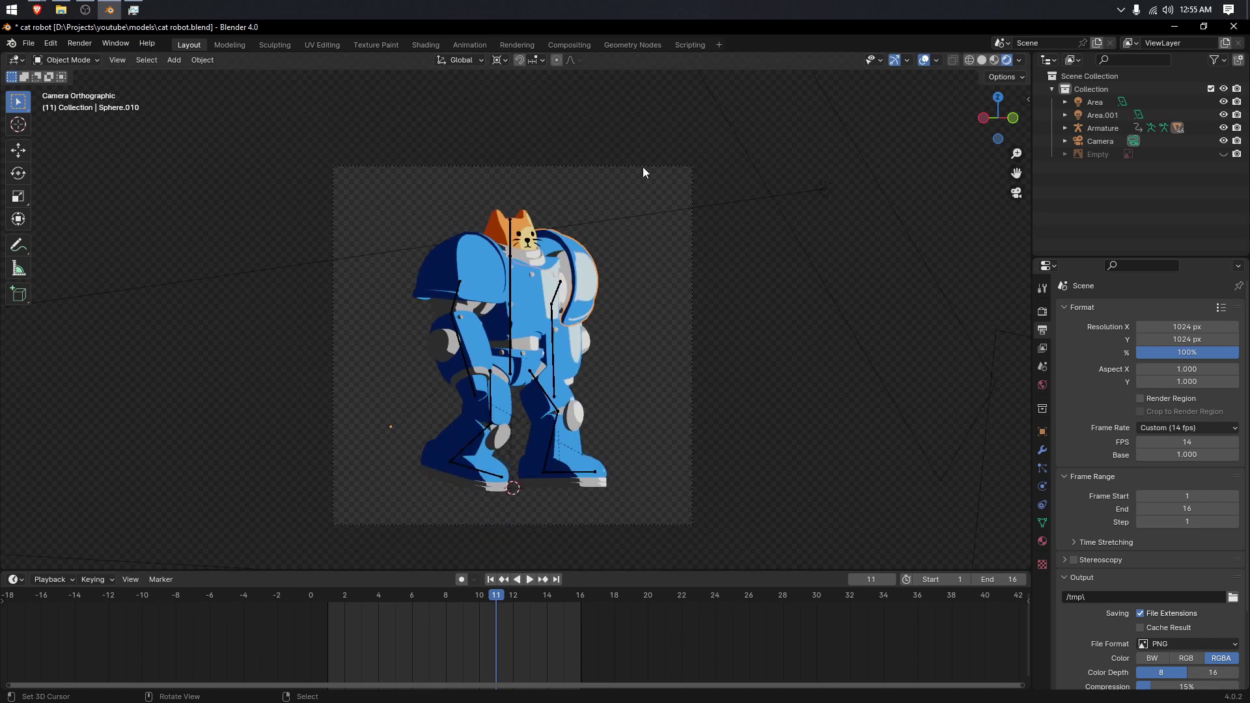
pyautogui.click(642, 167)
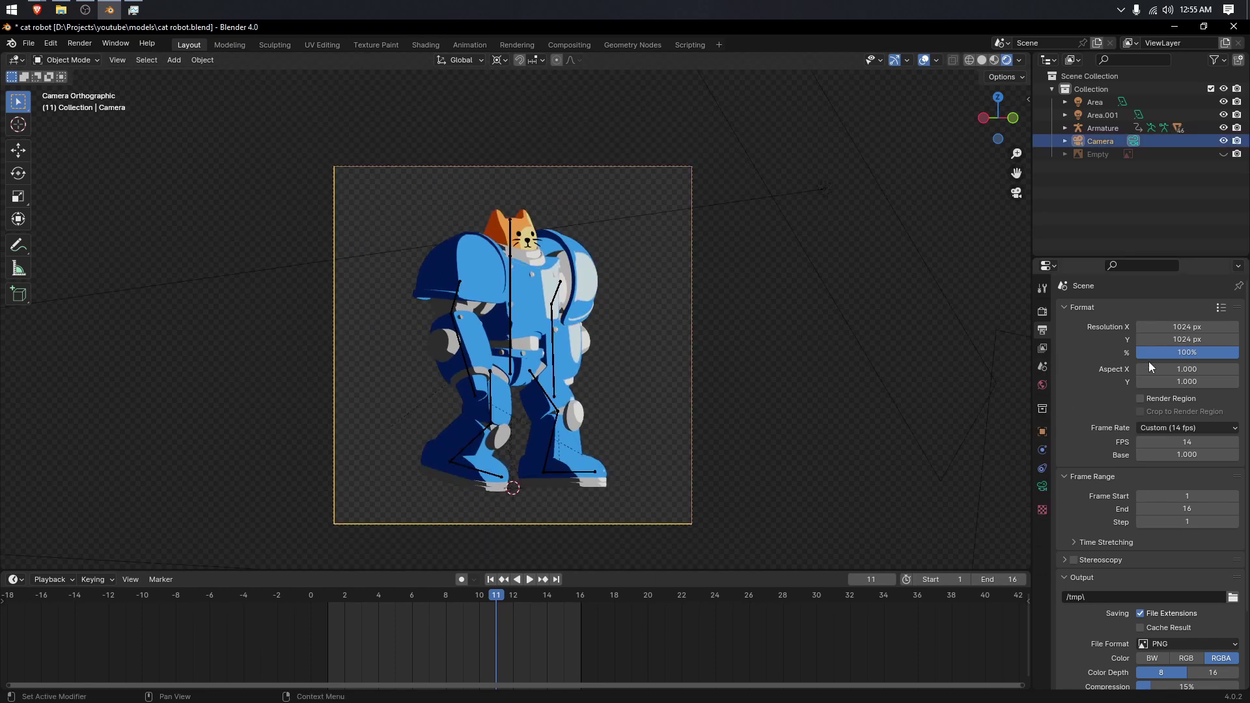
pyautogui.click(1041, 486)
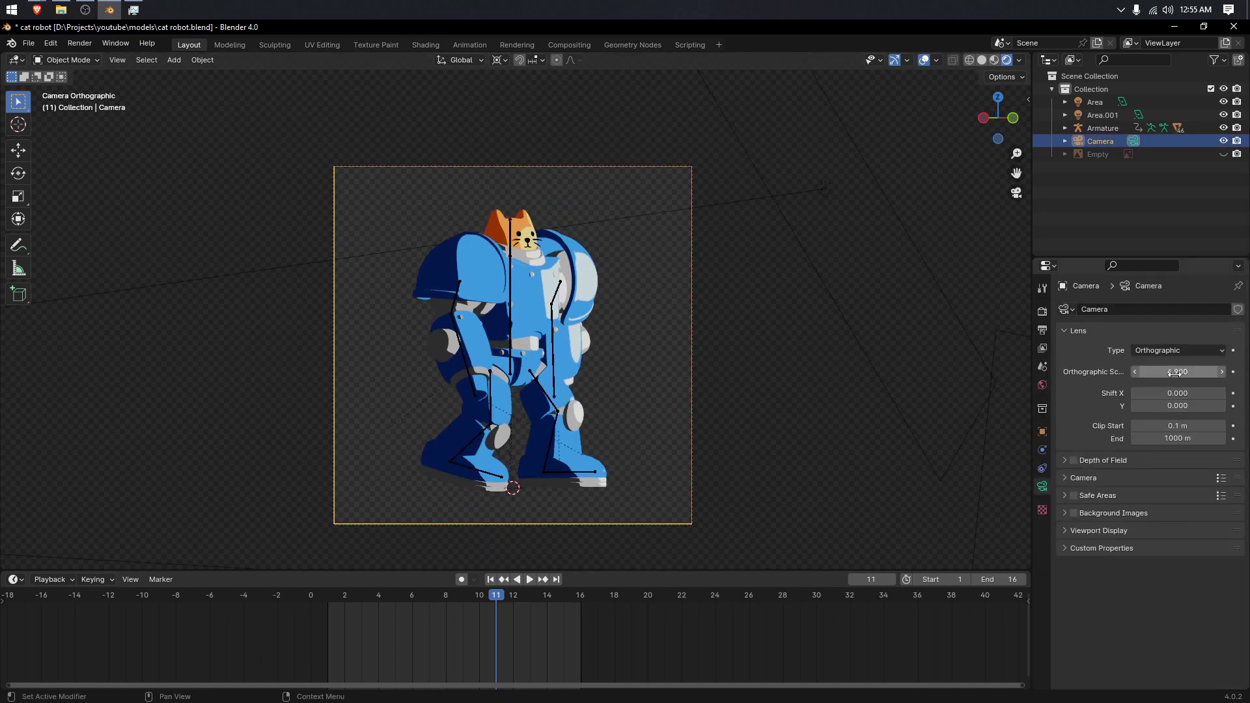
pyautogui.moveTo(1212, 372)
pyautogui.mouseDown()
pyautogui.moveTo(1237, 372)
pyautogui.moveTo(1200, 372)
pyautogui.mouseUp()
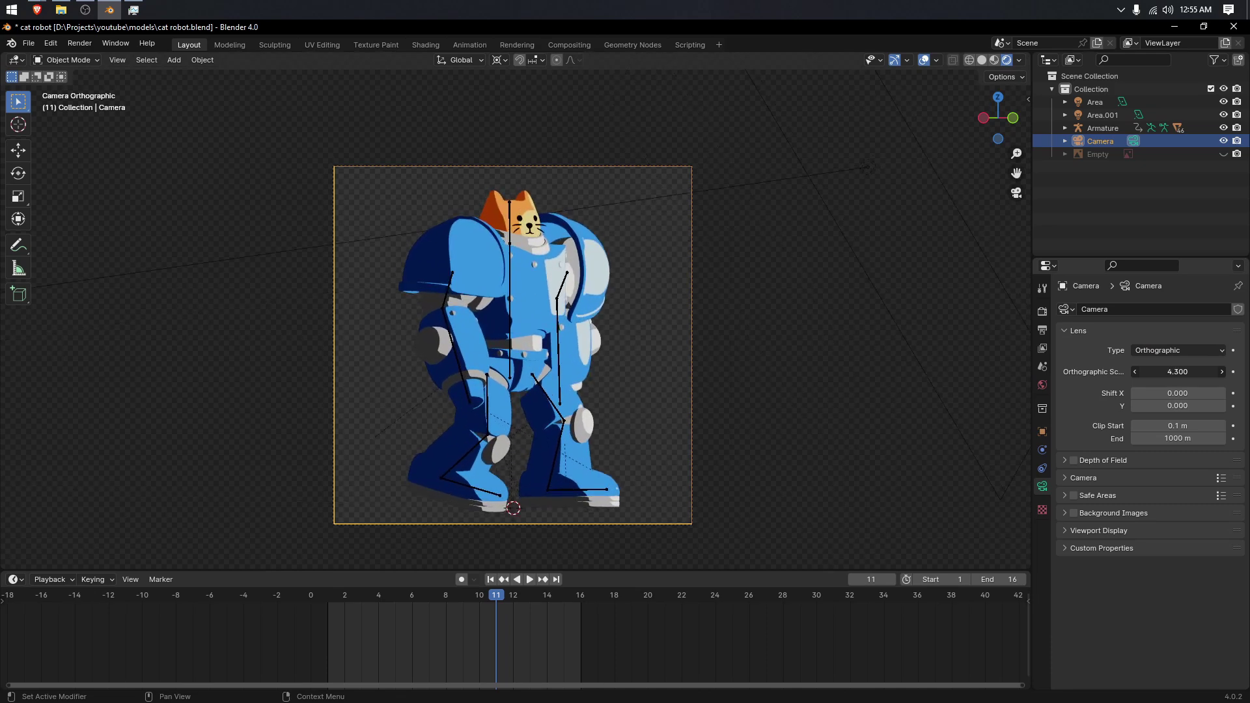
# Step: Play the walk cycle to check the camera framing, and save the file
pyautogui.press('space')
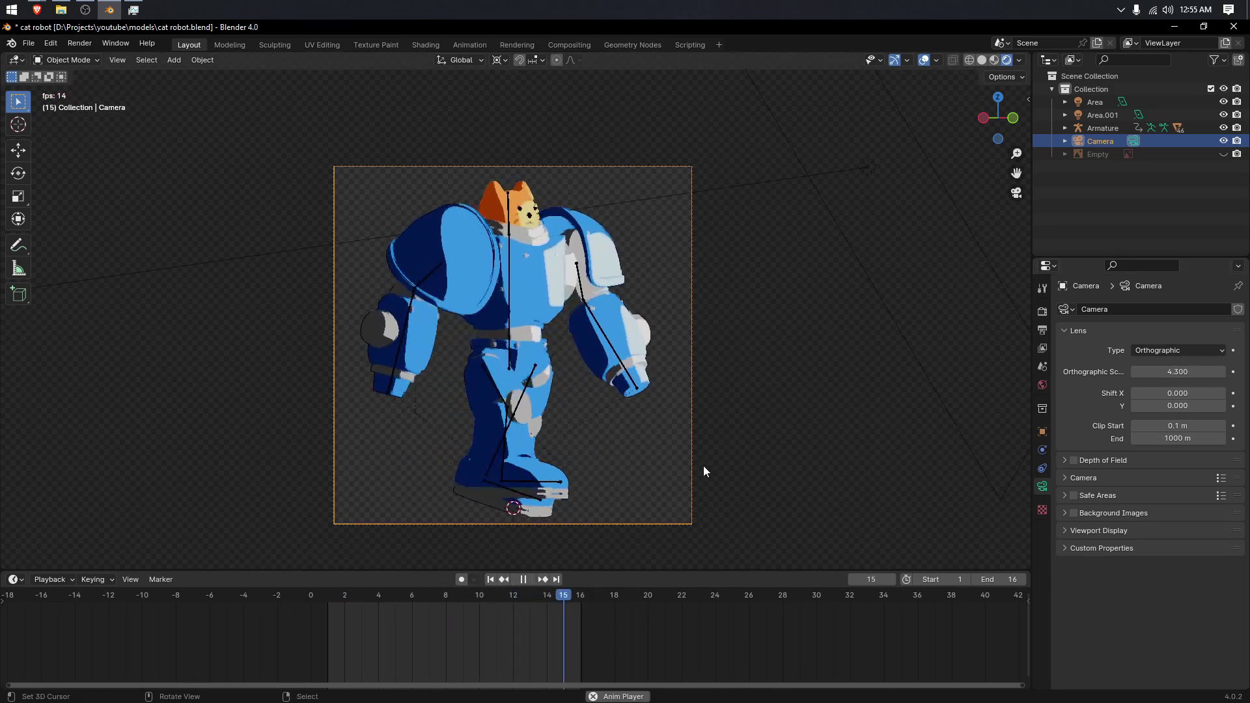
pyautogui.press('space')
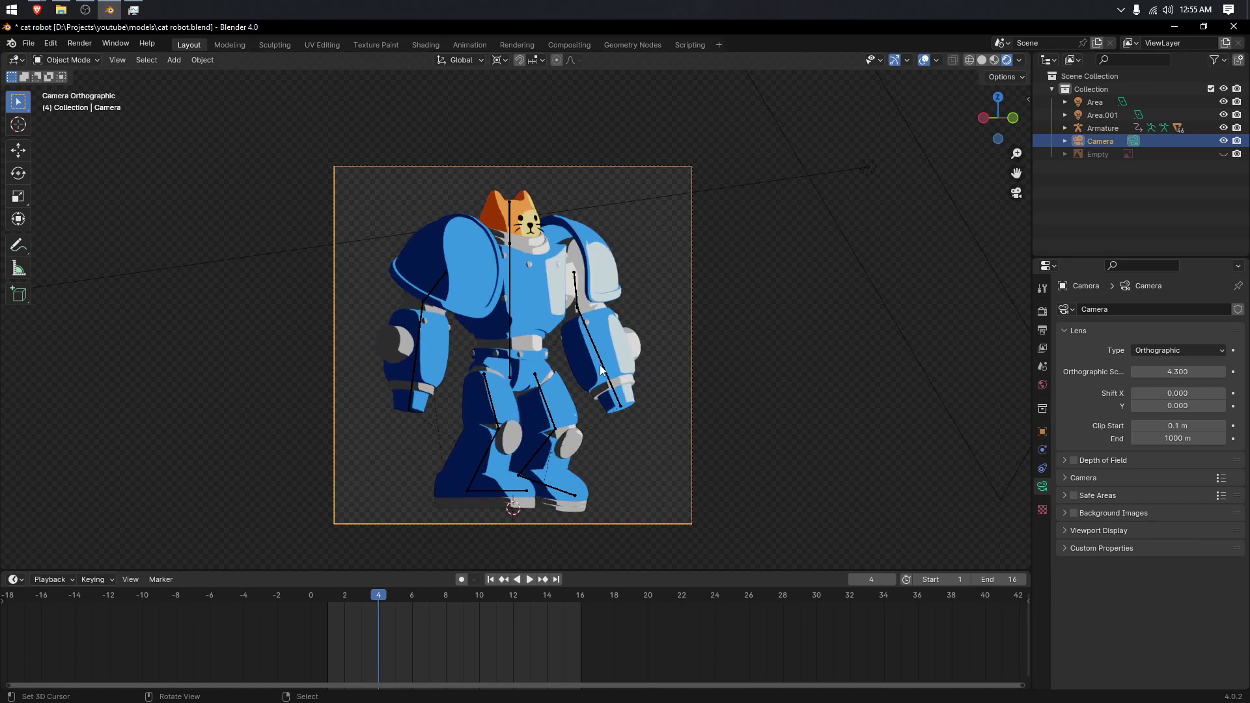
pyautogui.hotkey('ctrl', 's')
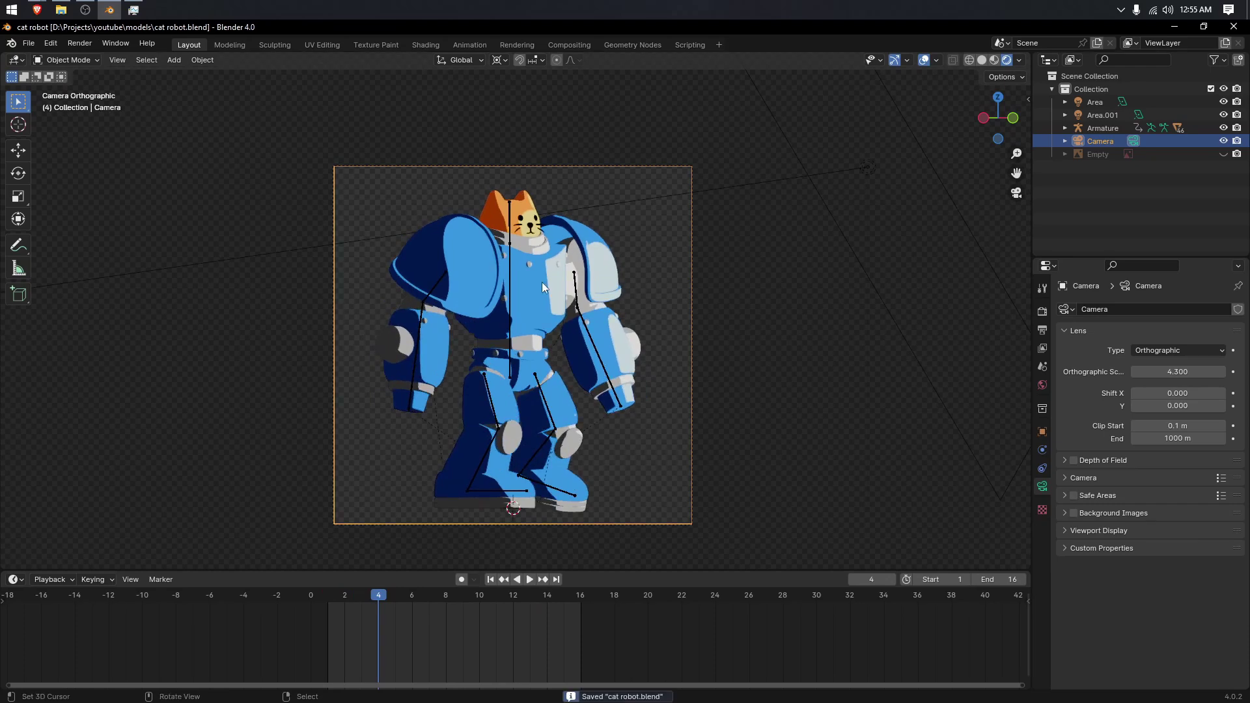
# Step: Rearrange the Render Layers, Scale and Pixelate nodes into a tidier row in the compositor
pyautogui.click(567, 43)
pyautogui.scroll(2, 627, 256)
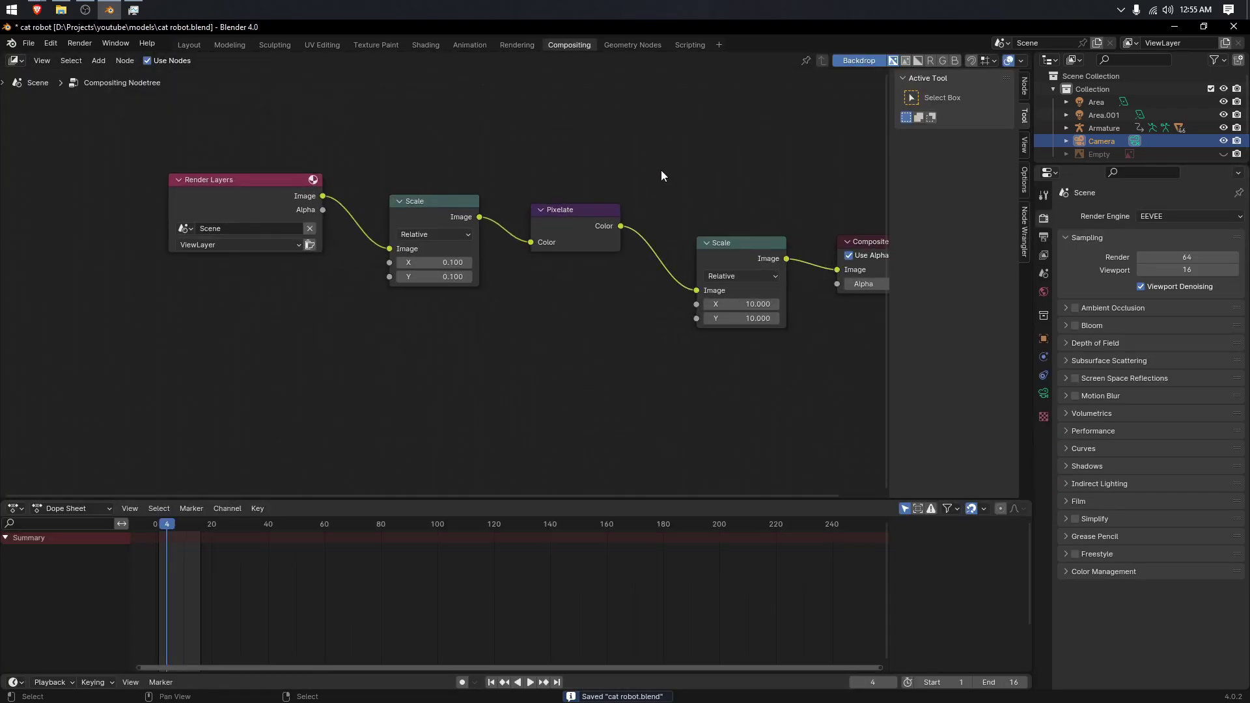
pyautogui.moveTo(265, 206); pyautogui.dragTo(198, 272)
pyautogui.moveTo(437, 215); pyautogui.dragTo(422, 250)
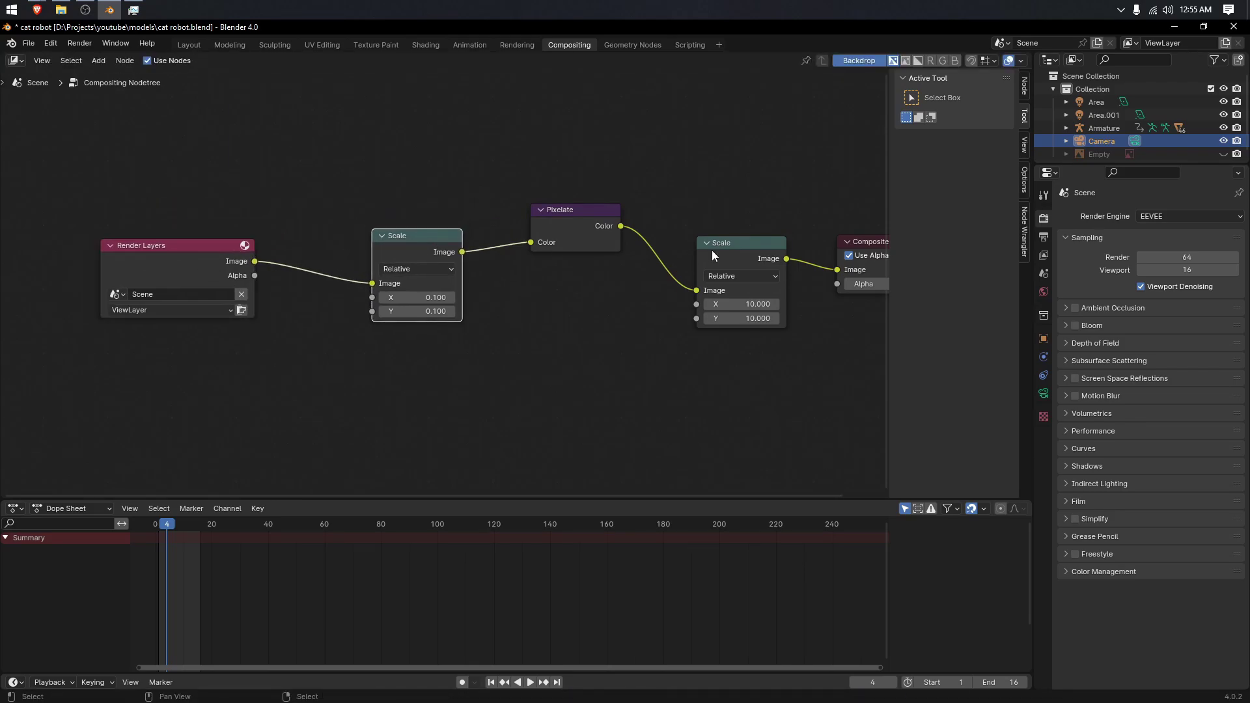
pyautogui.moveTo(750, 241); pyautogui.dragTo(742, 229)
pyautogui.moveTo(571, 217); pyautogui.dragTo(572, 239)
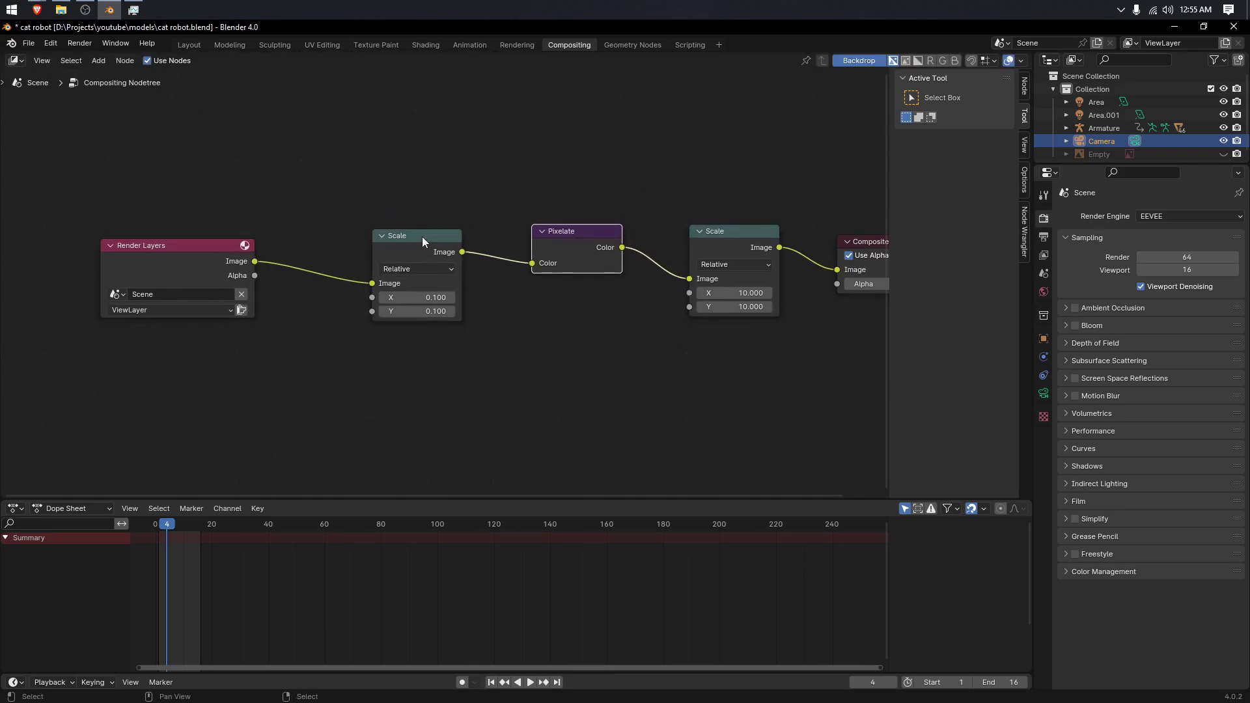
pyautogui.moveTo(427, 242); pyautogui.dragTo(439, 235)
# Step: Try scale factors of 0.01 before Pixelate and 100 after it in a test render of the frame
pyautogui.moveTo(440, 293); pyautogui.dragTo(440, 305)
pyautogui.write('0.')
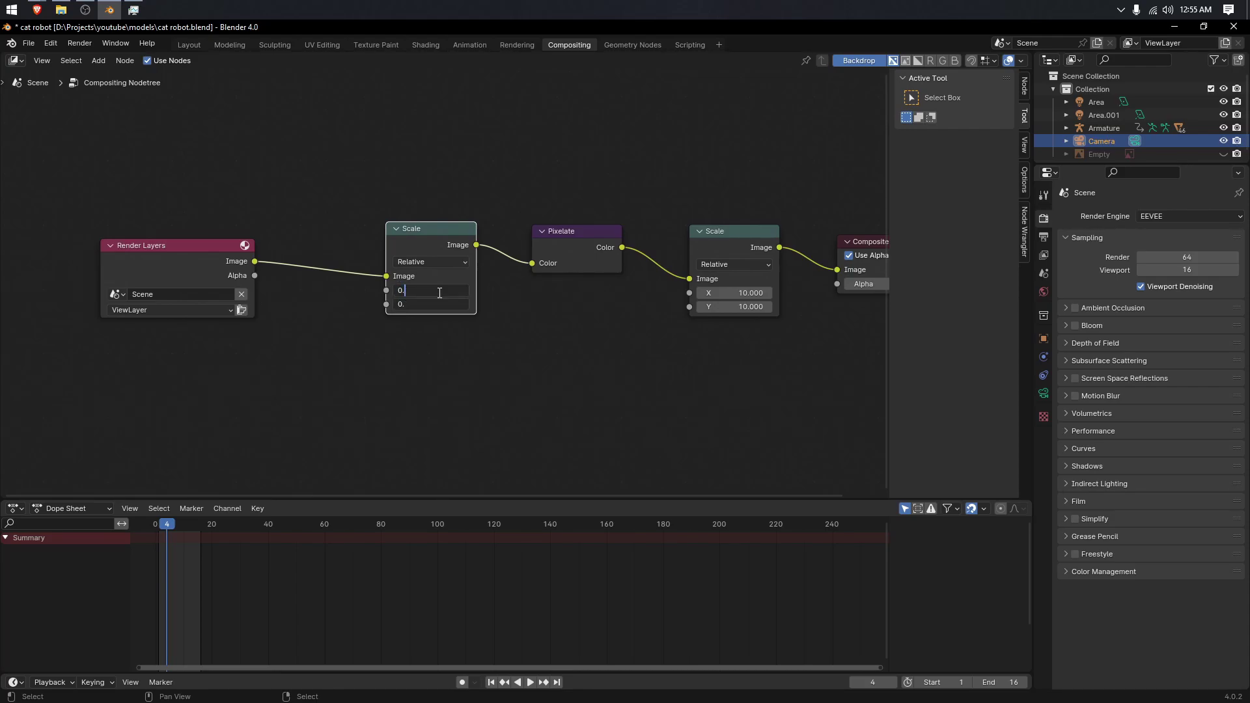
pyautogui.write('01')
pyautogui.press('Return')
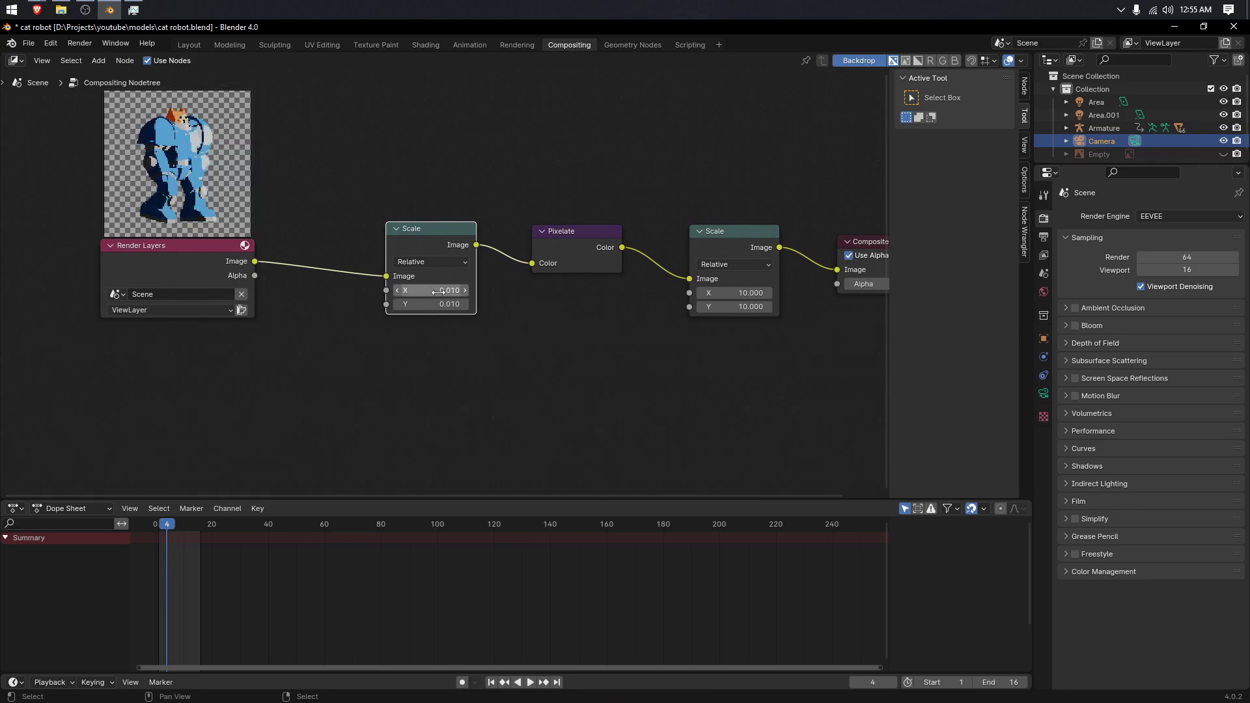
pyautogui.moveTo(740, 293); pyautogui.dragTo(740, 304)
pyautogui.write('1')
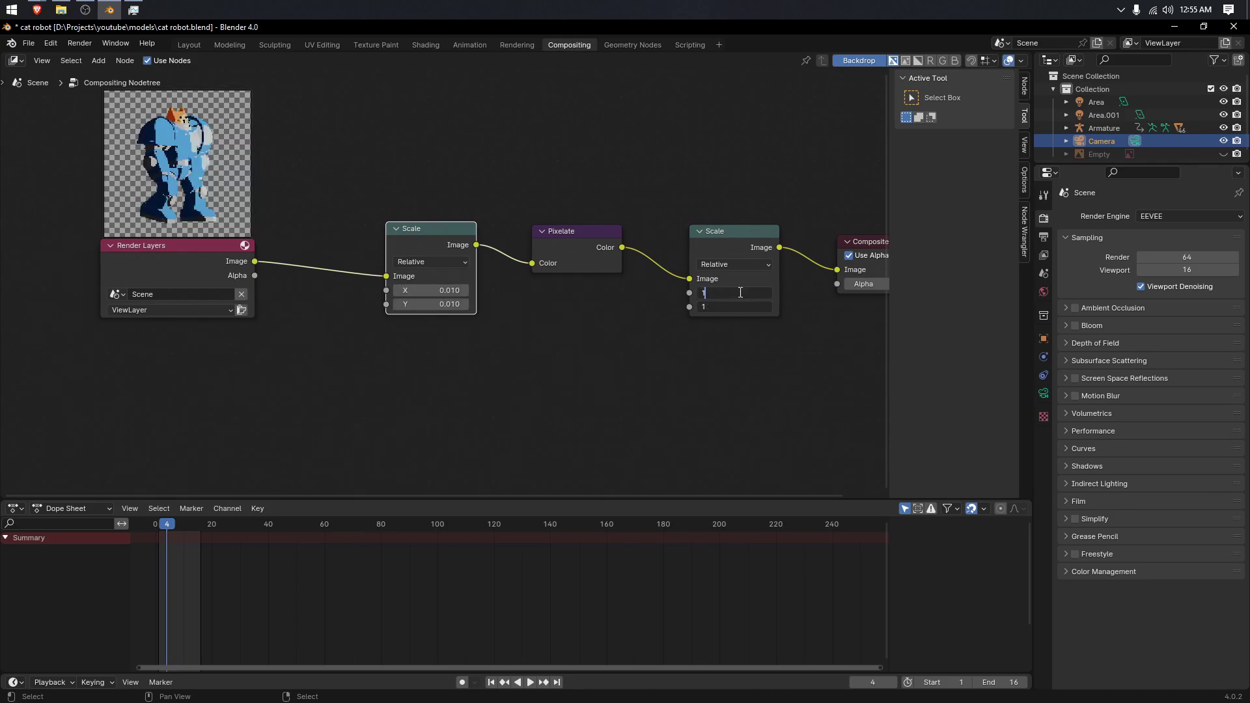
pyautogui.press('Return')
pyautogui.press('F12')
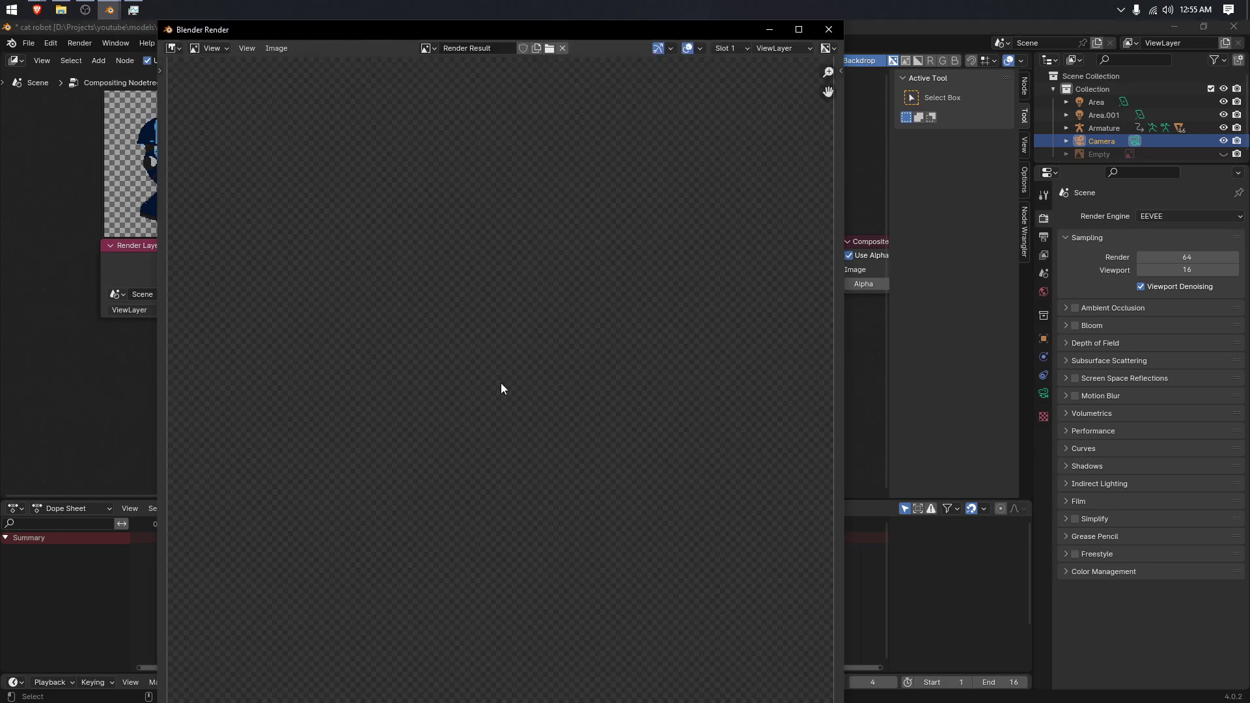
pyautogui.click(828, 30)
# Step: Set the Scale node before Pixelate to 0.1 and the one after it to 10 on both axes
pyautogui.click(433, 290)
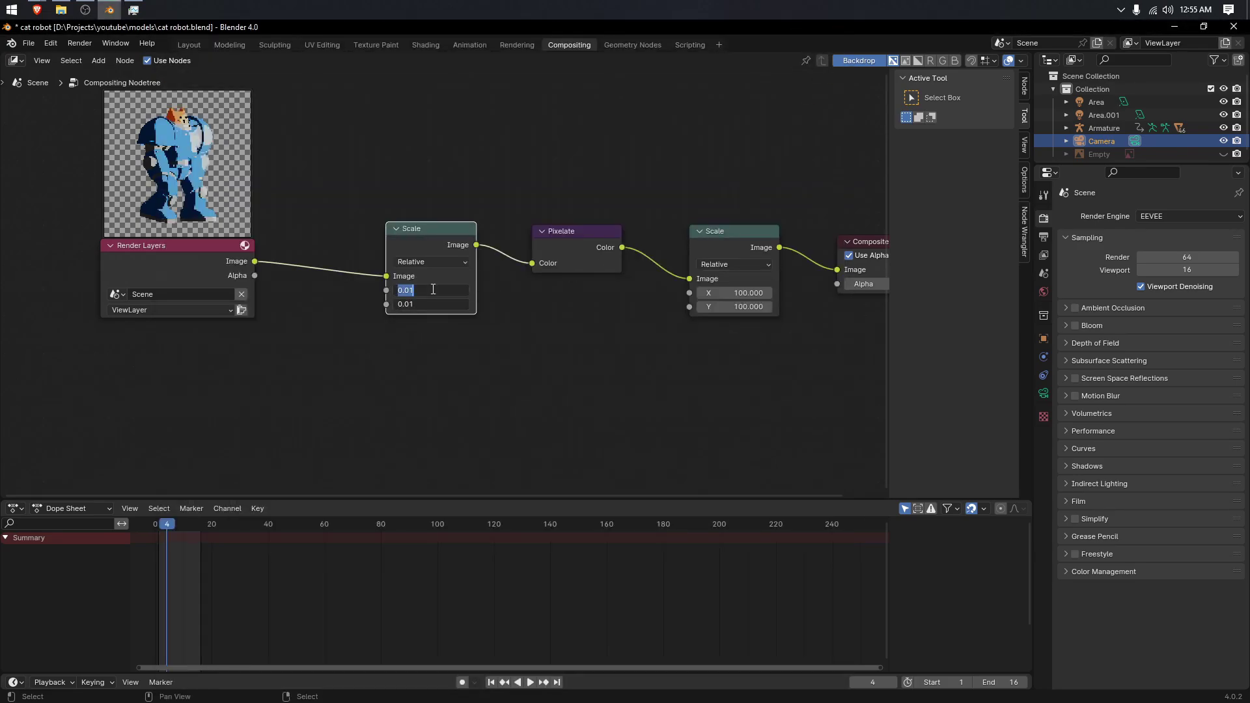
pyautogui.press('BackSpace')
pyautogui.write('0.1')
pyautogui.press('Return')
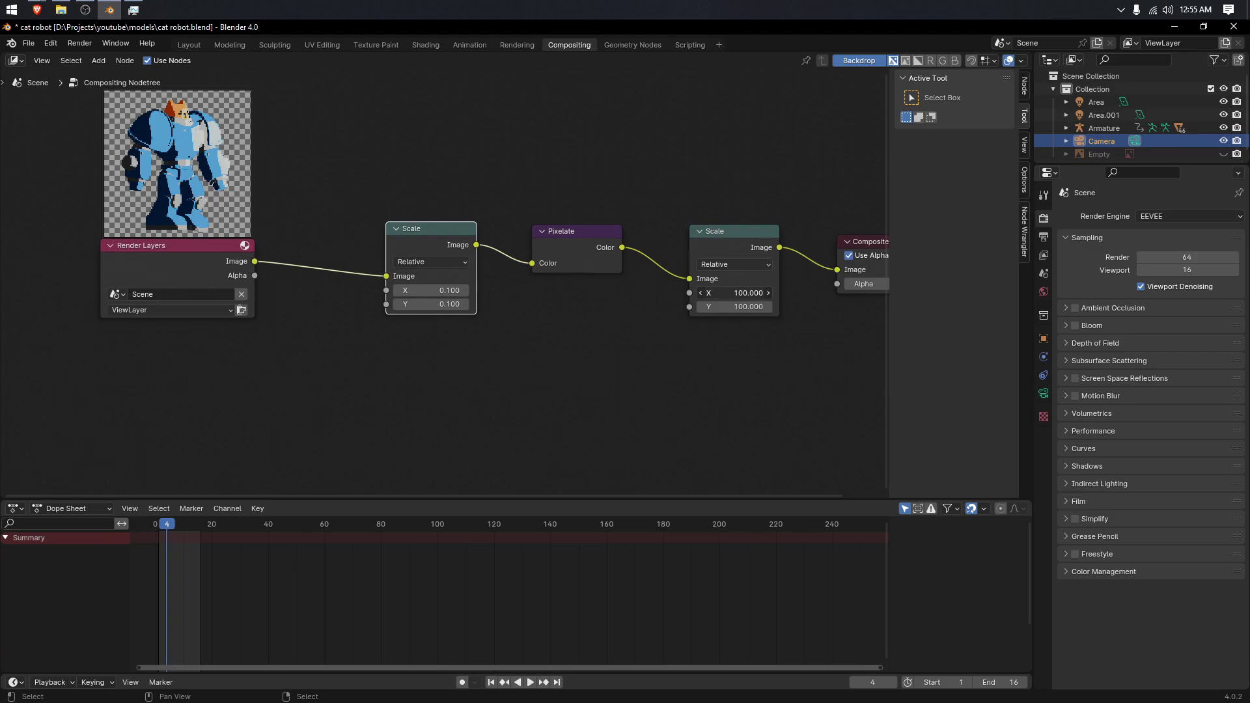
pyautogui.moveTo(721, 290); pyautogui.dragTo(741, 308)
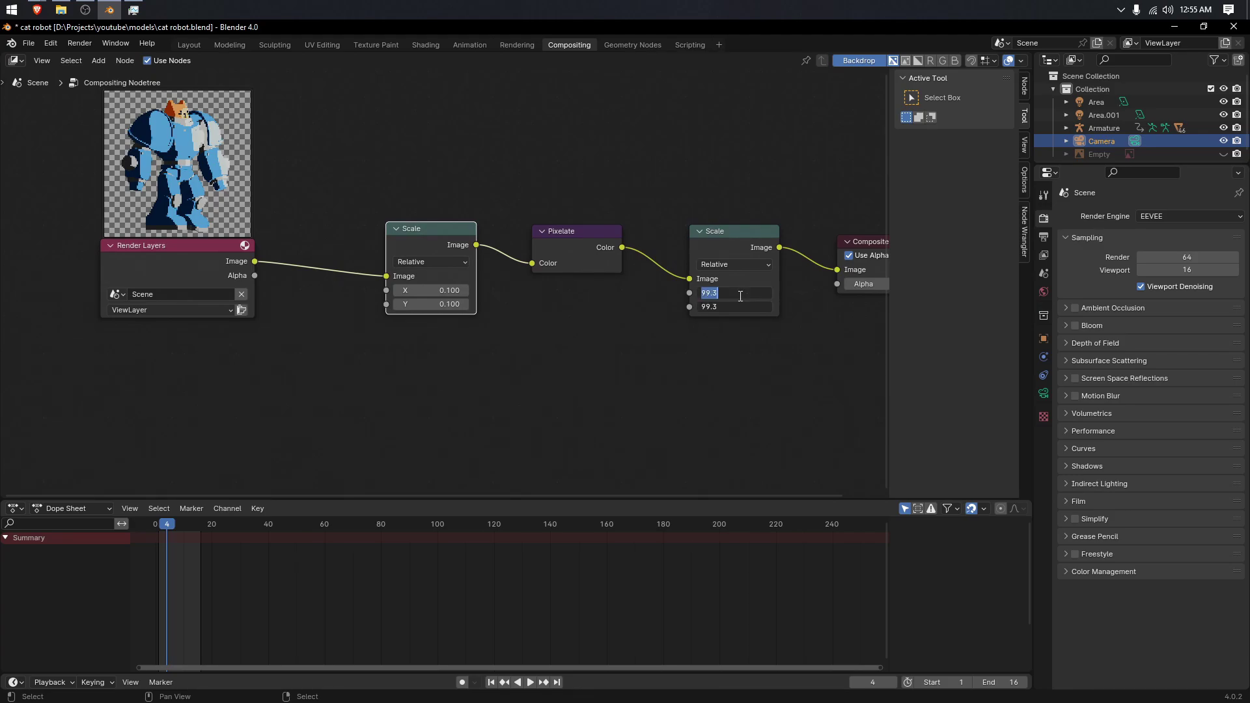
pyautogui.write('10')
pyautogui.press('Return')
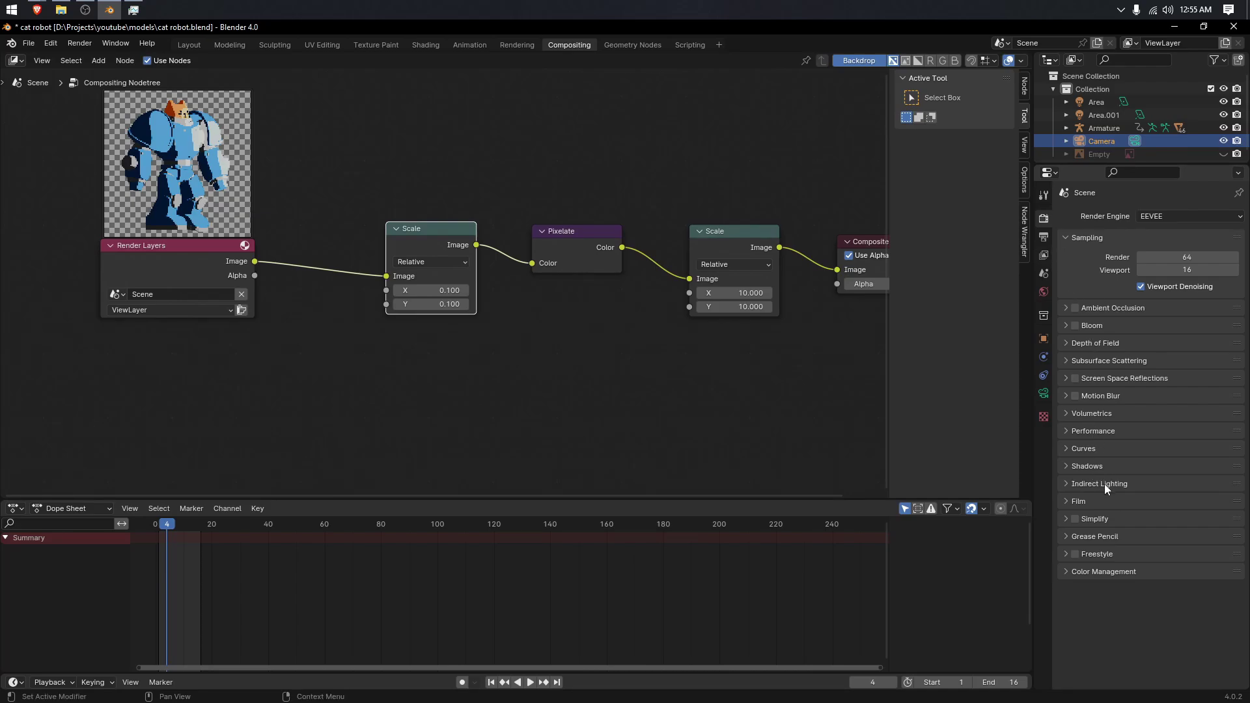
# Step: Enable Freestyle outlines with a line thickness of 2 px and save the file
pyautogui.click(1086, 503)
pyautogui.click(1082, 501)
pyautogui.click(1087, 554)
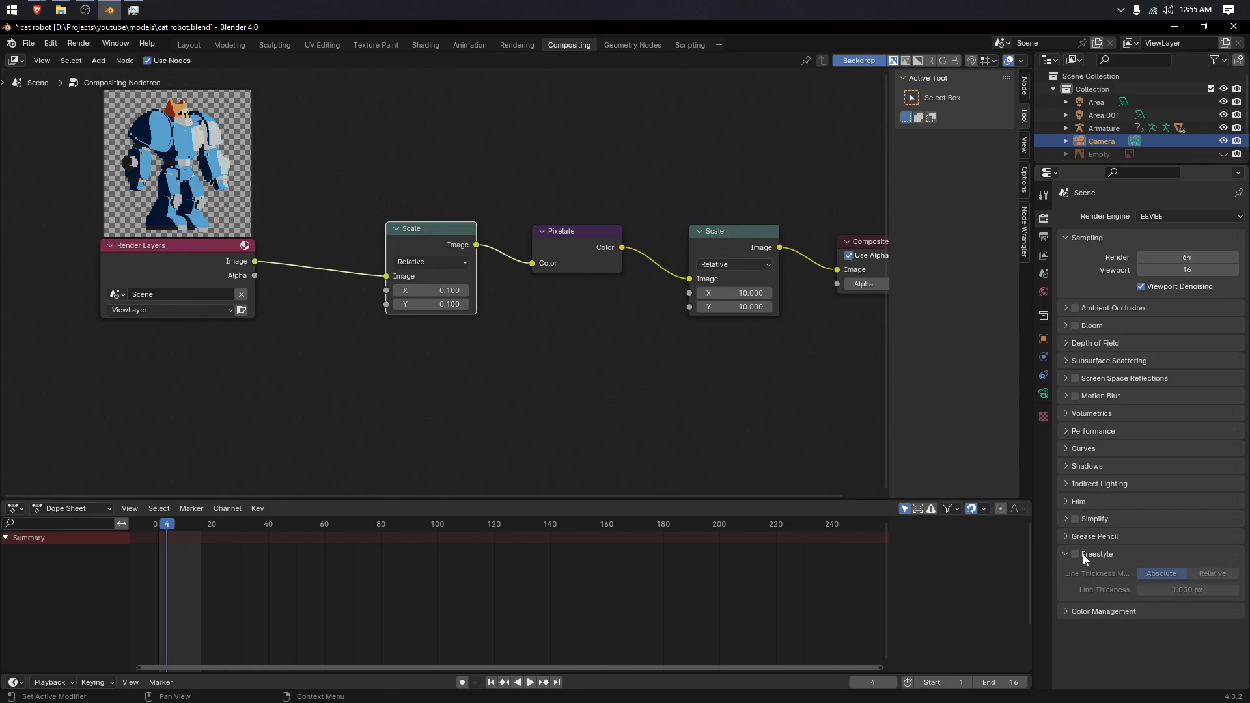
pyautogui.click(1075, 554)
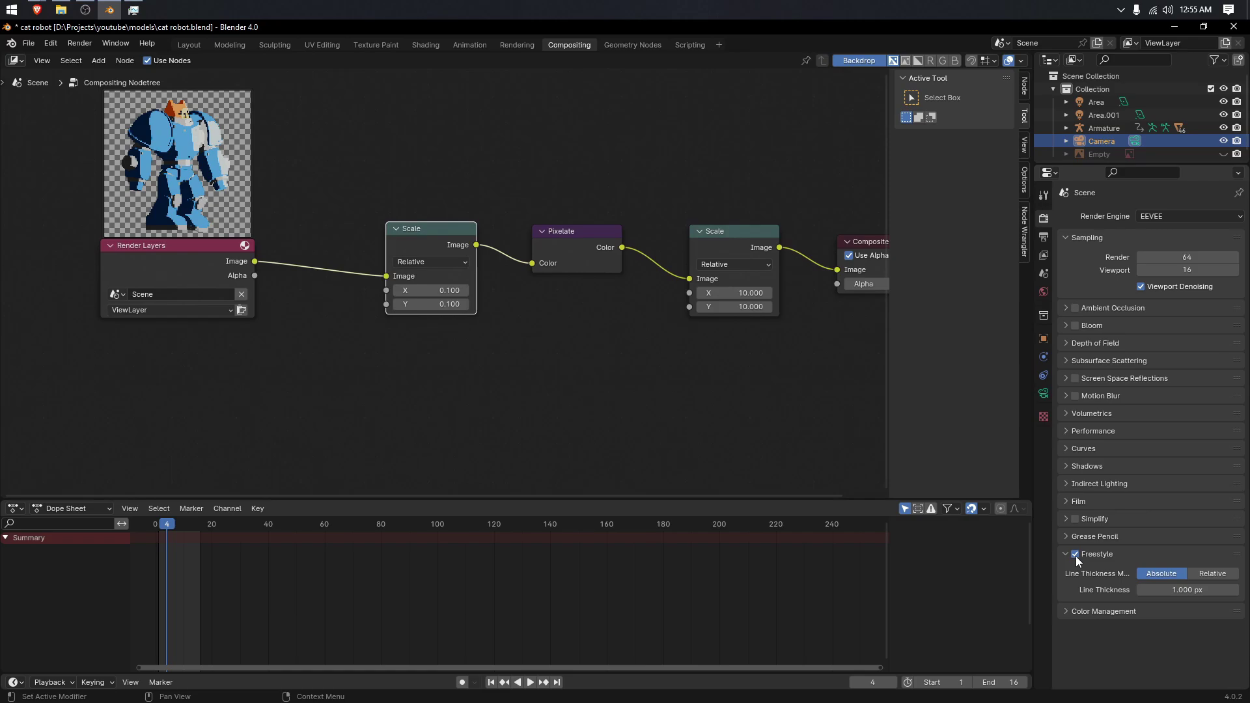
pyautogui.click(1179, 590)
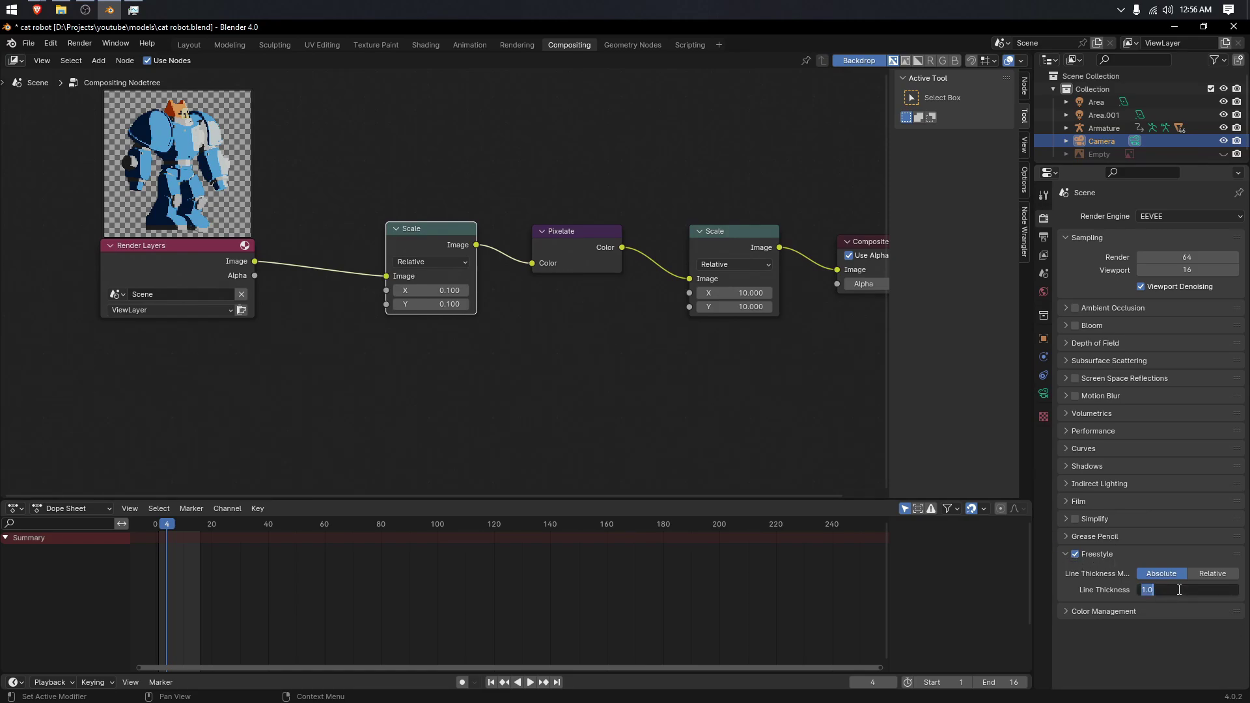
pyautogui.write('2')
pyautogui.press('Return')
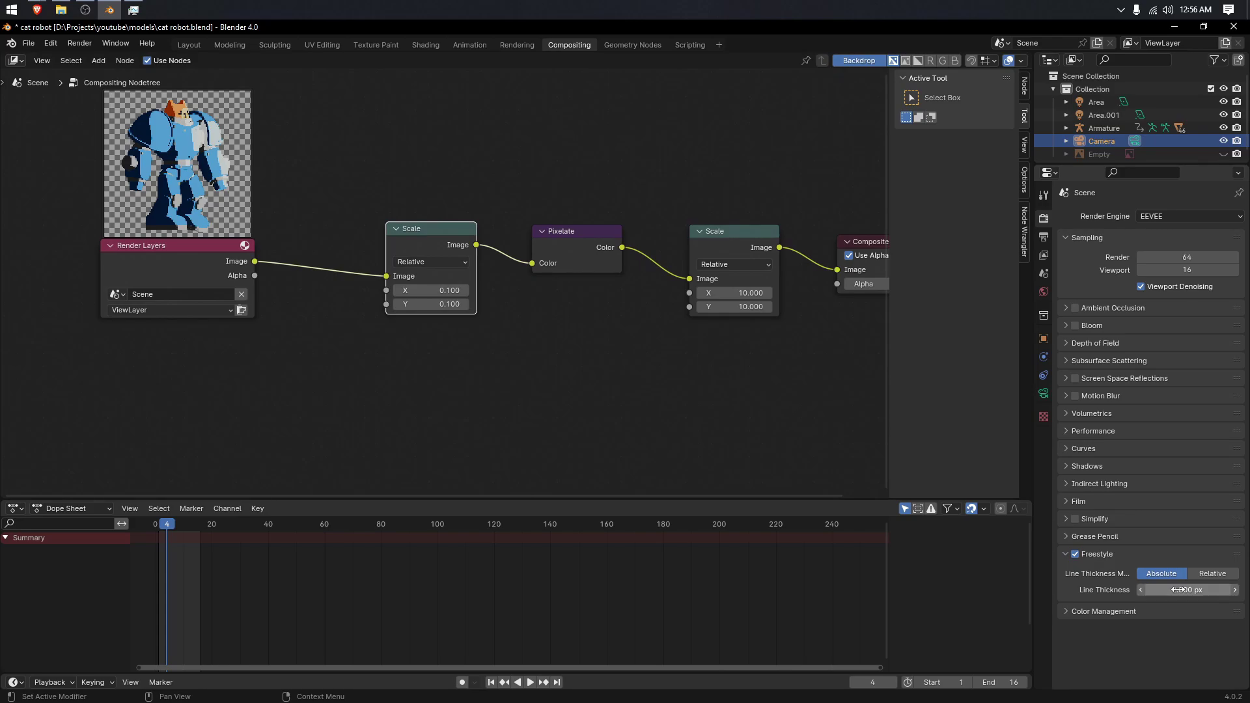
pyautogui.hotkey('ctrl', 's')
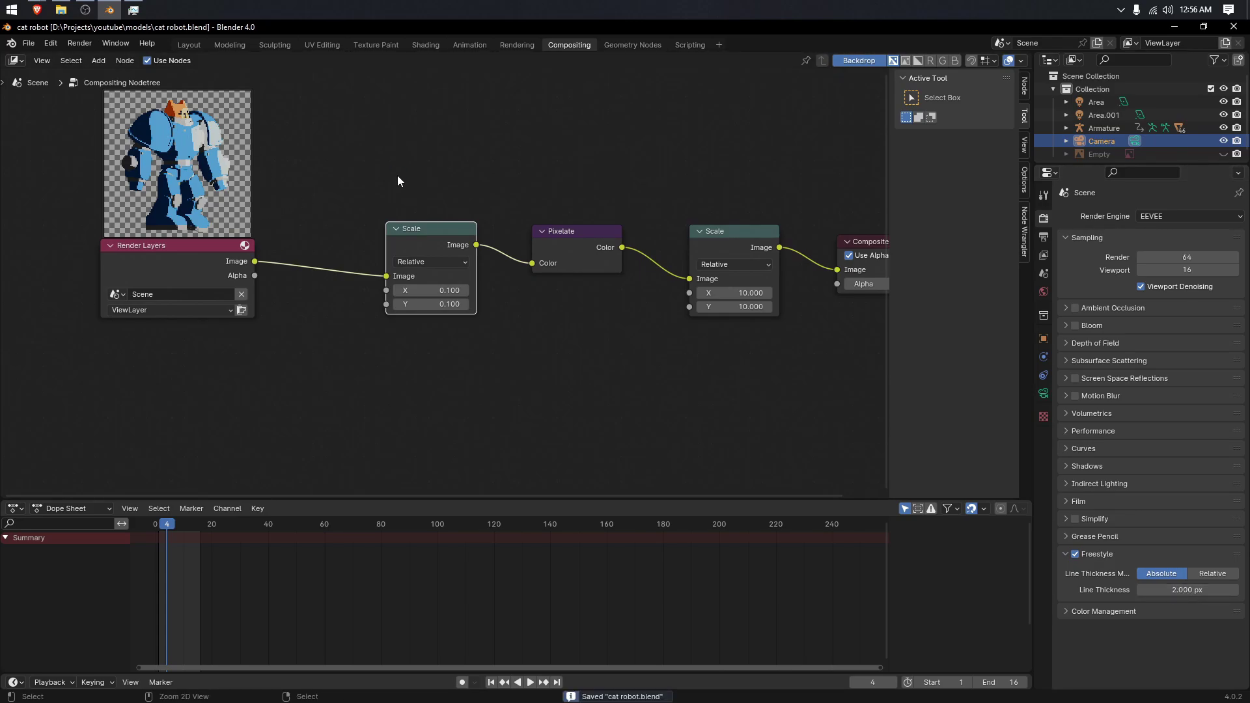
# Step: Test render frame 4 and inspect the pixelated robot with its outlines
pyautogui.press('F12')
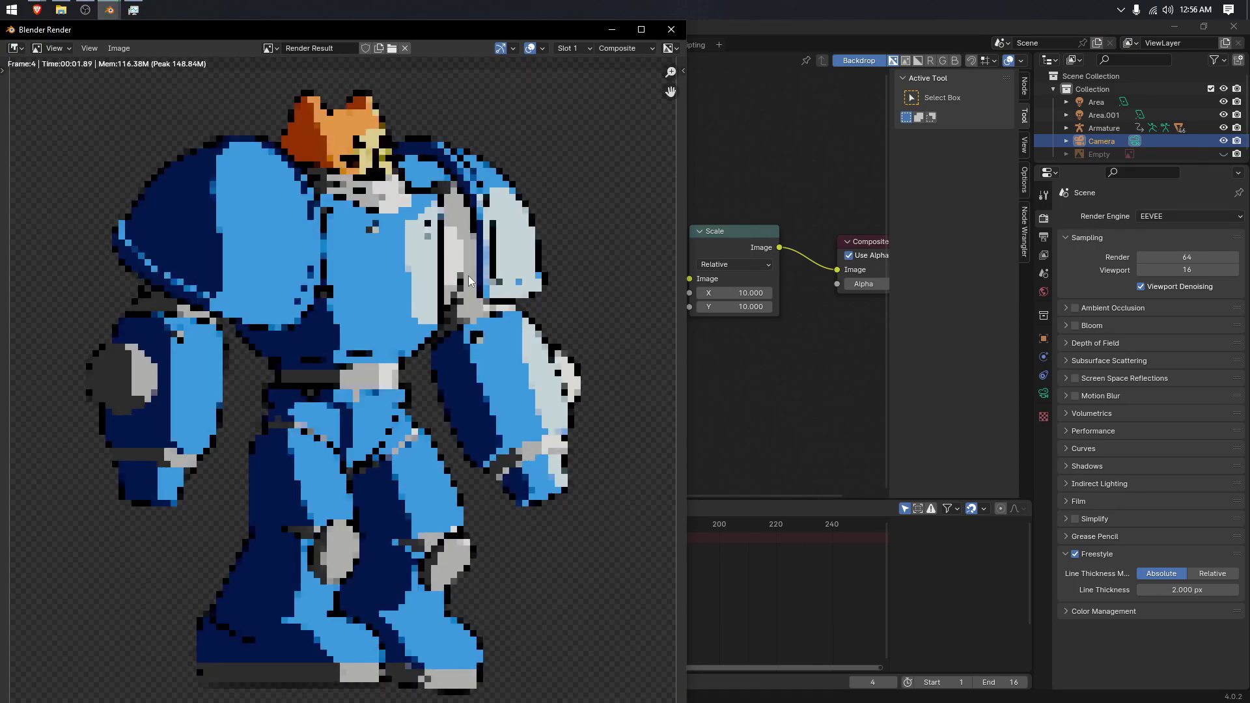
pyautogui.scroll(-4, 383, 266)
pyautogui.scroll(2, 377, 342)
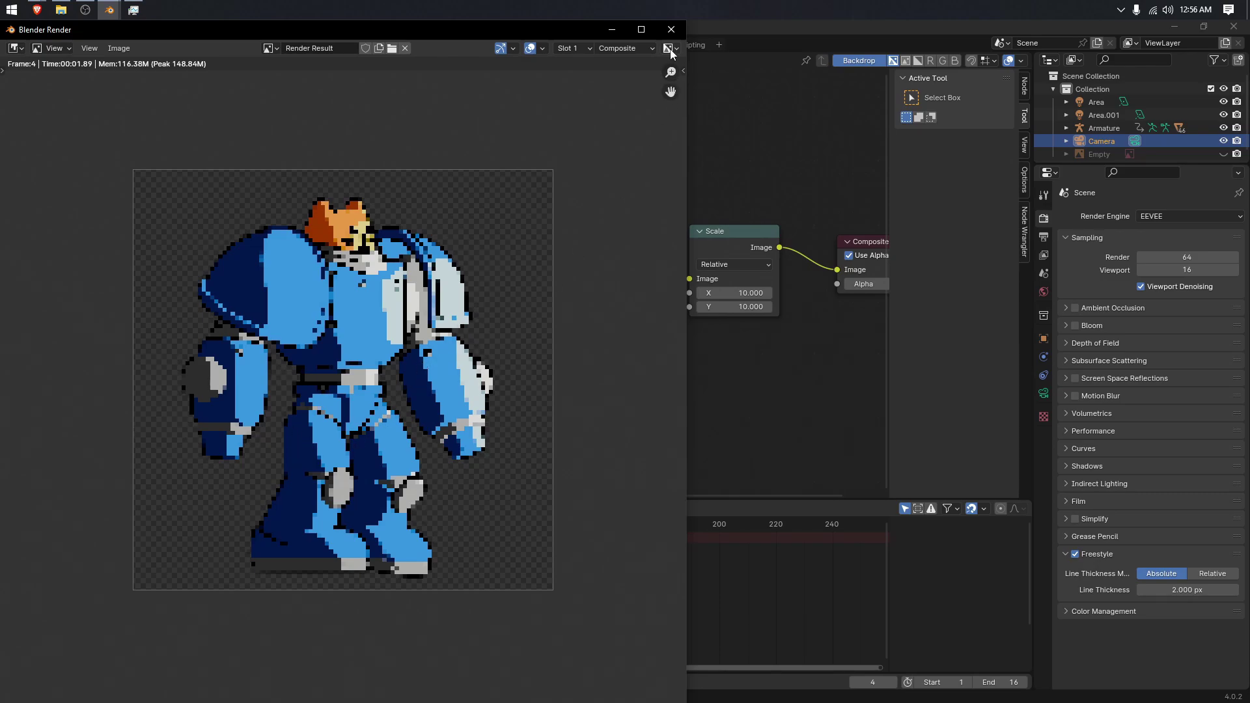
pyautogui.click(671, 29)
# Step: Set the Freestyle line thickness to 3 px and test render the frame to inspect the outlines around the cat's face
pyautogui.click(1183, 589)
pyautogui.write('3')
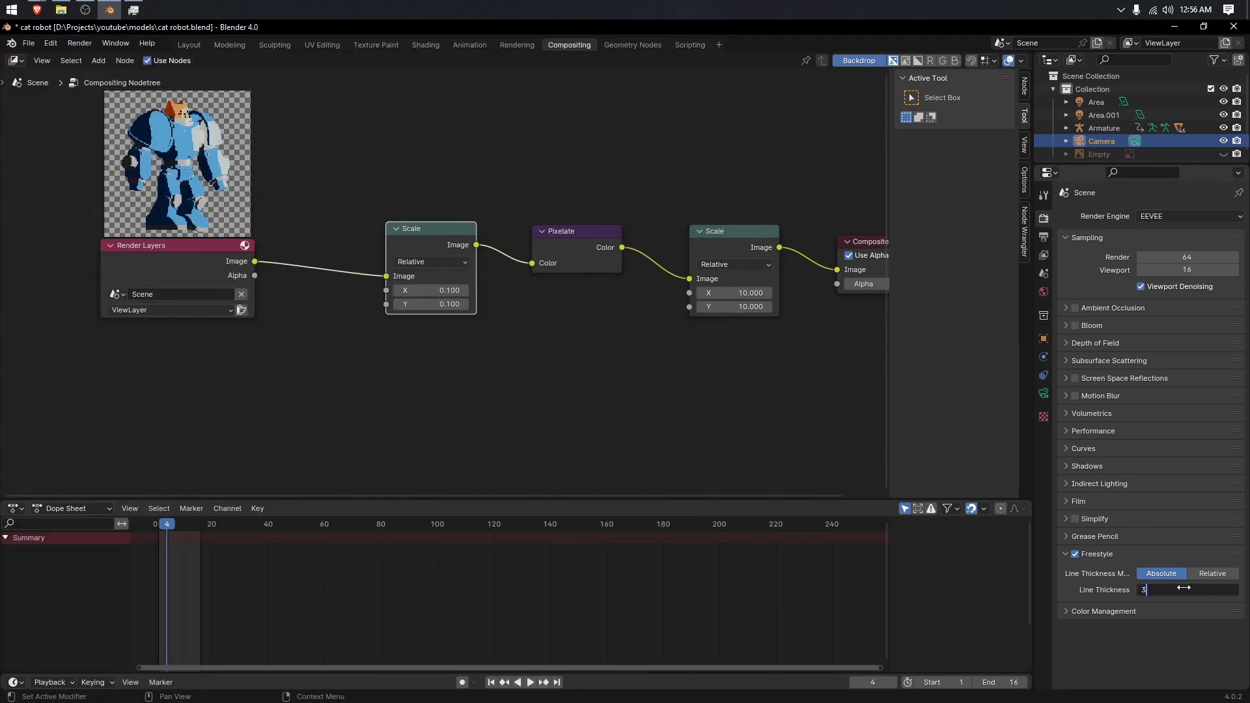
pyautogui.press('Return')
pyautogui.press('F12')
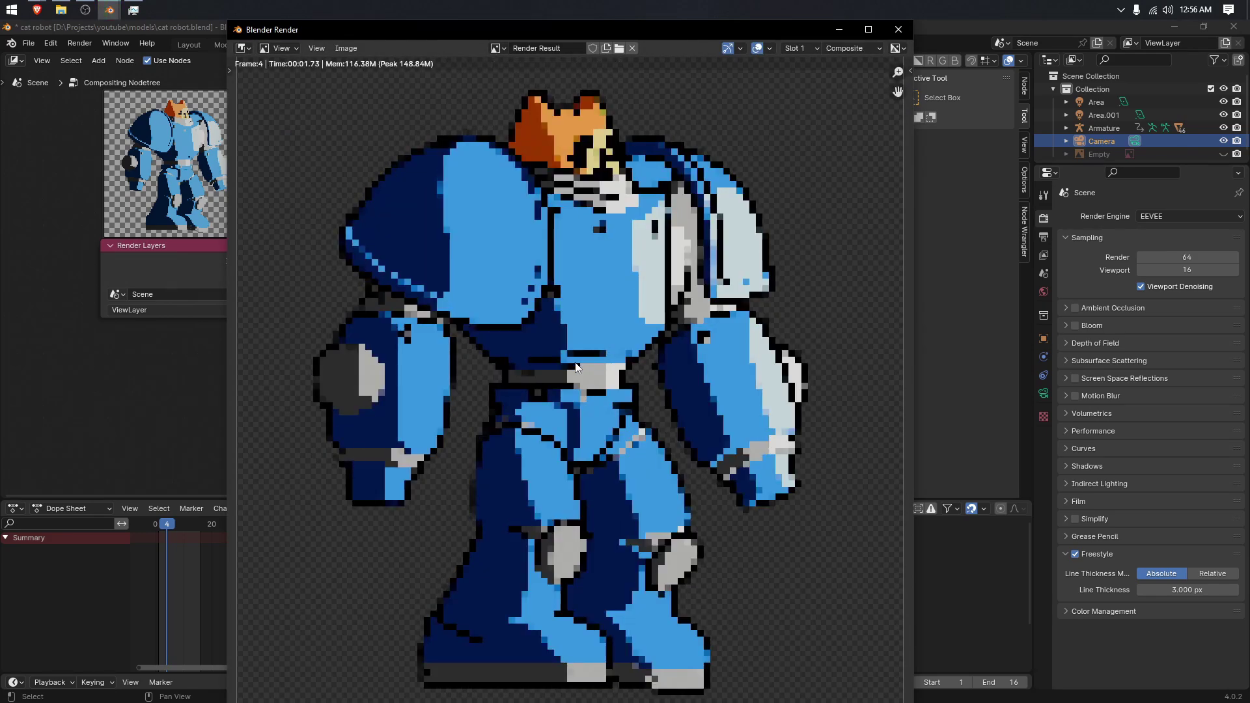
pyautogui.scroll(-3, 575, 367)
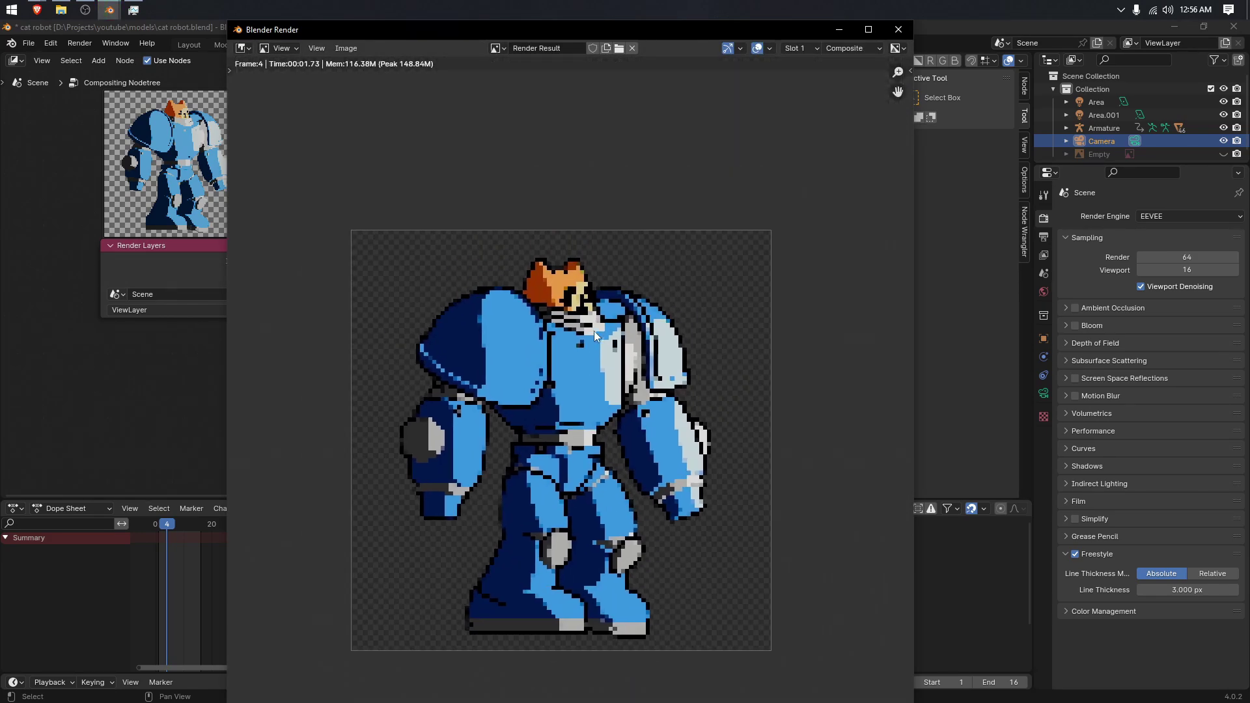
pyautogui.scroll(3, 594, 331)
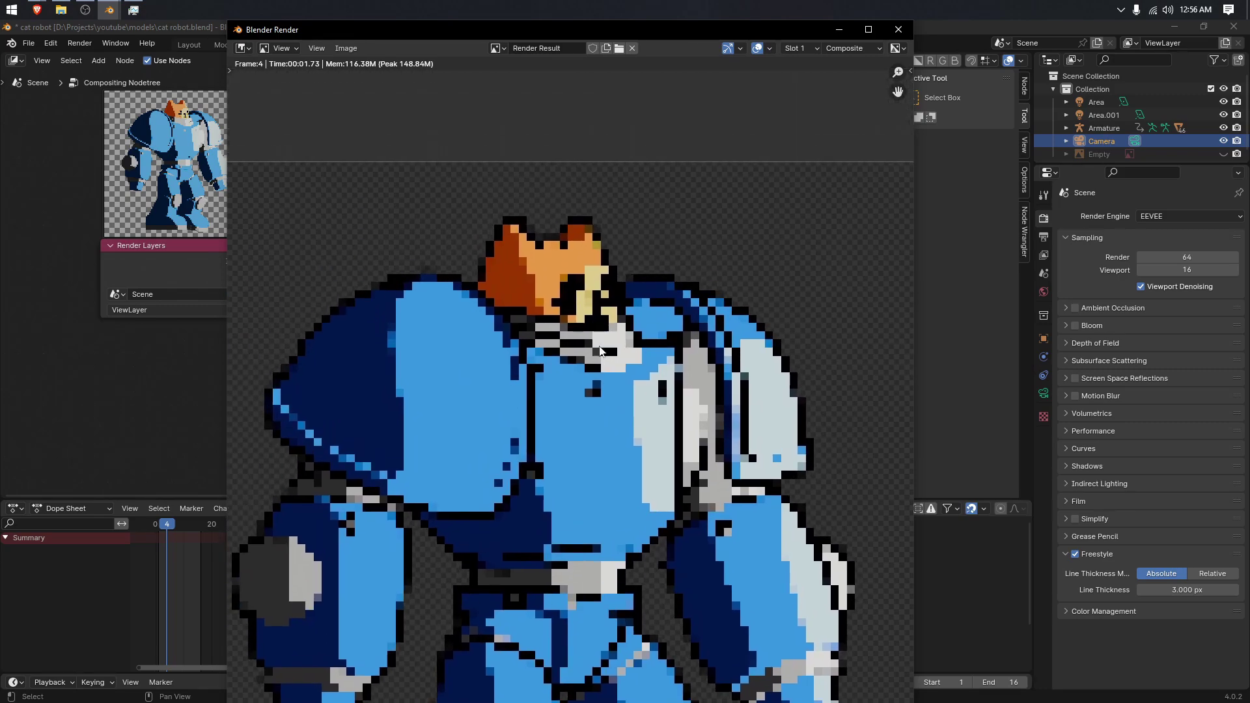
pyautogui.scroll(2, 600, 351)
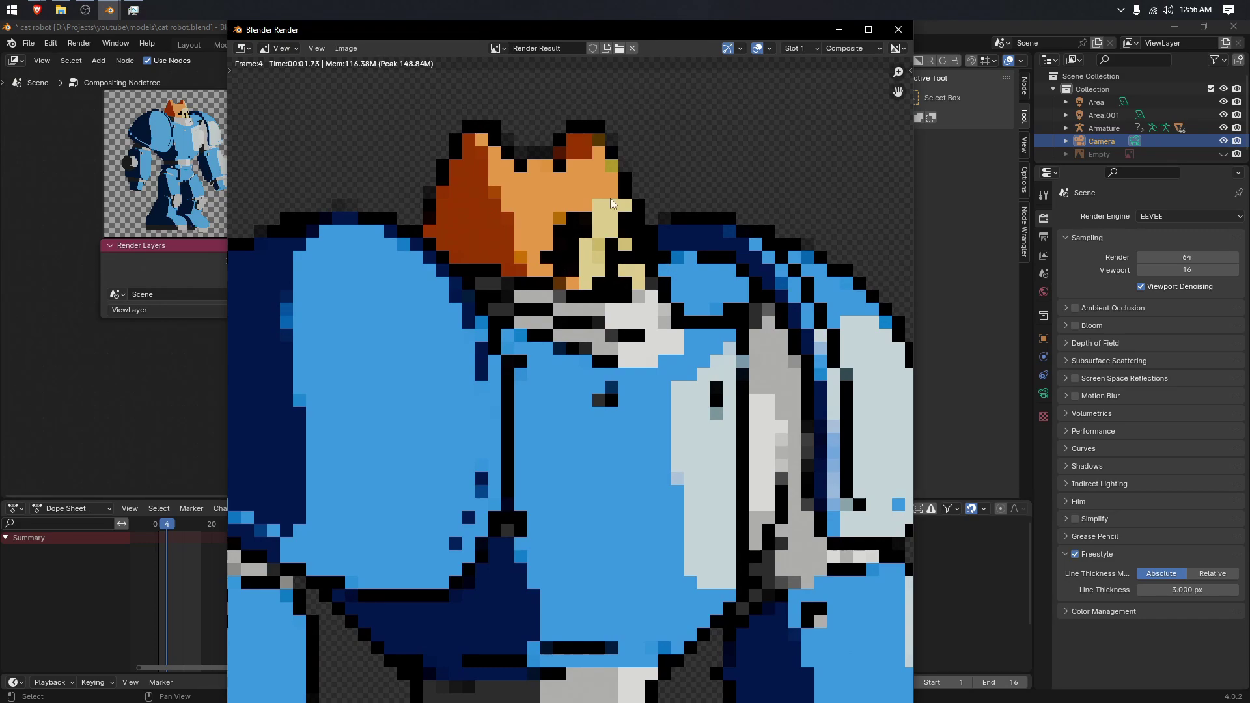
pyautogui.click(897, 30)
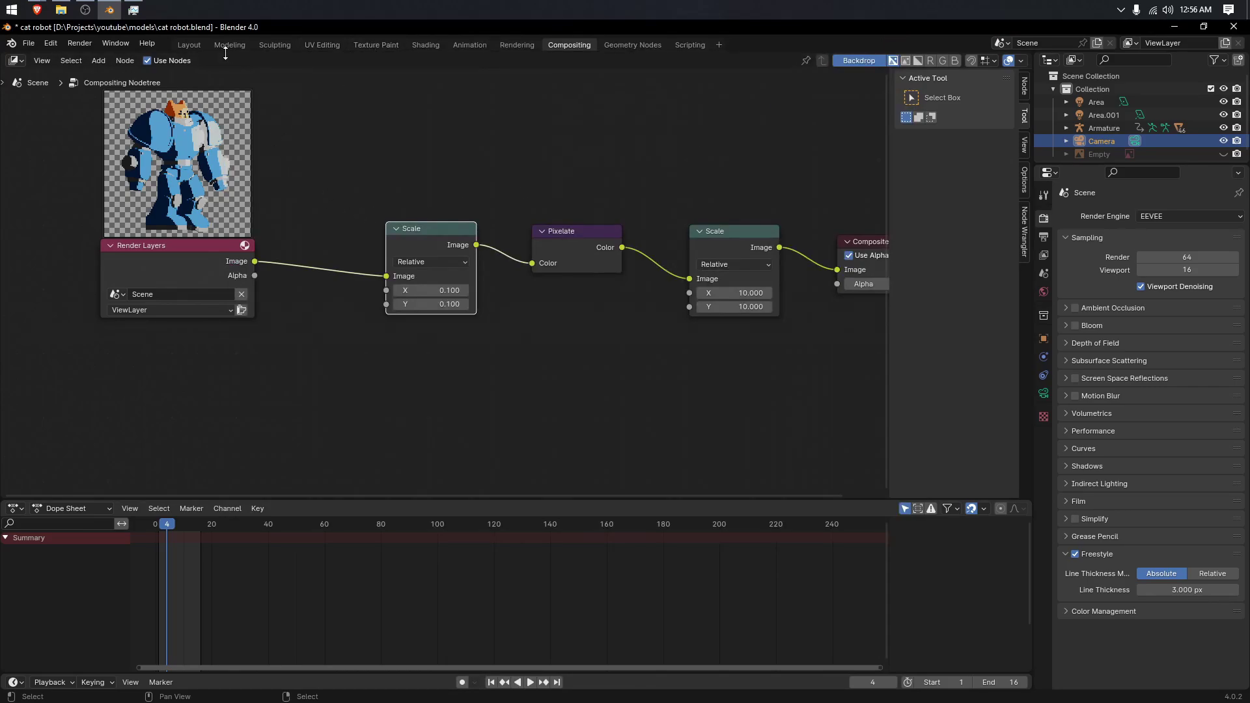
# Step: In the Layout workspace, delete the lower pair of whiskers from the cat's whisker mesh
pyautogui.click(191, 45)
pyautogui.scroll(4, 534, 261)
pyautogui.scroll(2, 541, 289)
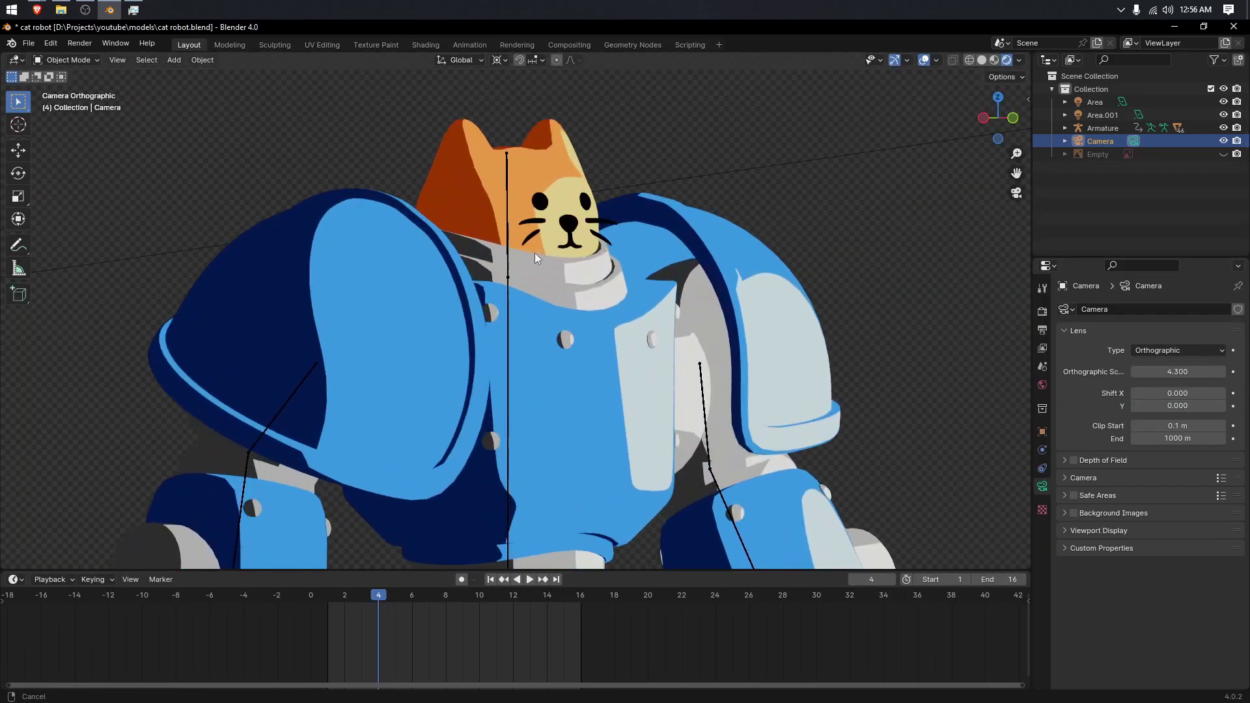
pyautogui.keyDown('shift'); pyautogui.moveTo(534, 253); pyautogui.dragTo(516, 327, button='middle'); pyautogui.keyUp('shift')
pyautogui.scroll(5, 517, 327)
pyautogui.rightClick(626, 323)
pyautogui.press('Tab')
pyautogui.scroll(3, 644, 371)
pyautogui.rightClick(709, 369)
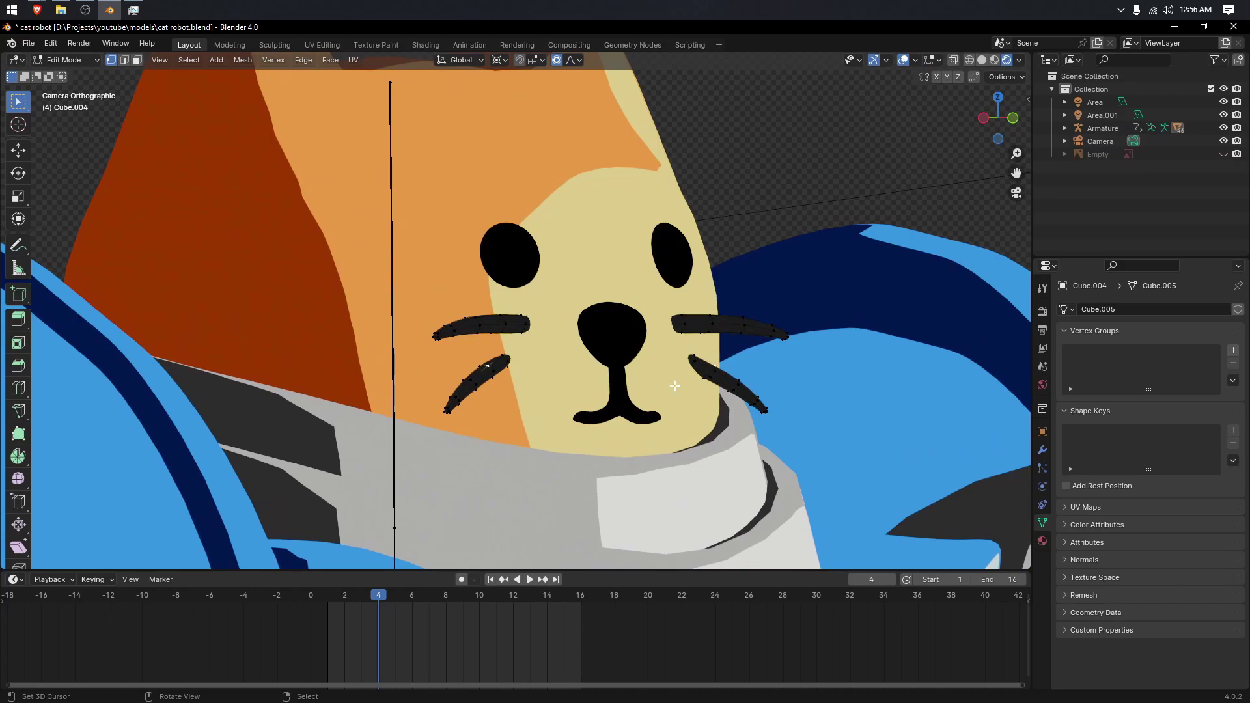
pyautogui.keyDown('shift'); pyautogui.rightClick(489, 369); pyautogui.keyUp('shift')
pyautogui.hotkey('ctrl', 'l')
pyautogui.press('x')
pyautogui.click(627, 378)
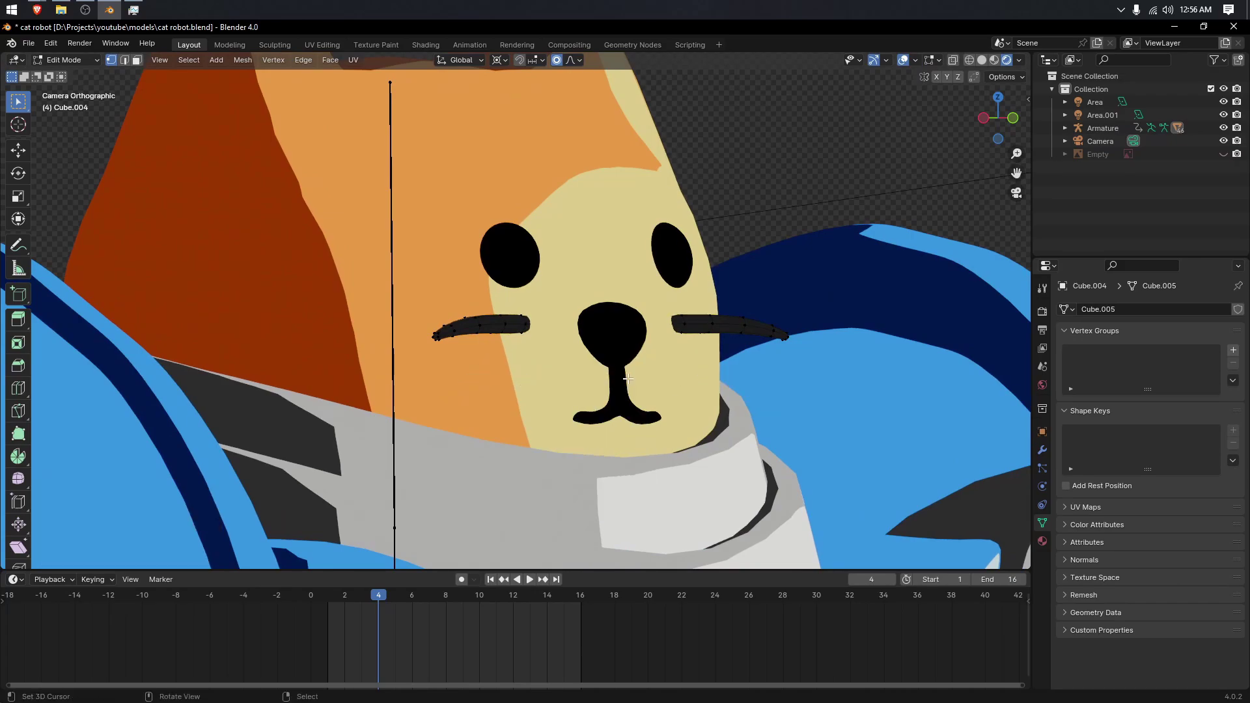
# Step: Lower the remaining whiskers by about 0.026 m and thicken them with Shrink/Fatten by about 0.013 m
pyautogui.press('a')
pyautogui.press('g')
pyautogui.press('z')
pyautogui.click(753, 372)
pyautogui.hotkey('alt', 's')
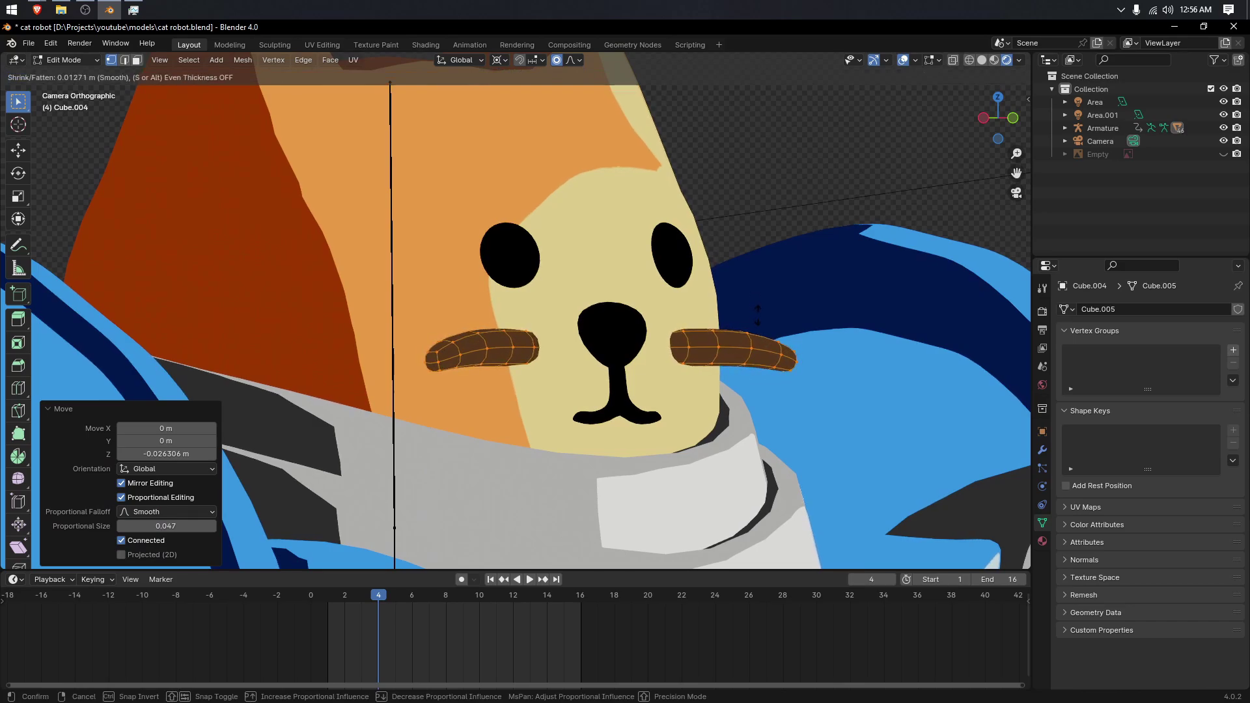
pyautogui.click(730, 293)
# Step: Switch to editing the cat's eye mesh in solid shading and set the transform pivot point to Median Point
pyautogui.hotkey('alt', 'q')
pyautogui.press('s')
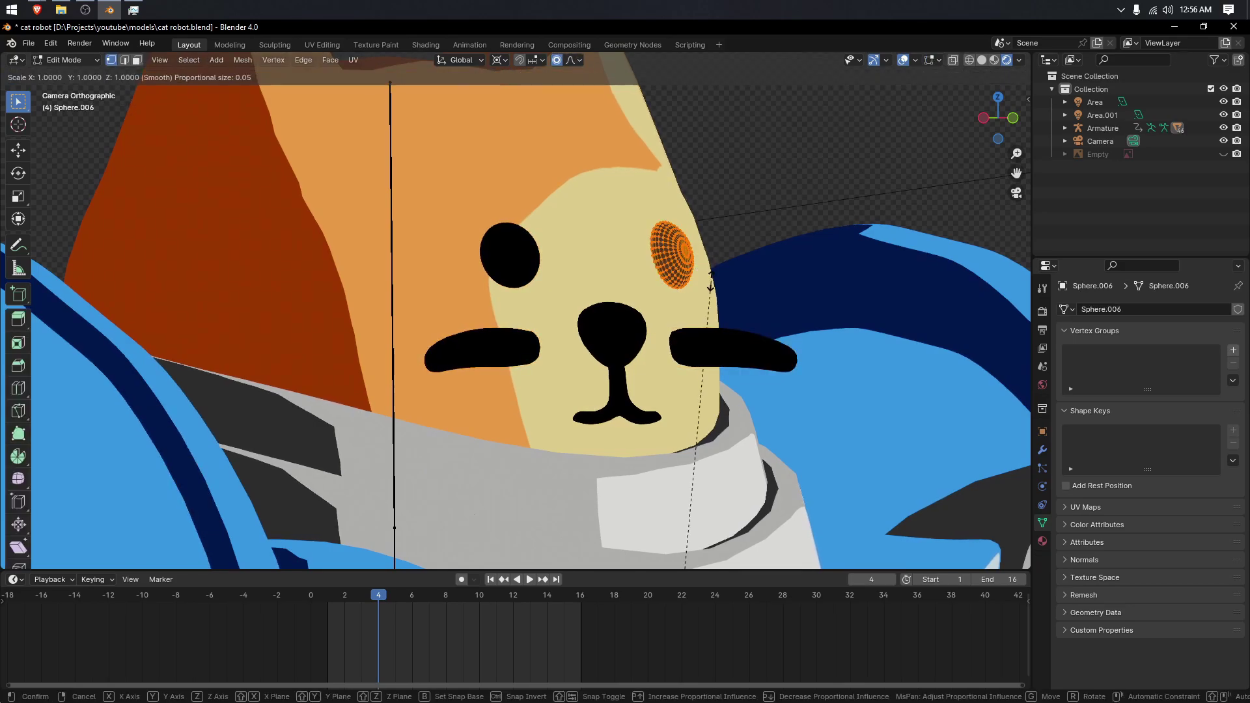
pyautogui.click(707, 285)
pyautogui.scroll(-13, 690, 296)
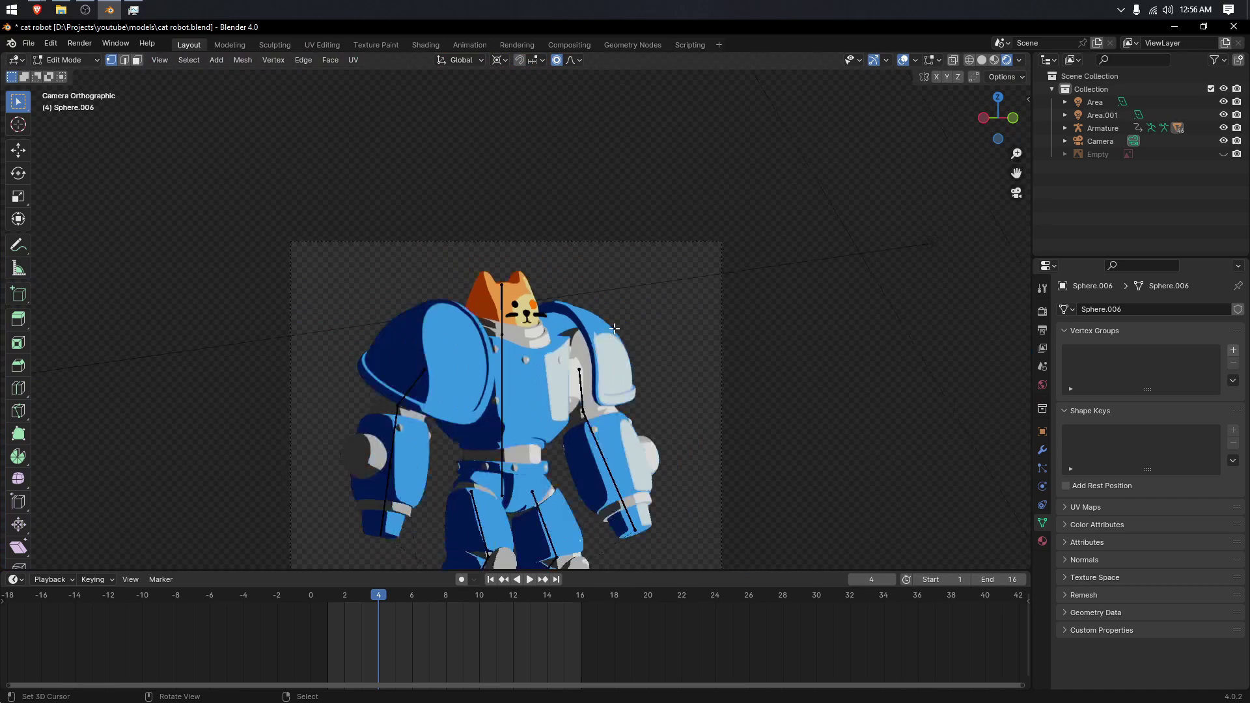
pyautogui.scroll(-2, 606, 337)
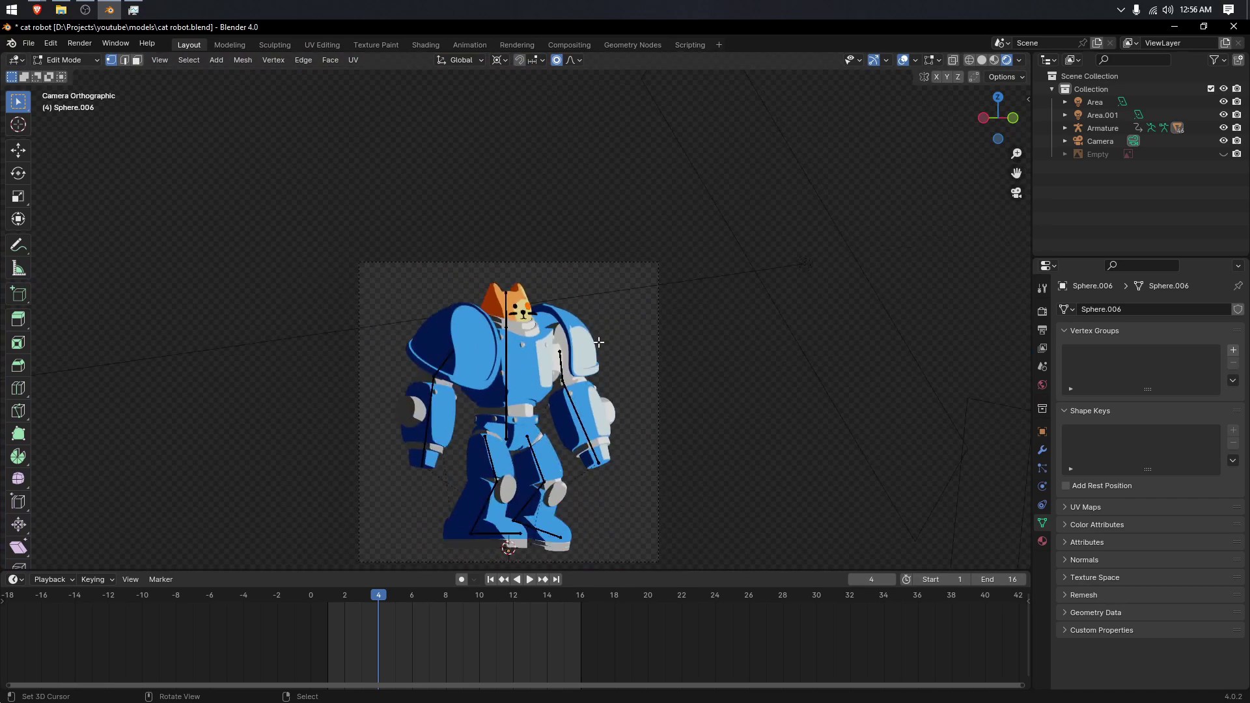
pyautogui.scroll(5, 600, 341)
pyautogui.press('z')
pyautogui.scroll(5, 591, 323)
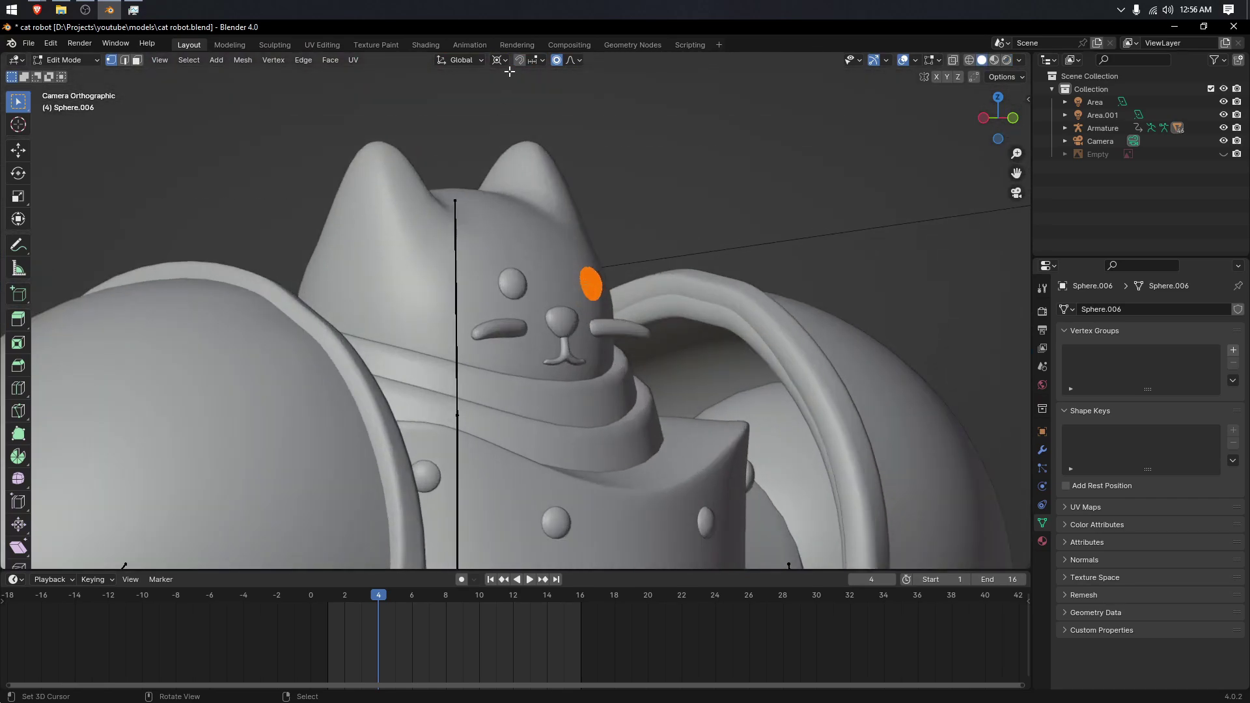
pyautogui.click(499, 60)
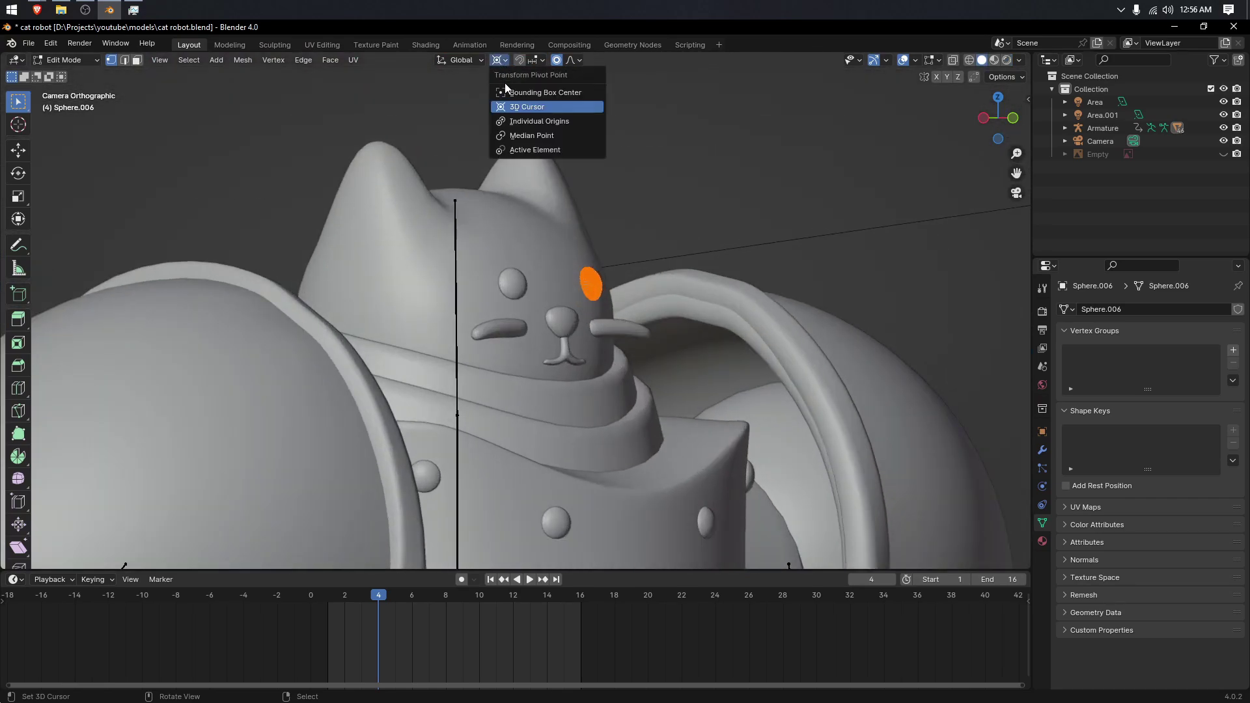
pyautogui.click(521, 122)
pyautogui.scroll(2, 577, 246)
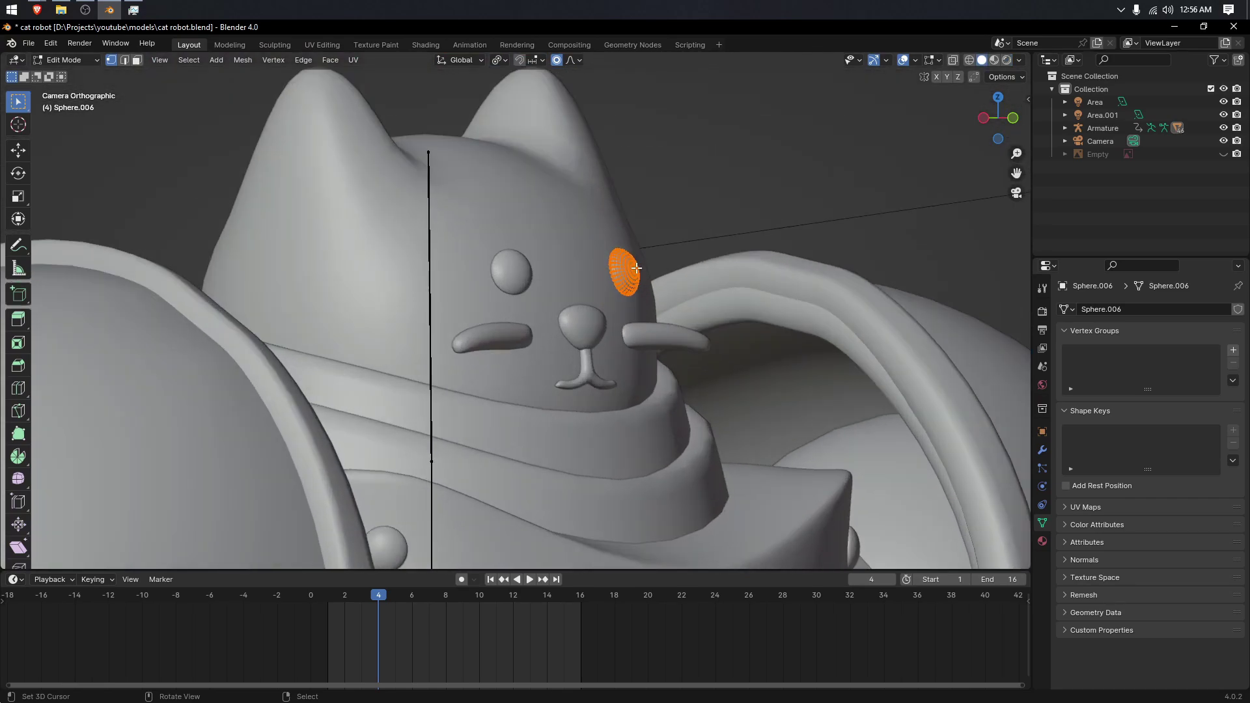
pyautogui.click(507, 60)
pyautogui.click(525, 135)
# Step: Select the whole eye mesh through X-ray and scale the cat's eyes up by about 1.2
pyautogui.moveTo(701, 200); pyautogui.dragTo(577, 313)
pyautogui.press('z')
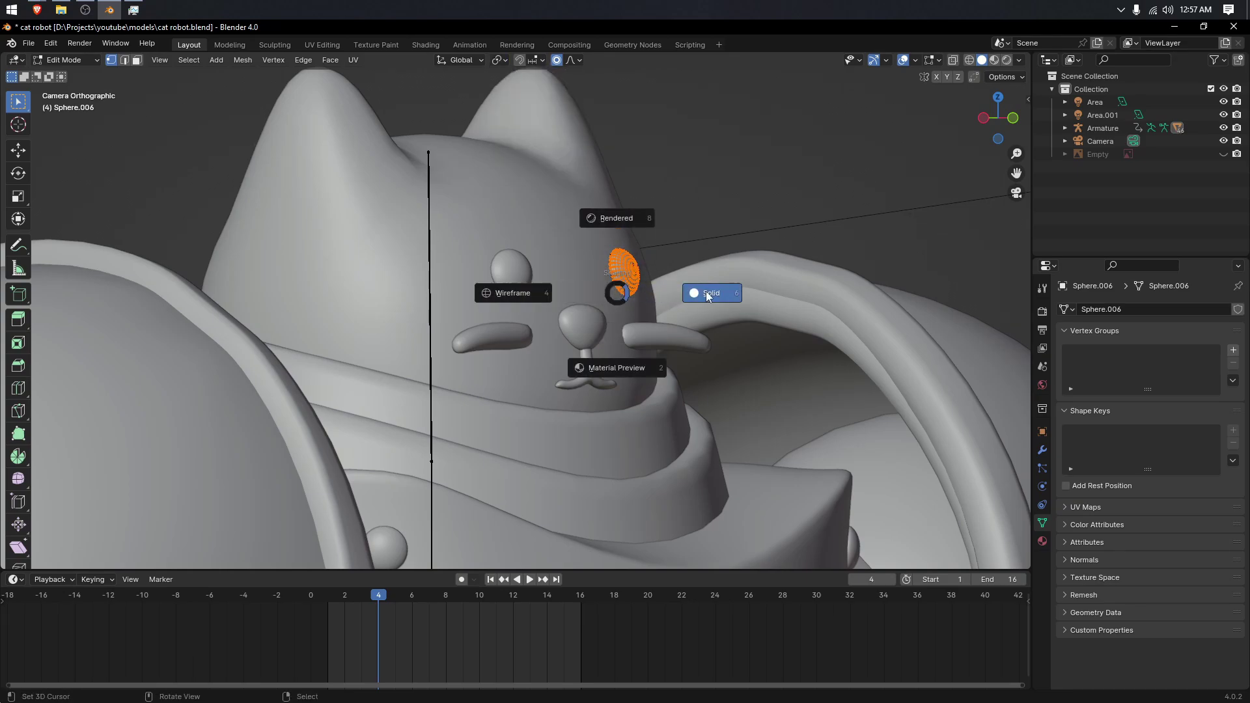
pyautogui.hotkey('alt', 'z')
pyautogui.moveTo(684, 198); pyautogui.dragTo(591, 314)
pyautogui.hotkey('alt', 'z')
pyautogui.scroll(4, 722, 328)
pyautogui.press('s')
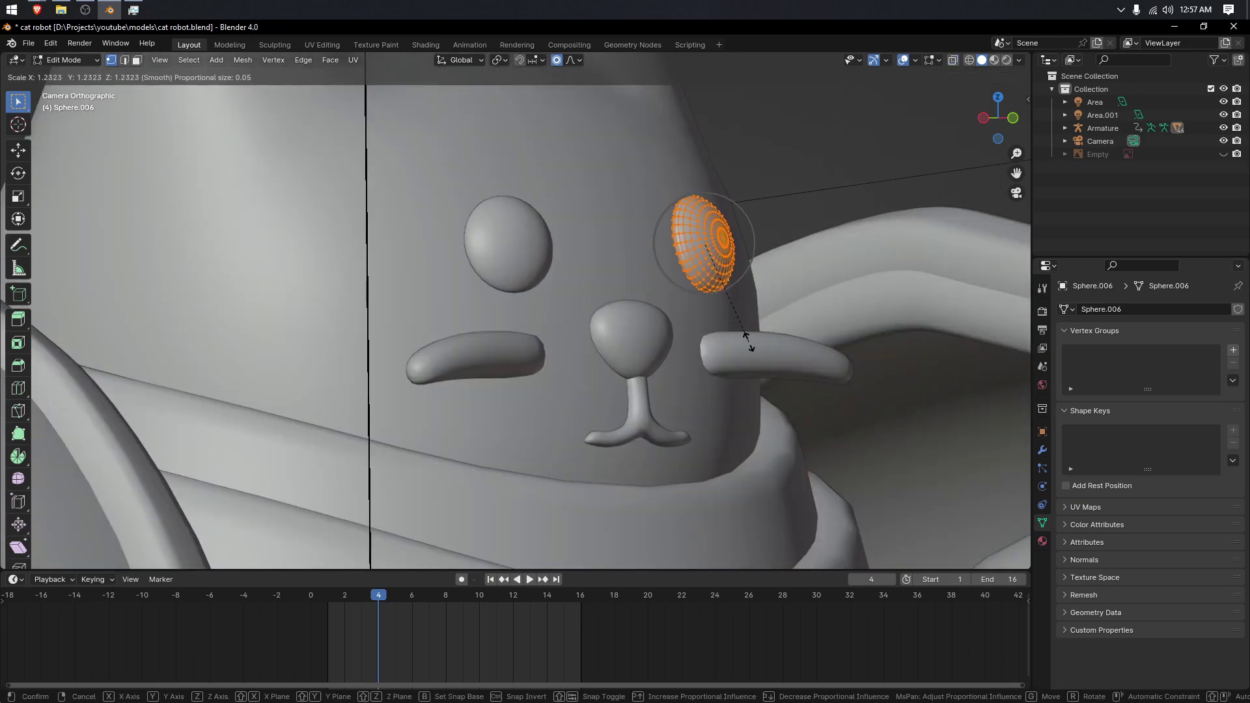
pyautogui.click(749, 339)
# Step: Scale up the cat's nose mesh slightly and return to Object Mode
pyautogui.press('Tab')
pyautogui.click(674, 330)
pyautogui.press('Tab')
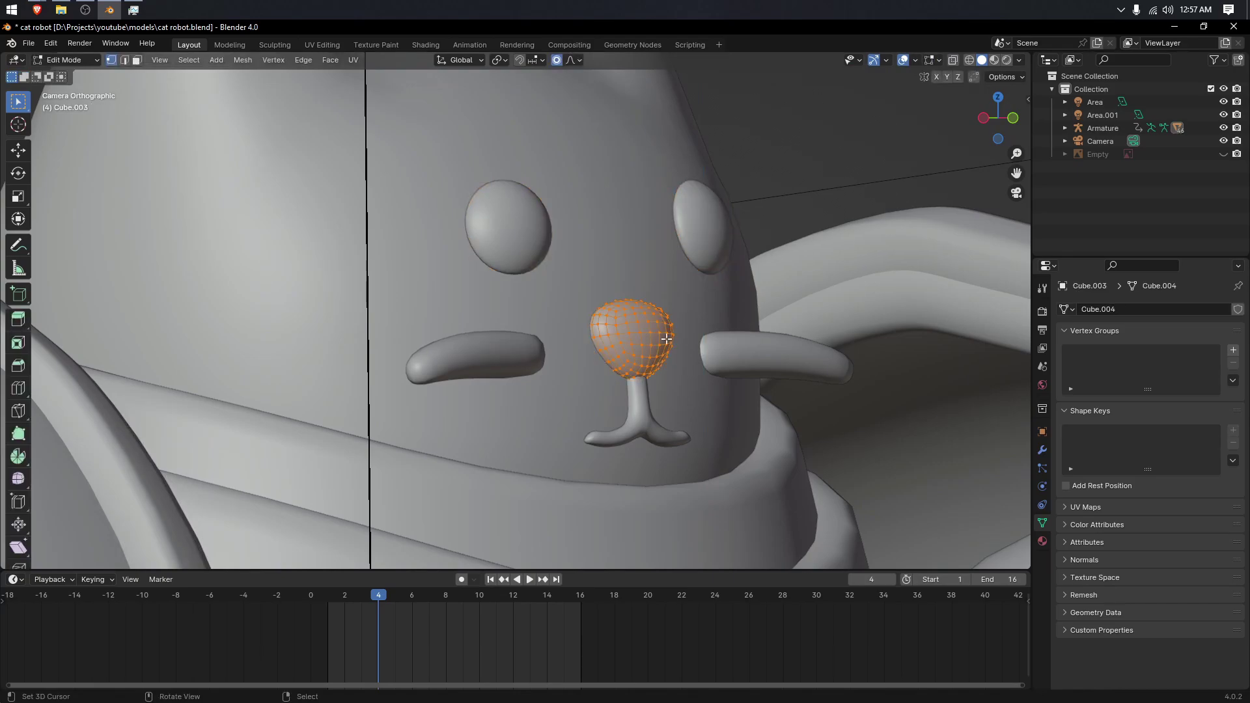
pyautogui.press('s')
pyautogui.click(713, 341)
pyautogui.press('Tab')
pyautogui.scroll(-4, 672, 362)
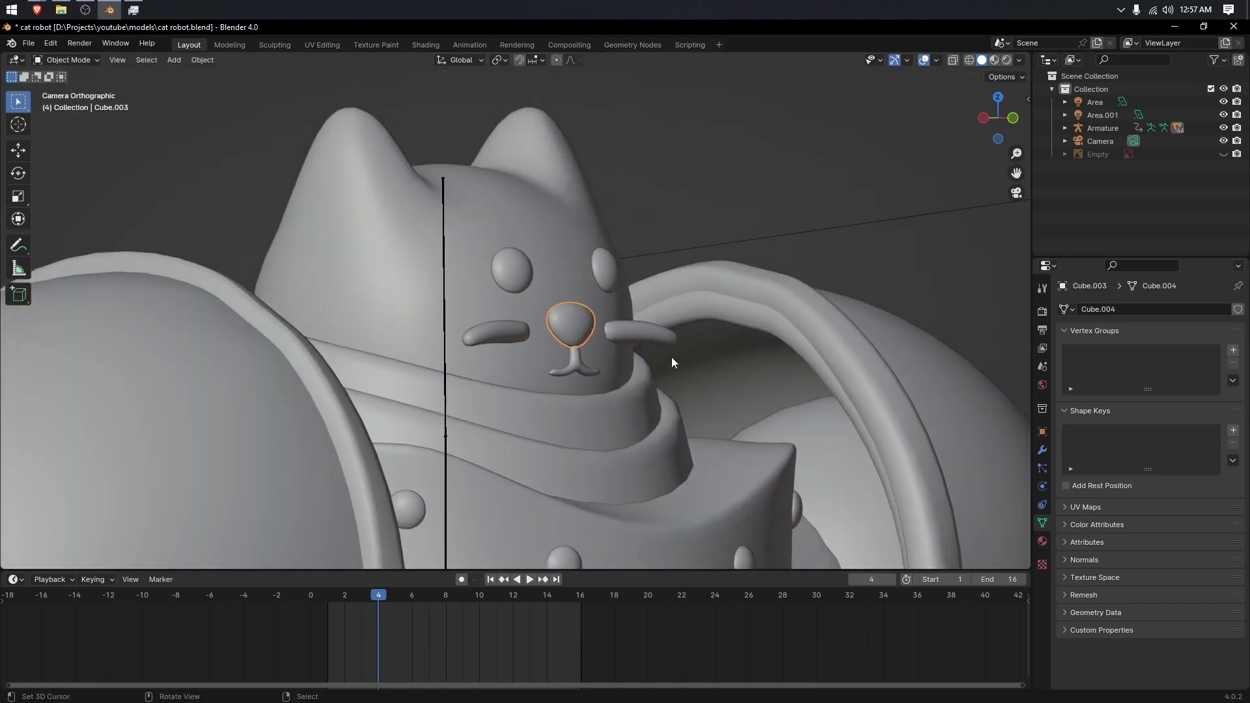
# Step: Test render frame 4 and inspect how the simplified cat face reads in pixels
pyautogui.press('F12')
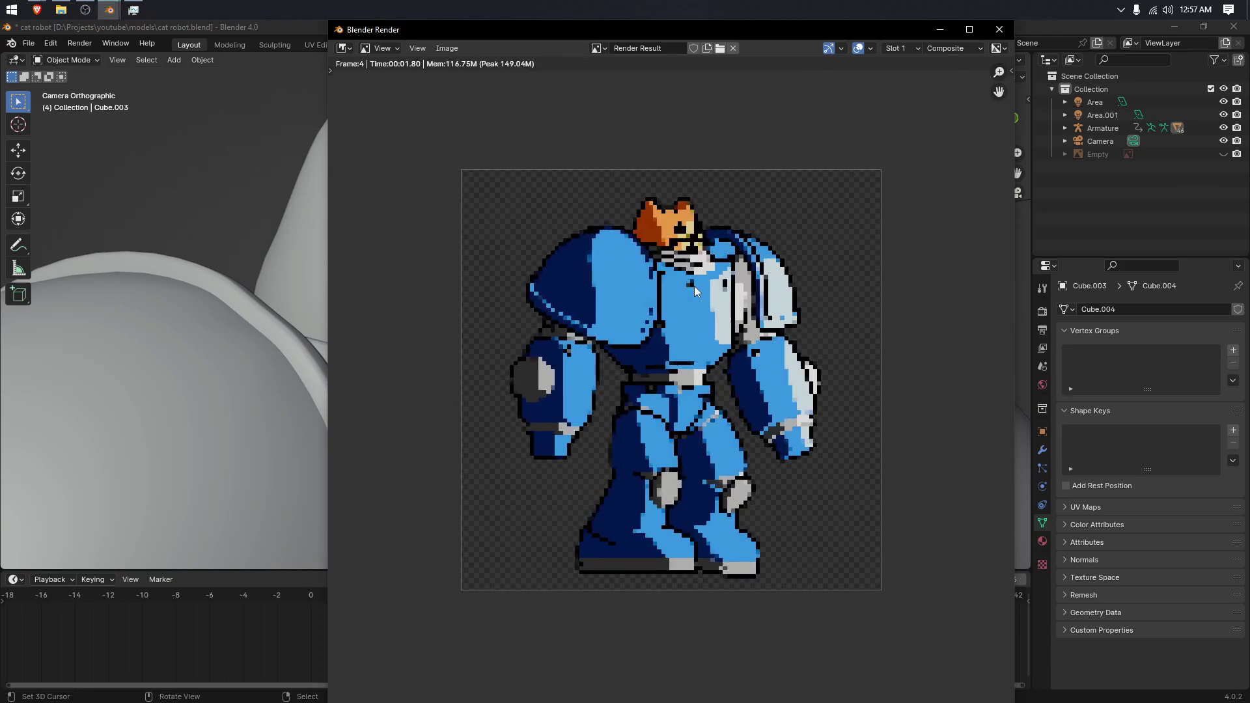
pyautogui.scroll(4, 694, 291)
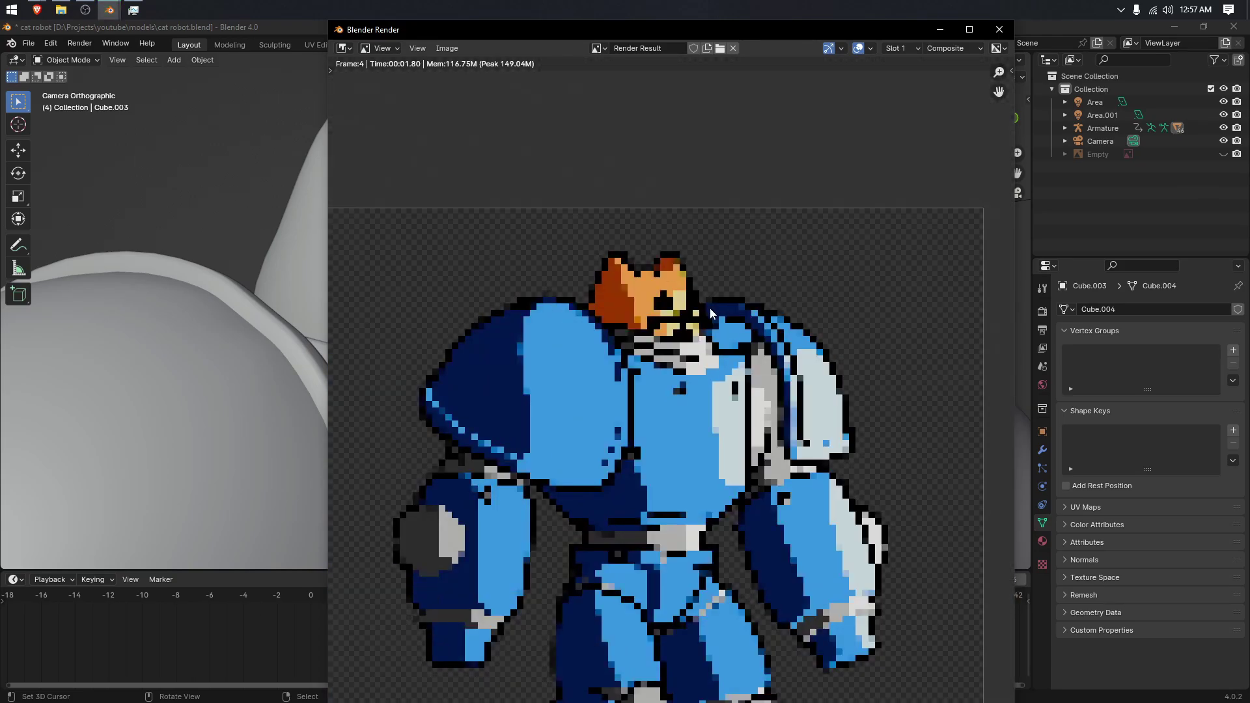
pyautogui.press('Escape')
# Step: Scale down the cat's whisker mesh and nose mesh slightly, each in Edit Mode, and return to Object Mode
pyautogui.scroll(2, 674, 289)
pyautogui.rightClick(703, 340)
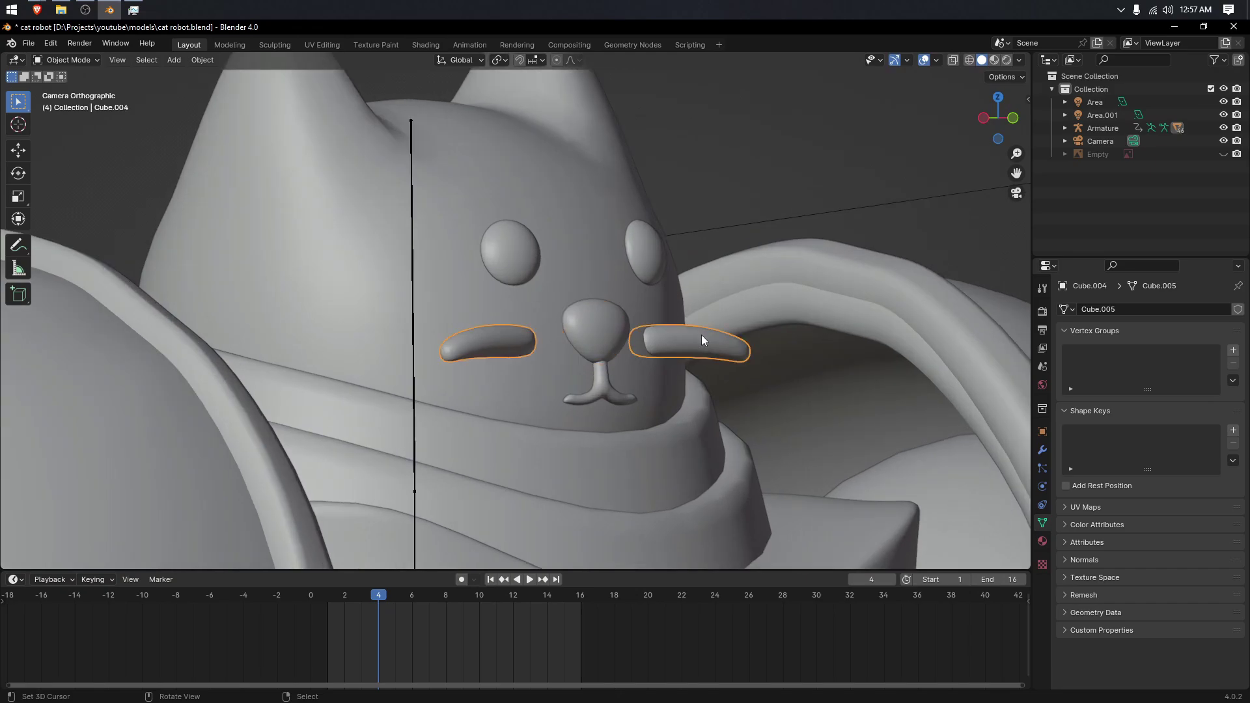
pyautogui.press('Tab')
pyautogui.press('Tab')
pyautogui.rightClick(609, 326)
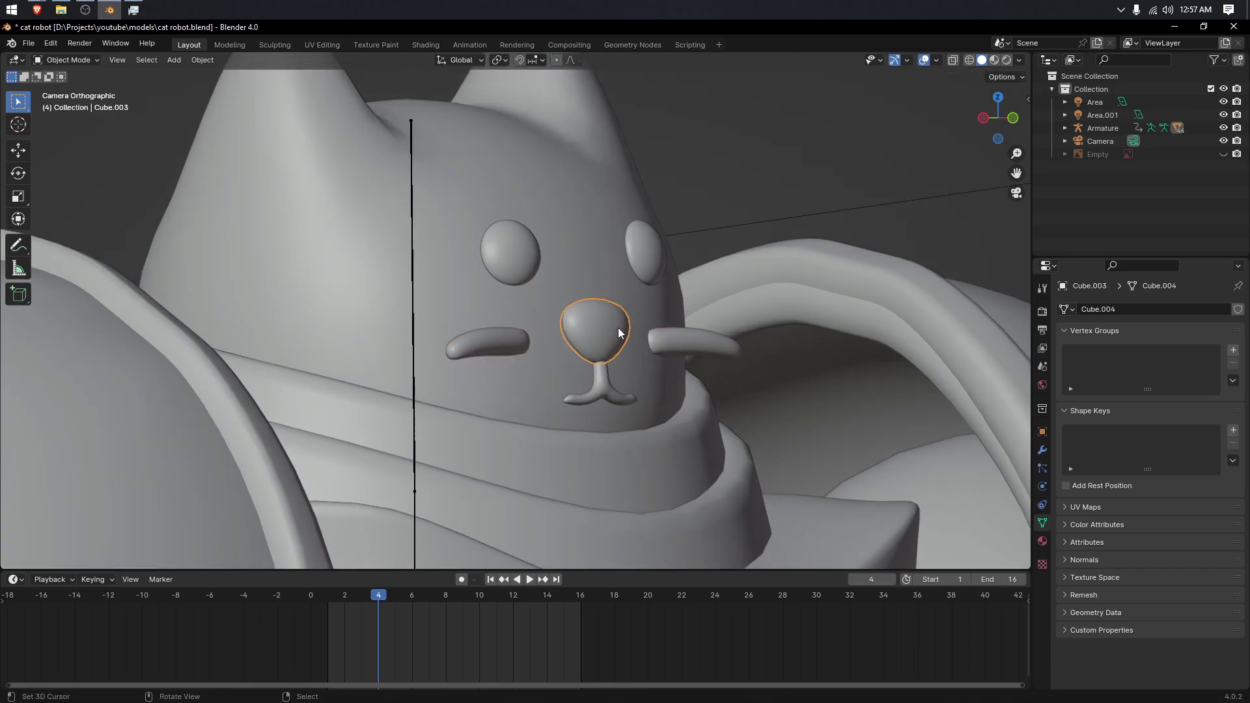
pyautogui.press('Tab')
pyautogui.press('s')
pyautogui.click(696, 337)
pyautogui.press('Tab')
# Step: Test render frame 4 and check how the smaller nose and whiskers read in pixels
pyautogui.press('F12')
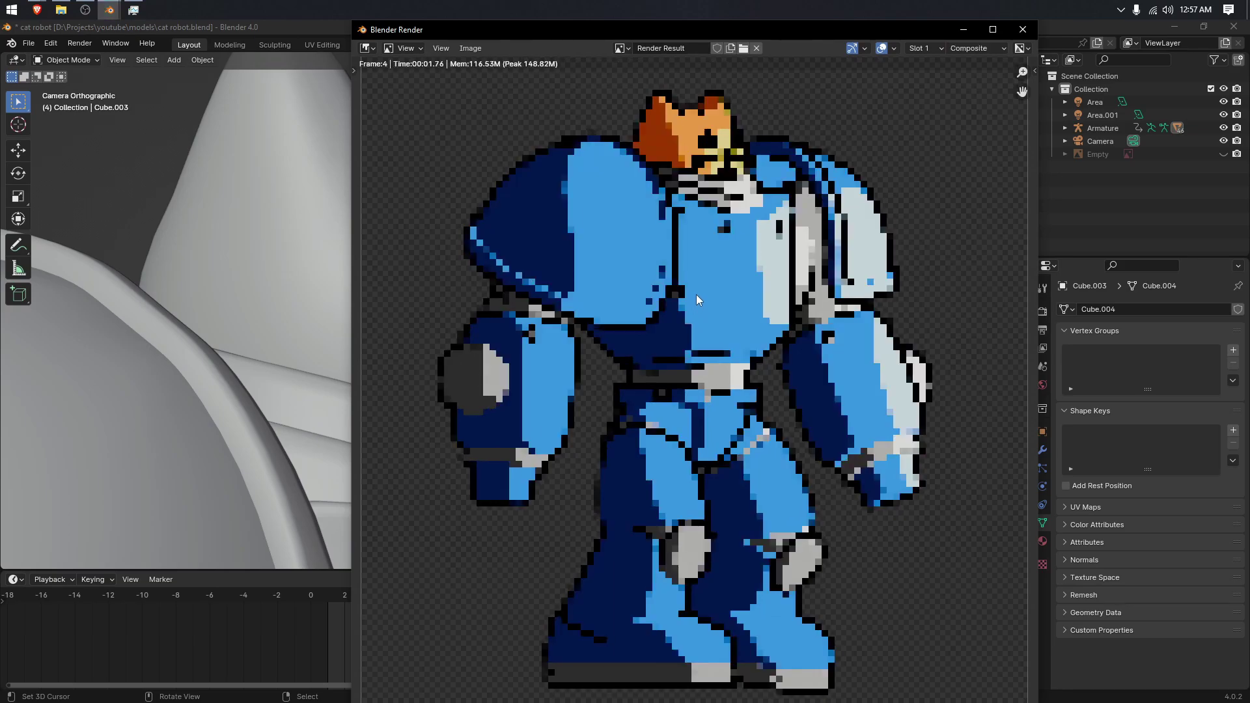
pyautogui.moveTo(696, 294); pyautogui.dragTo(643, 268, button='middle')
pyautogui.press('Escape')
# Step: Rotate the cat's whisker mesh by about -5° and raise it slightly along Z with proportional editing
pyautogui.rightClick(676, 336)
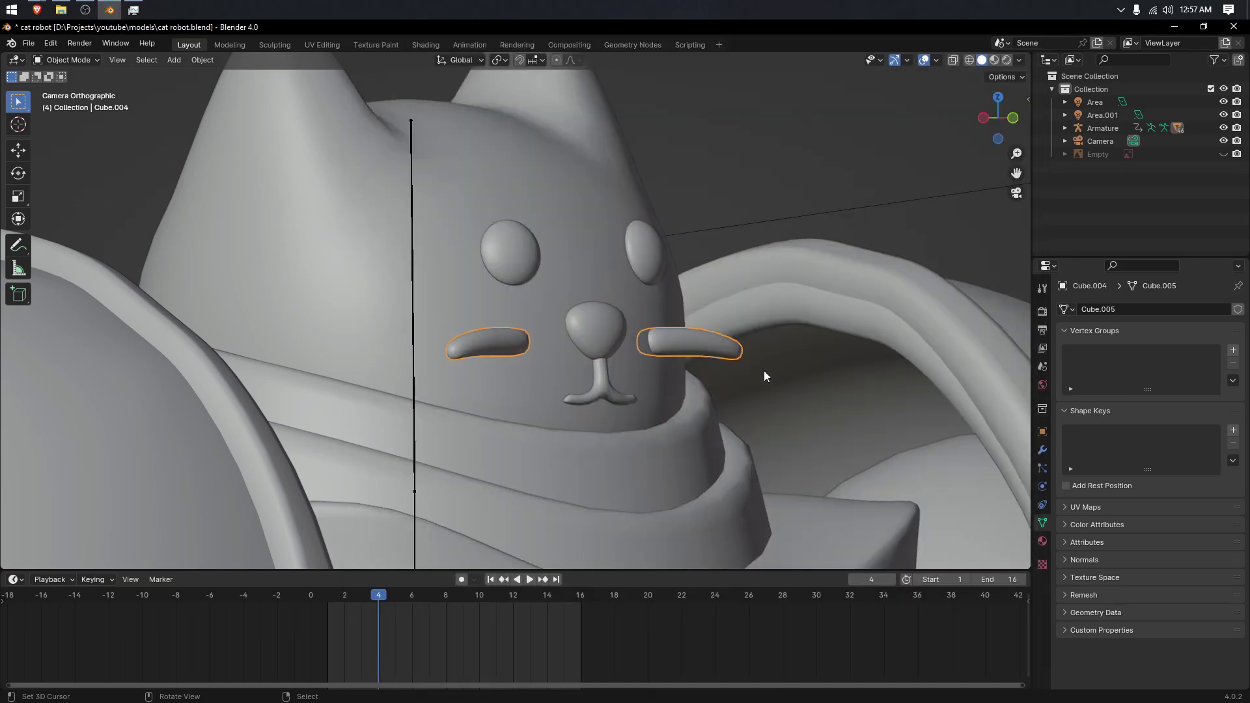
pyautogui.press('Tab')
pyautogui.press('r')
pyautogui.click(768, 357)
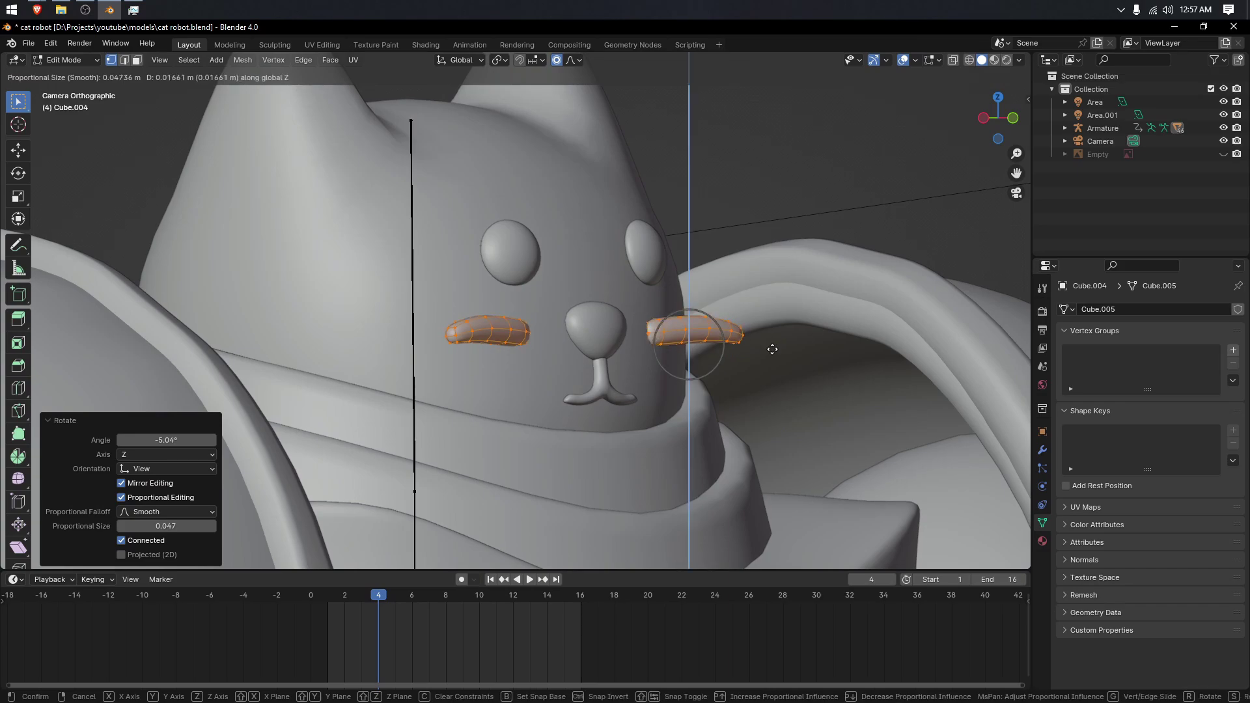
pyautogui.press('Tab')
# Step: Test render frame 4 and examine the straightened whiskers up close and at small size
pyautogui.press('F12')
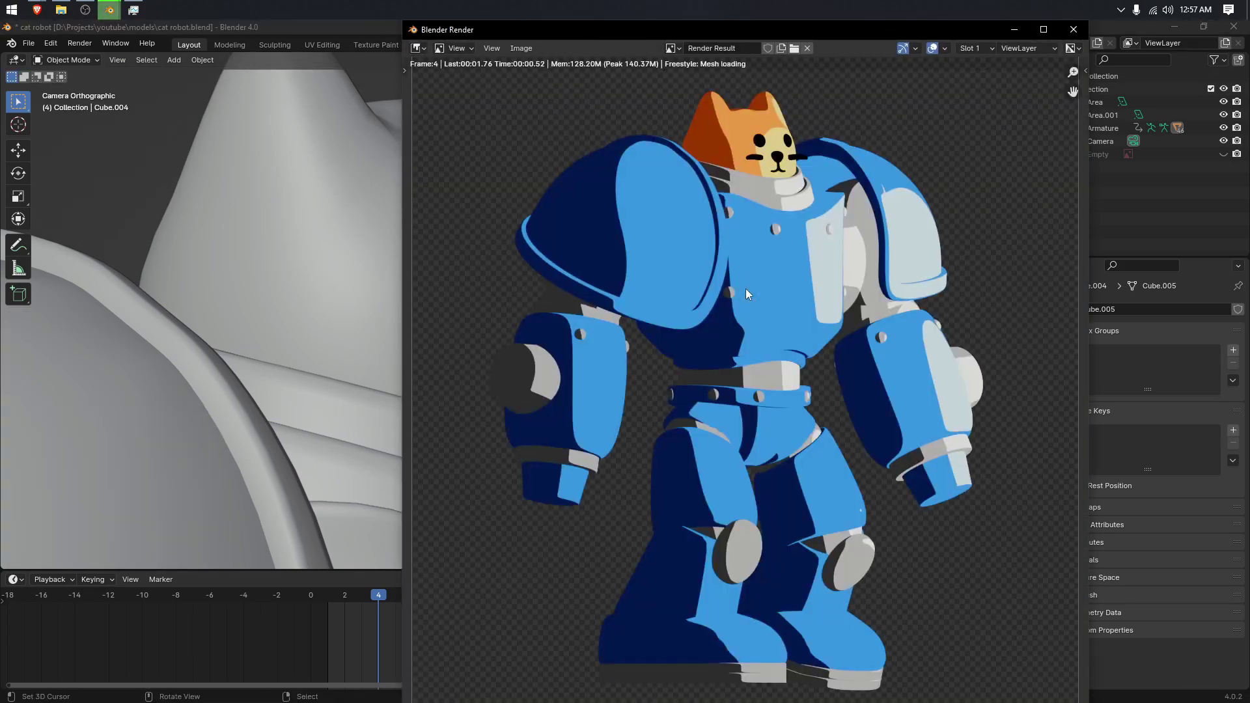
pyautogui.scroll(-3, 742, 205)
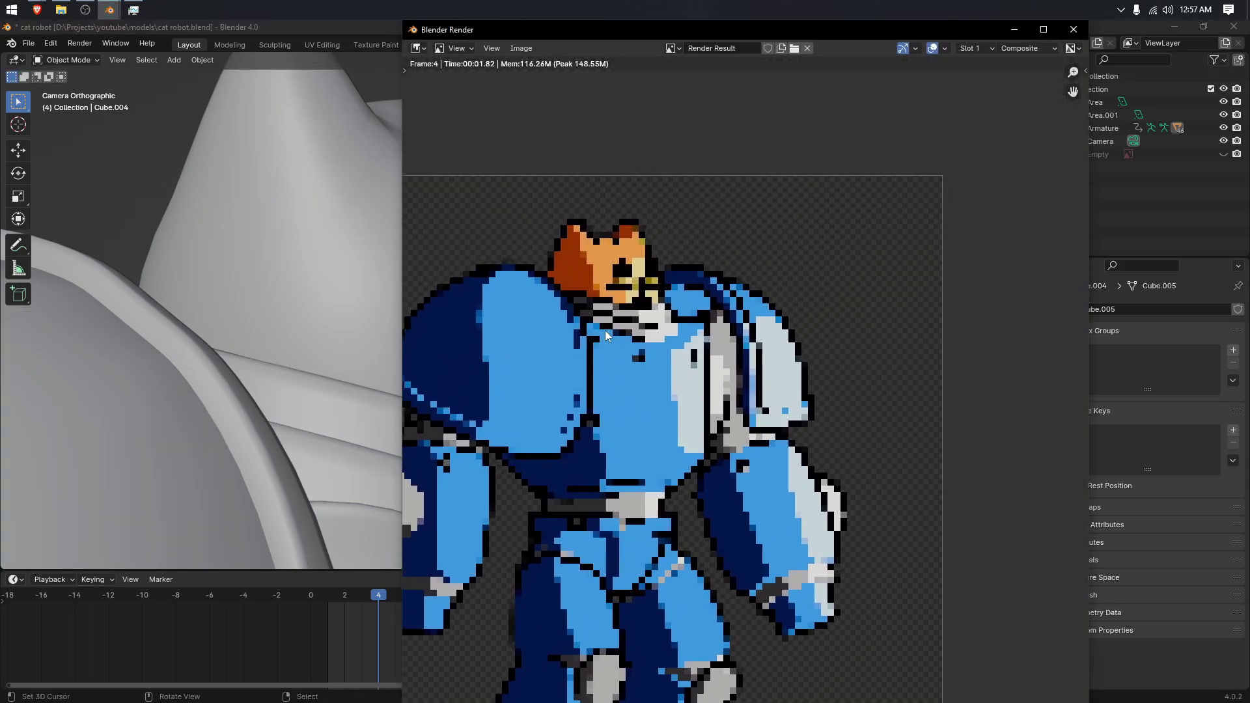
pyautogui.scroll(2, 718, 325)
pyautogui.scroll(1, 719, 323)
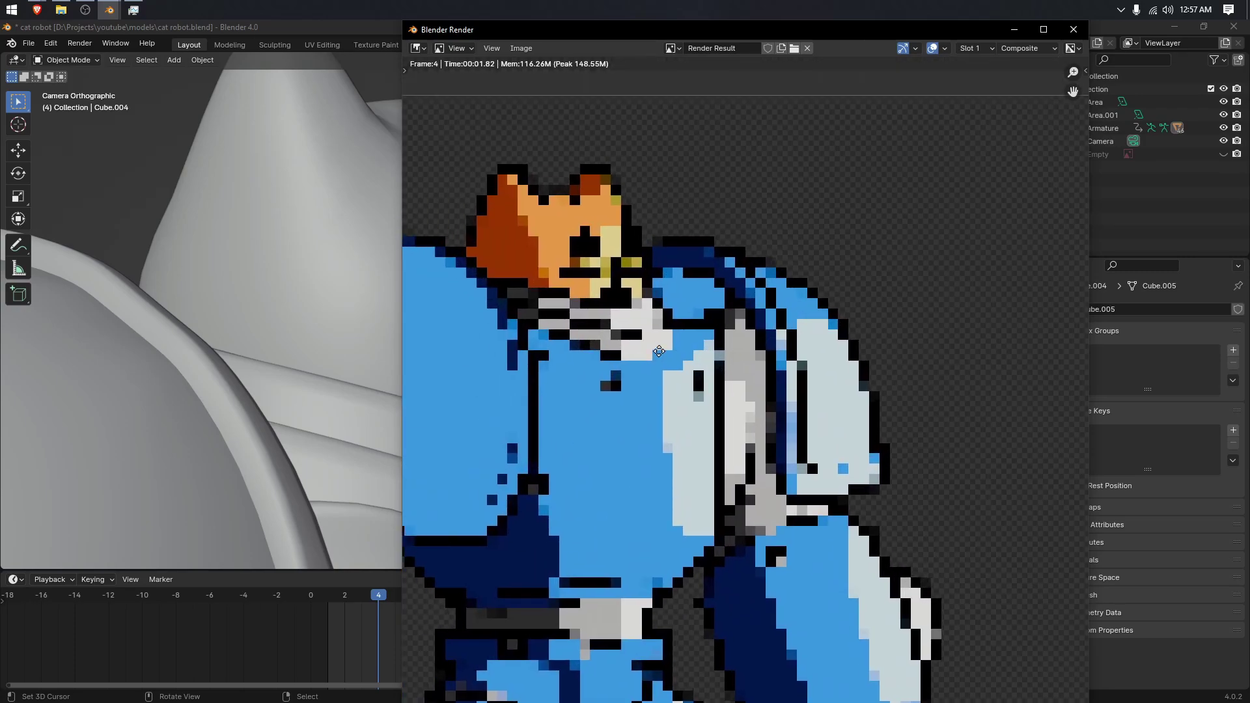
pyautogui.scroll(-2, 634, 318)
pyautogui.scroll(3, 634, 318)
pyautogui.scroll(-4, 693, 318)
pyautogui.moveTo(745, 335); pyautogui.dragTo(759, 322, button='middle')
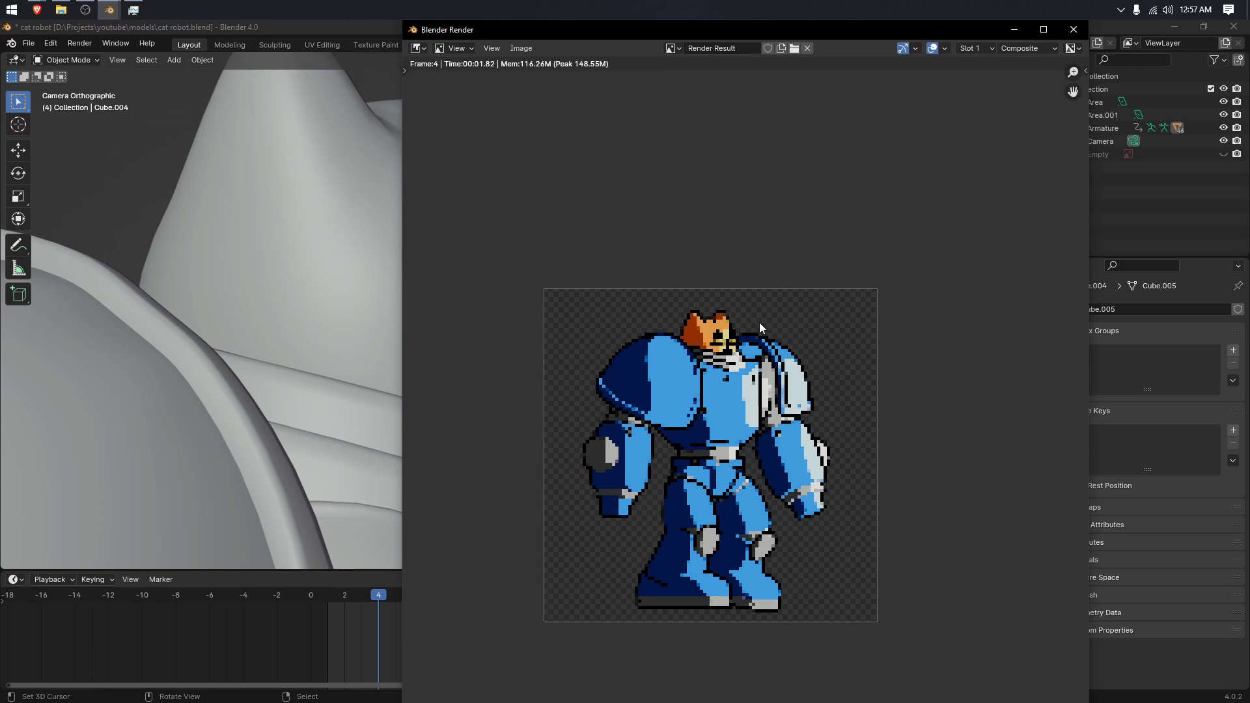
pyautogui.scroll(4, 702, 307)
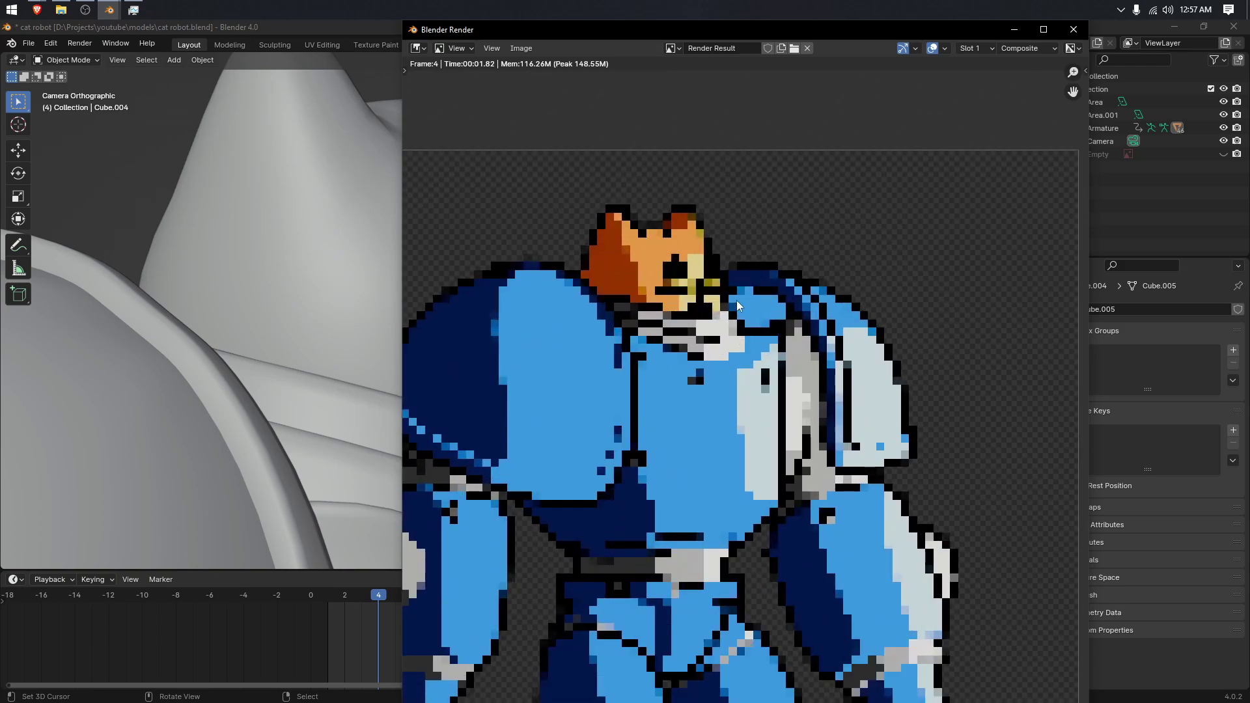
pyautogui.press('Escape')
# Step: In the Compositing workspace, set the X and Y of the Scale node before Pixelate to 0.2
pyautogui.scroll(-3, 584, 151)
pyautogui.click(427, 46)
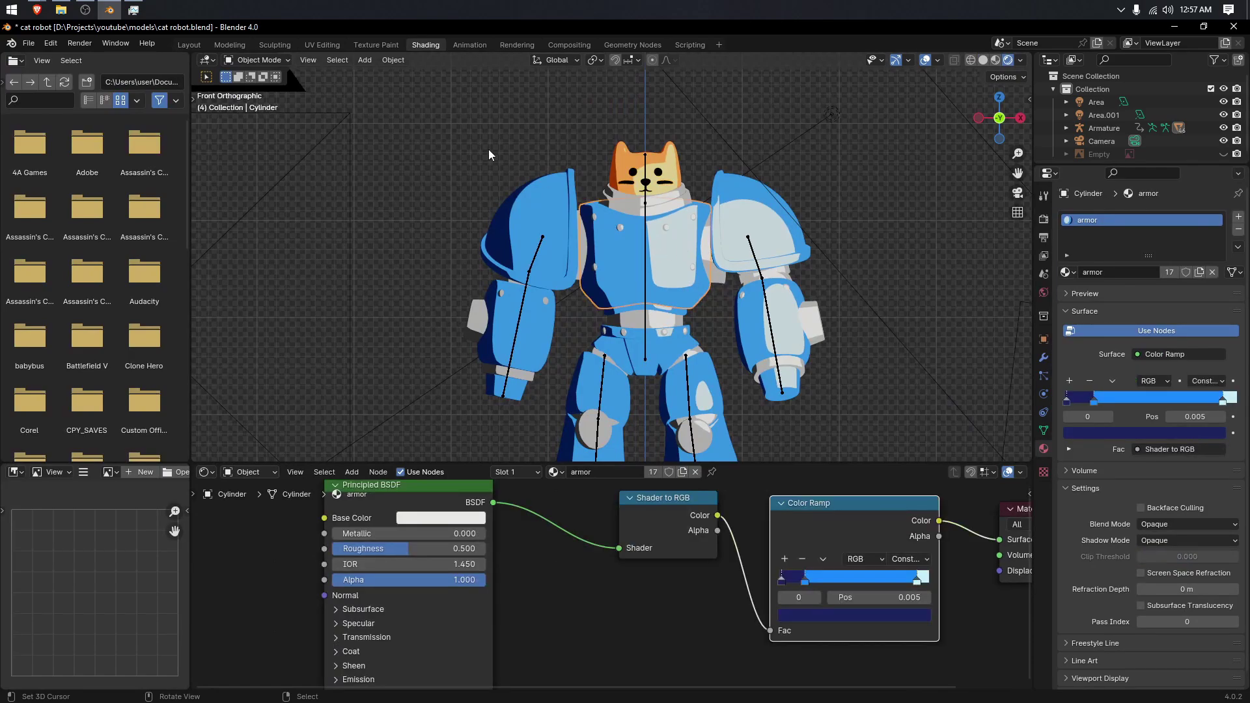
pyautogui.click(474, 44)
pyautogui.hotkey('ctrl', 'pagedown')
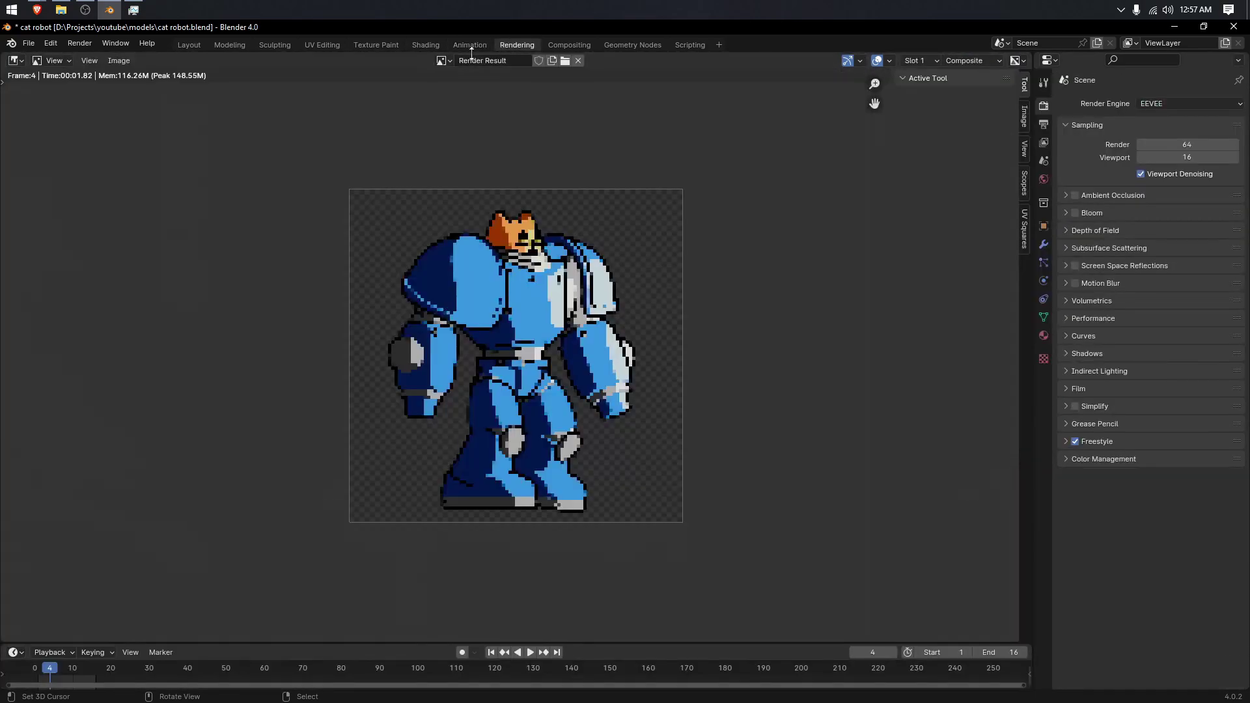
pyautogui.click(572, 45)
pyautogui.scroll(2, 459, 232)
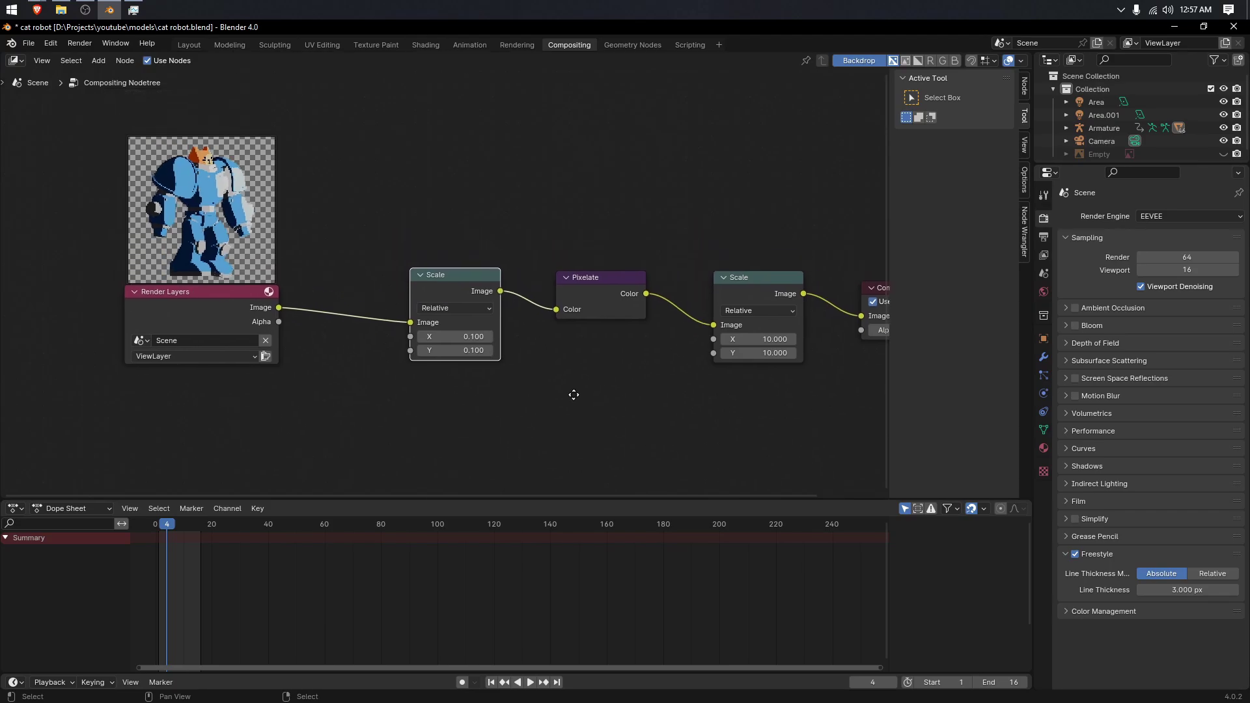
pyautogui.click(460, 363)
pyautogui.click(446, 356)
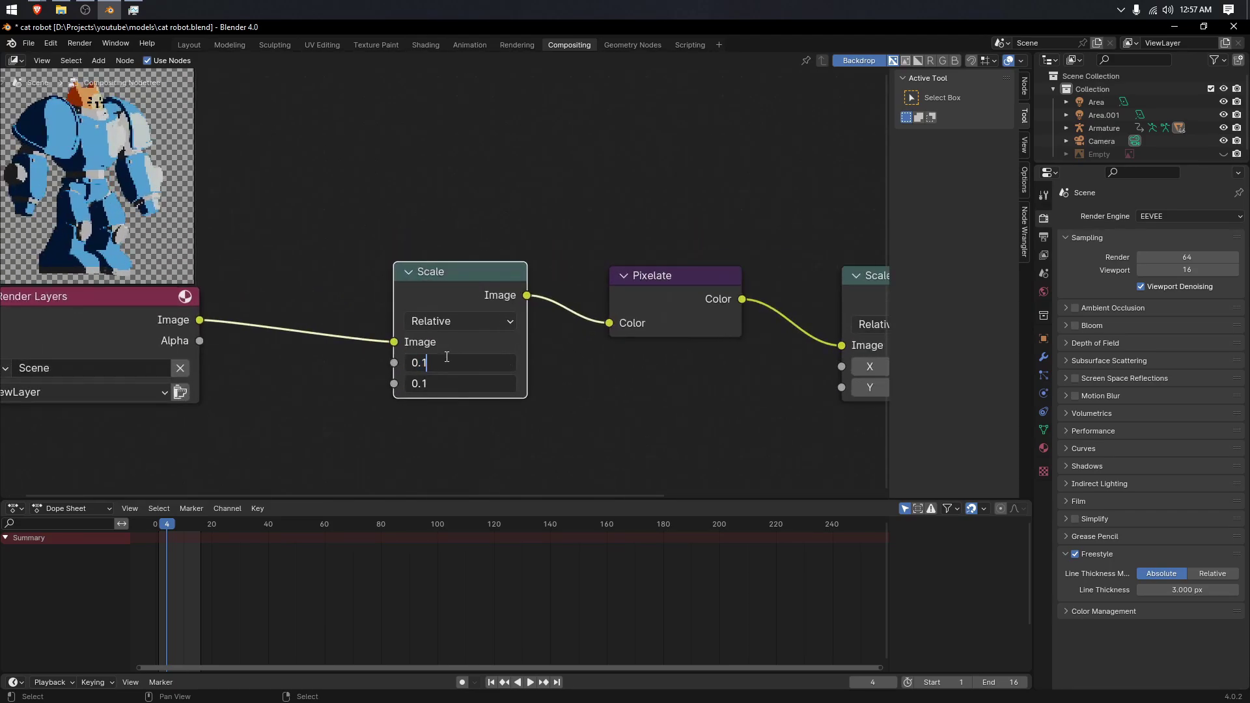
pyautogui.press('BackSpace')
pyautogui.write('2')
pyautogui.press('Return')
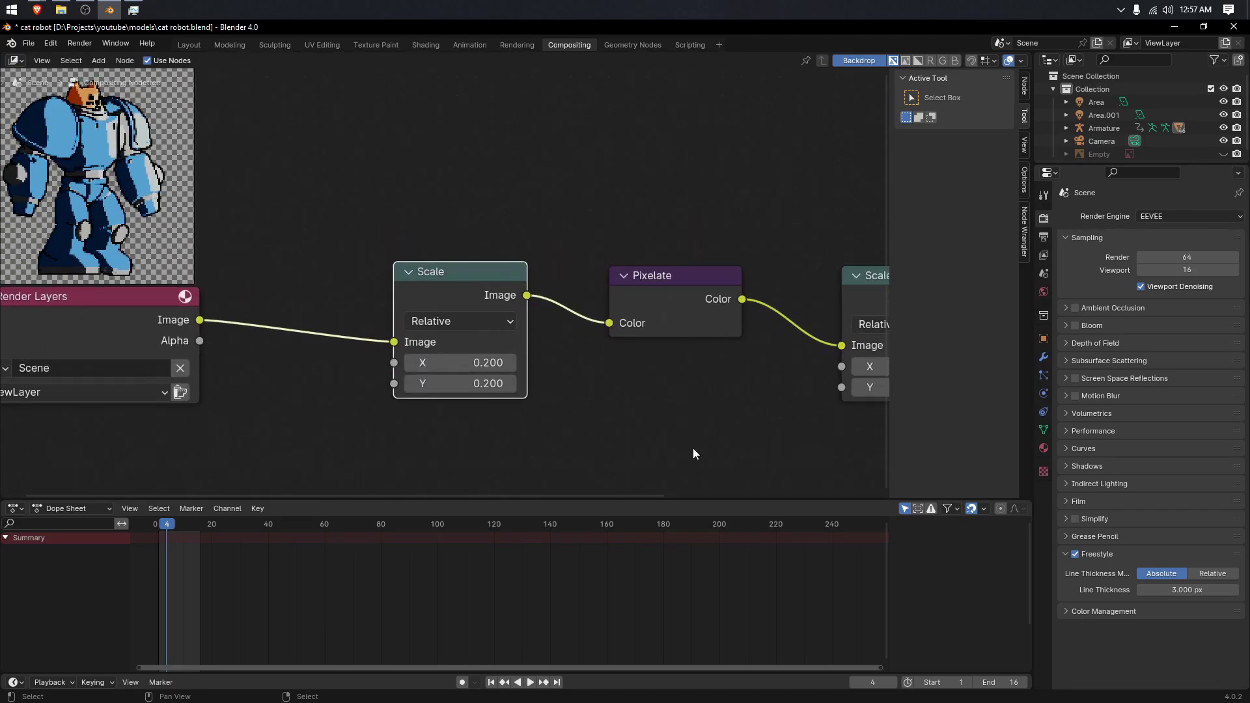
# Step: Set the X and Y of the Scale node after Pixelate to 5
pyautogui.moveTo(693, 448); pyautogui.dragTo(453, 414, button='middle')
pyautogui.moveTo(659, 330); pyautogui.dragTo(664, 353)
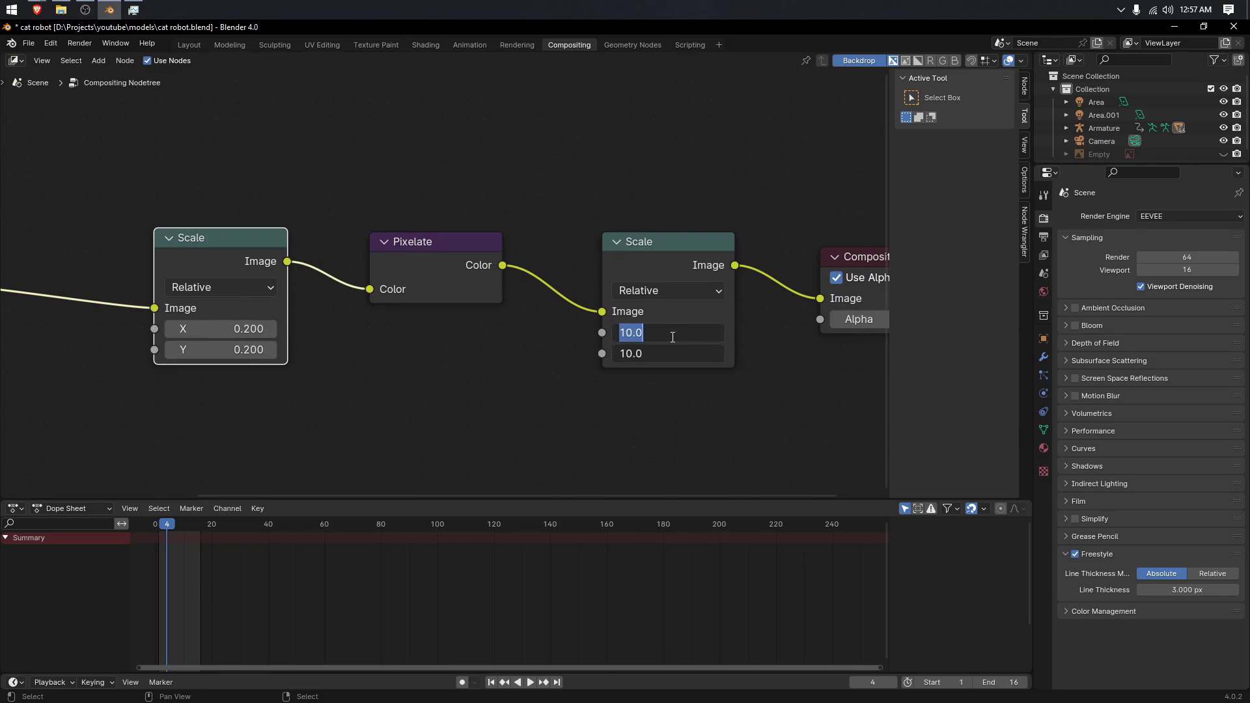
pyautogui.write('5')
pyautogui.press('Return')
# Step: Test render frame 4 at the finer 0.2 pixel scale and inspect the whole robot
pyautogui.press('F12')
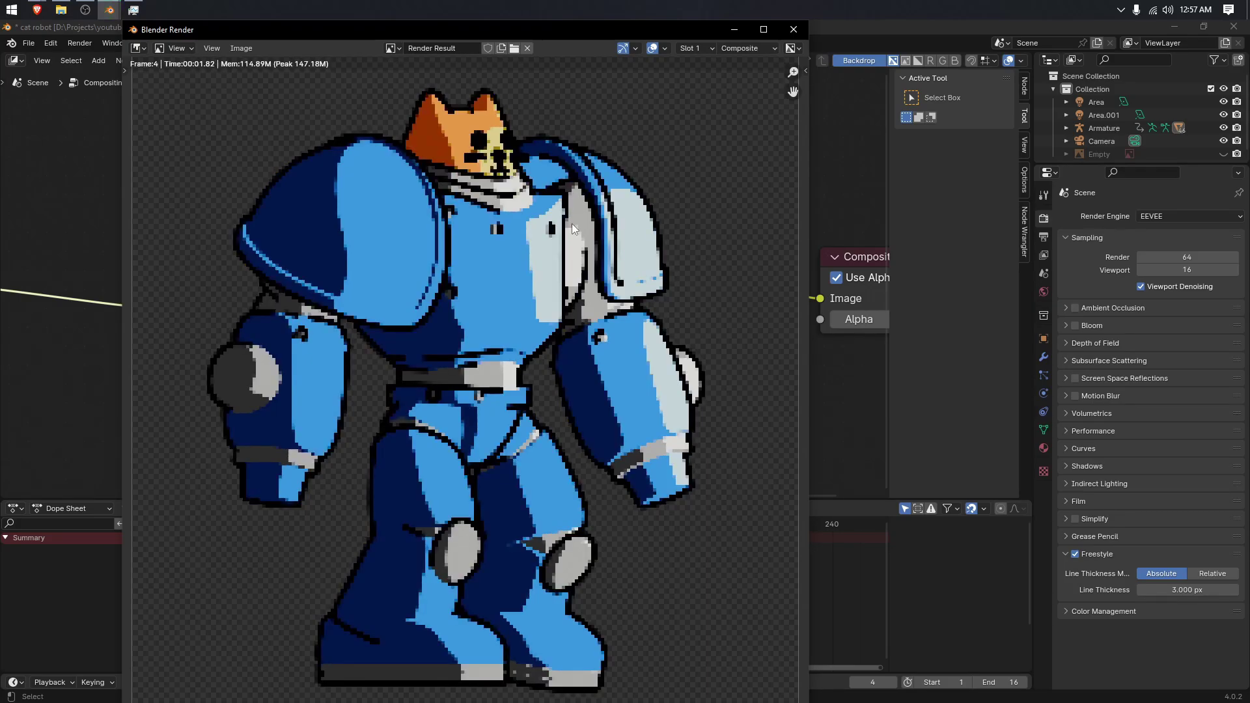
pyautogui.moveTo(510, 259); pyautogui.dragTo(563, 296, button='middle')
pyautogui.scroll(-5, 564, 305)
pyautogui.scroll(4, 561, 314)
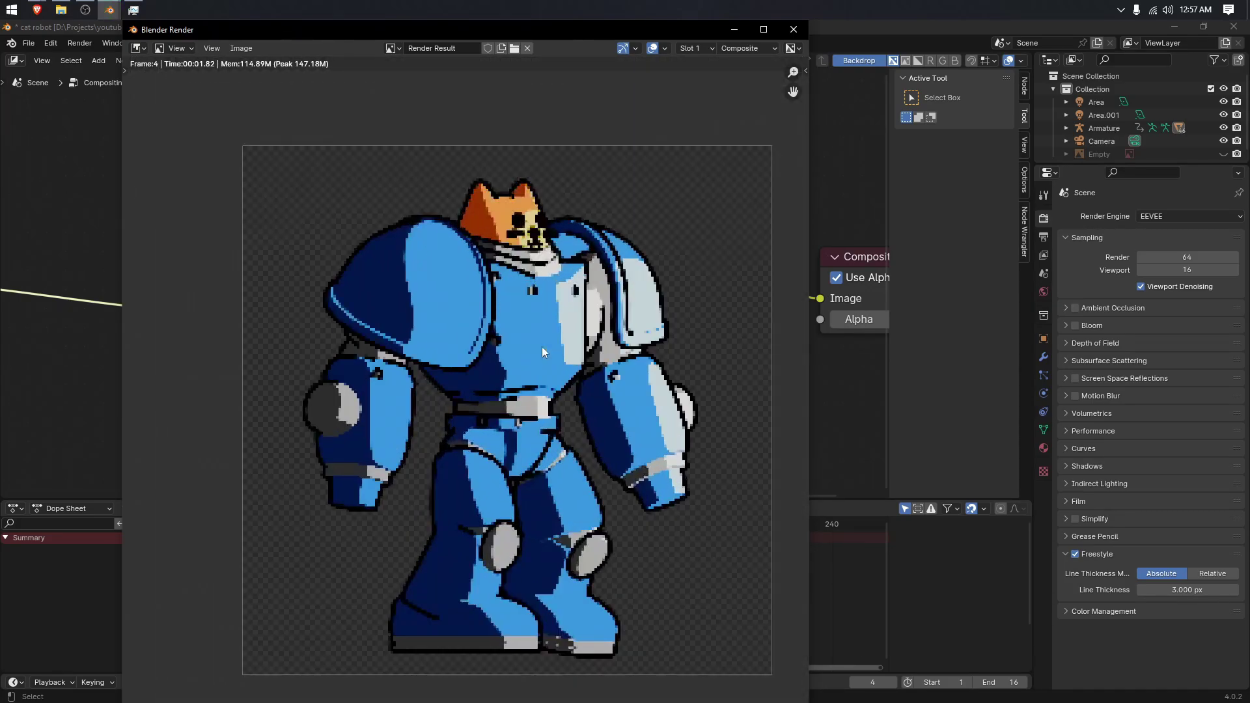
pyautogui.click(792, 30)
# Step: Set the Scale node before Pixelate to 0.15 and the one after it to 1/0.15 on X and Y
pyautogui.click(260, 328)
pyautogui.write('0.1')
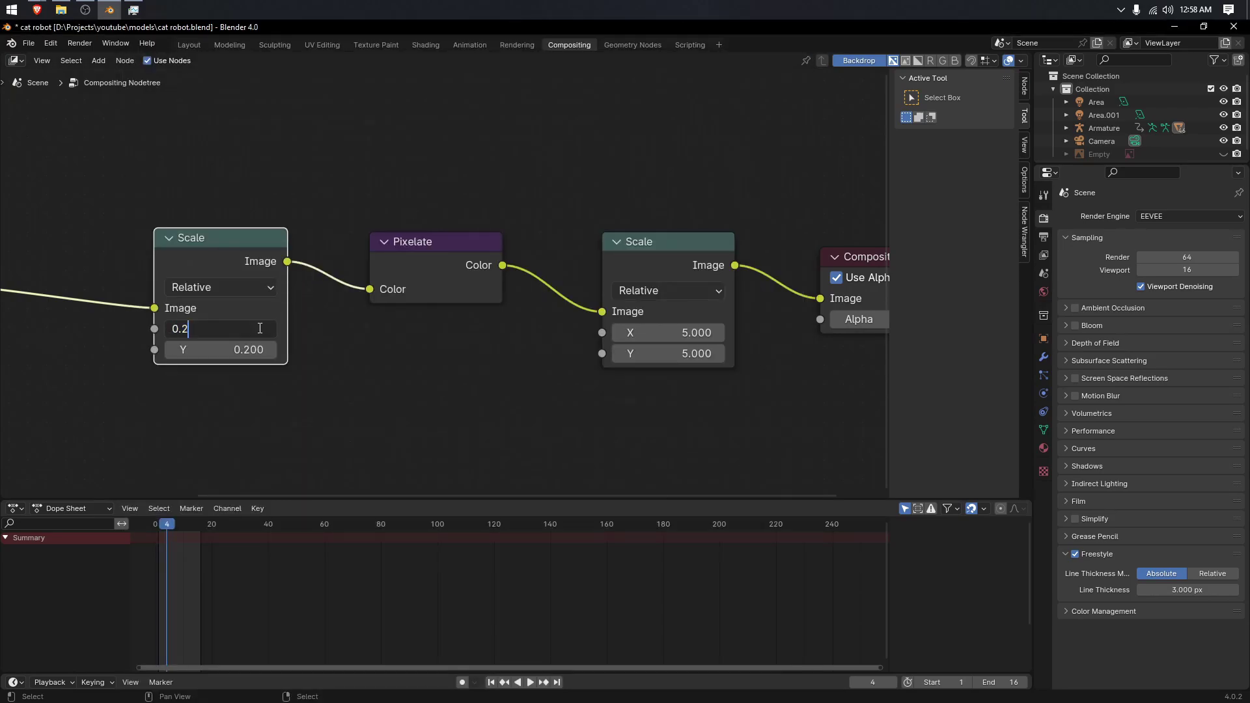
pyautogui.write('50')
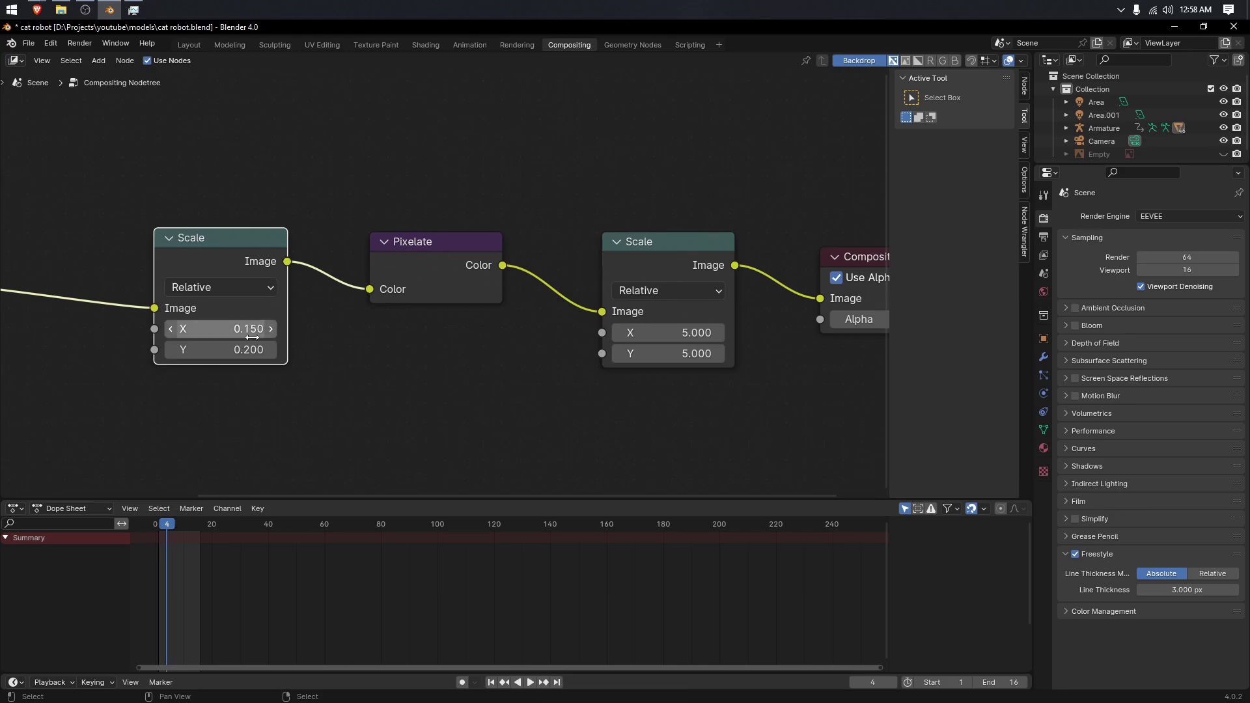
pyautogui.click(248, 349)
pyautogui.write('0.15')
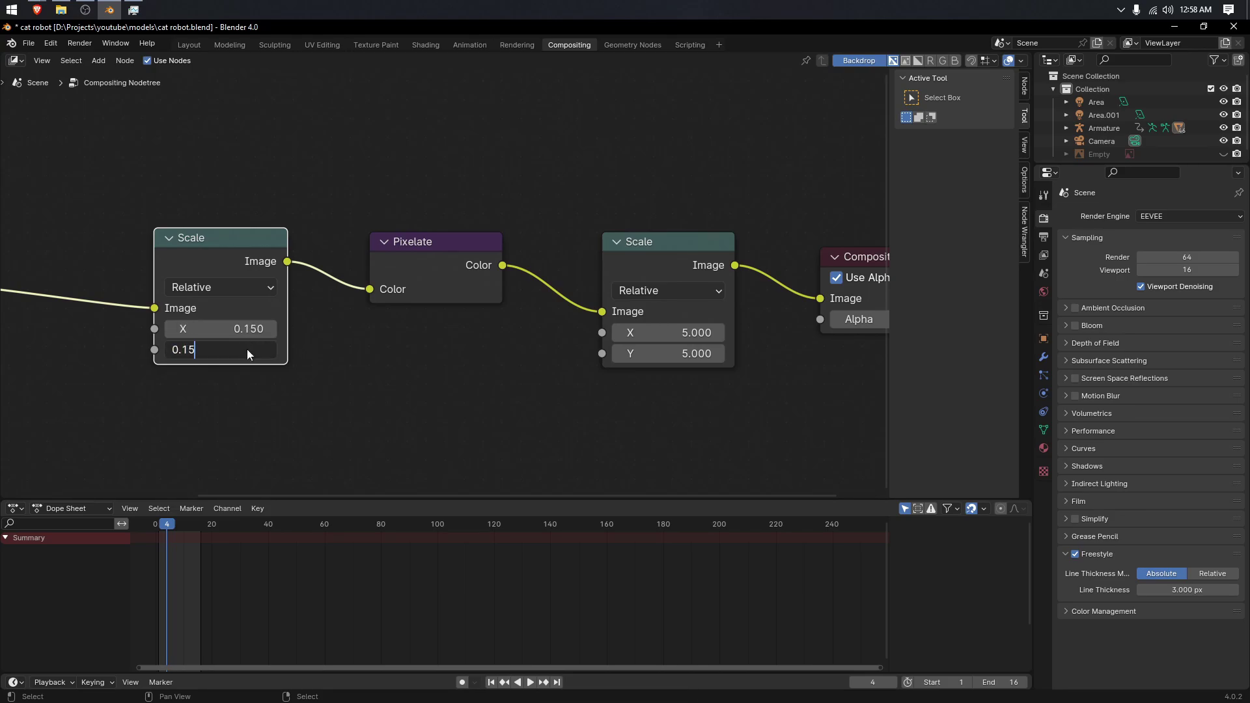
pyautogui.press('Return')
pyautogui.moveTo(695, 332); pyautogui.dragTo(691, 353)
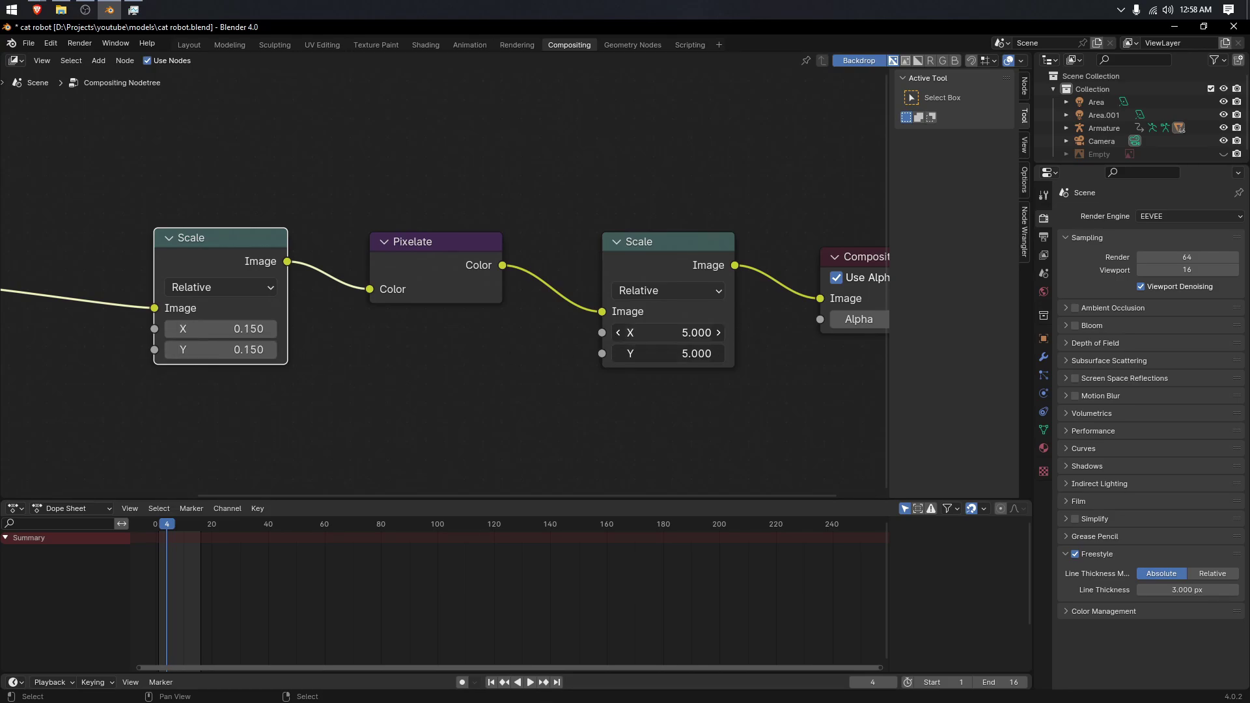
pyautogui.write('1/0.15')
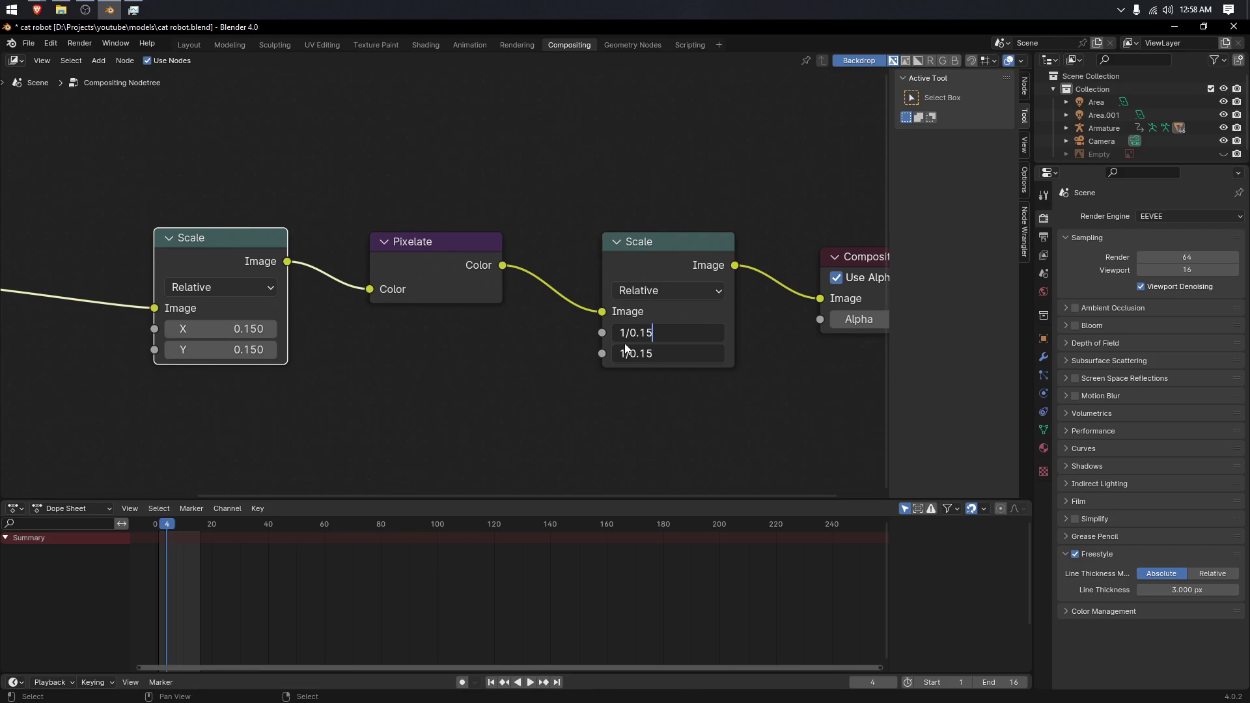
pyautogui.press('Return')
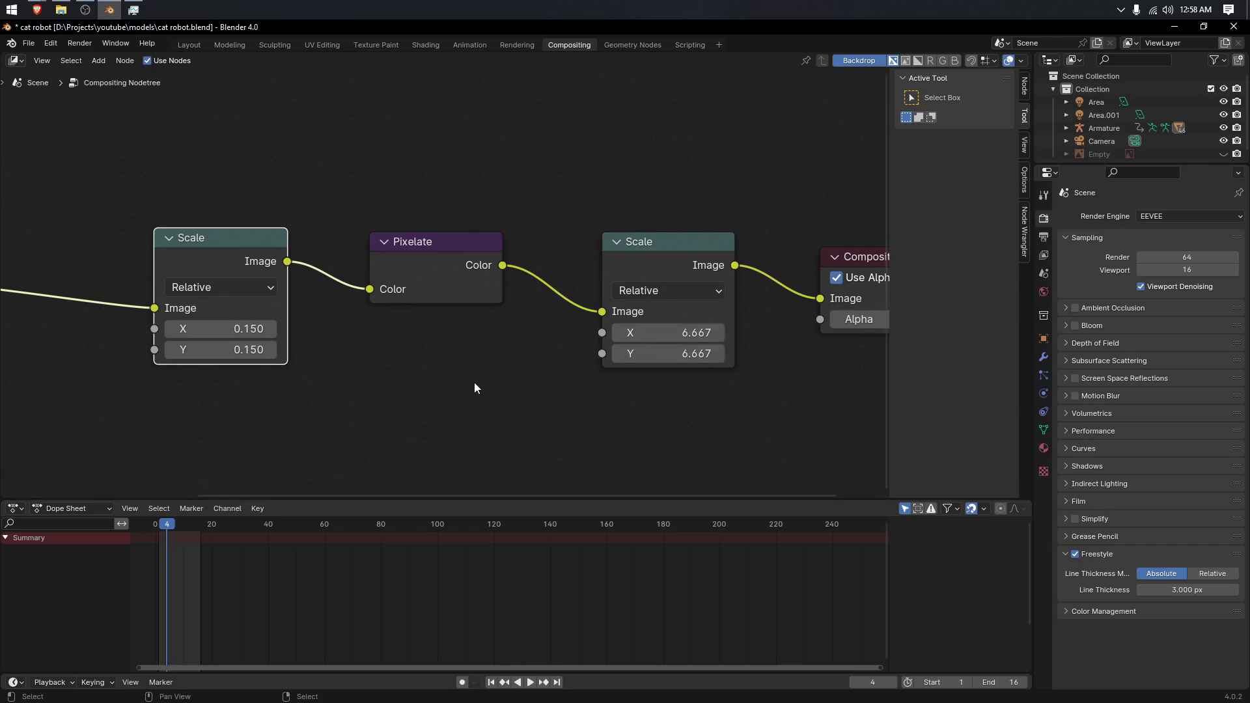
# Step: Test render frame 4 at the 0.15 pixel scale and compare the level of detail
pyautogui.press('F12')
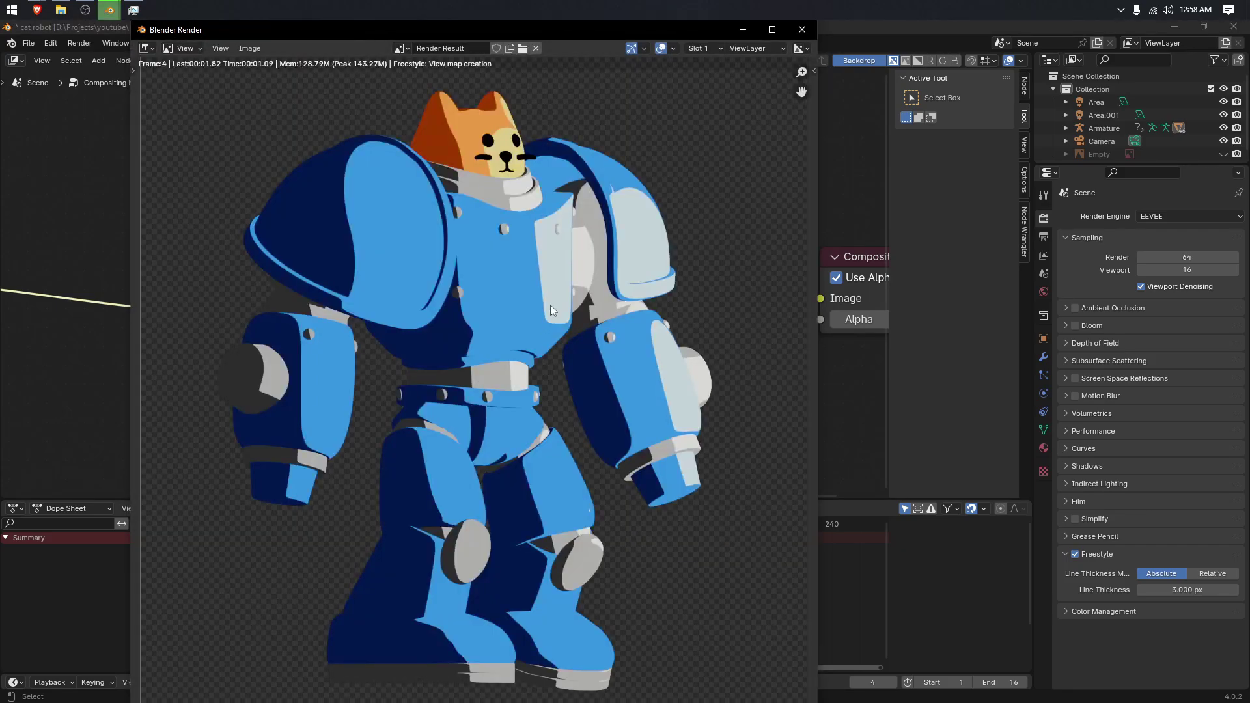
pyautogui.scroll(-2, 618, 269)
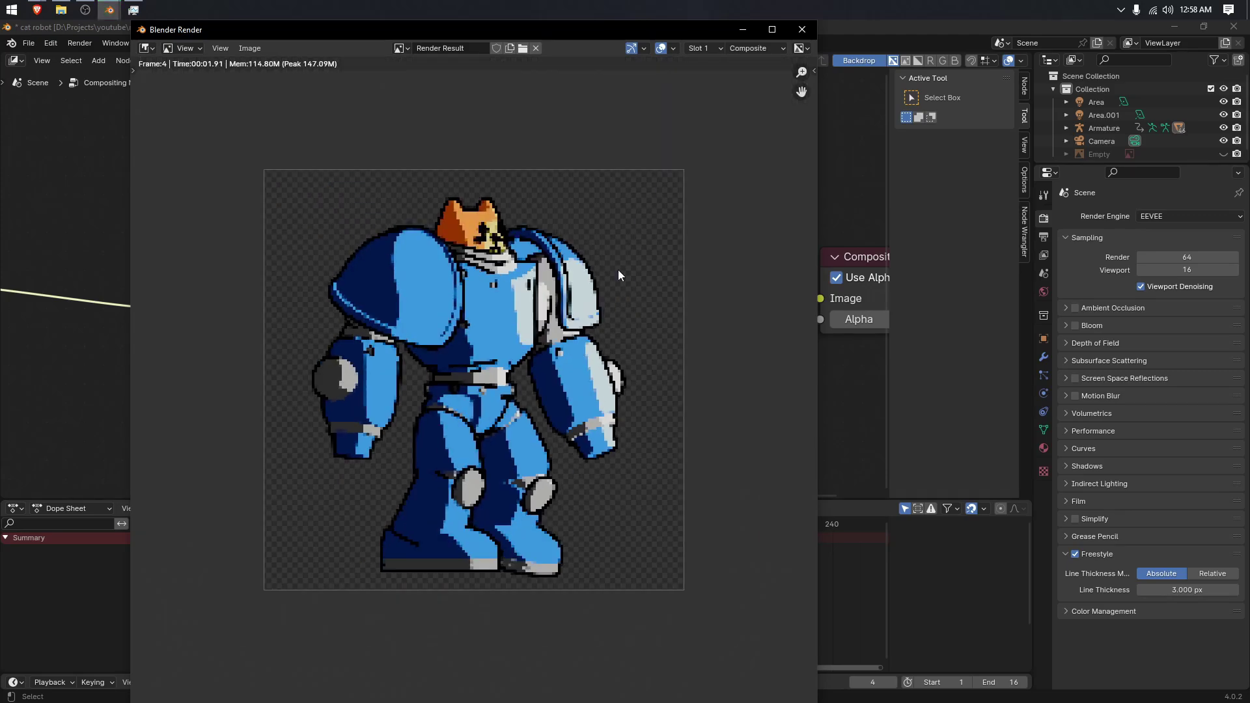
pyautogui.scroll(-2, 577, 304)
pyautogui.scroll(2, 576, 303)
pyautogui.scroll(2, 510, 400)
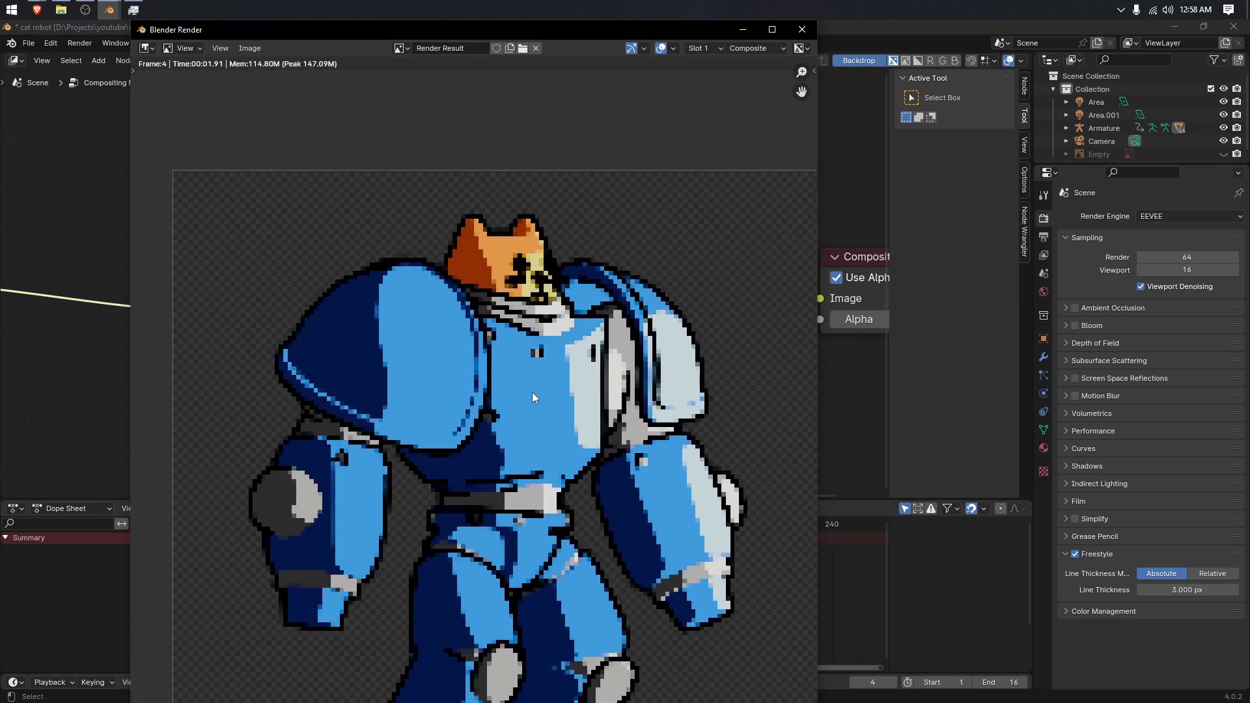
pyautogui.press('Escape')
# Step: Set the Scale node before Pixelate back to 0.1 and the one after it to 10 on X and Y
pyautogui.moveTo(245, 327); pyautogui.dragTo(244, 350)
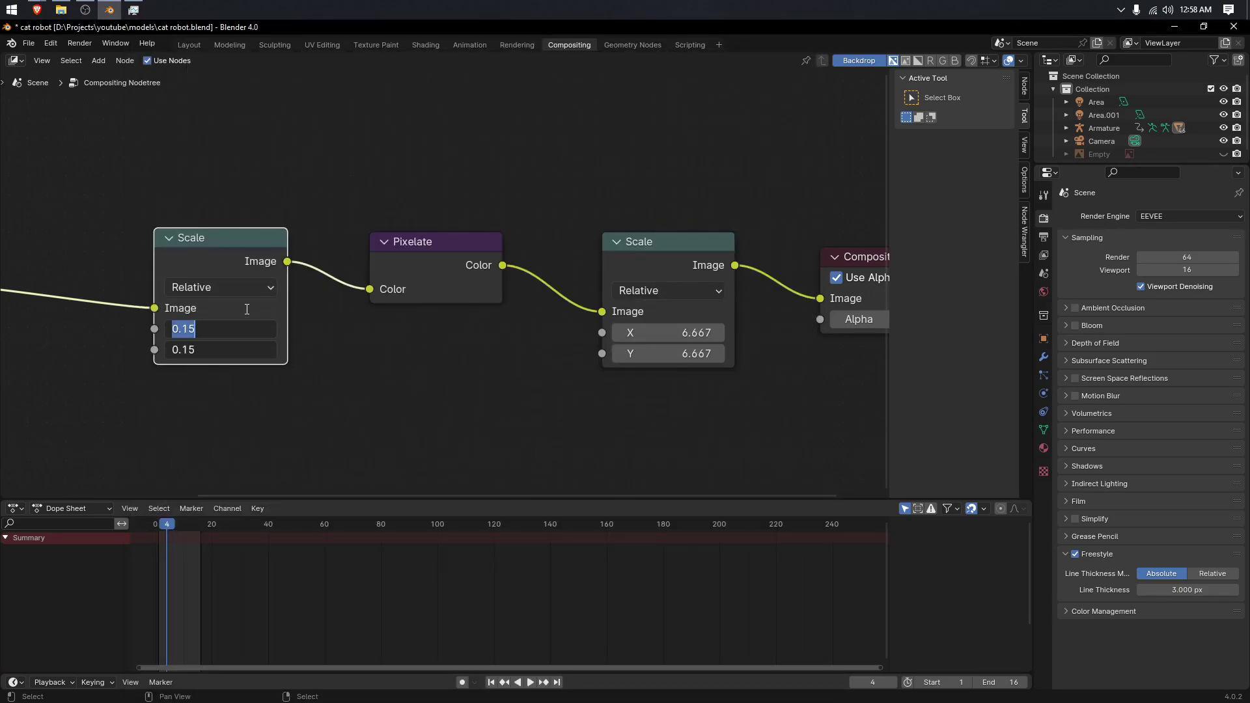
pyautogui.click(243, 327)
pyautogui.press('BackSpace')
pyautogui.press('Return')
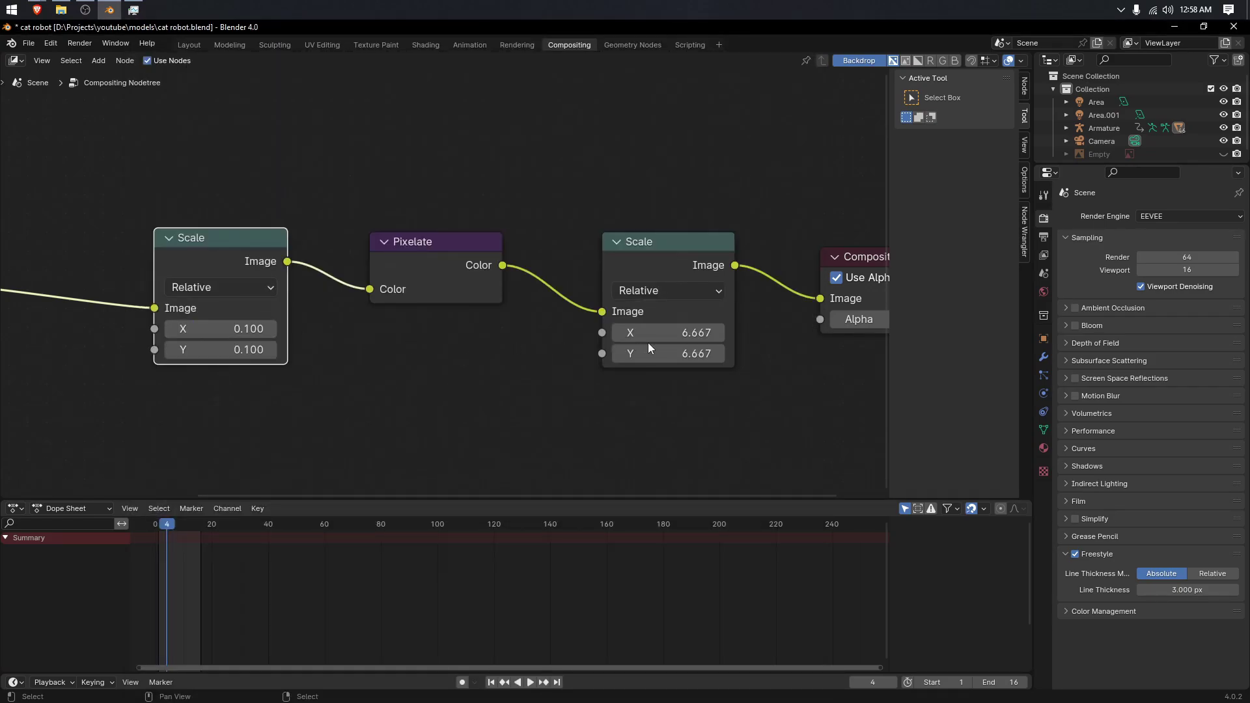
pyautogui.moveTo(651, 333); pyautogui.dragTo(651, 353)
pyautogui.write('10')
pyautogui.press('Return')
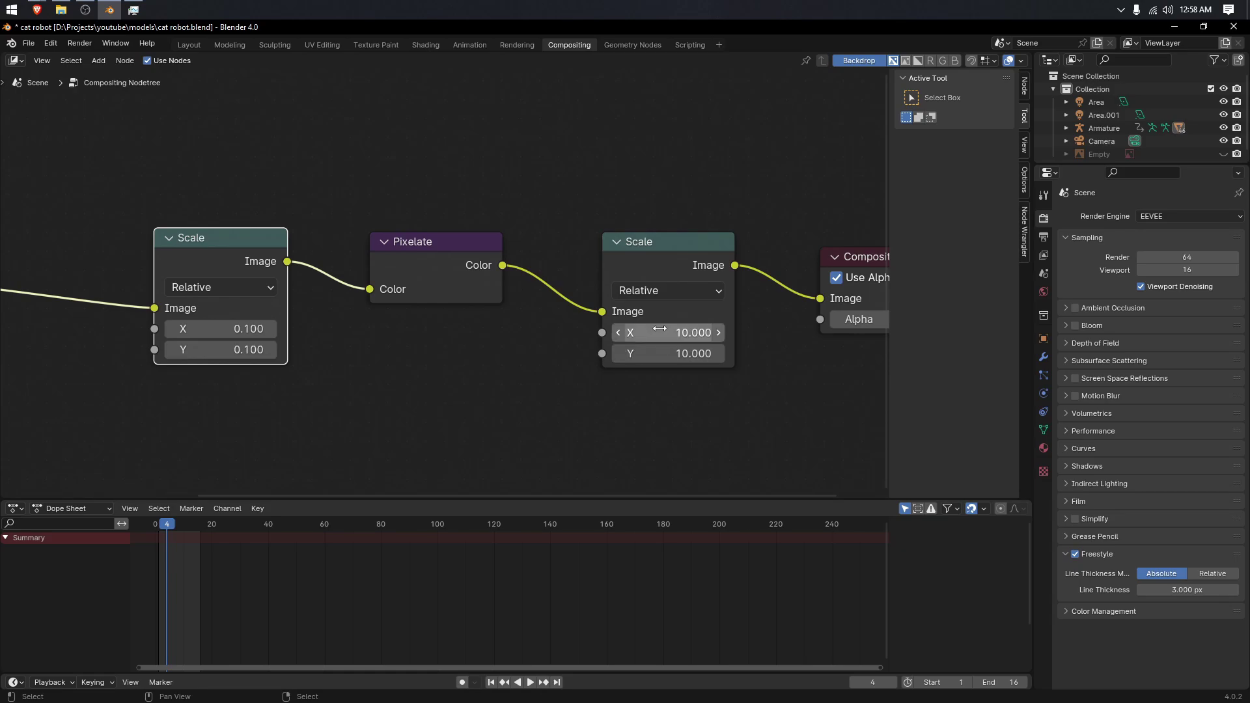
# Step: Test render frame 4 at the restored 0.1 pixel scale and inspect the cat's face and overall figure
pyautogui.press('F12')
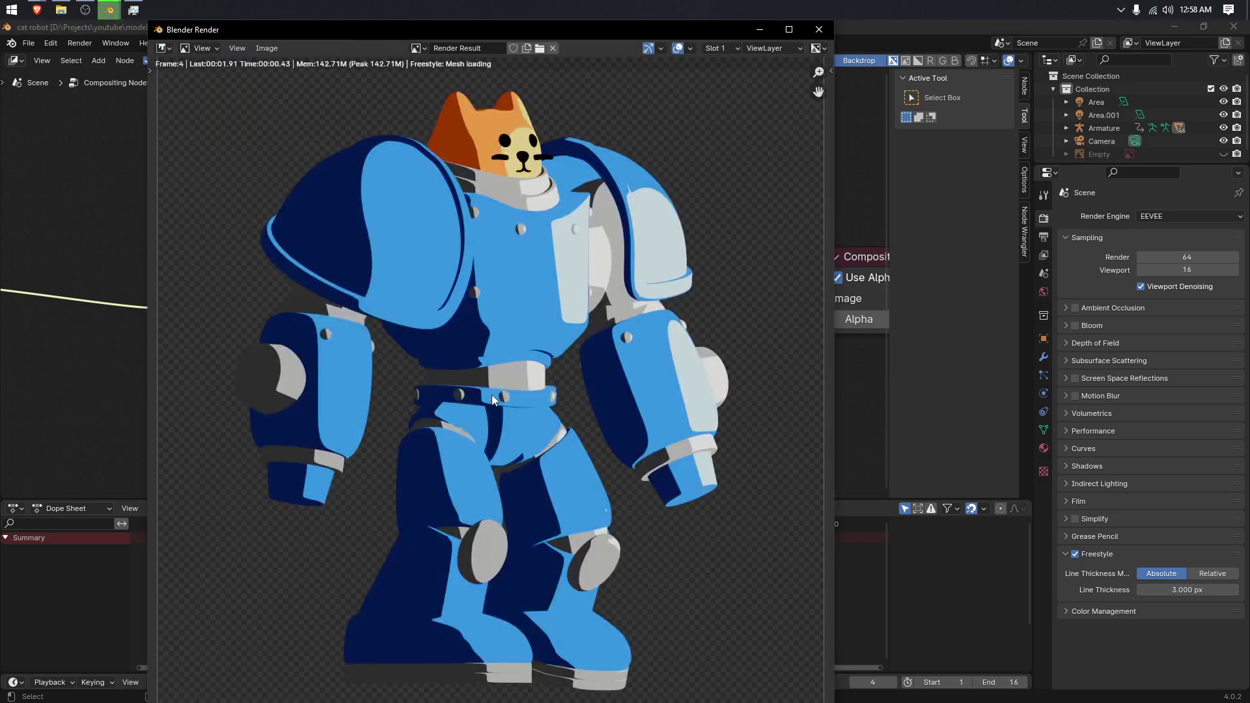
pyautogui.scroll(1, 540, 291)
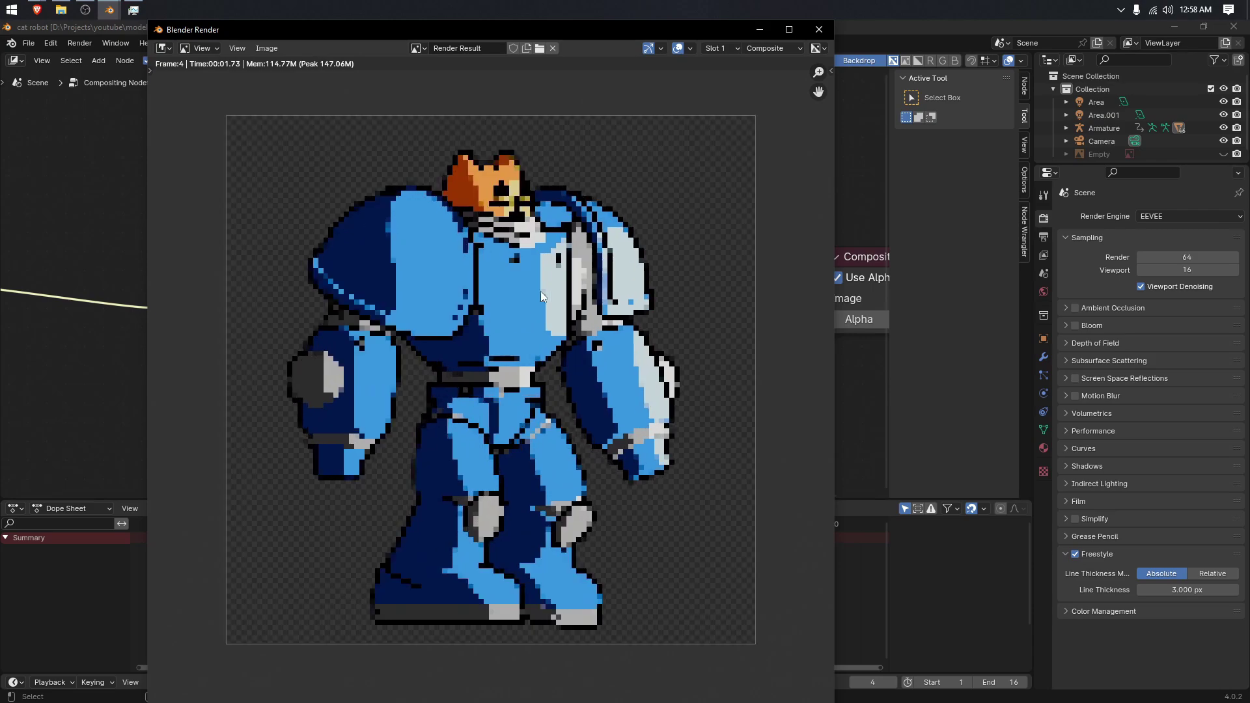
pyautogui.moveTo(541, 291); pyautogui.dragTo(528, 444, button='middle')
pyautogui.scroll(4, 559, 483)
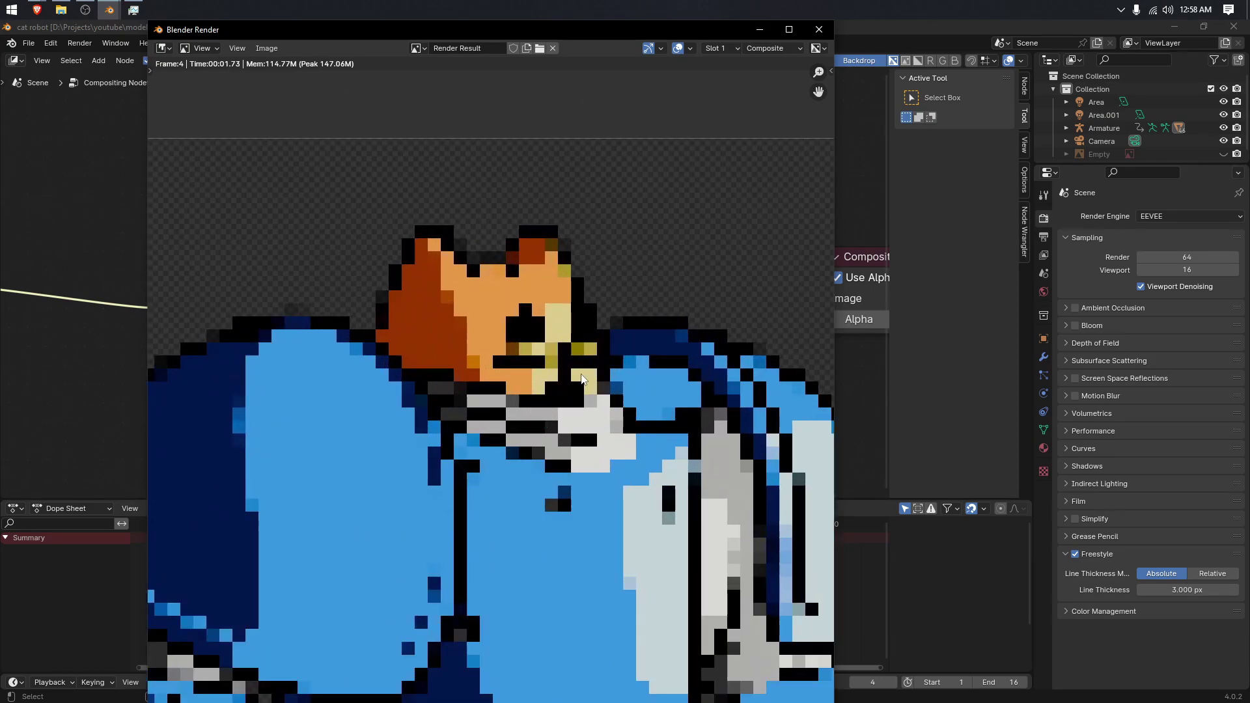
pyautogui.scroll(-4, 580, 374)
pyautogui.scroll(-3, 576, 380)
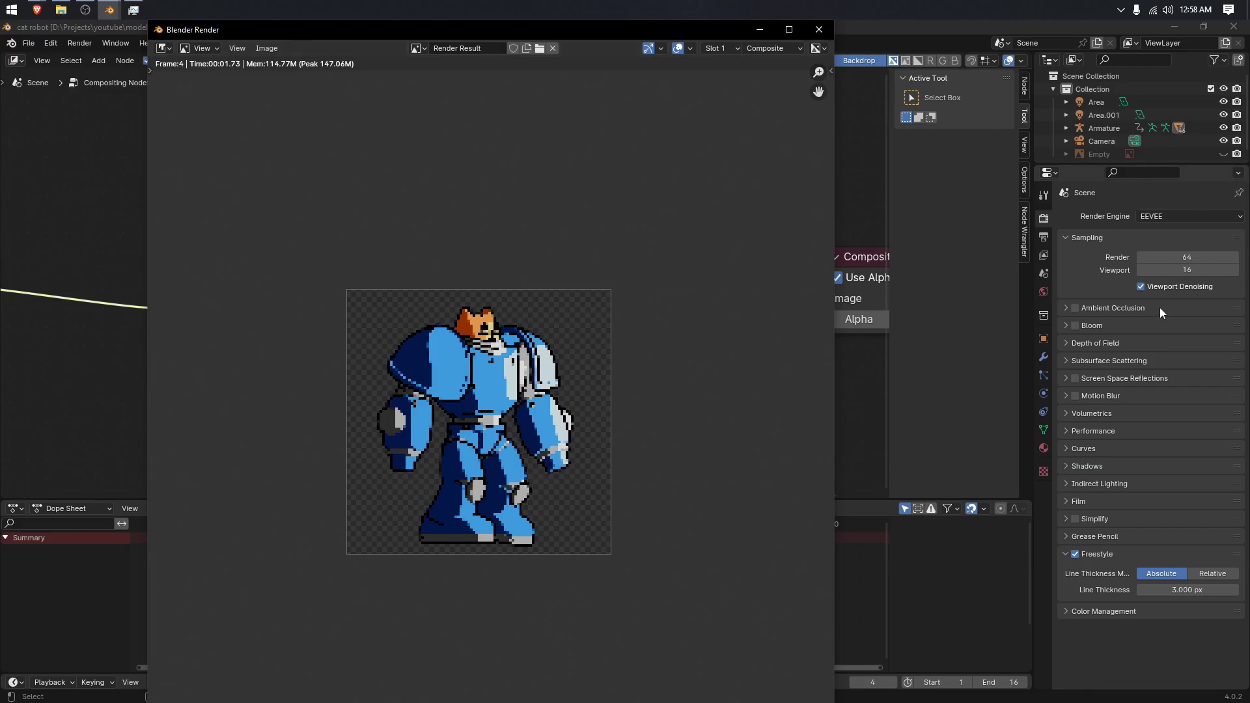
pyautogui.press('Escape')
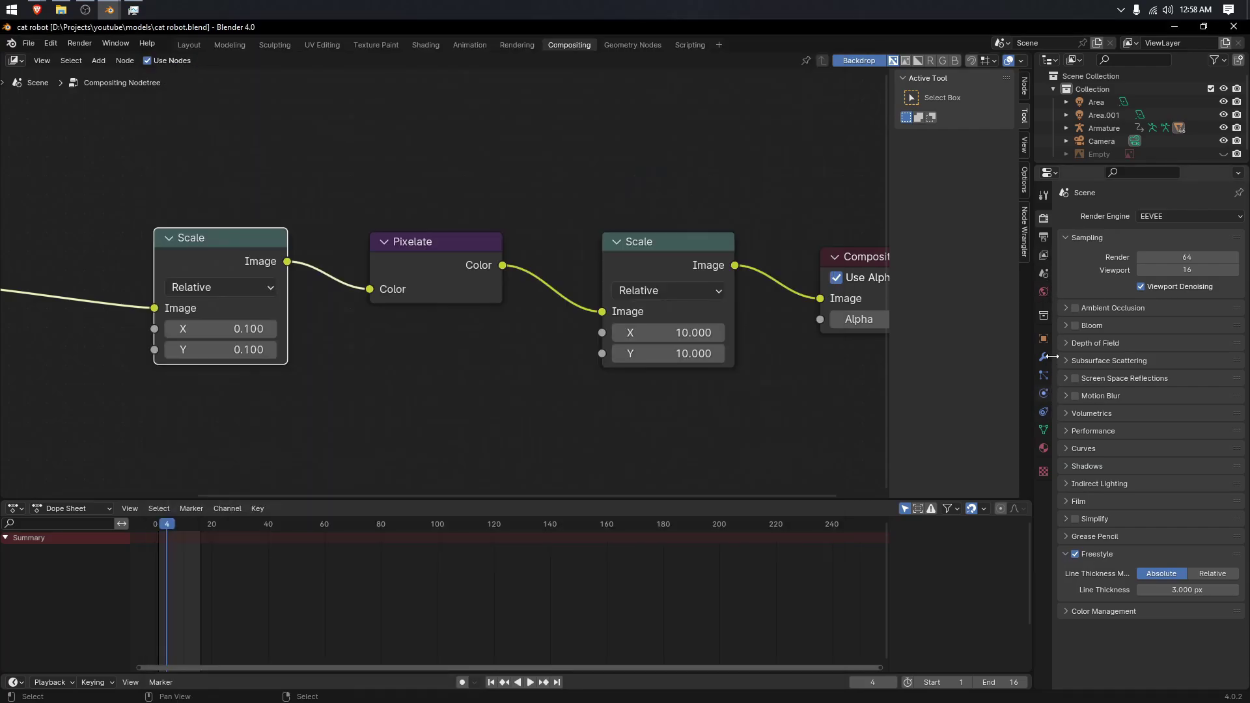
# Step: Create a folder named cat robot pixel in D:\Projects\youtube\models and set it as the render output path
pyautogui.click(1044, 202)
pyautogui.click(1044, 216)
pyautogui.click(1042, 240)
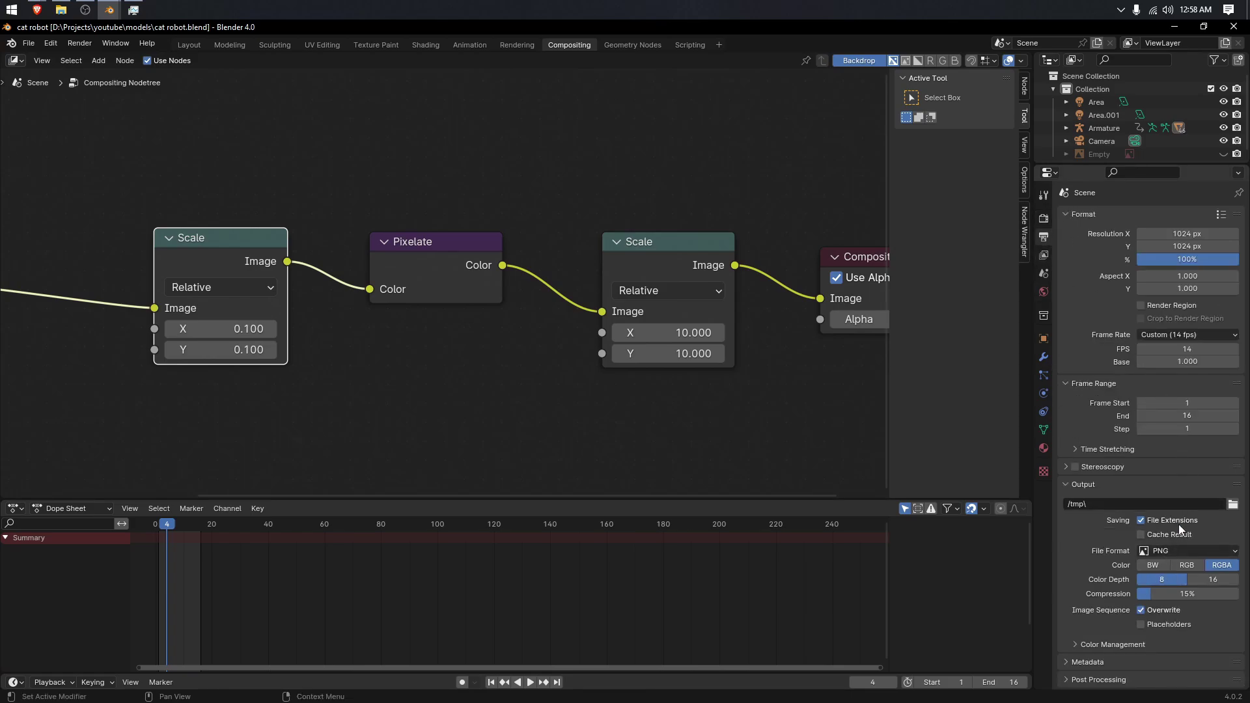
pyautogui.click(1166, 552)
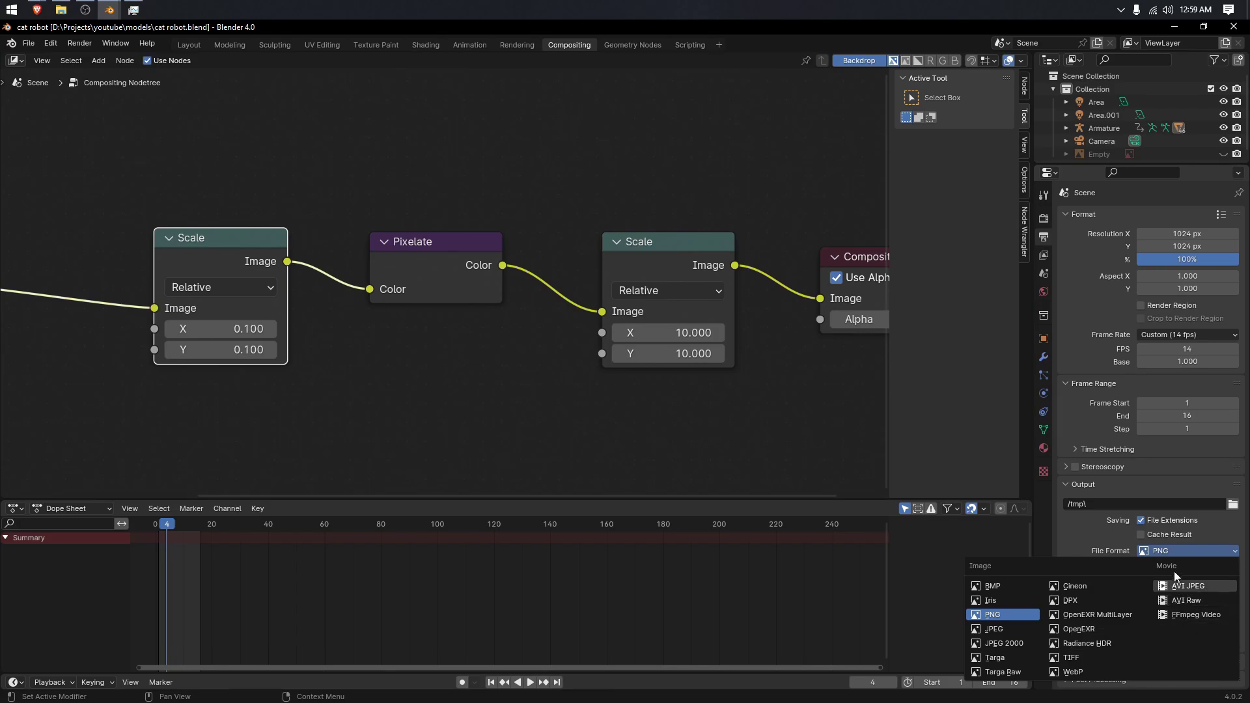
pyautogui.click(1173, 549)
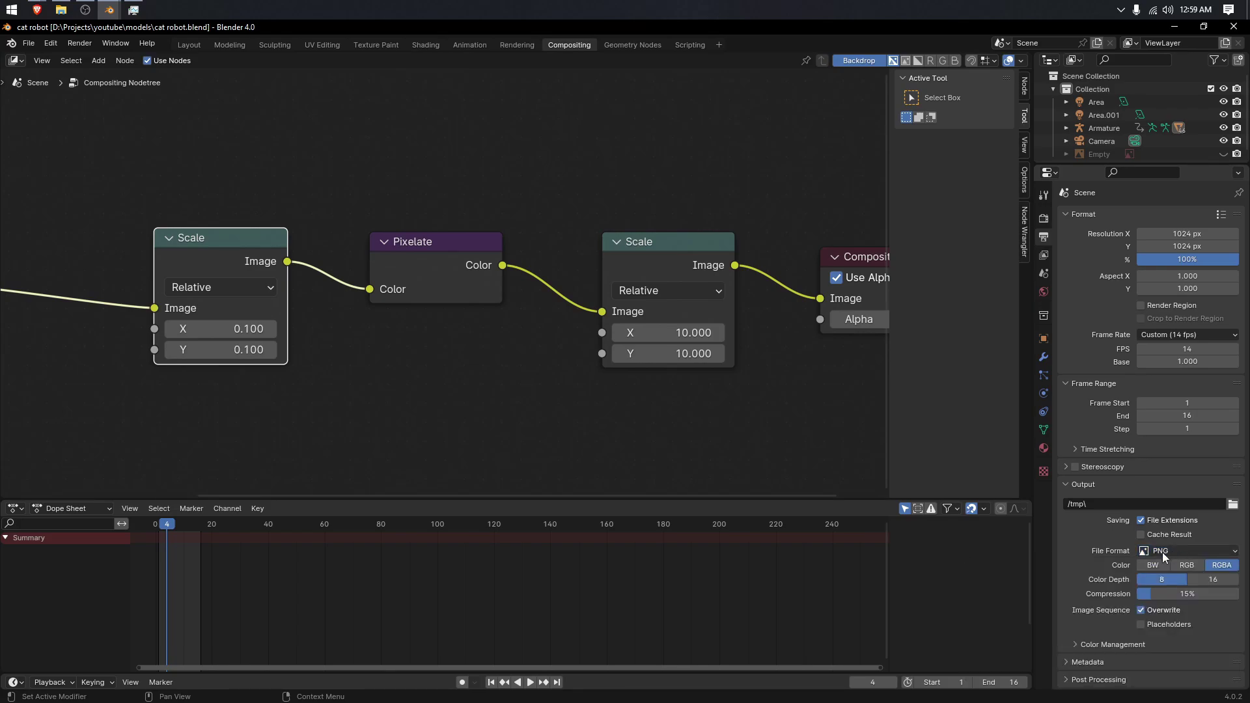
pyautogui.click(1232, 505)
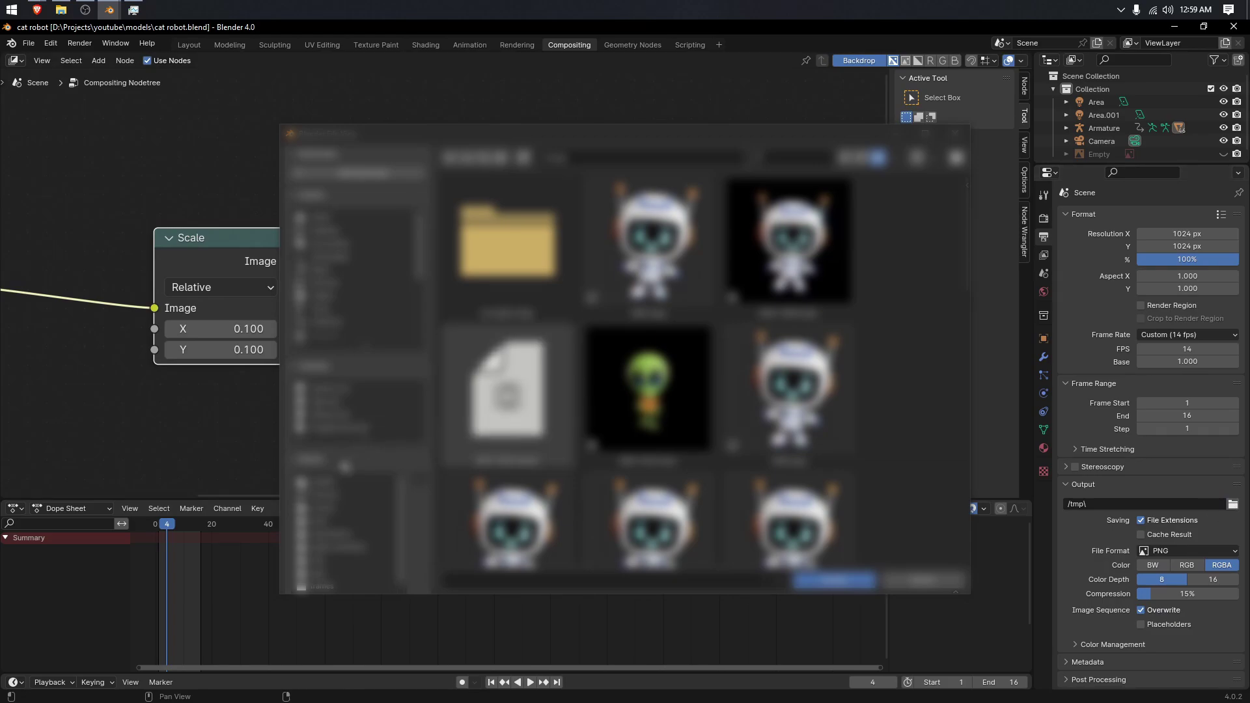
pyautogui.click(344, 482)
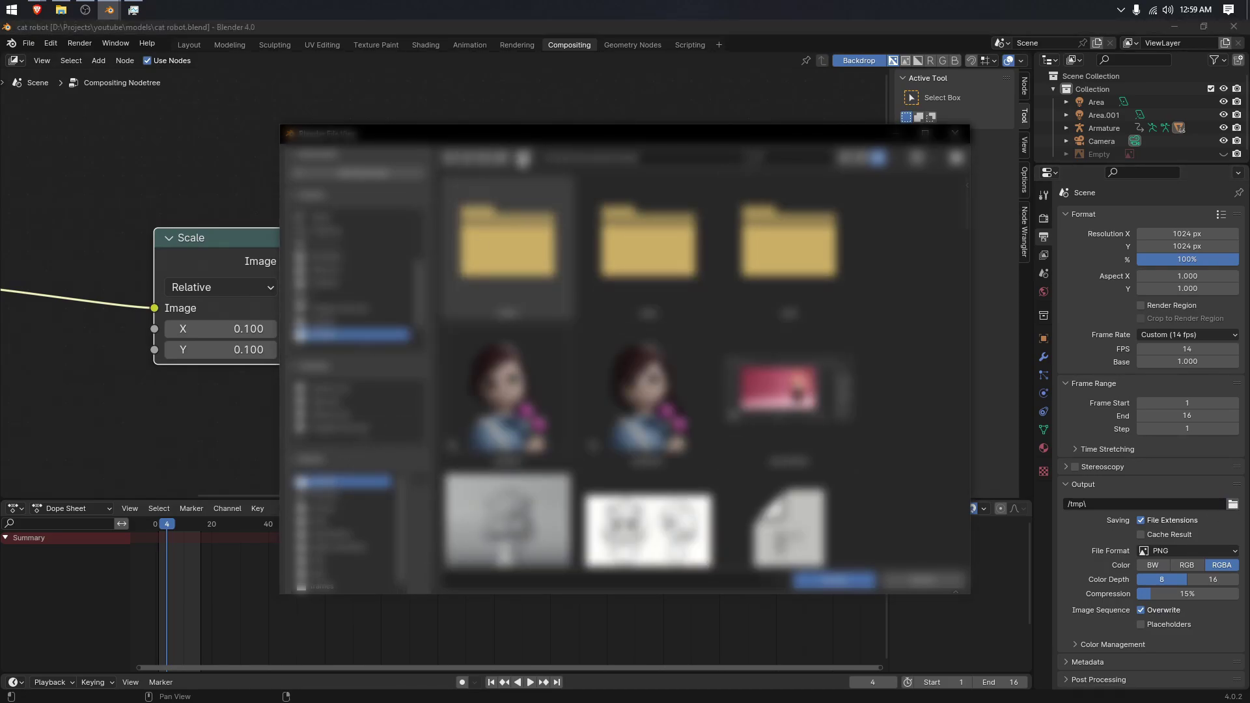
pyautogui.click(523, 158)
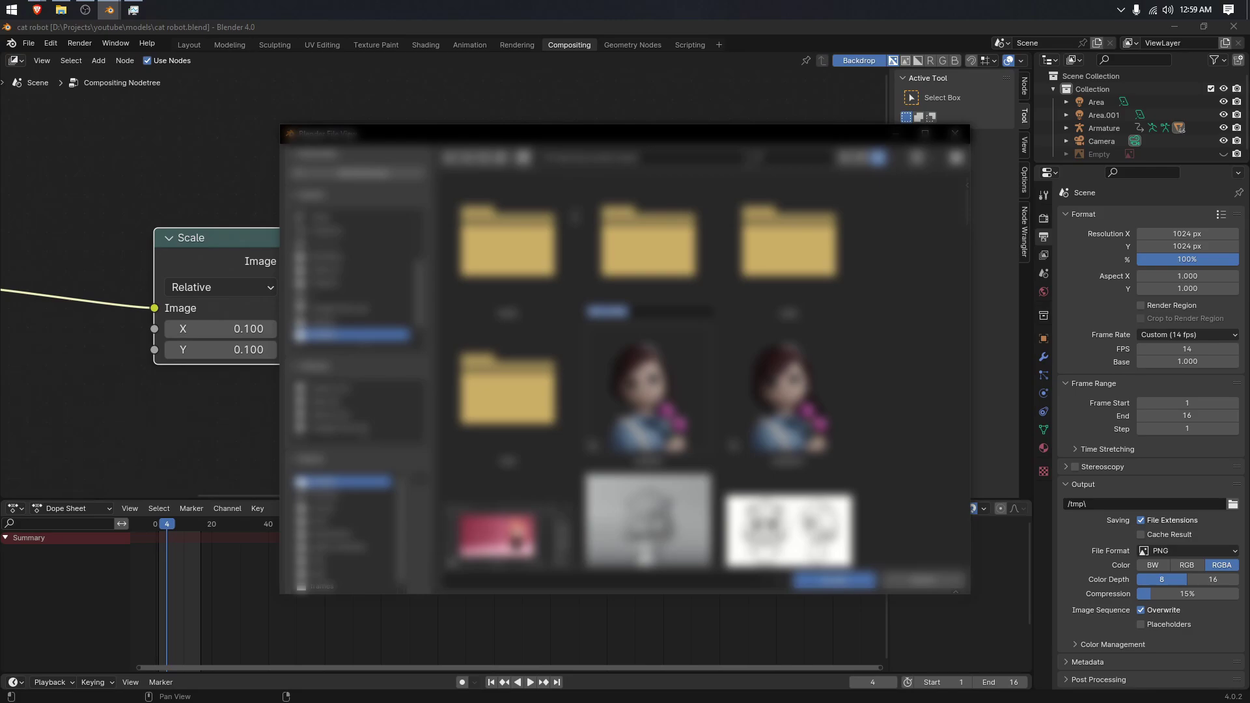
pyautogui.write('cat animation')
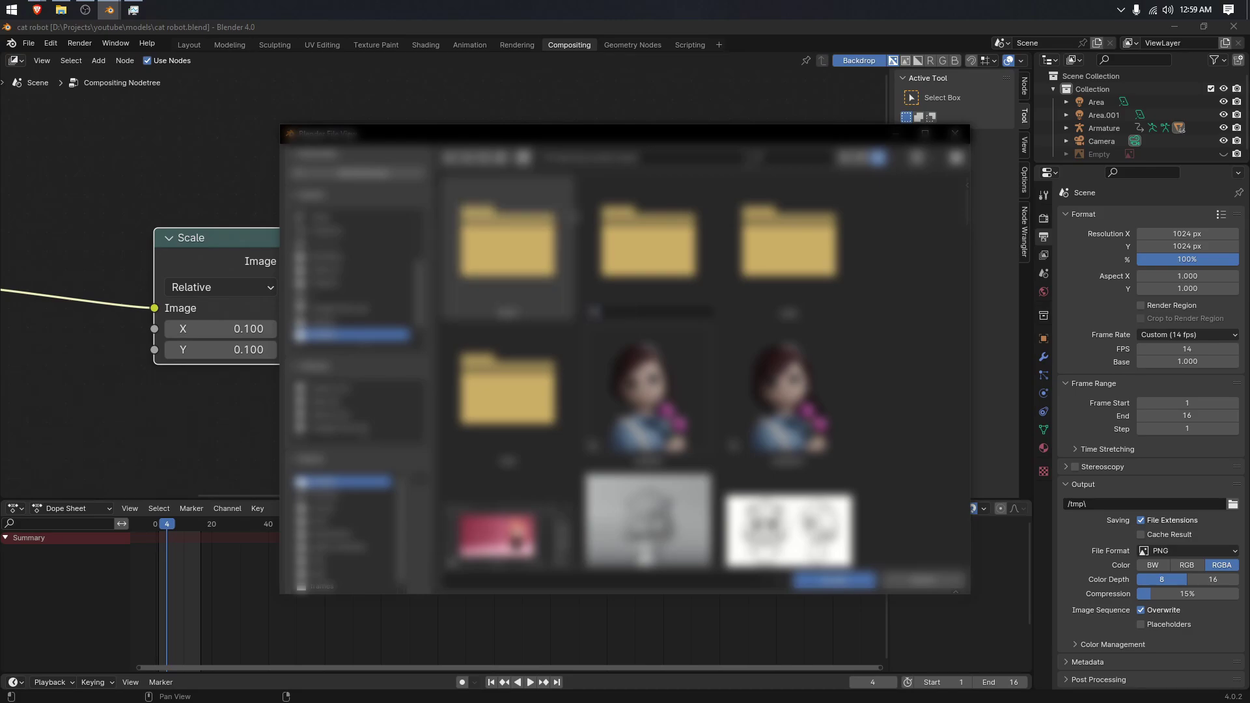
pyautogui.press('Return')
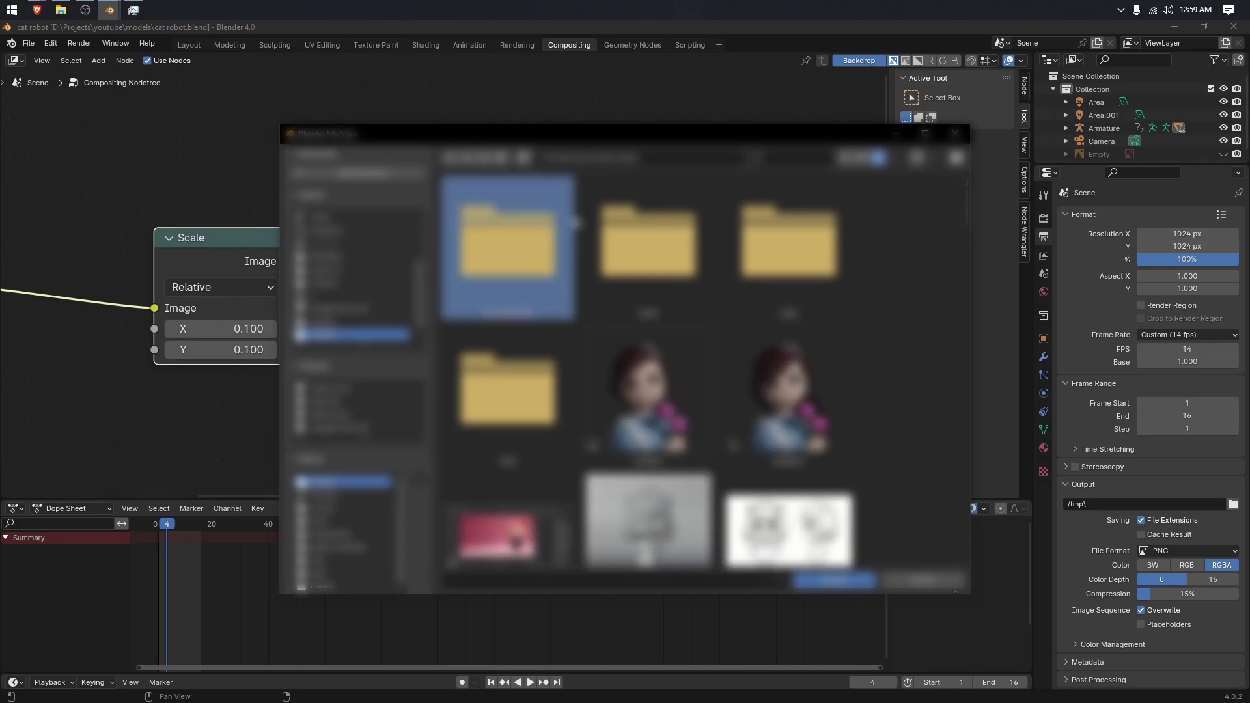
pyautogui.doubleClick(463, 250)
pyautogui.click(839, 579)
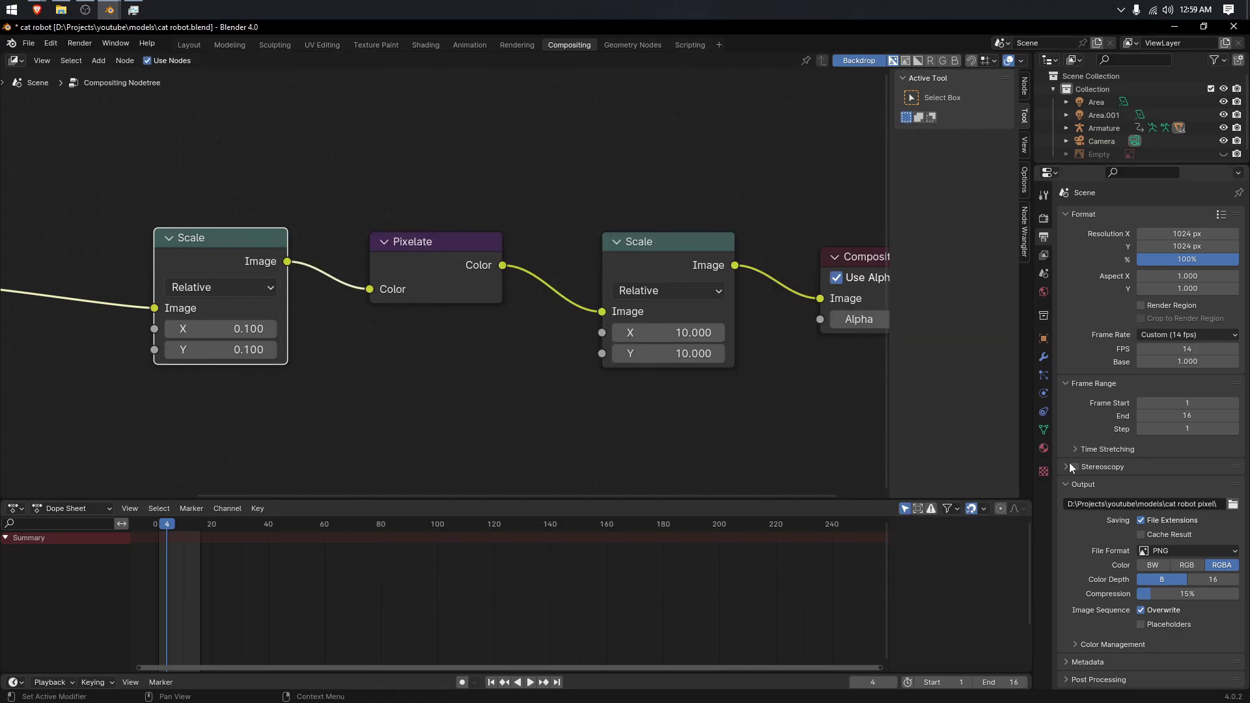
# Step: Set the render output format to FFmpeg Video with an MPEG-4 container
pyautogui.click(1175, 551)
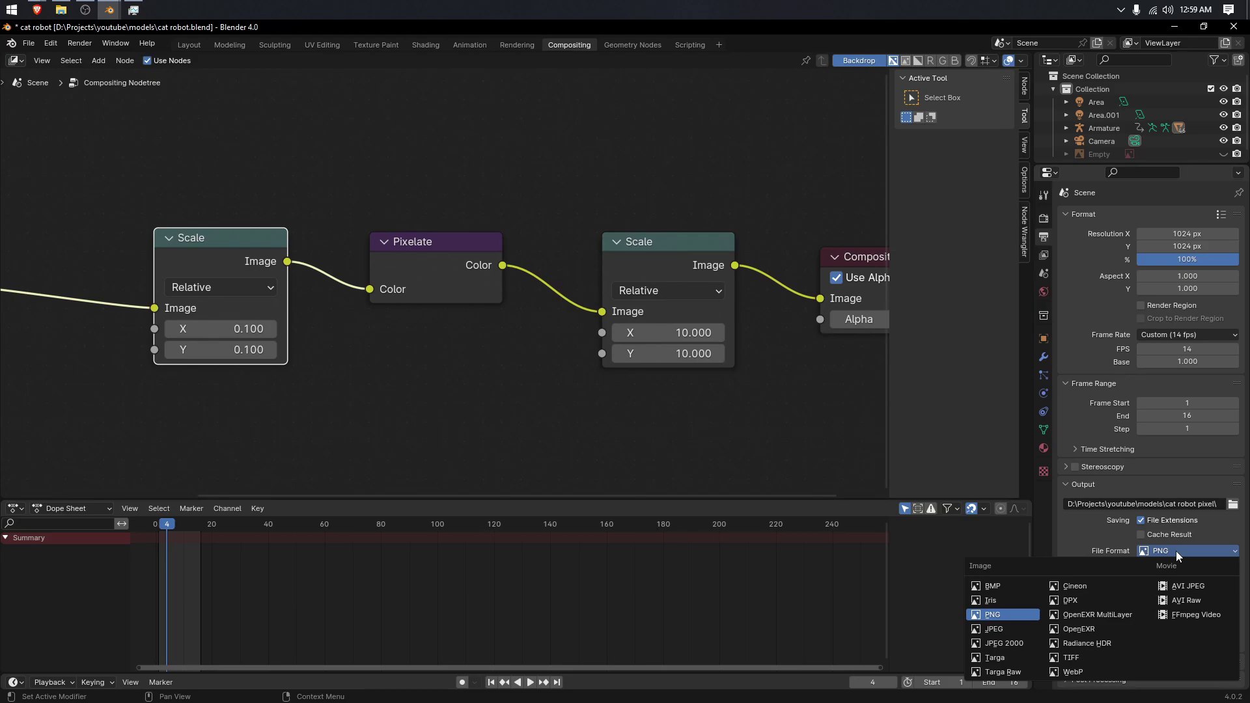
pyautogui.click(1192, 616)
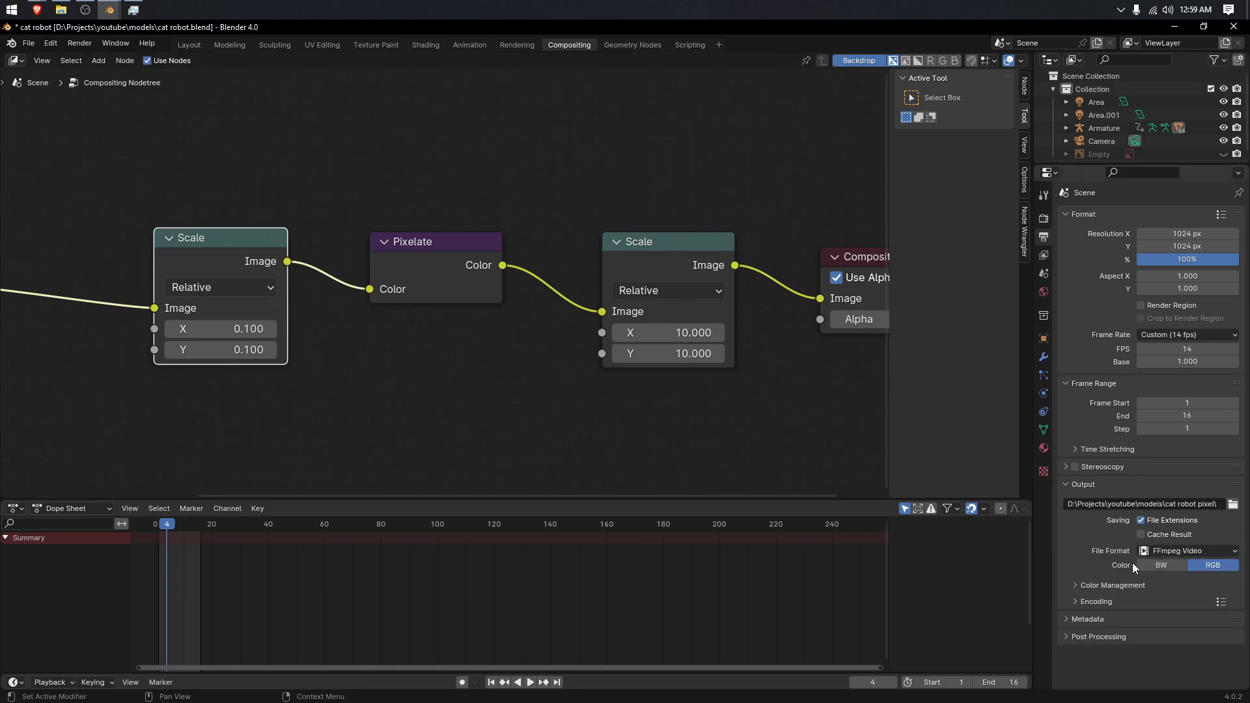
pyautogui.click(1096, 597)
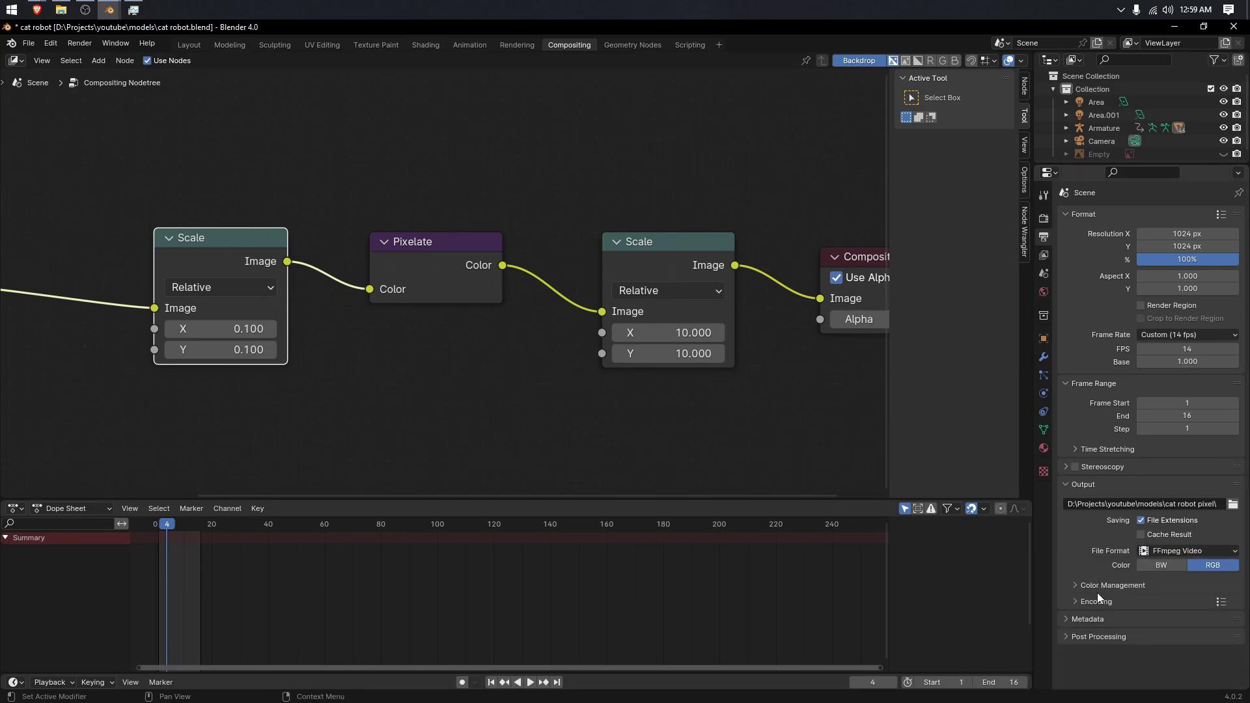
pyautogui.scroll(-1, 1162, 589)
pyautogui.click(1168, 595)
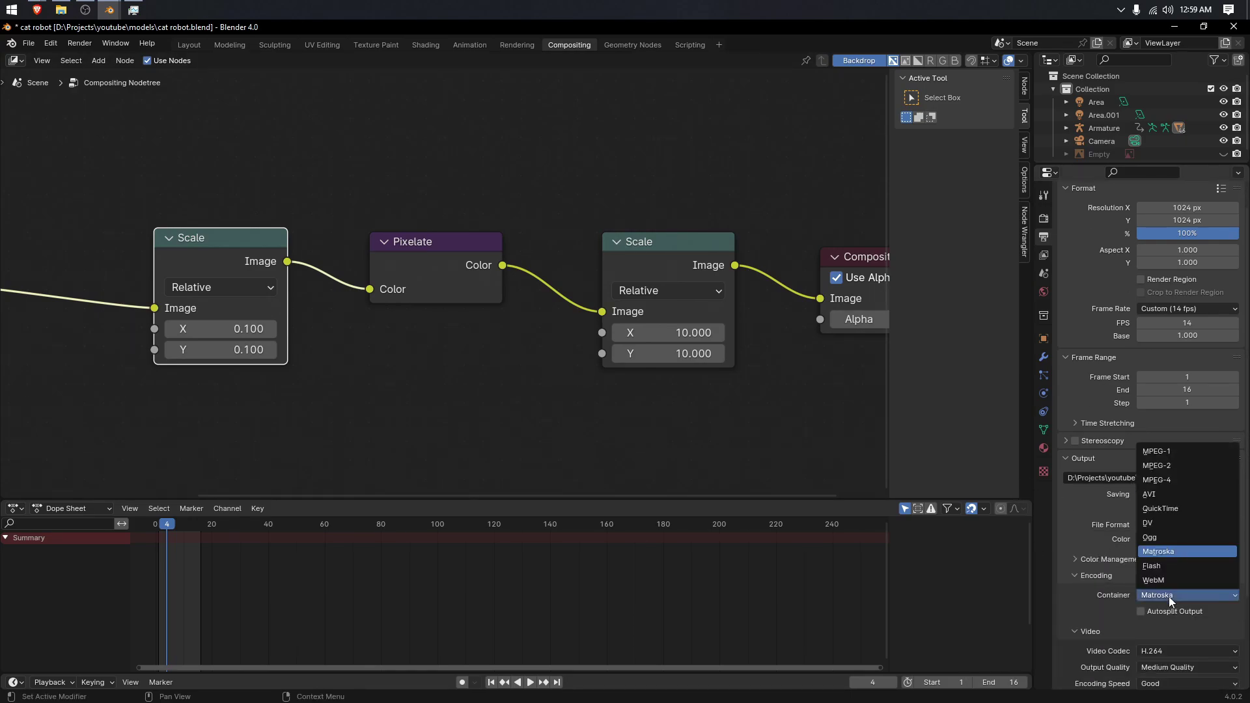
pyautogui.click(1170, 482)
pyautogui.scroll(-4, 1136, 570)
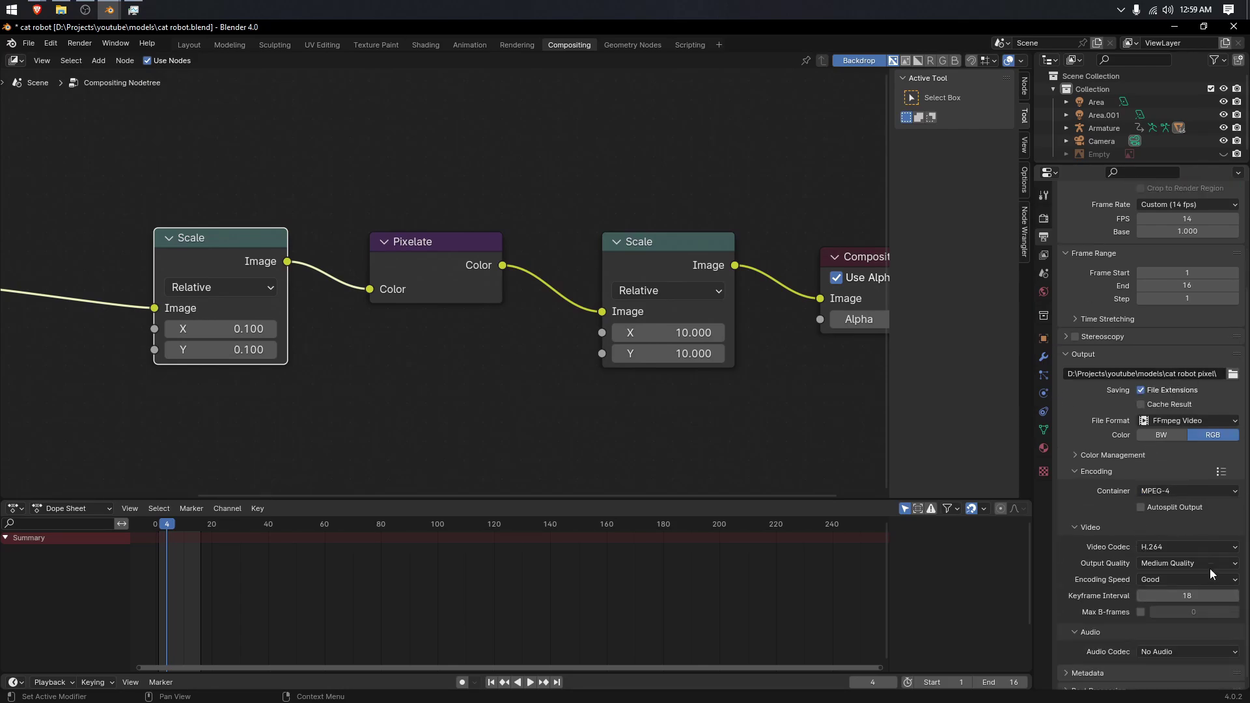
# Step: Return to the Layout workspace, save cat robot.blend and start rendering the walk-cycle animation
pyautogui.click(188, 45)
pyautogui.scroll(-3, 568, 366)
pyautogui.scroll(-4, 570, 291)
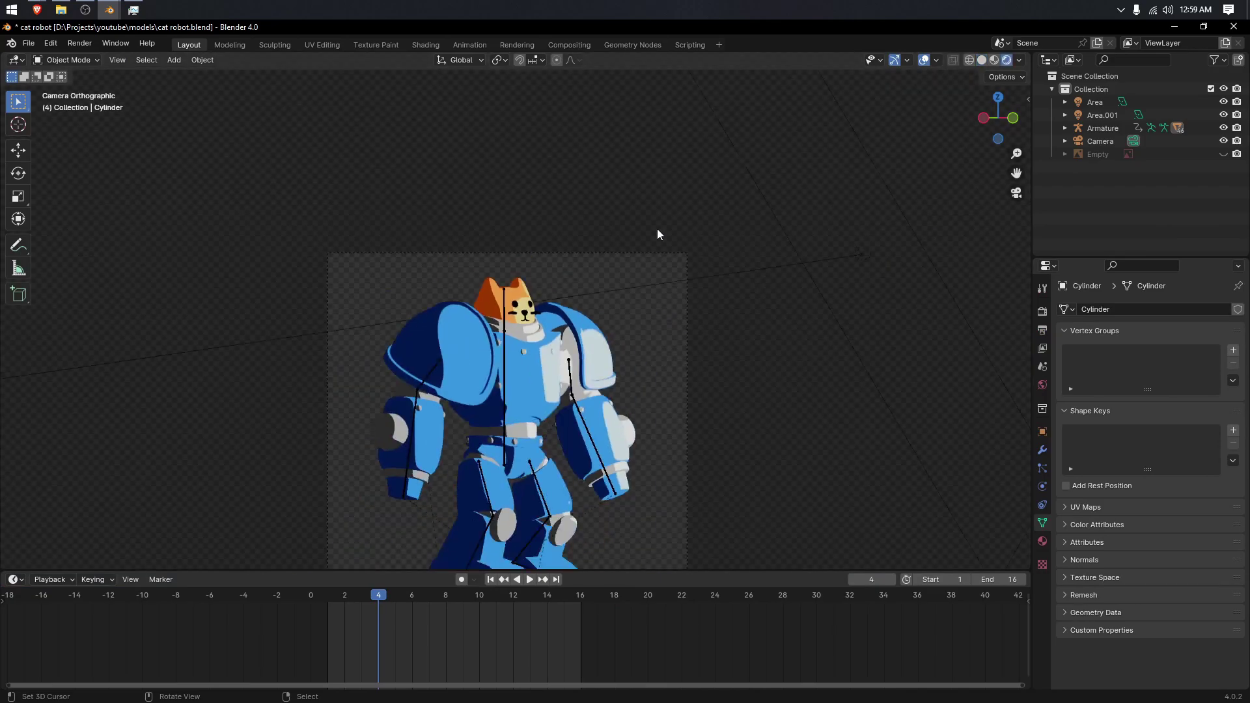
pyautogui.click(79, 43)
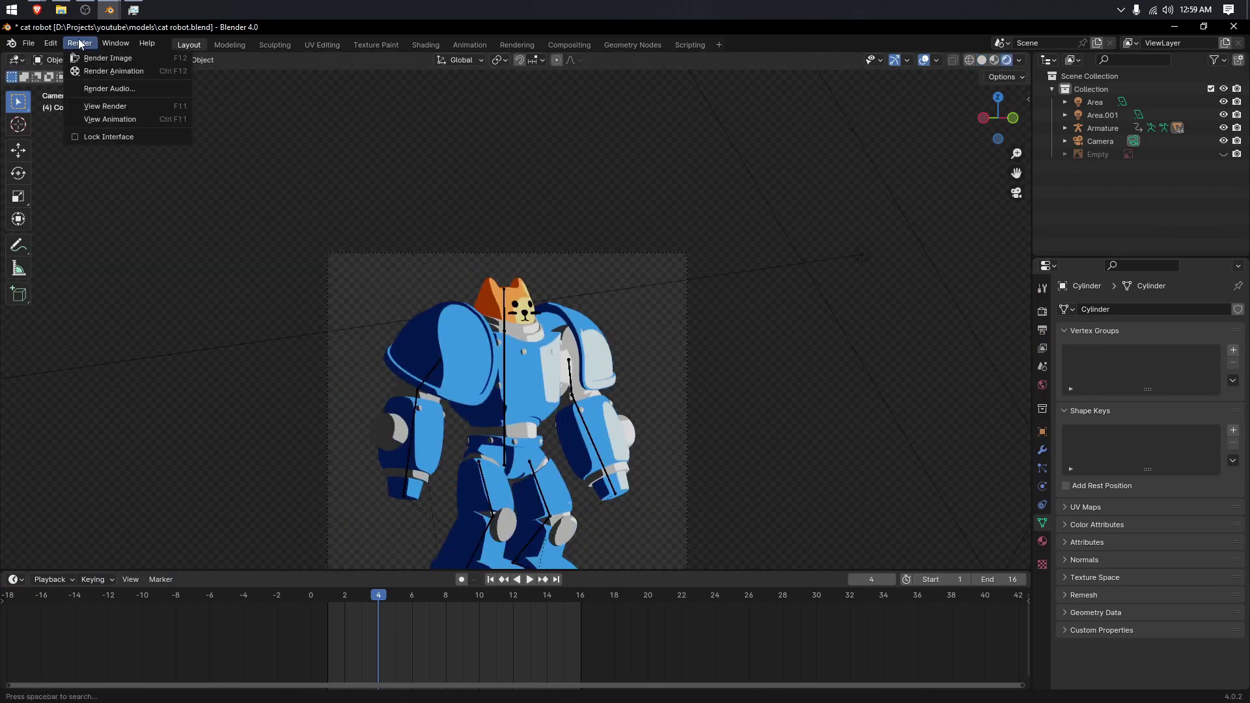
pyautogui.click(114, 72)
pyautogui.click(80, 42)
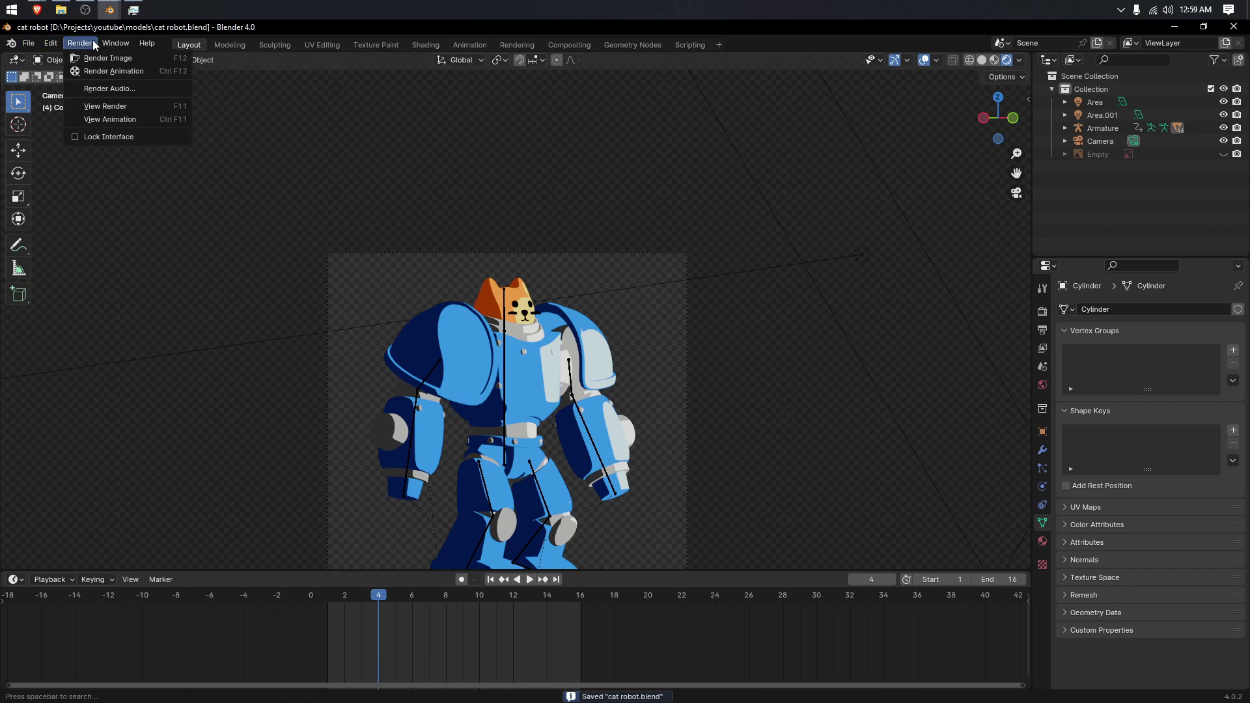
pyautogui.click(104, 70)
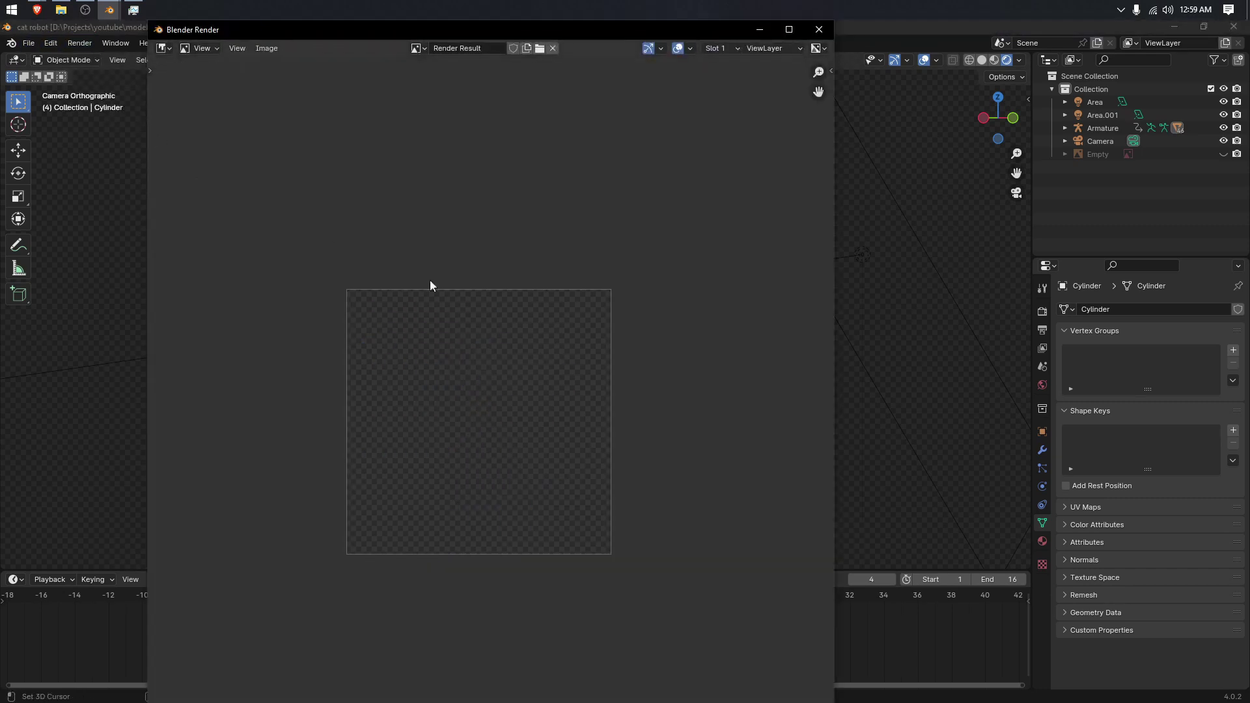